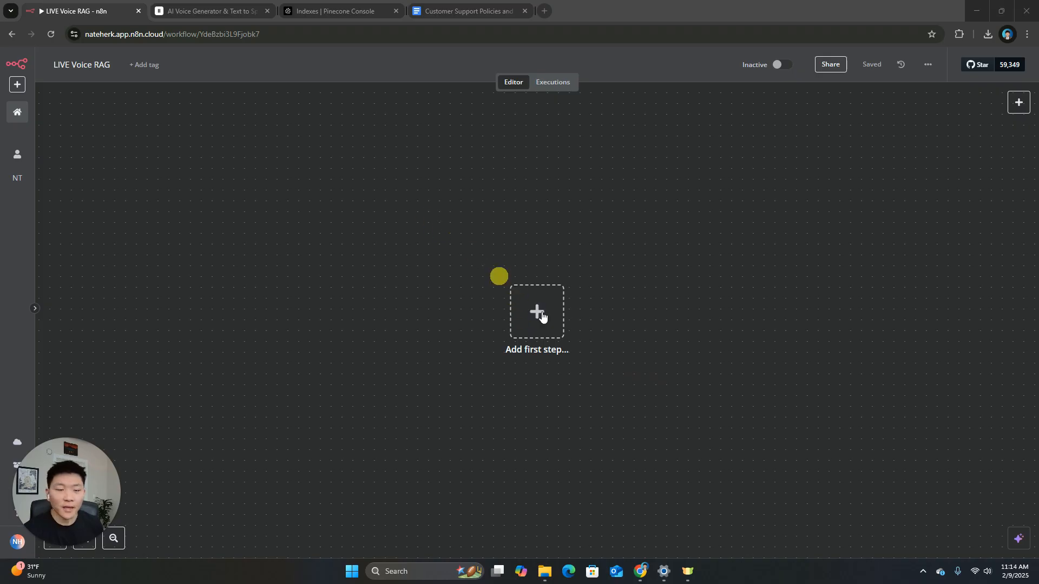
- Review the Project Manager voice agent and the Pinecone indexes in the other open tabs
{"action": "left_click", "coordinate": [216, 10]}
{"action": "left_click", "coordinate": [155, 68]}
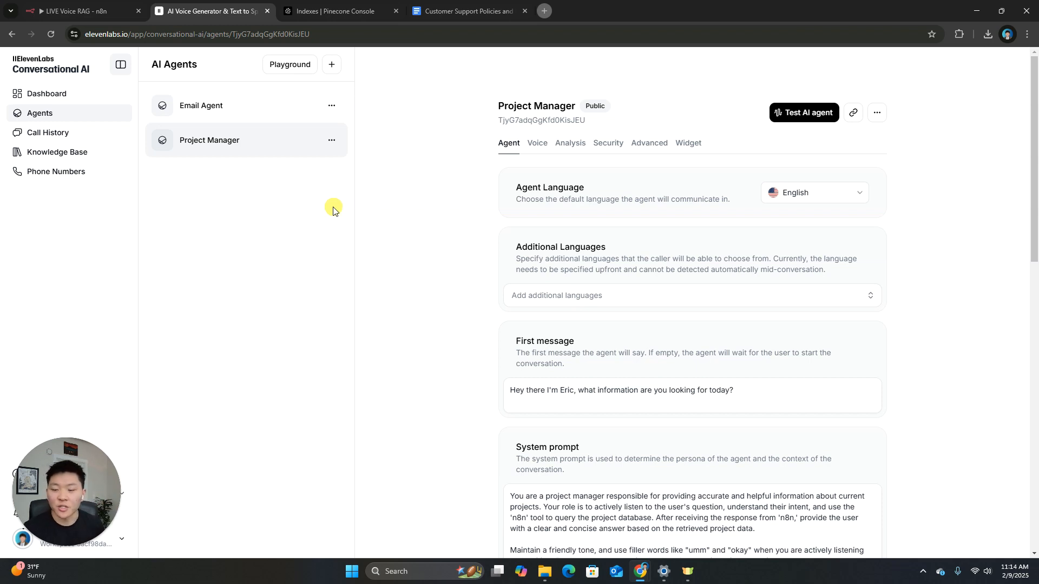
{"action": "left_click", "coordinate": [346, 12]}
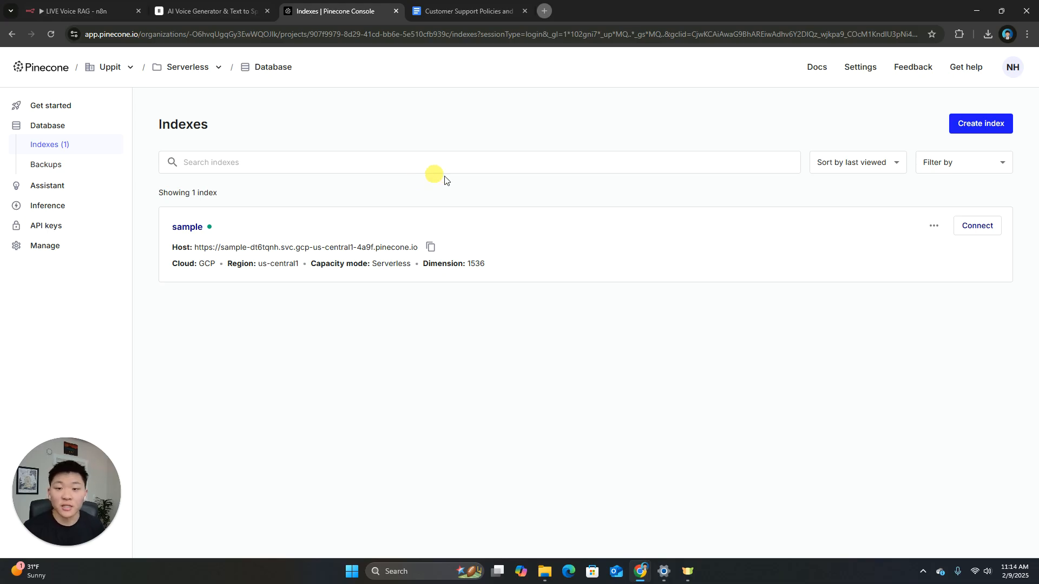
- Read through the Customer Support Policies and FAQs document
{"action": "left_click", "coordinate": [464, 11]}
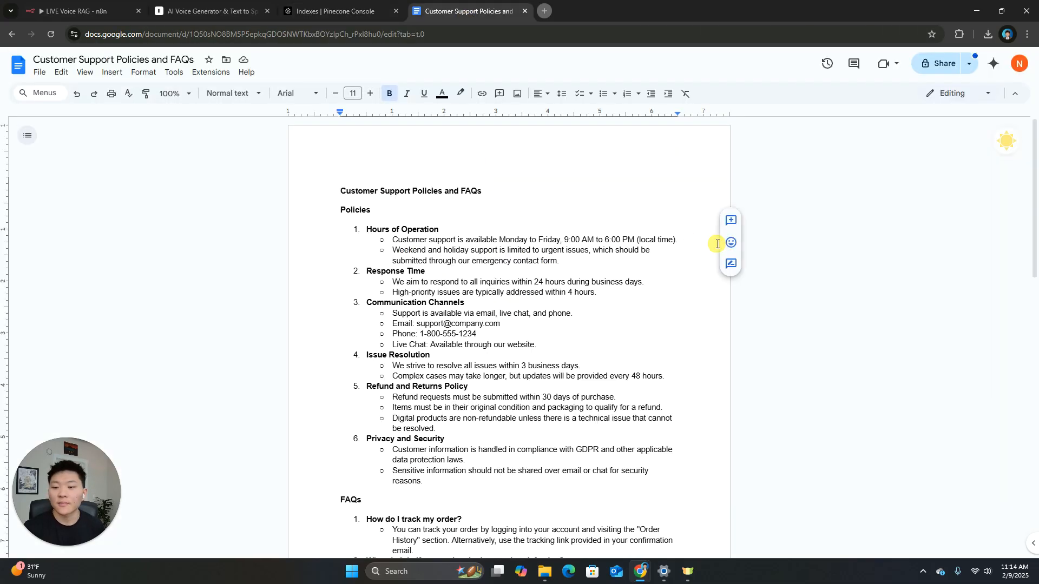
{"action": "scroll", "coordinate": [520, 341], "scroll_direction": "down", "scroll_amount": 8}
{"action": "scroll", "coordinate": [523, 341], "scroll_direction": "down", "scroll_amount": 3}
{"action": "scroll", "coordinate": [523, 341], "scroll_direction": "up", "scroll_amount": 12}
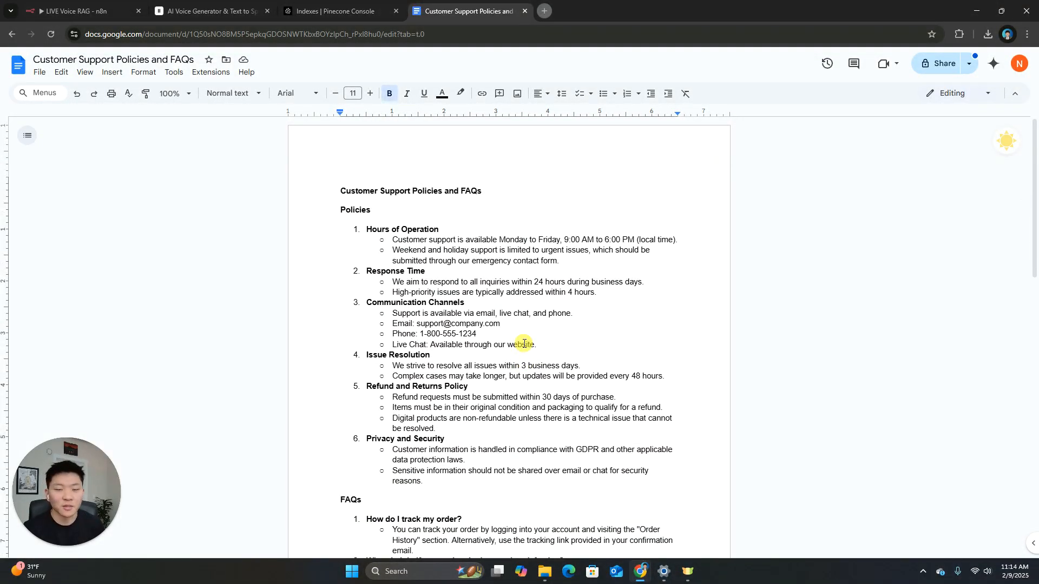
{"action": "scroll", "coordinate": [524, 345], "scroll_direction": "down", "scroll_amount": 8}
{"action": "scroll", "coordinate": [522, 348], "scroll_direction": "up", "scroll_amount": 8}
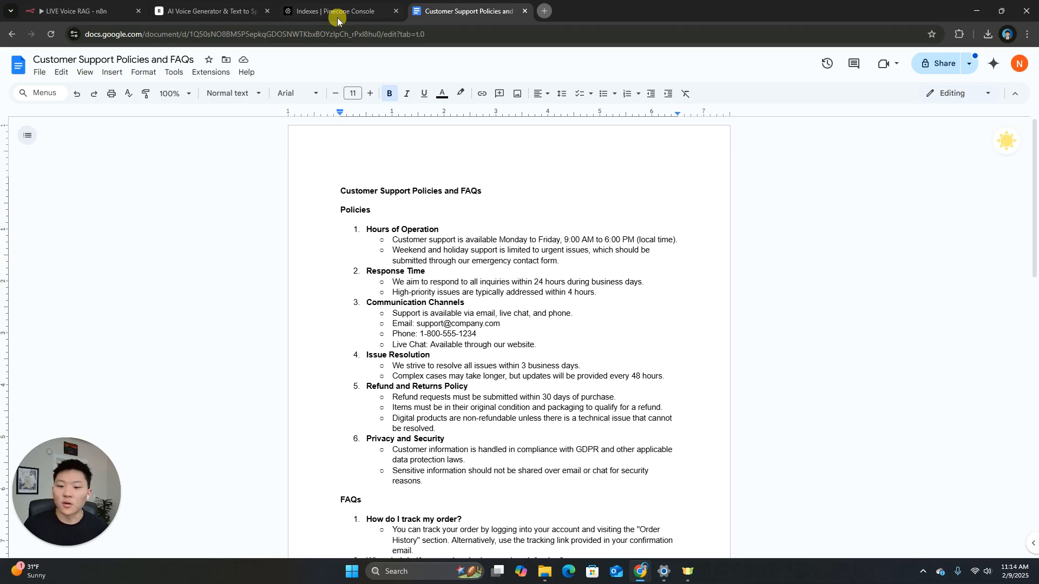
- Browse the Pinecone console's Get started, Indexes, API keys and sample index pages
{"action": "mouse_move", "coordinate": [336, 15]}
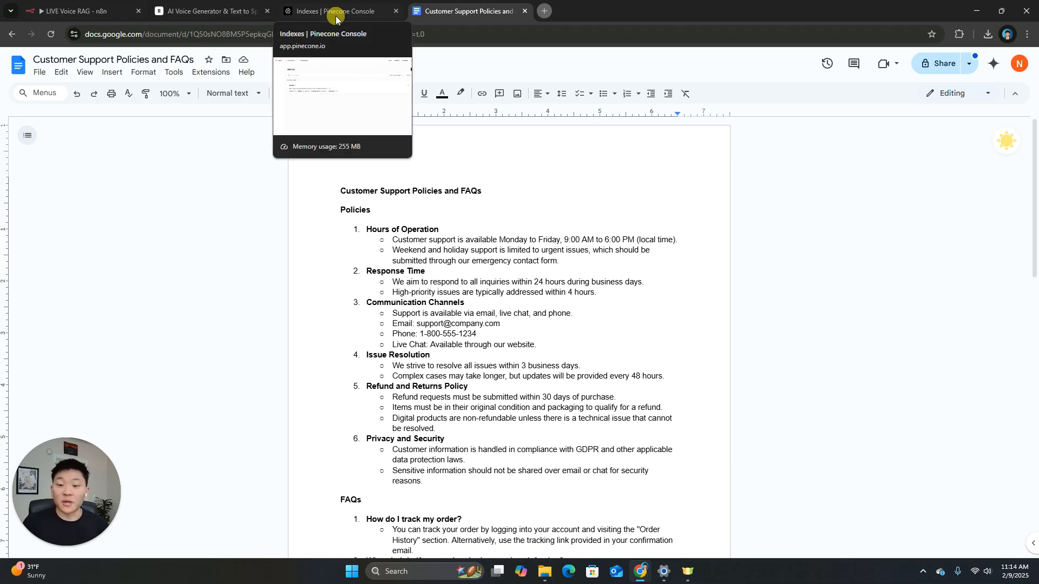
{"action": "left_click", "coordinate": [335, 15]}
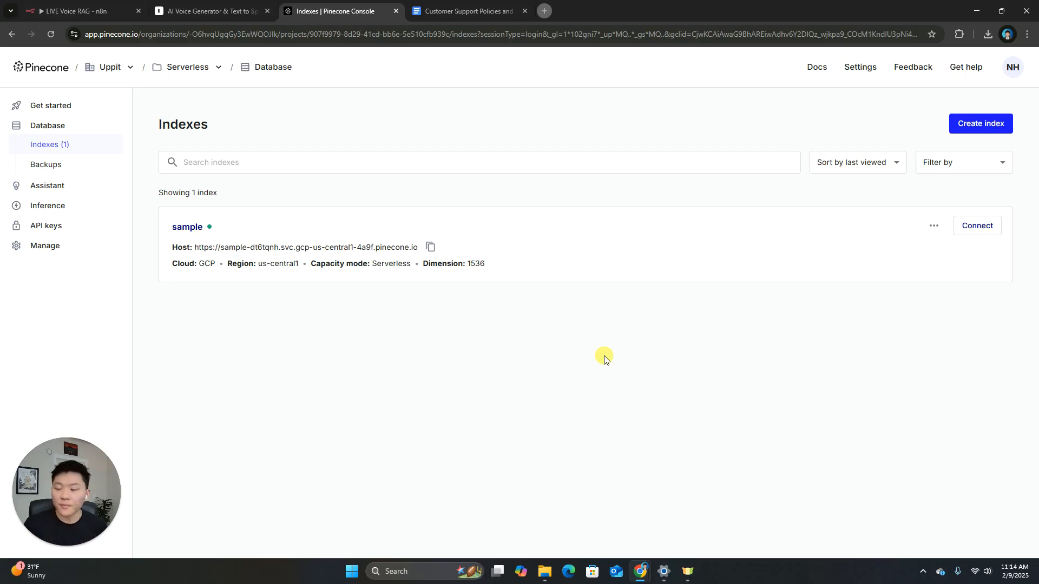
{"action": "left_click", "coordinate": [68, 115]}
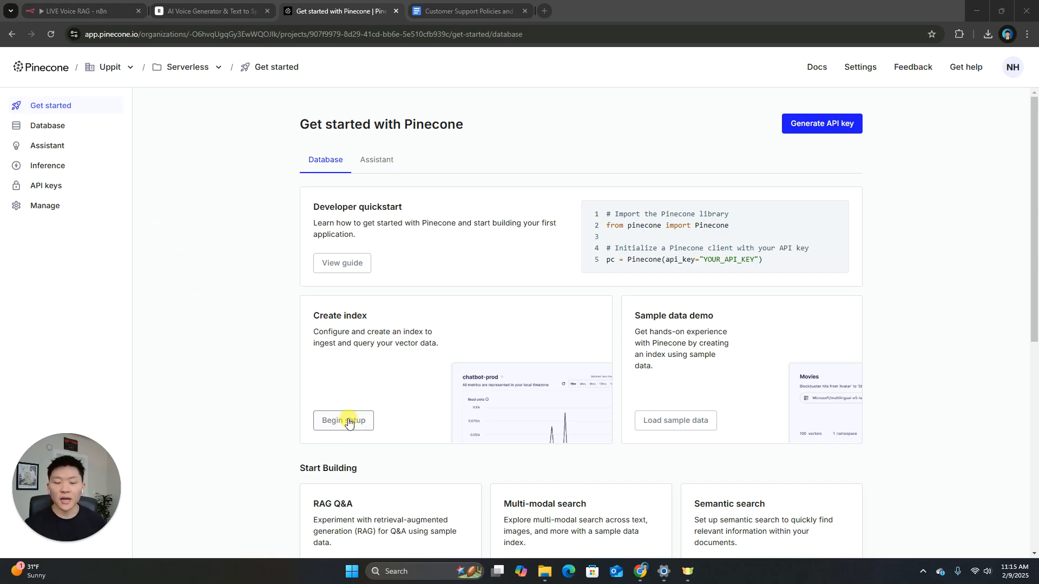
{"action": "left_click", "coordinate": [62, 127]}
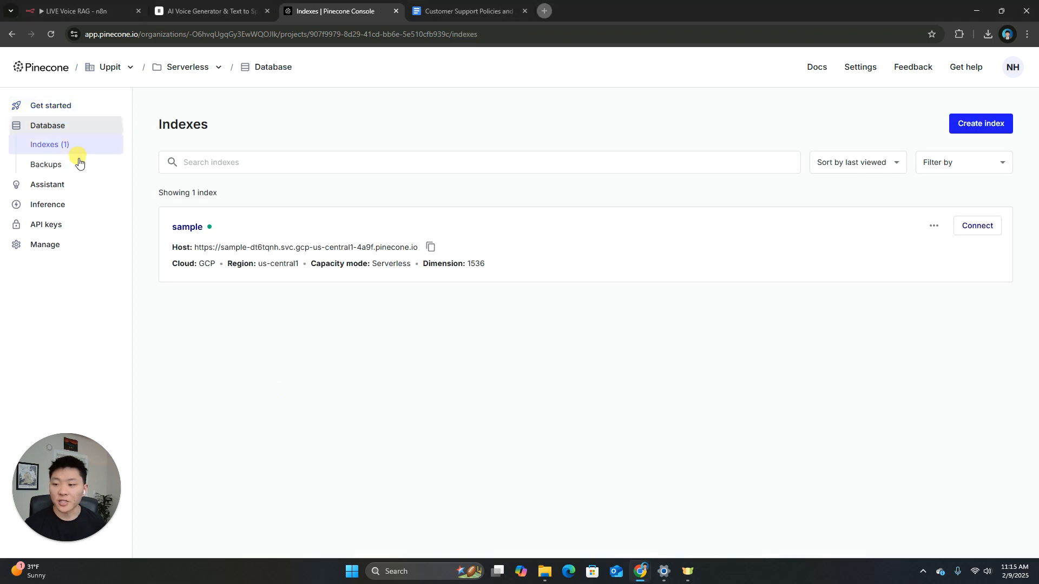
{"action": "left_click", "coordinate": [69, 108]}
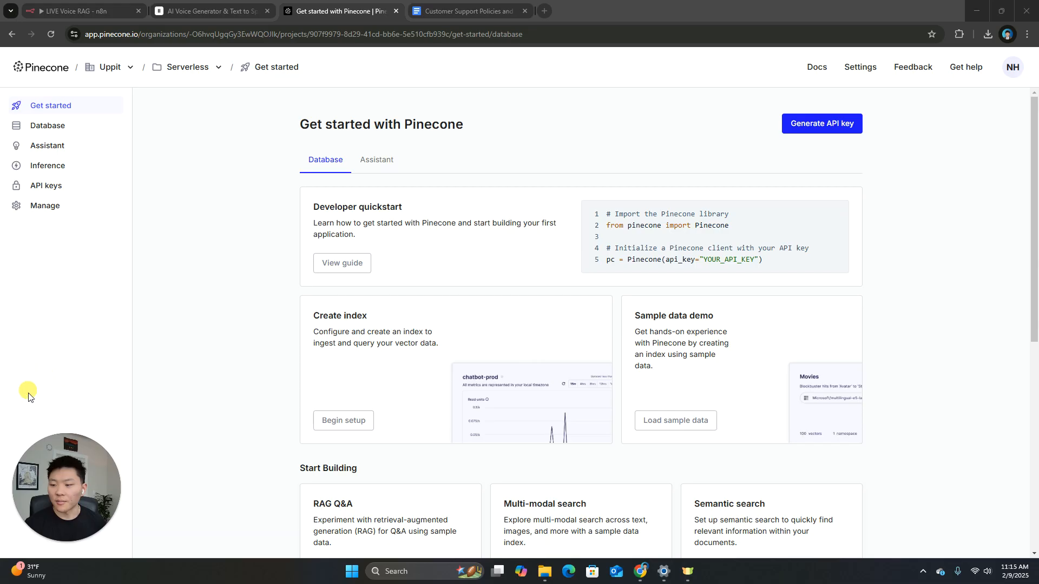
{"action": "left_click", "coordinate": [48, 186]}
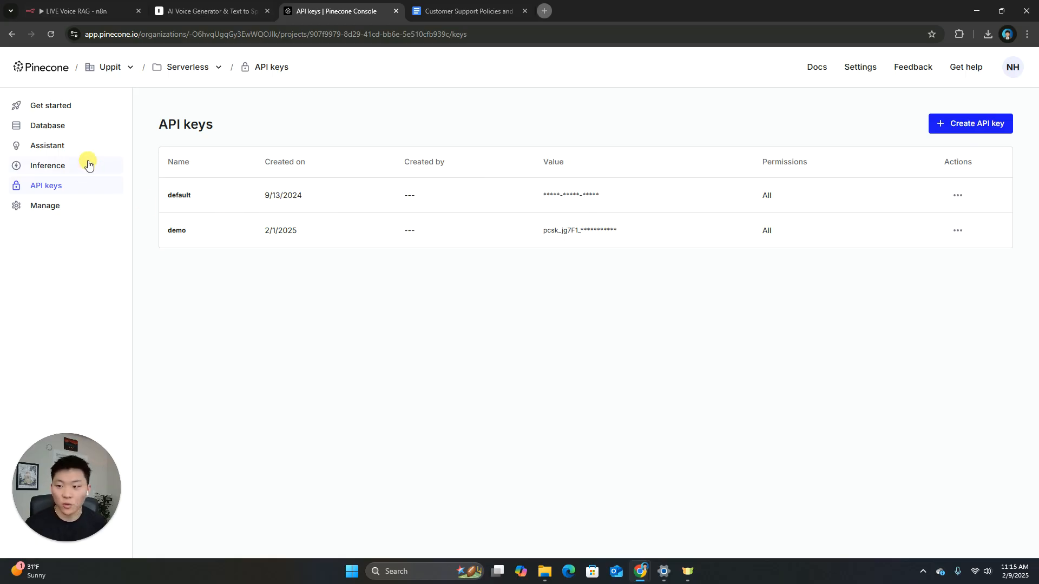
{"action": "left_click", "coordinate": [77, 130]}
{"action": "left_click", "coordinate": [223, 227]}
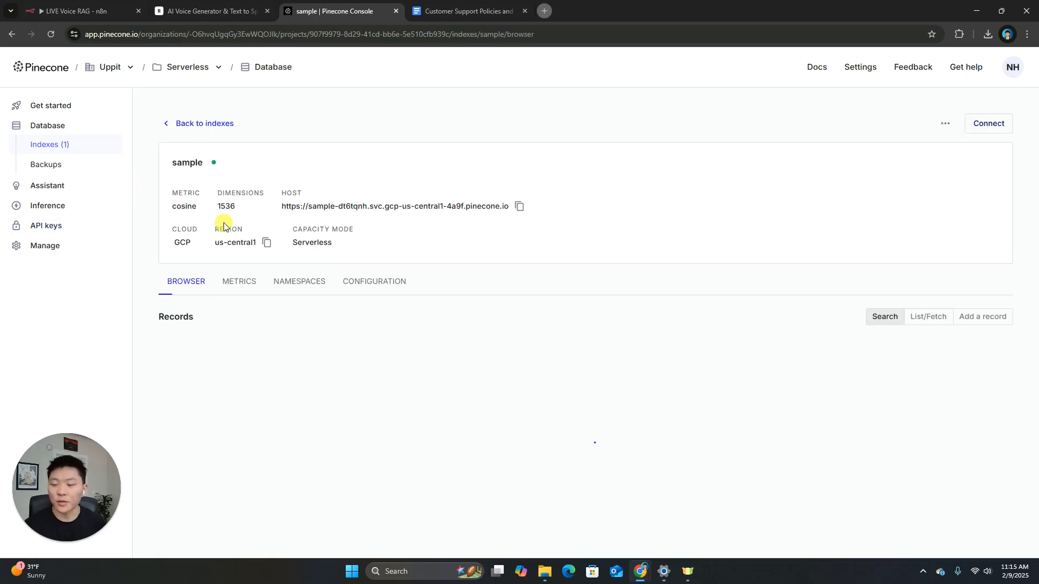
{"action": "left_click", "coordinate": [65, 112]}
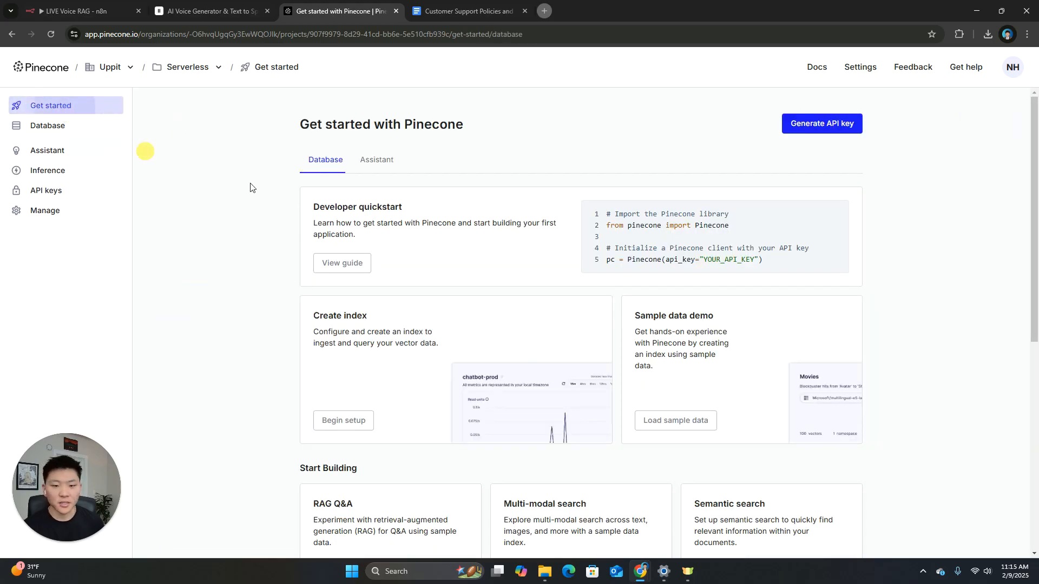
{"action": "left_click", "coordinate": [355, 422]}
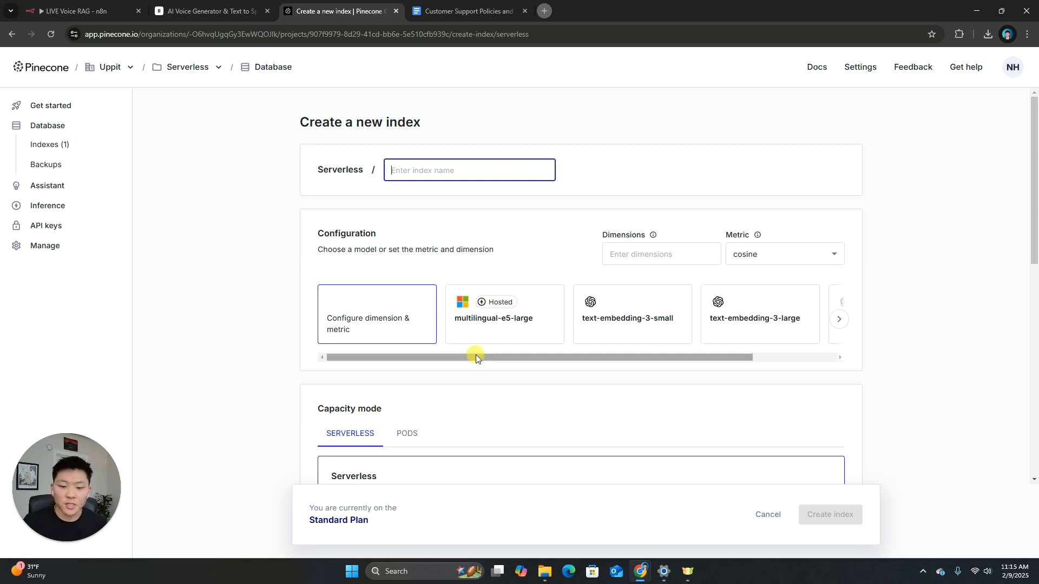
{"action": "left_click_drag", "start_coordinate": [476, 357], "coordinate": [668, 352]}
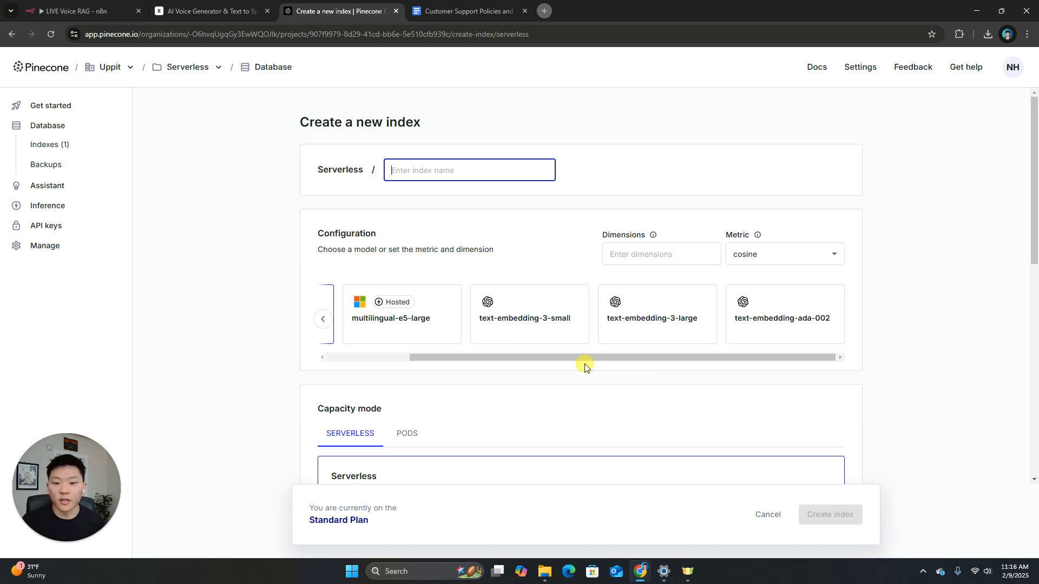
{"action": "left_click", "coordinate": [563, 325]}
{"action": "left_click", "coordinate": [482, 175]}
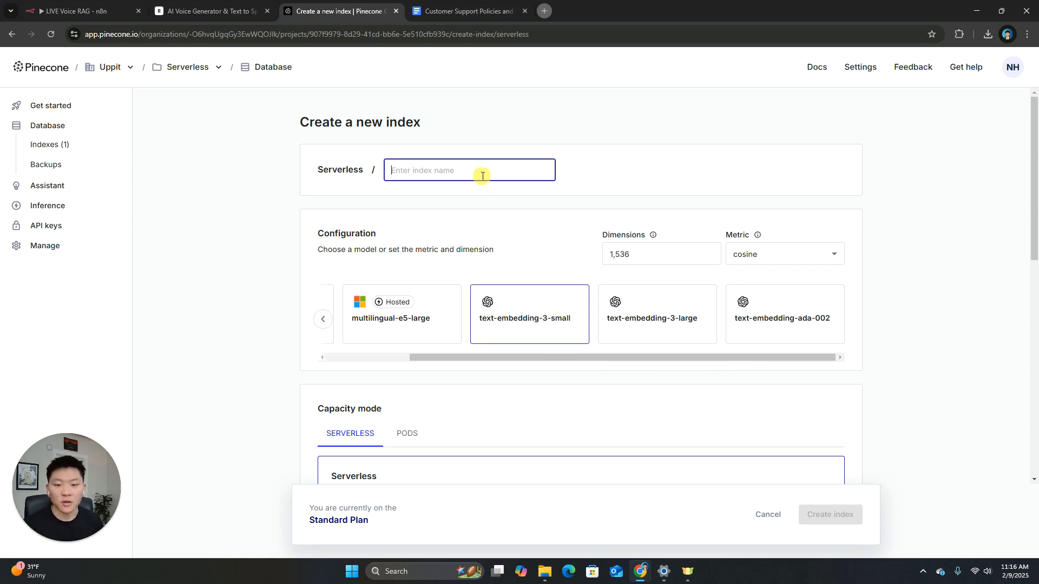
{"action": "type", "text": "demo"}
{"action": "scroll", "coordinate": [714, 235], "scroll_direction": "down", "scroll_amount": 5}
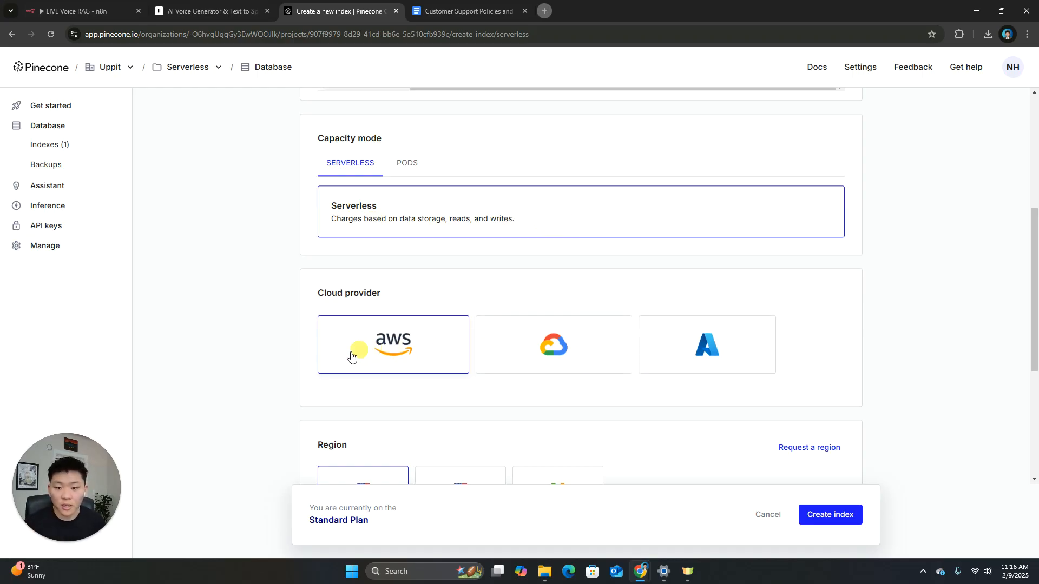
{"action": "scroll", "coordinate": [400, 346], "scroll_direction": "down", "scroll_amount": 1}
{"action": "scroll", "coordinate": [1019, 276], "scroll_direction": "down", "scroll_amount": 4}
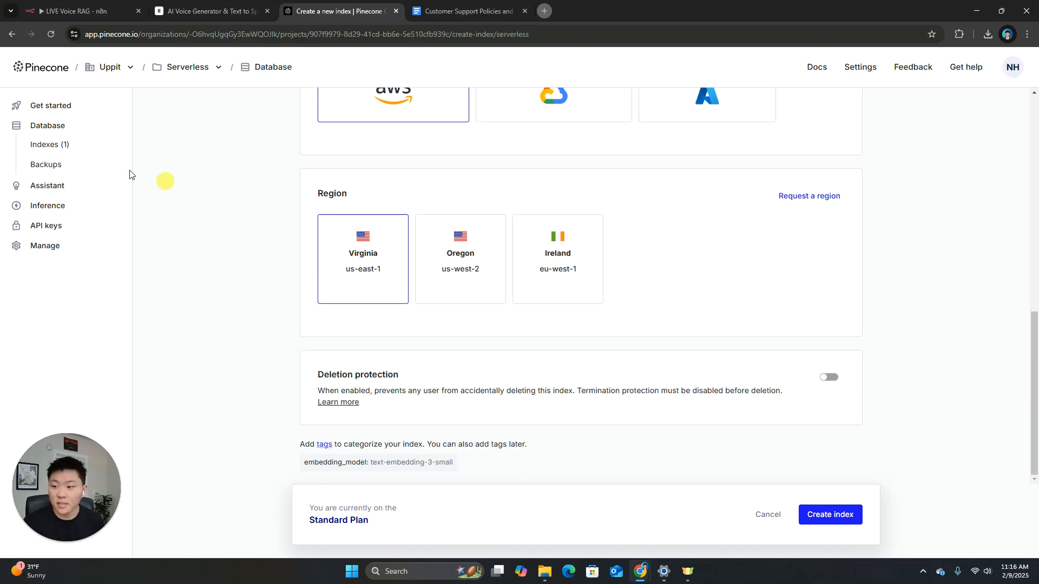
- Open the sample index and examine its namespaces, records and dimension settings
{"action": "left_click", "coordinate": [32, 145]}
{"action": "left_click", "coordinate": [364, 227]}
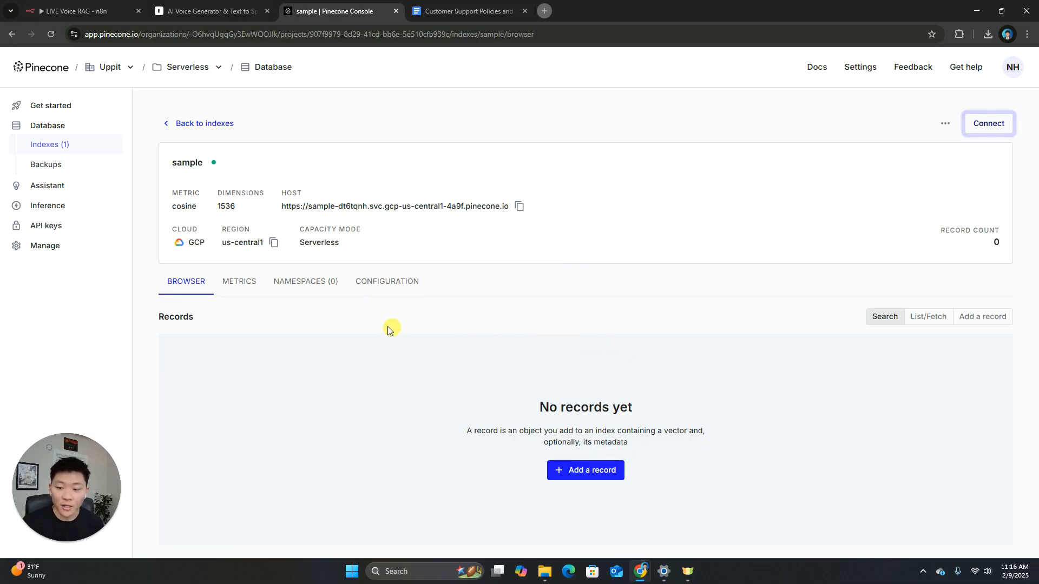
{"action": "left_click", "coordinate": [284, 293]}
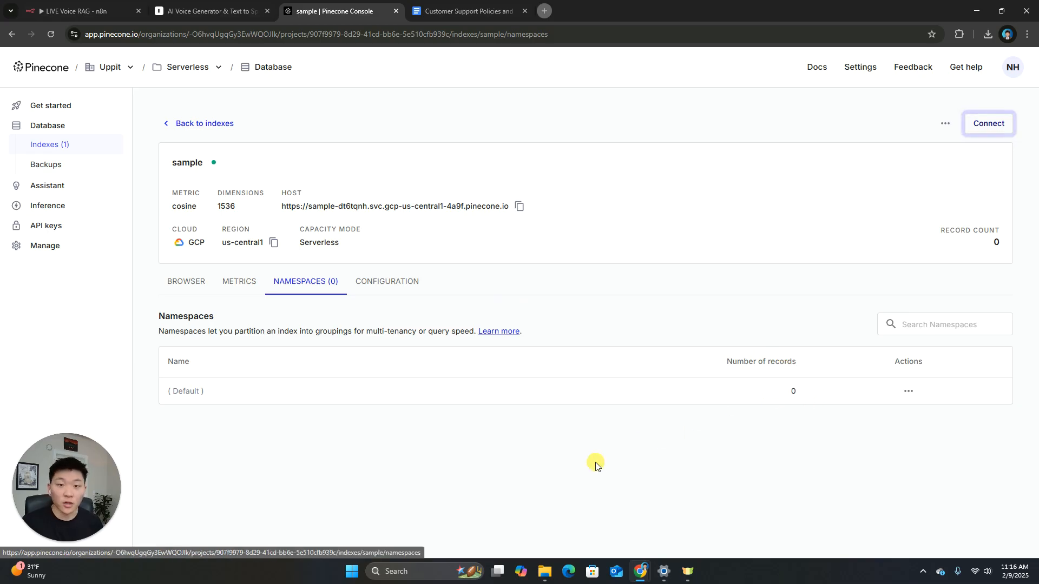
{"action": "left_click", "coordinate": [190, 279]}
{"action": "left_click_drag", "start_coordinate": [166, 189], "coordinate": [558, 271]}
{"action": "left_click", "coordinate": [558, 270]}
{"action": "double_click", "coordinate": [238, 210]}
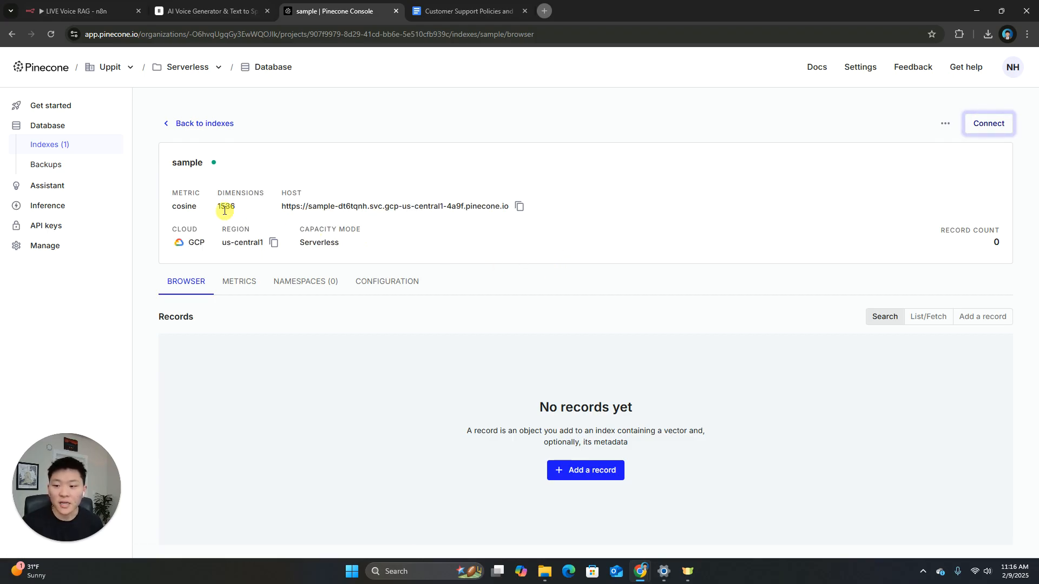
{"action": "left_click", "coordinate": [246, 208]}
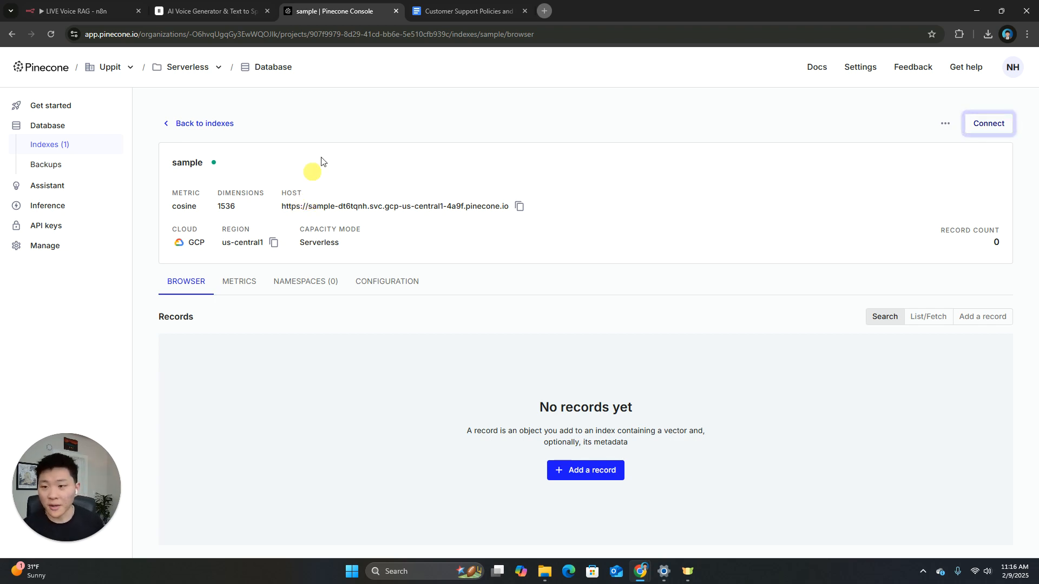
- Add a manual trigger as the first step of the LIVE Voice RAG workflow
{"action": "left_click", "coordinate": [437, 17]}
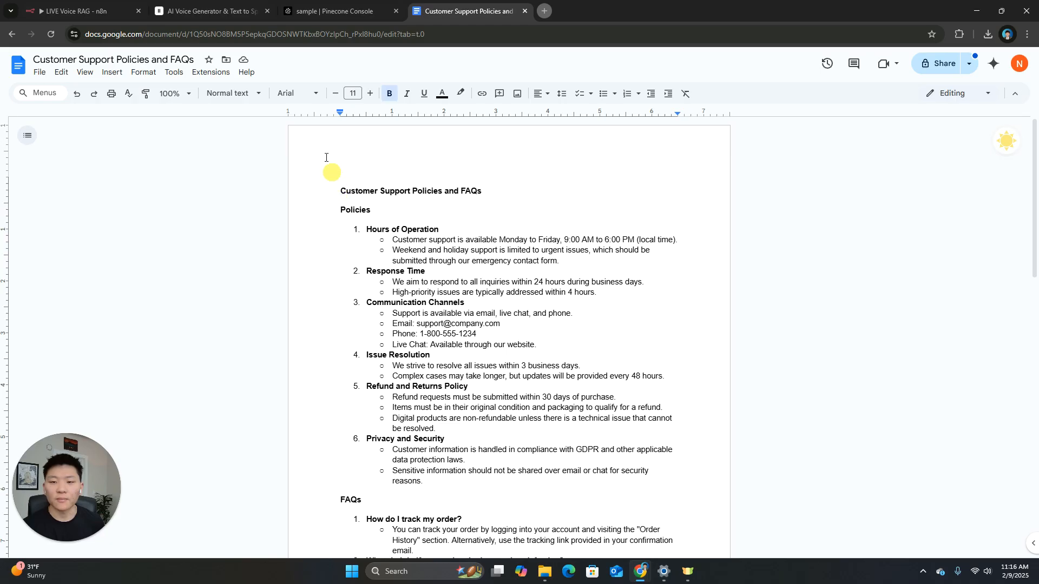
{"action": "left_click", "coordinate": [78, 11]}
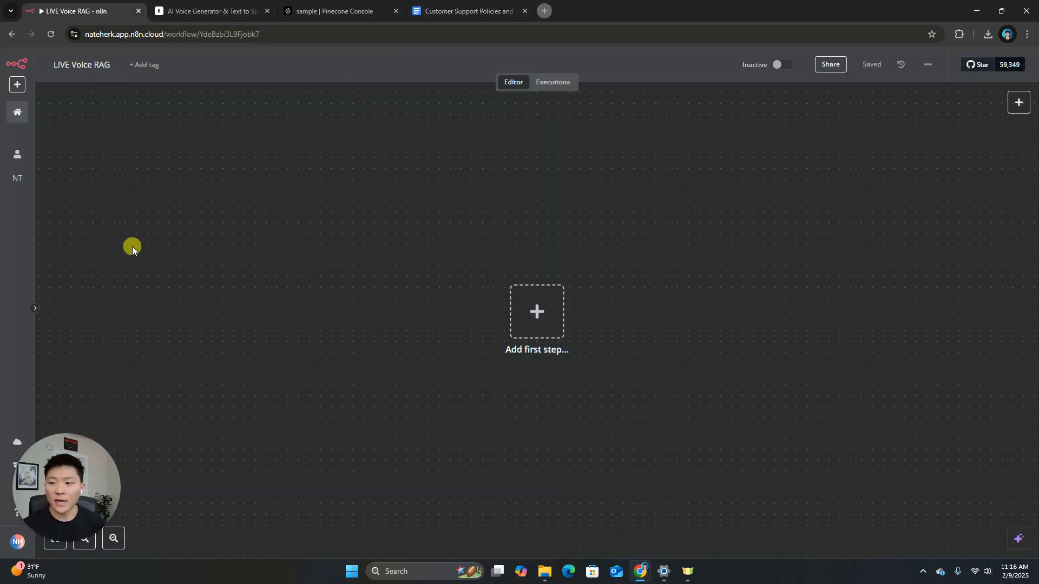
{"action": "left_click", "coordinate": [550, 295]}
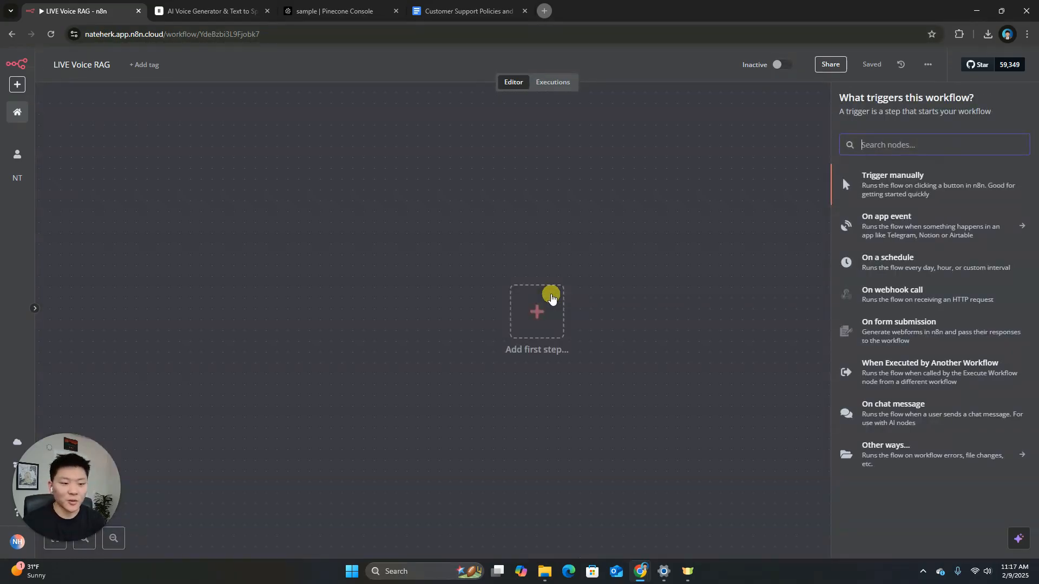
{"action": "key", "text": "Return"}
{"action": "left_click_drag", "start_coordinate": [552, 319], "coordinate": [407, 344]}
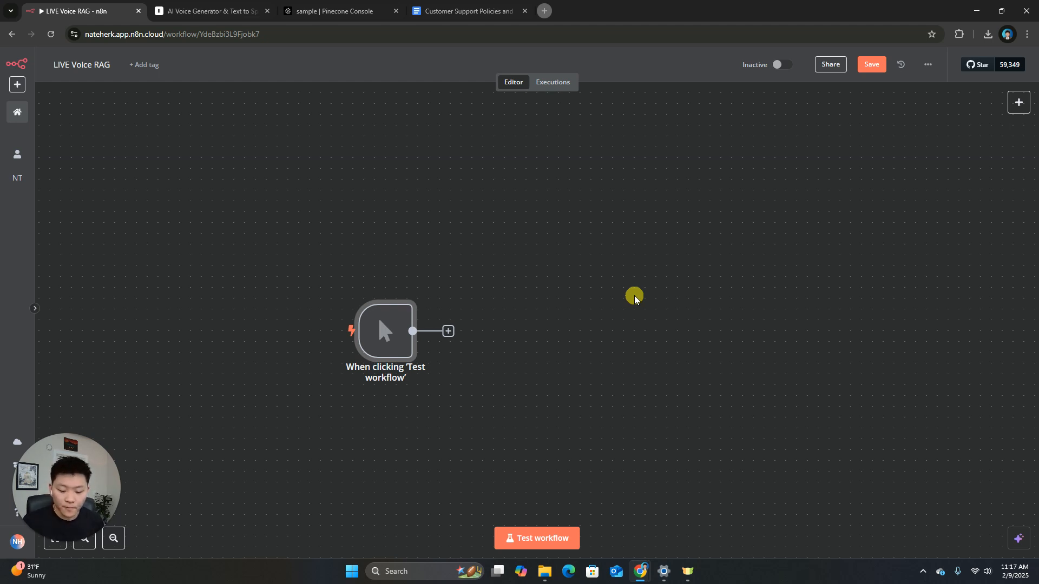
- Add a Google Drive Download file action after the manual trigger
{"action": "left_click", "coordinate": [448, 331]}
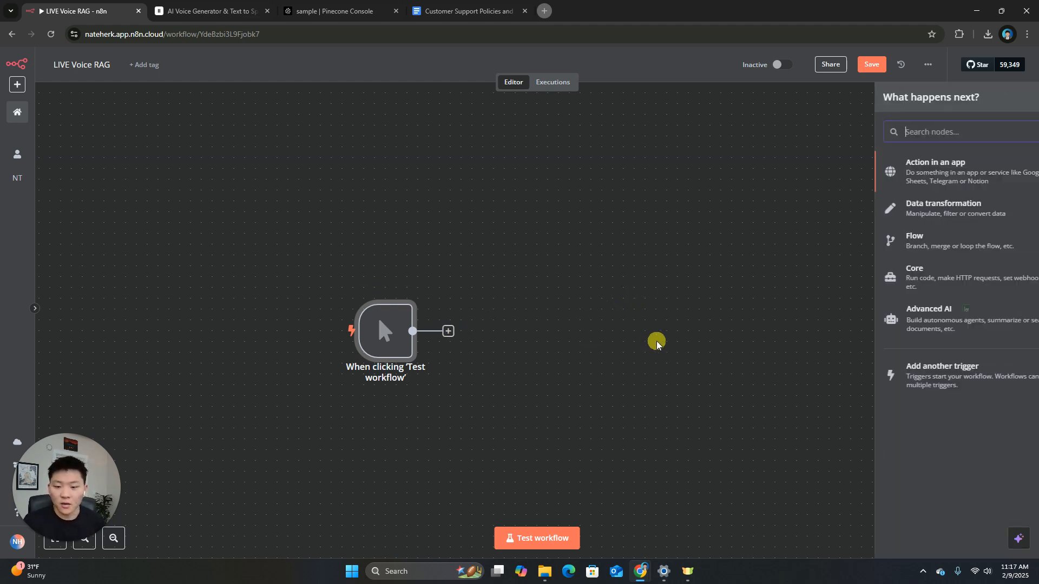
{"action": "type", "text": "google"}
{"action": "key", "text": "Down"}
{"action": "key", "text": "Down"}
{"action": "key", "text": "Down"}
{"action": "key", "text": "Down"}
{"action": "key", "text": "Return"}
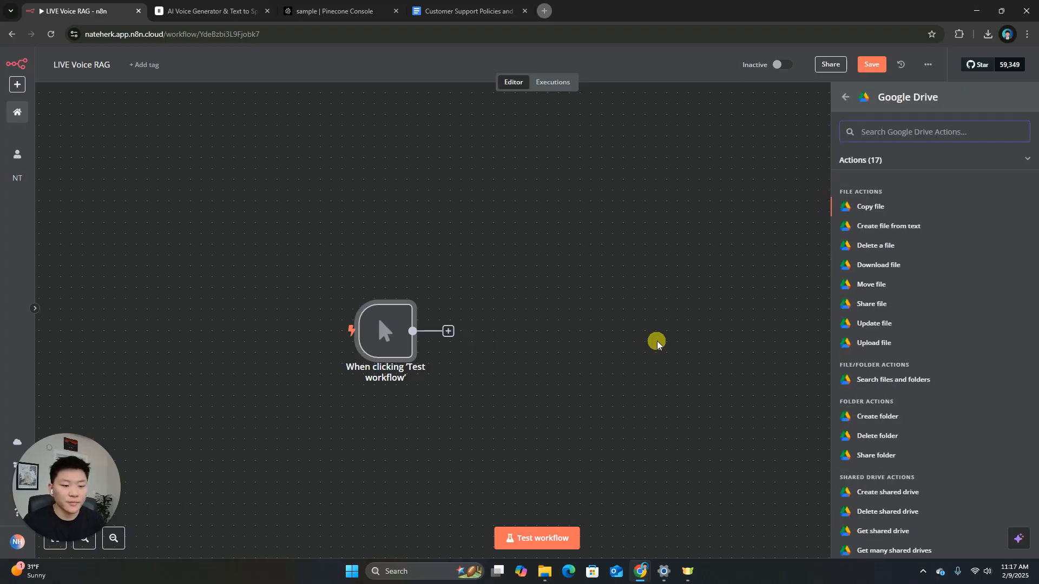
{"action": "left_click", "coordinate": [911, 268]}
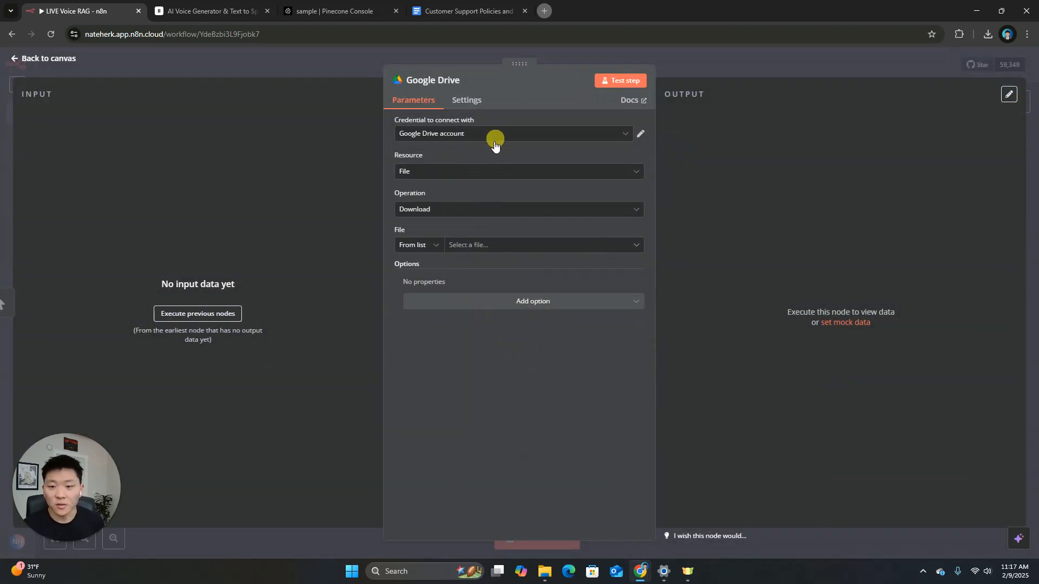
- Set the Google Drive node's resource to File and move the workflow tab next to the document tab
{"action": "left_click", "coordinate": [473, 174]}
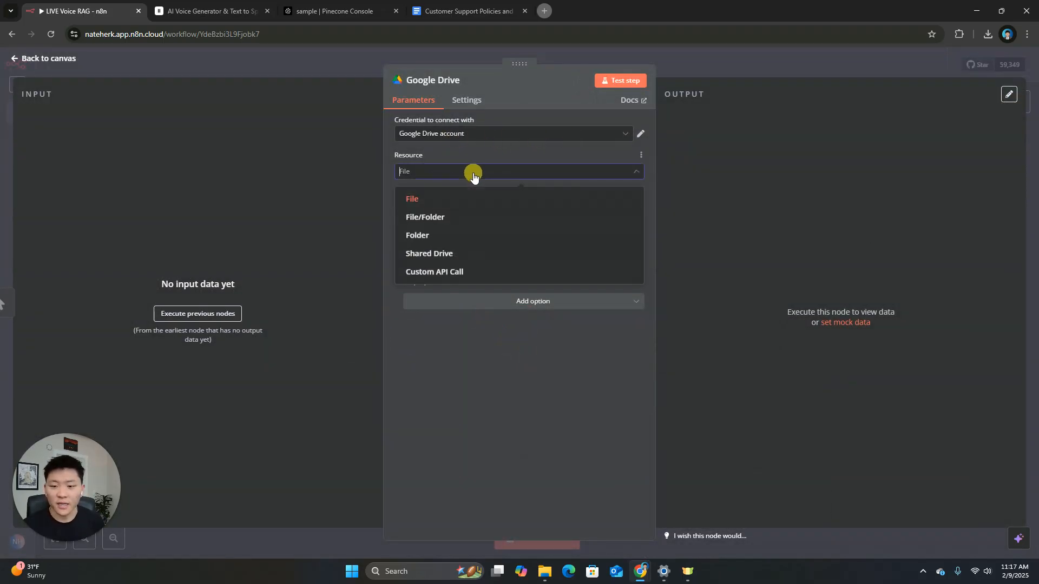
{"action": "left_click", "coordinate": [443, 196]}
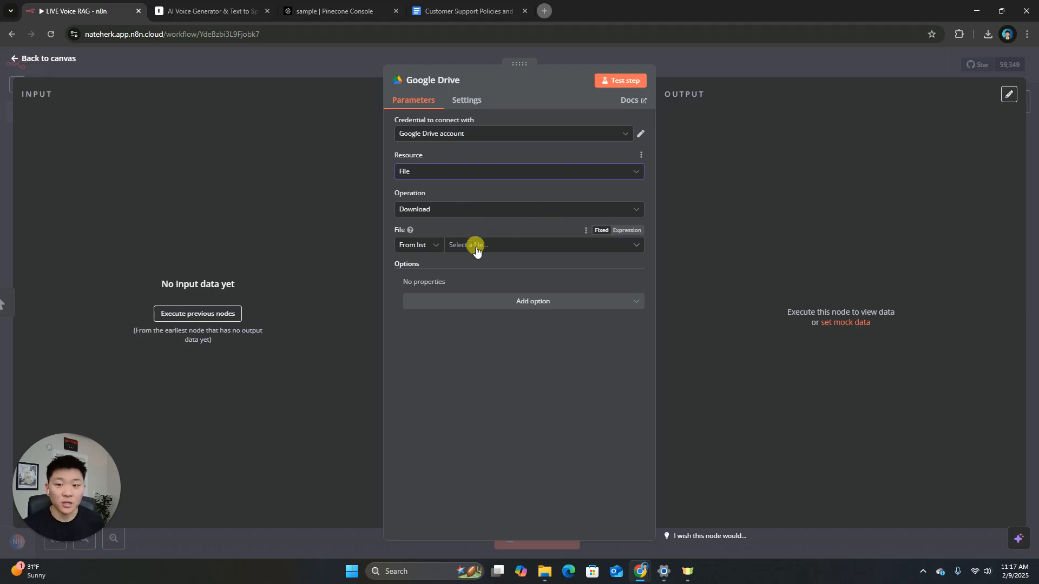
{"action": "left_click", "coordinate": [458, 11]}
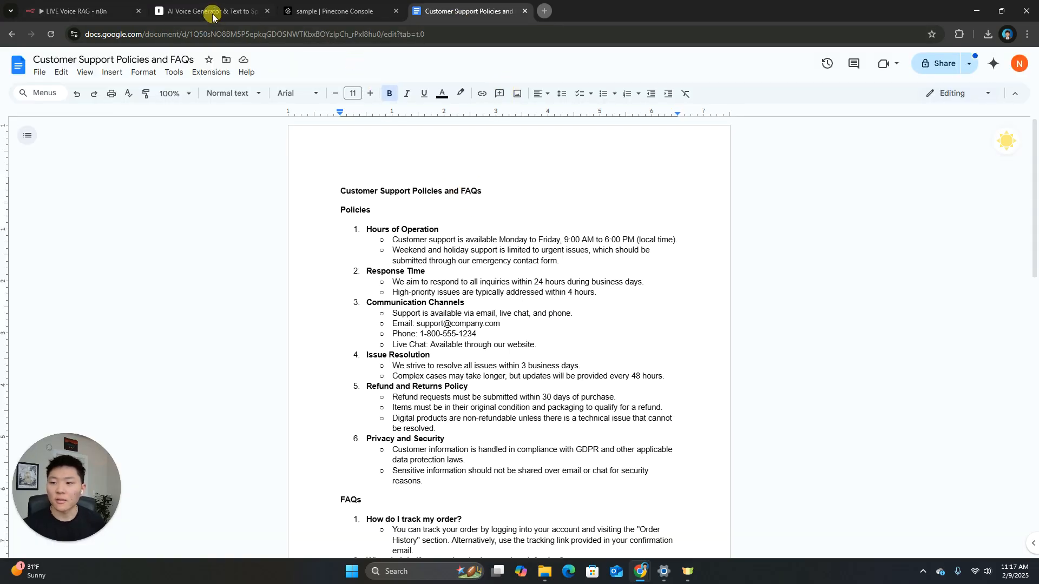
{"action": "left_click", "coordinate": [331, 12]}
{"action": "left_click_drag", "start_coordinate": [113, 12], "coordinate": [346, 14]}
- Open the Google Drive node's file picker and inspect the Google Drive account credential connection
{"action": "left_click", "coordinate": [477, 171]}
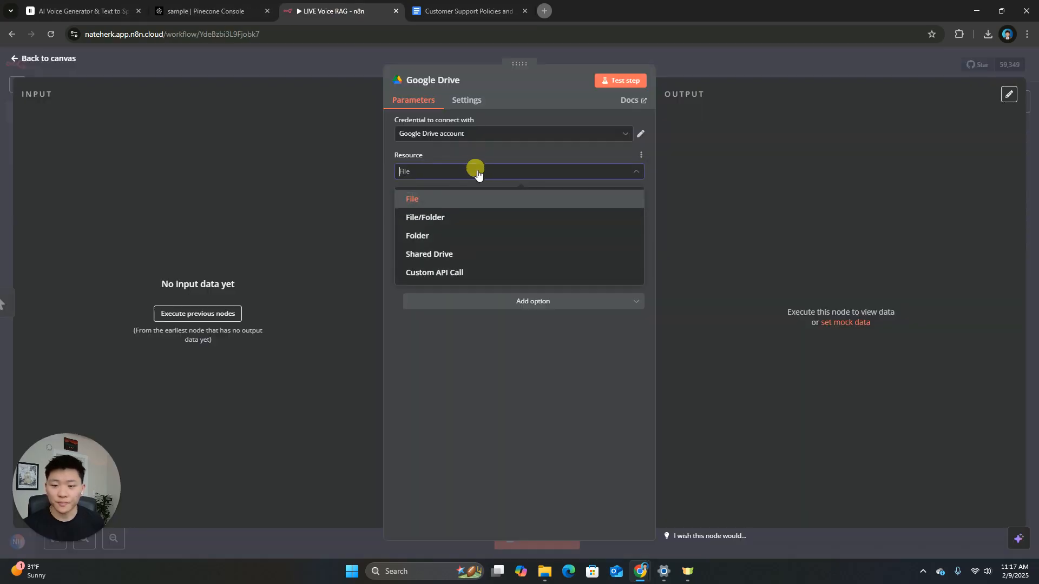
{"action": "left_click", "coordinate": [476, 200]}
{"action": "left_click", "coordinate": [470, 246]}
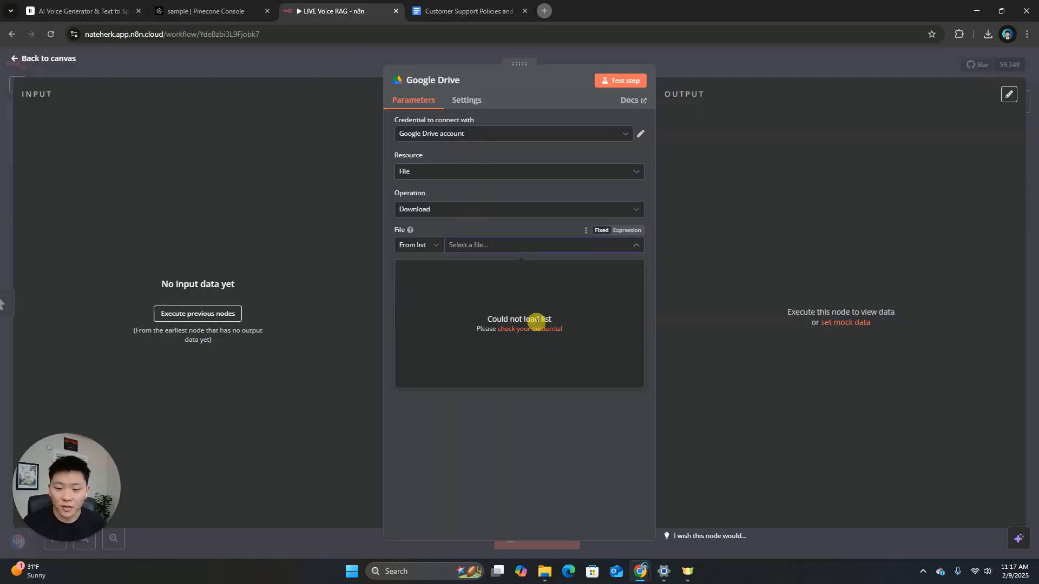
{"action": "left_click", "coordinate": [586, 231]}
{"action": "left_click", "coordinate": [561, 256]}
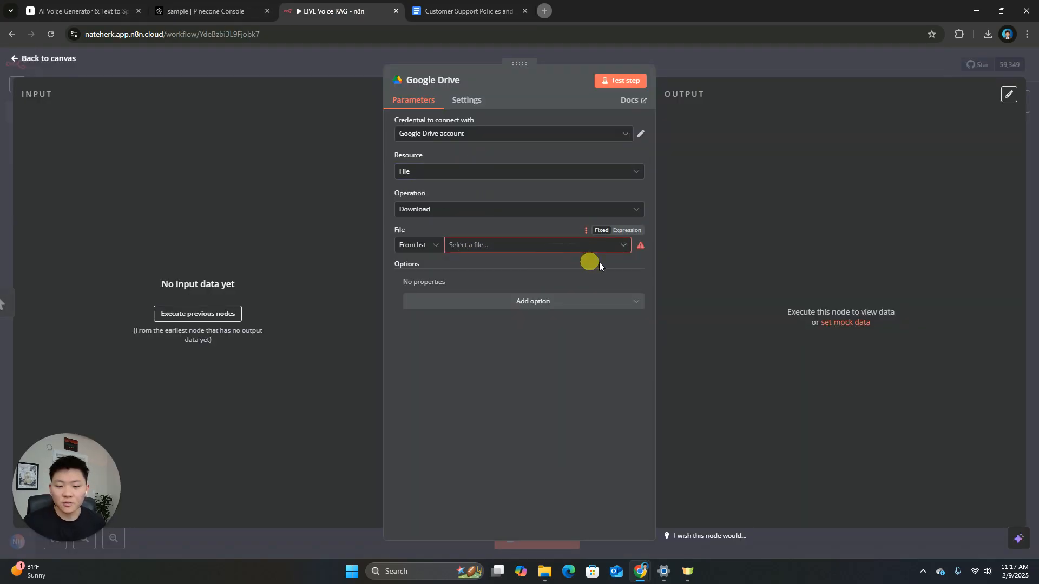
{"action": "left_click", "coordinate": [559, 247]}
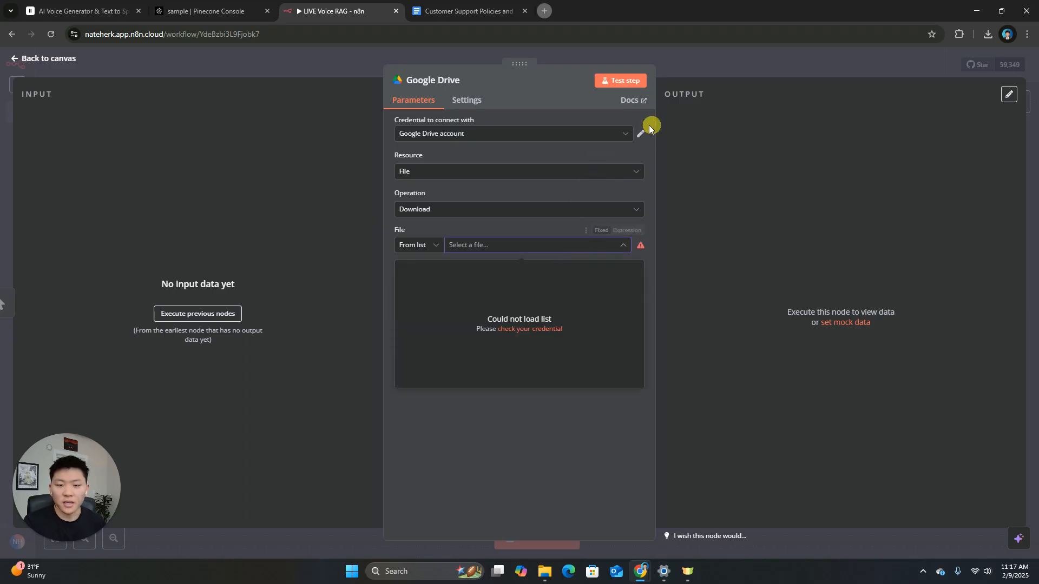
{"action": "left_click", "coordinate": [642, 133]}
{"action": "left_click", "coordinate": [725, 172]}
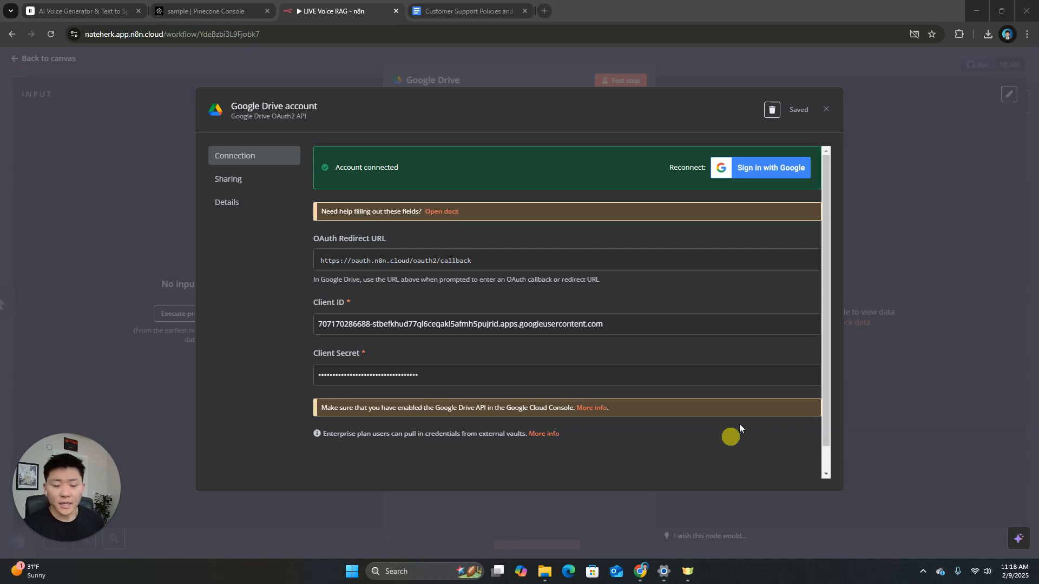
{"action": "left_click", "coordinate": [827, 111]}
- Select Customer Support Policies and FAQs as the file to download
{"action": "left_click", "coordinate": [507, 245]}
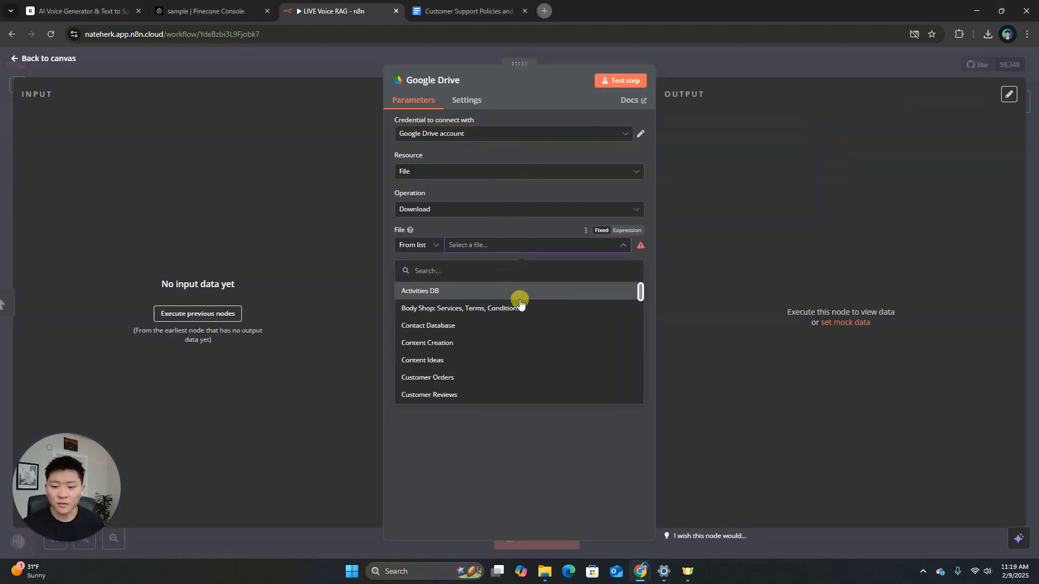
{"action": "scroll", "coordinate": [494, 356], "scroll_direction": "down", "scroll_amount": 2}
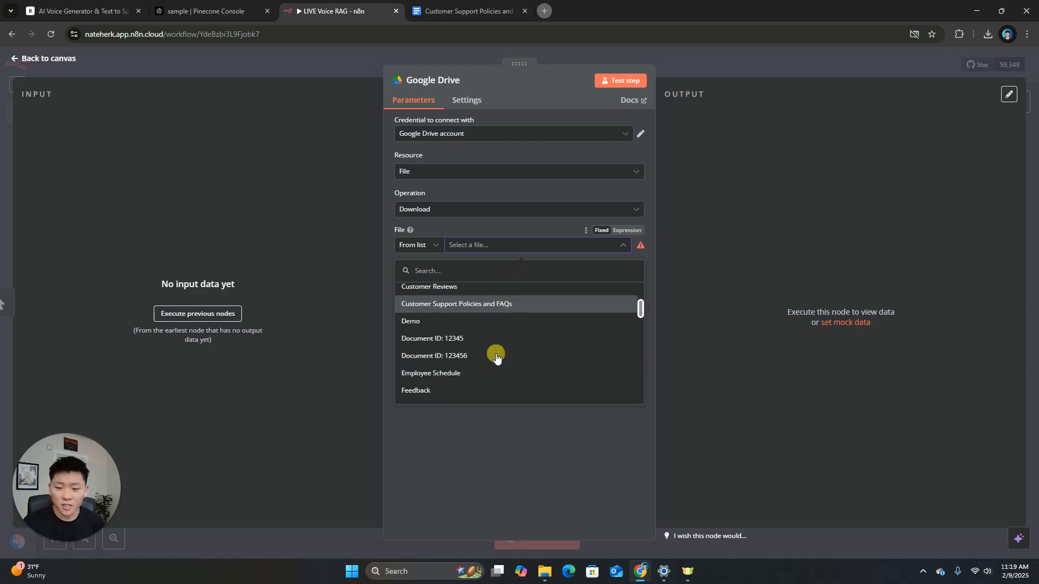
{"action": "left_click", "coordinate": [543, 306]}
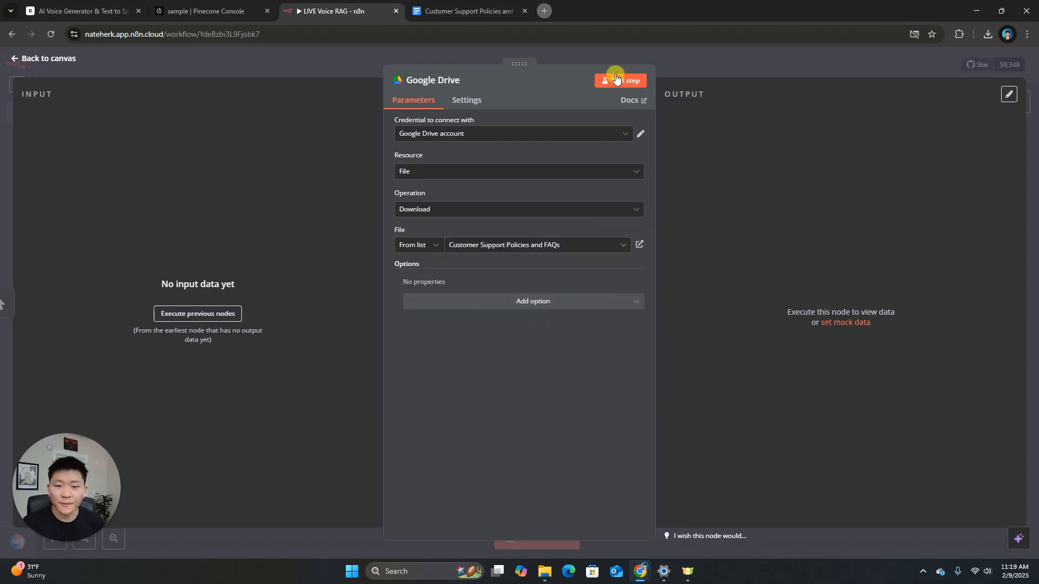
- Rename the Google Drive node to Download File
{"action": "left_click", "coordinate": [448, 81]}
{"action": "left_click_drag", "start_coordinate": [523, 75], "coordinate": [459, 85]}
{"action": "type", "text": "D"}
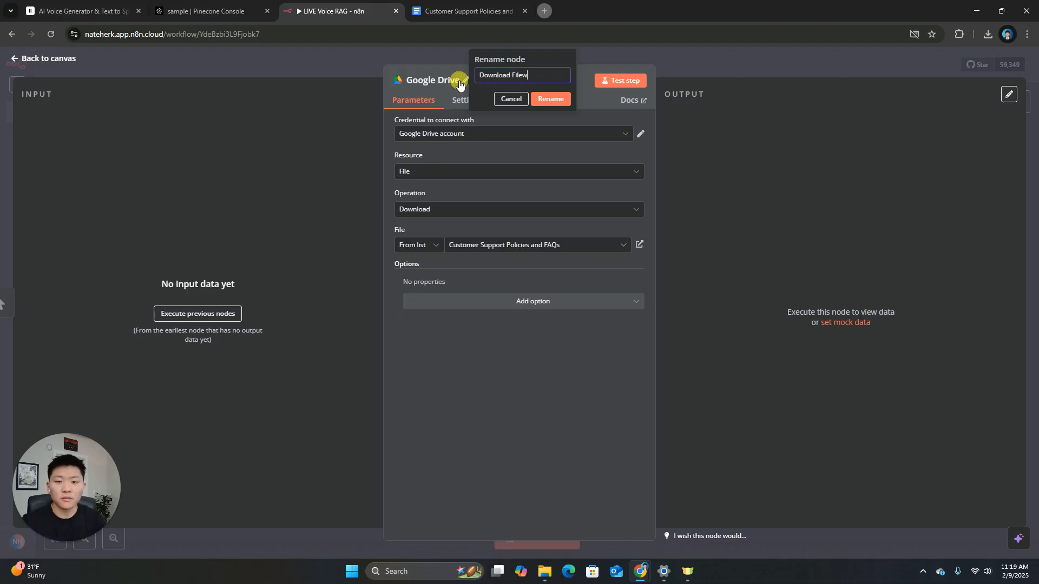
{"action": "type", "text": "ownload Filew"}
{"action": "key", "text": "BackSpace"}
{"action": "left_click", "coordinate": [560, 99]}
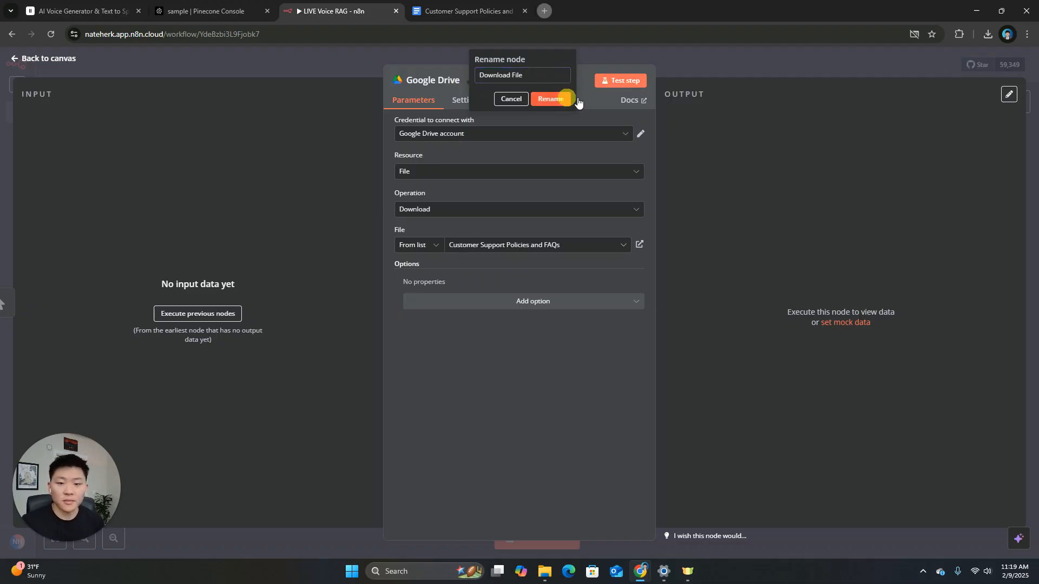
- Test the Download File step and return to the workflow canvas
{"action": "left_click", "coordinate": [619, 82]}
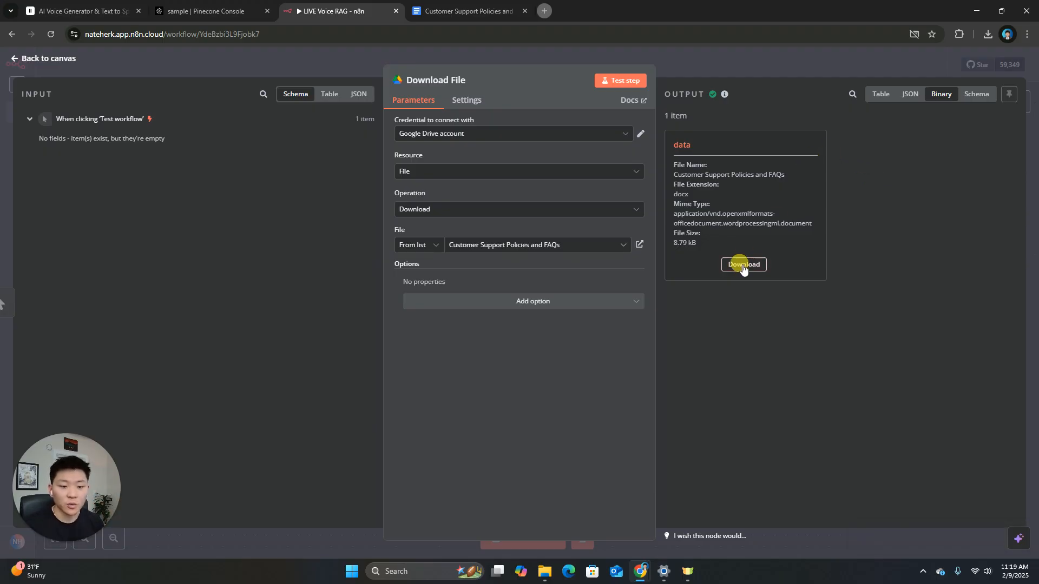
{"action": "left_click", "coordinate": [794, 65]}
{"action": "scroll", "coordinate": [601, 281], "scroll_direction": "down", "scroll_amount": 2}
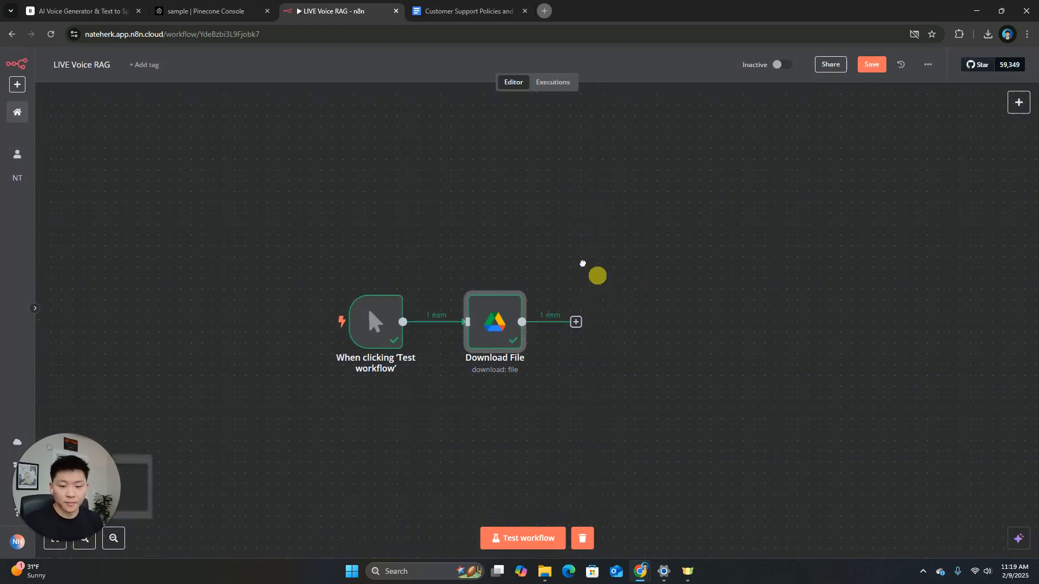
- Add a Pinecone Vector Store node with the Add documents to vector store action after Download File
{"action": "left_click", "coordinate": [523, 290]}
{"action": "type", "text": "pine"}
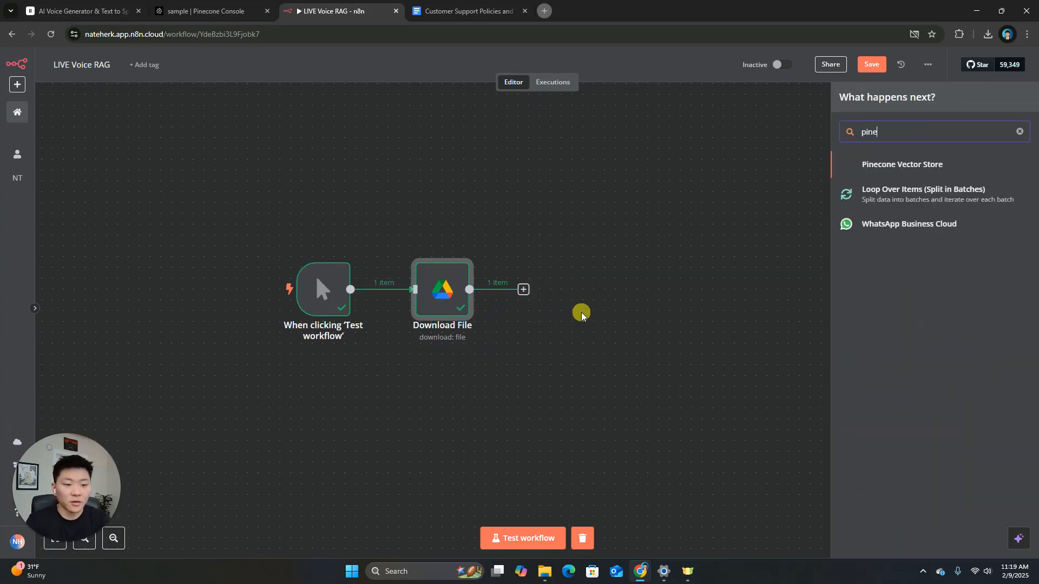
{"action": "key", "text": "Return"}
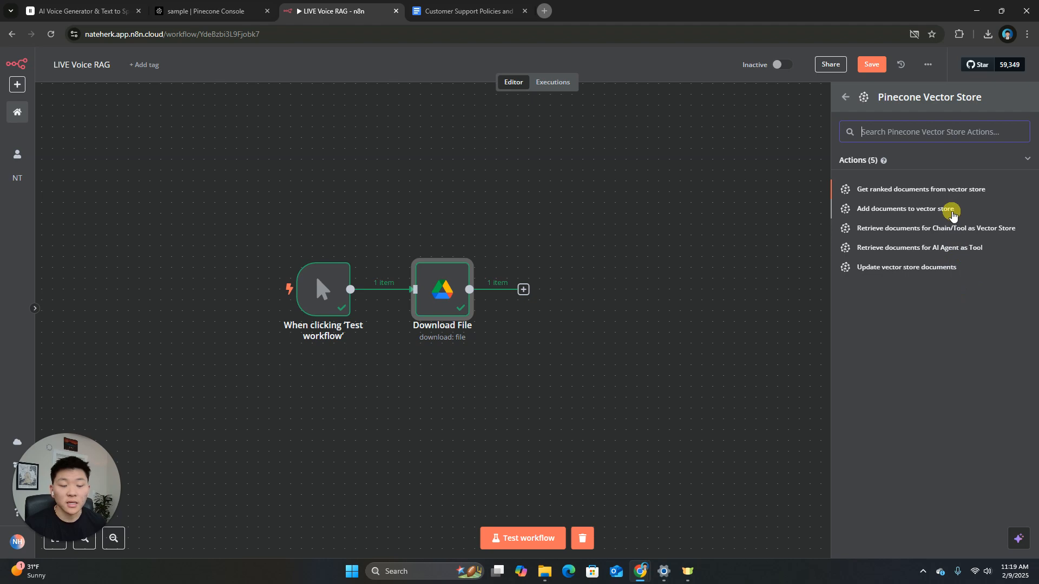
{"action": "left_click", "coordinate": [971, 213]}
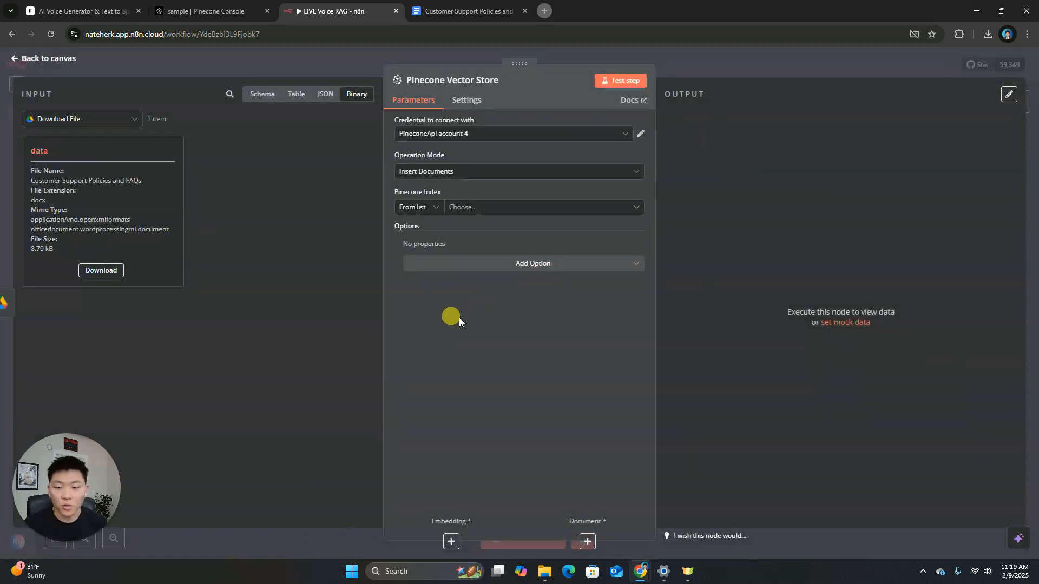
- Inspect the Pinecone API credential and compare it with the API keys in the Pinecone console
{"action": "left_click", "coordinate": [640, 134]}
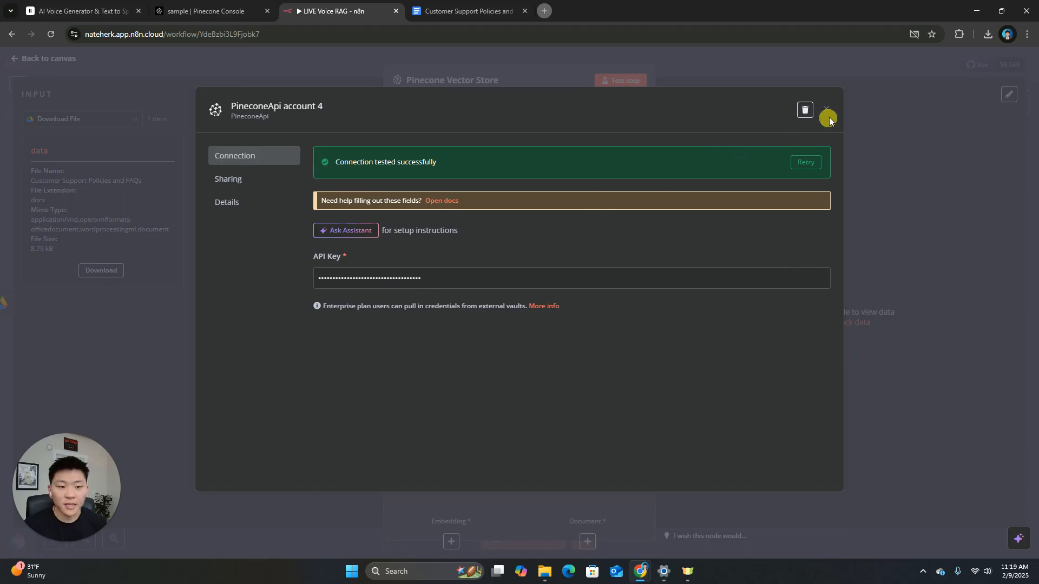
{"action": "left_click", "coordinate": [227, 15]}
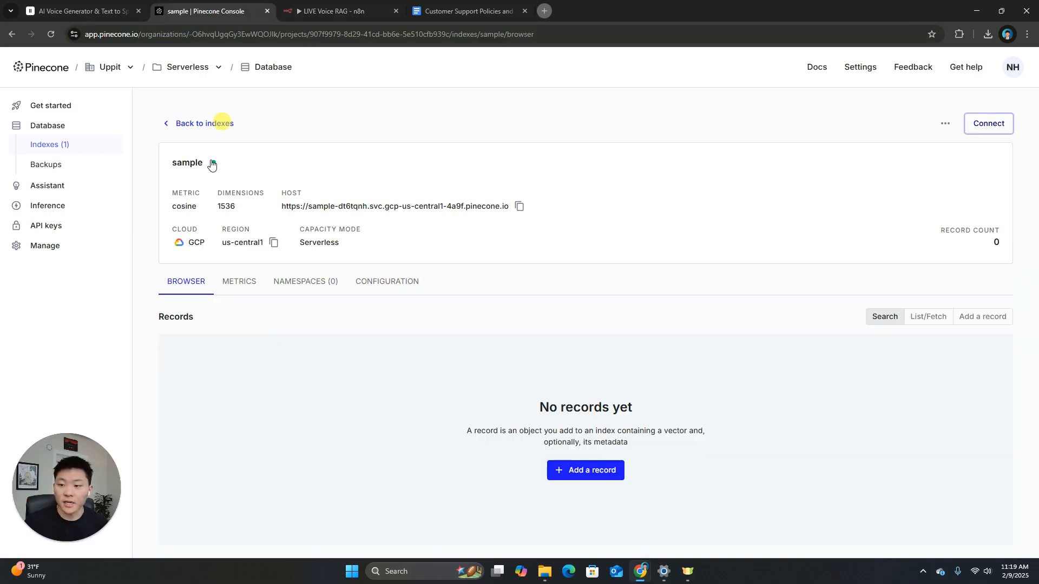
{"action": "left_click", "coordinate": [46, 225]}
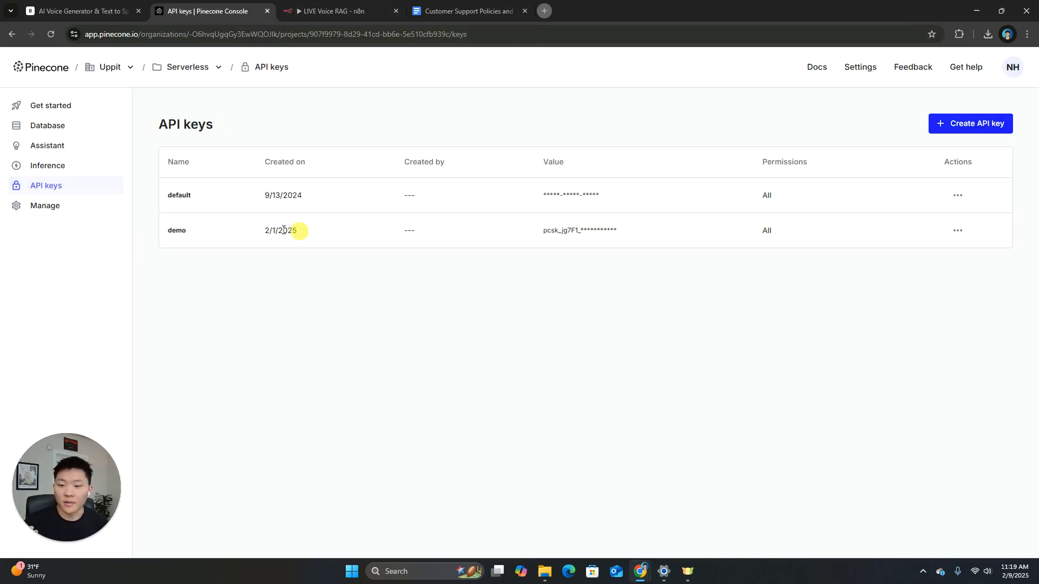
{"action": "left_click", "coordinate": [351, 12]}
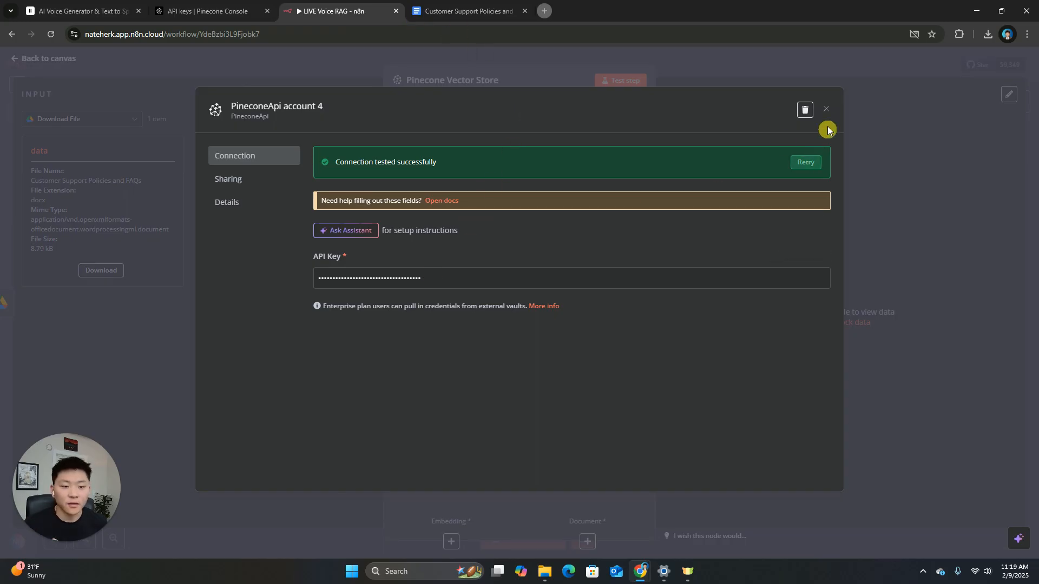
{"action": "left_click", "coordinate": [825, 108]}
- Set the Pinecone node to Insert Documents into the sample index and add a Pinecone Namespace option
{"action": "left_click", "coordinate": [482, 173]}
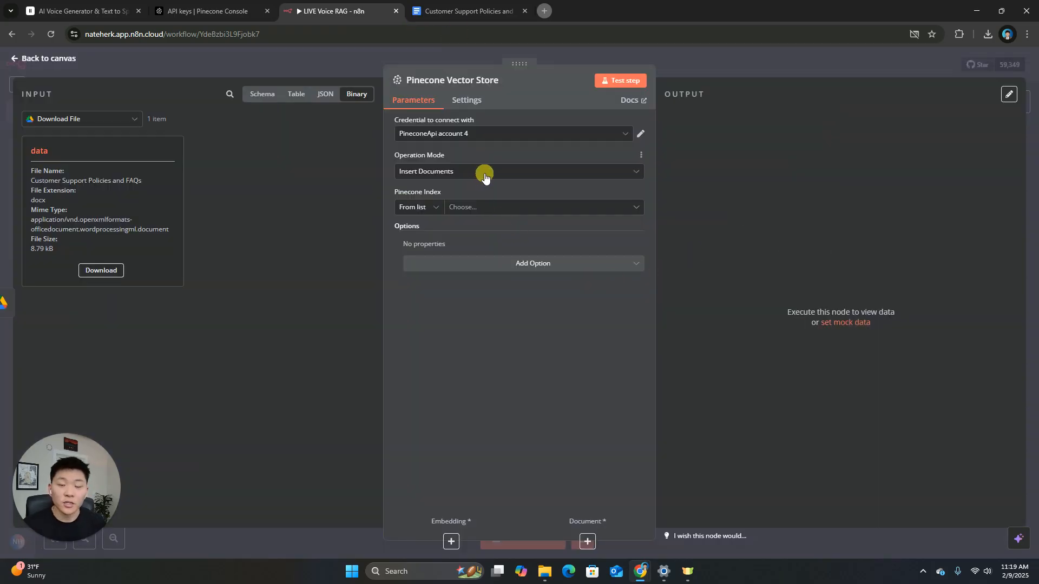
{"action": "left_click", "coordinate": [476, 226]}
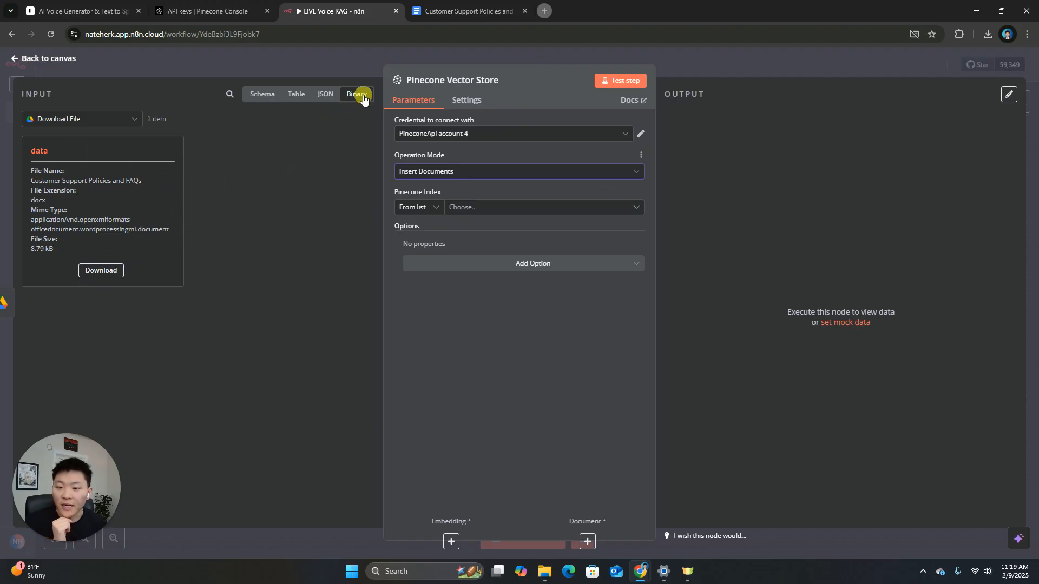
{"action": "left_click", "coordinate": [323, 95]}
{"action": "left_click", "coordinate": [276, 95]}
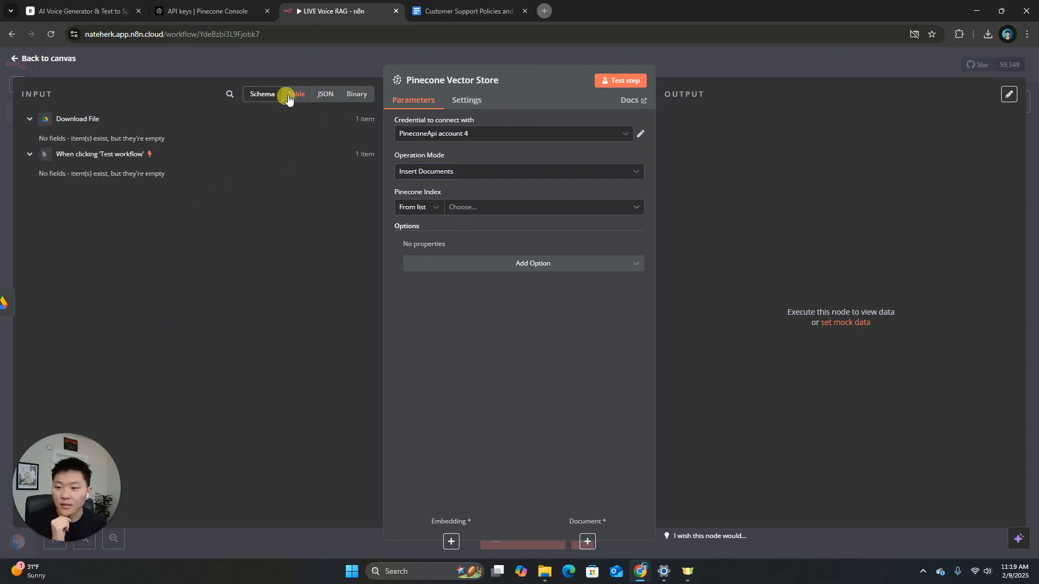
{"action": "left_click", "coordinate": [356, 95]}
{"action": "left_click", "coordinate": [553, 209]}
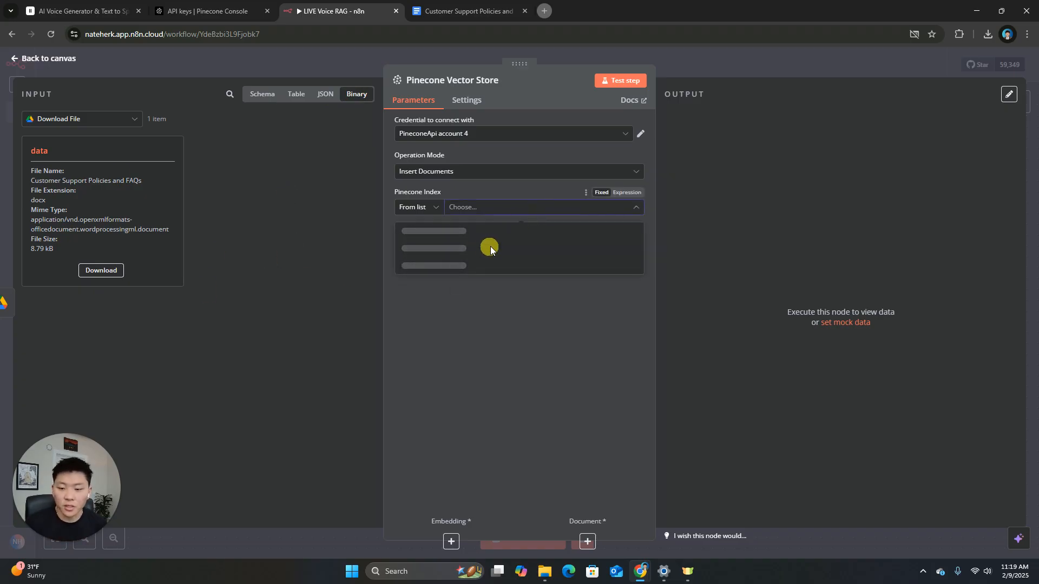
{"action": "left_click", "coordinate": [482, 229]}
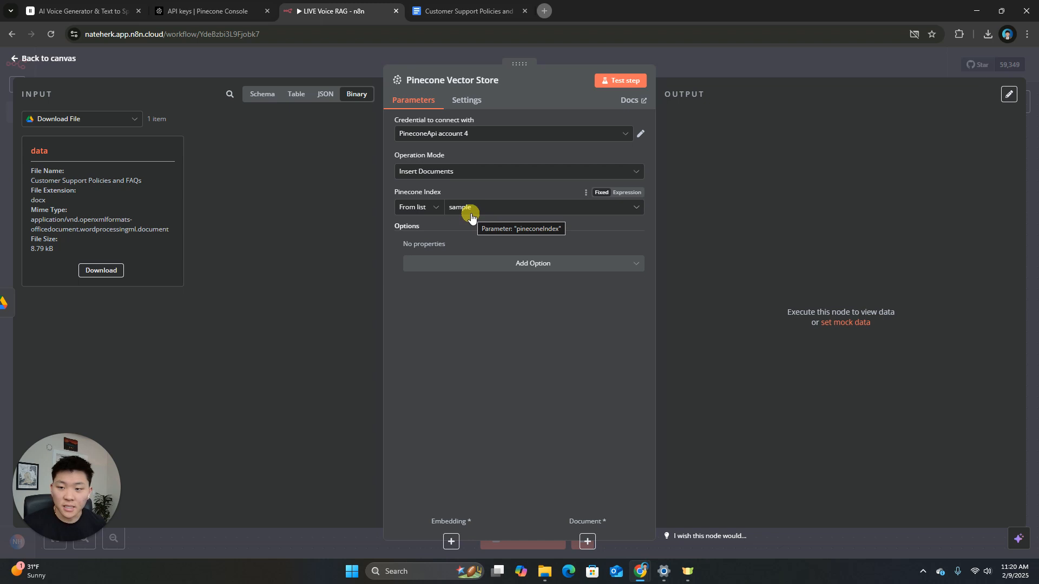
{"action": "left_click", "coordinate": [529, 264]}
{"action": "left_click", "coordinate": [563, 313]}
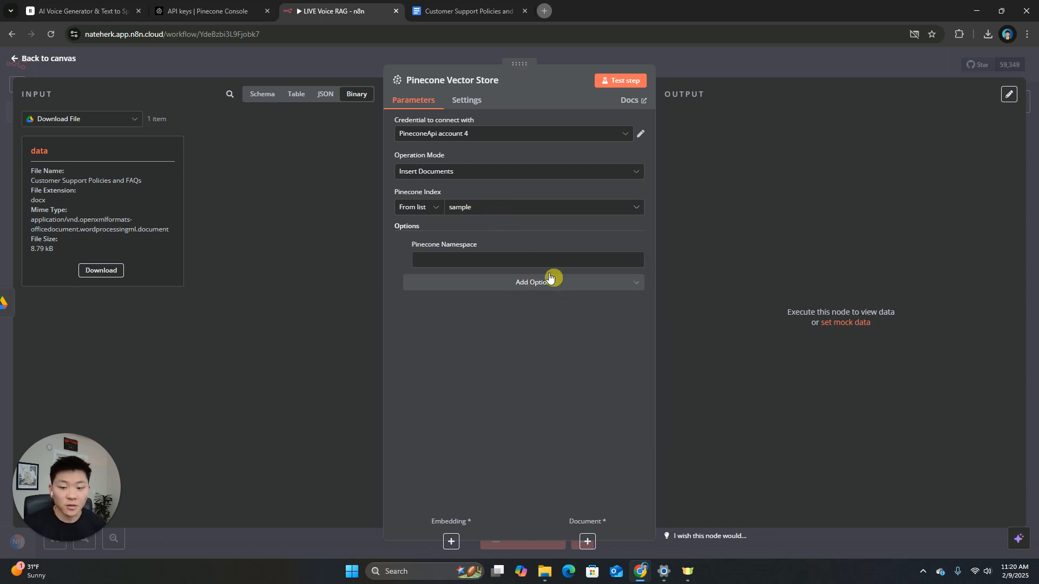
- Examine the namespaces of the sample index in the Pinecone console
{"action": "left_click", "coordinate": [209, 12]}
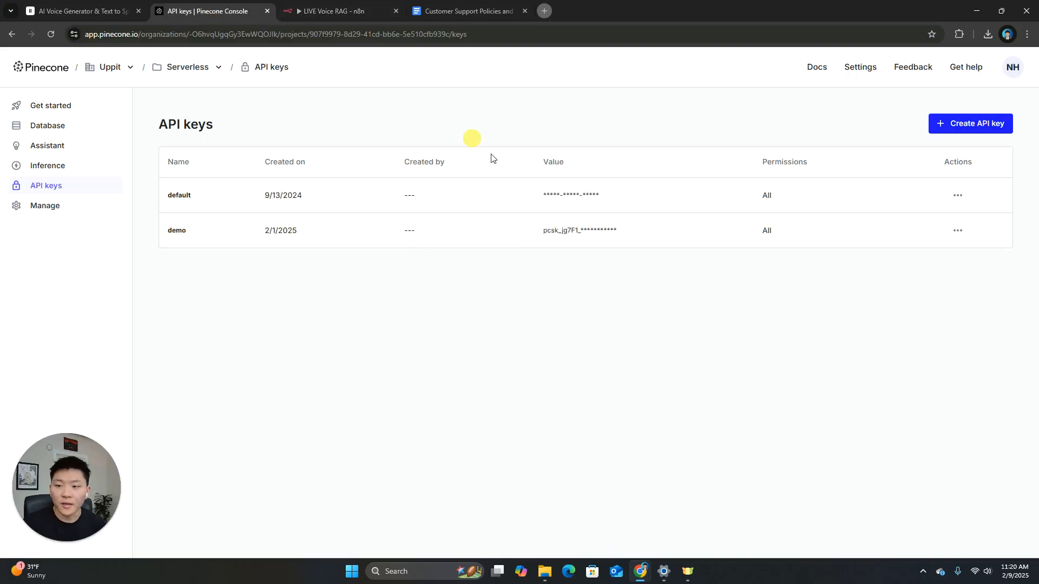
{"action": "left_click", "coordinate": [72, 127]}
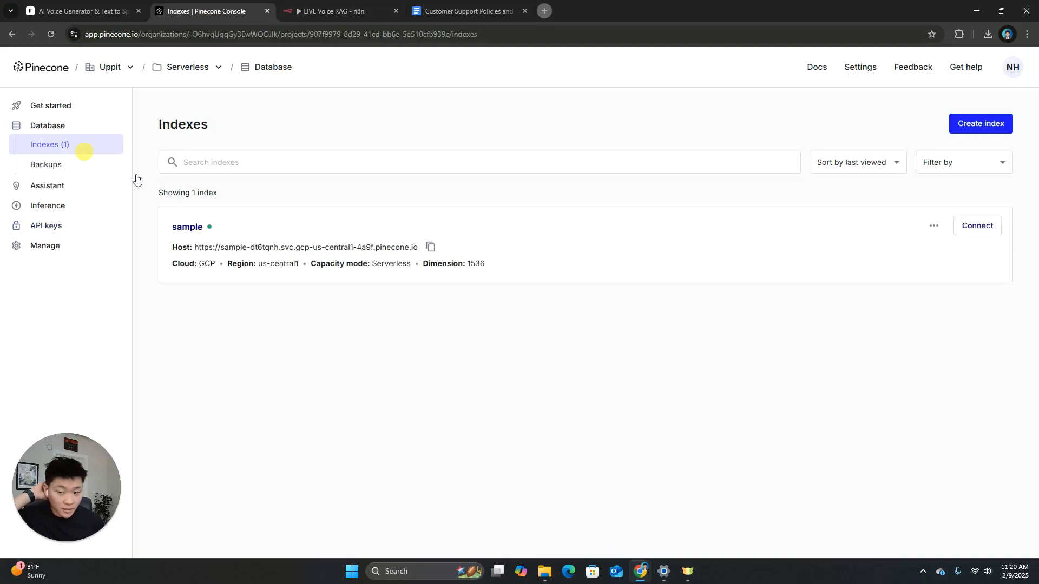
{"action": "left_click", "coordinate": [255, 225]}
{"action": "left_click", "coordinate": [327, 283]}
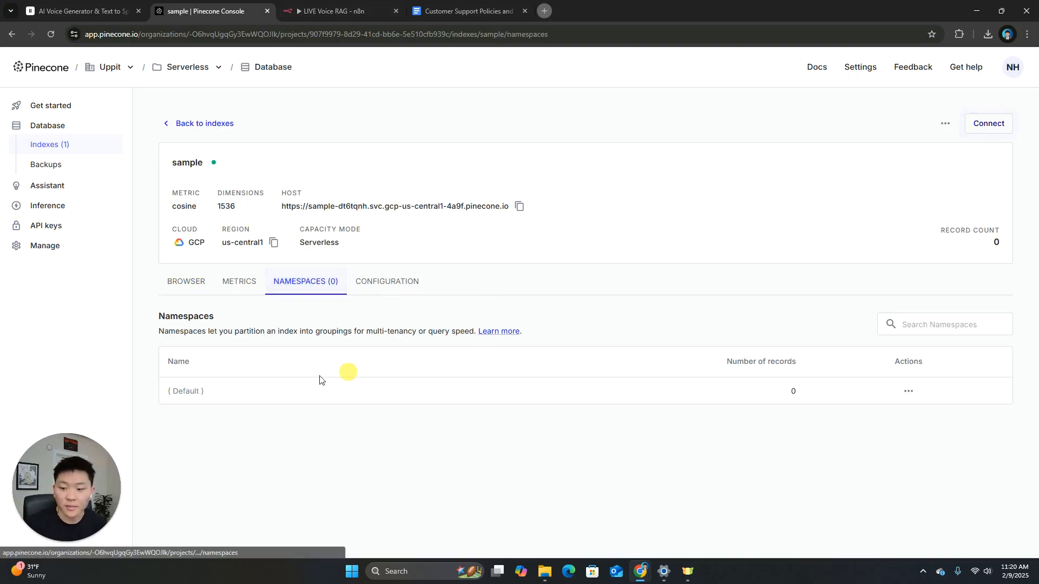
{"action": "left_click_drag", "start_coordinate": [213, 394], "coordinate": [281, 401]}
{"action": "left_click", "coordinate": [784, 393]}
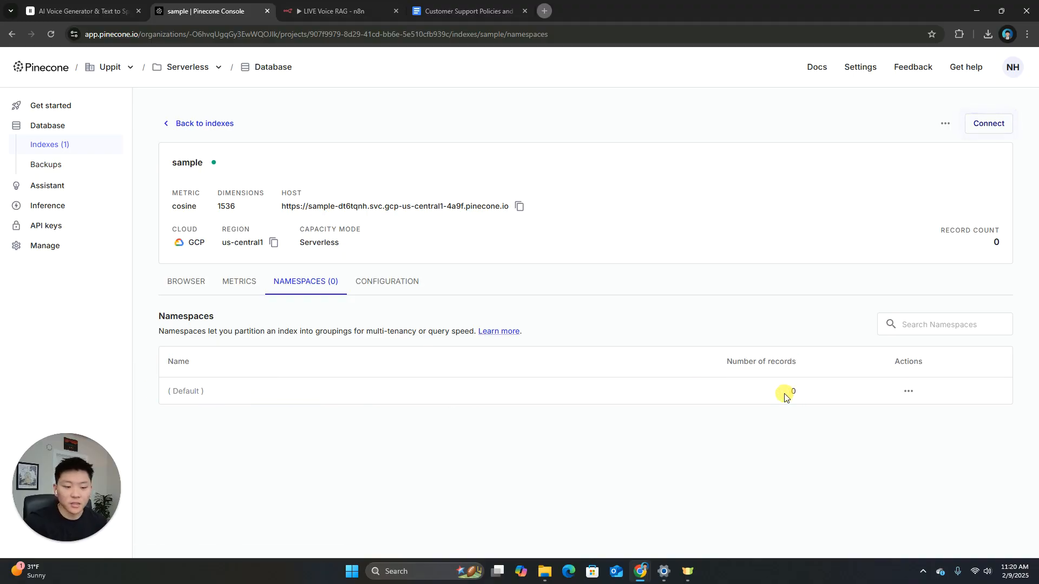
- Set the Pinecone namespace to FAQs and return to the canvas
{"action": "left_click", "coordinate": [338, 15]}
{"action": "left_click", "coordinate": [494, 262]}
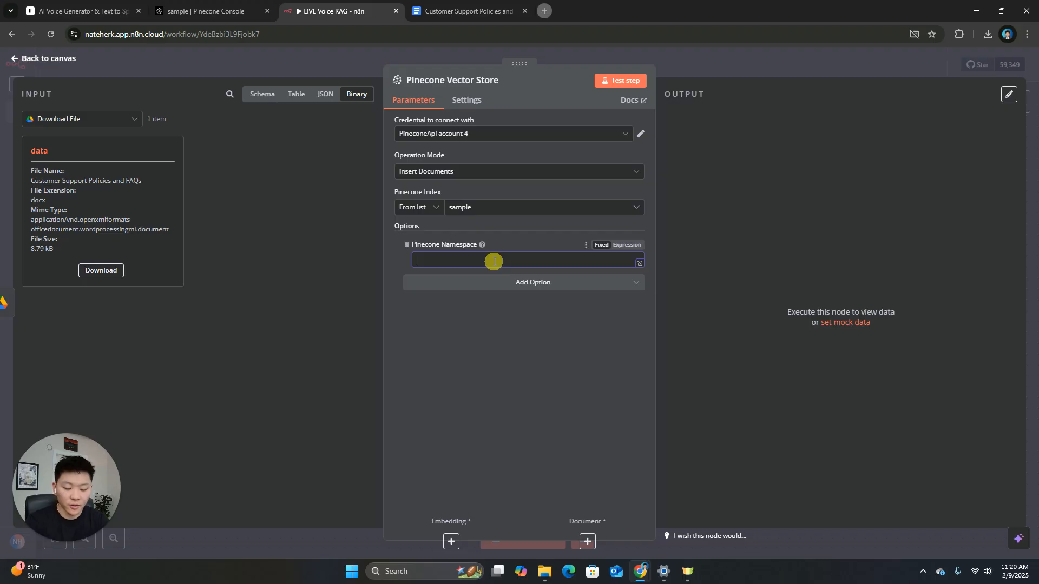
{"action": "type", "text": "FAQs"}
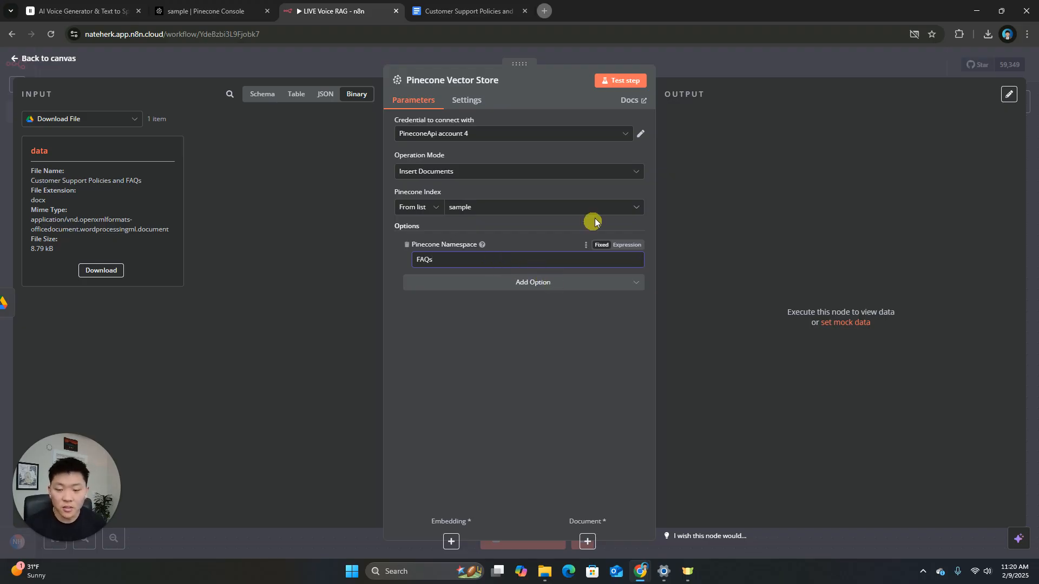
{"action": "left_click", "coordinate": [714, 64]}
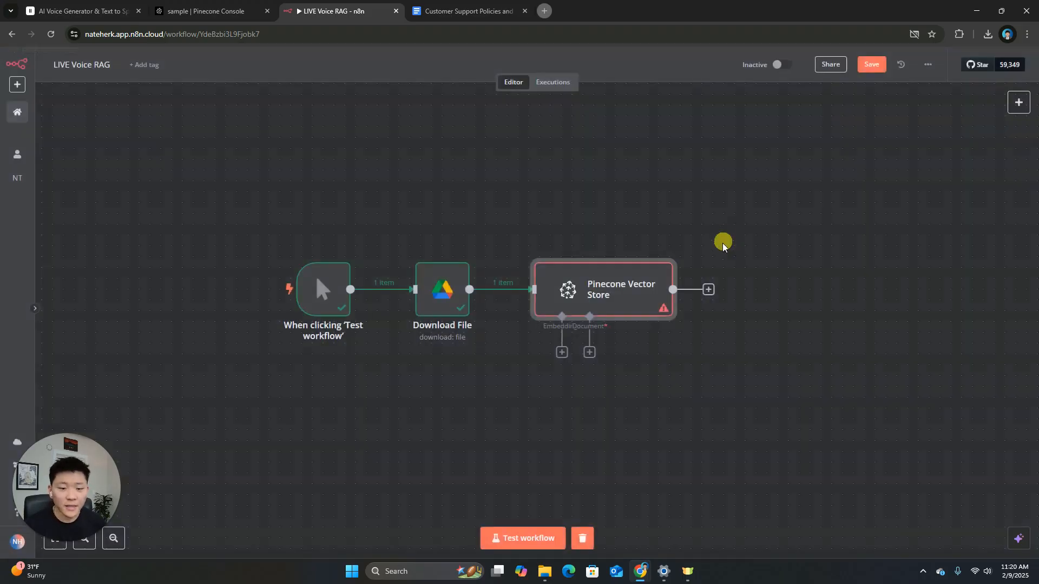
- Attach an Embeddings OpenAI sub-node to the Pinecone node using the OpenAi account credential
{"action": "left_click", "coordinate": [563, 353]}
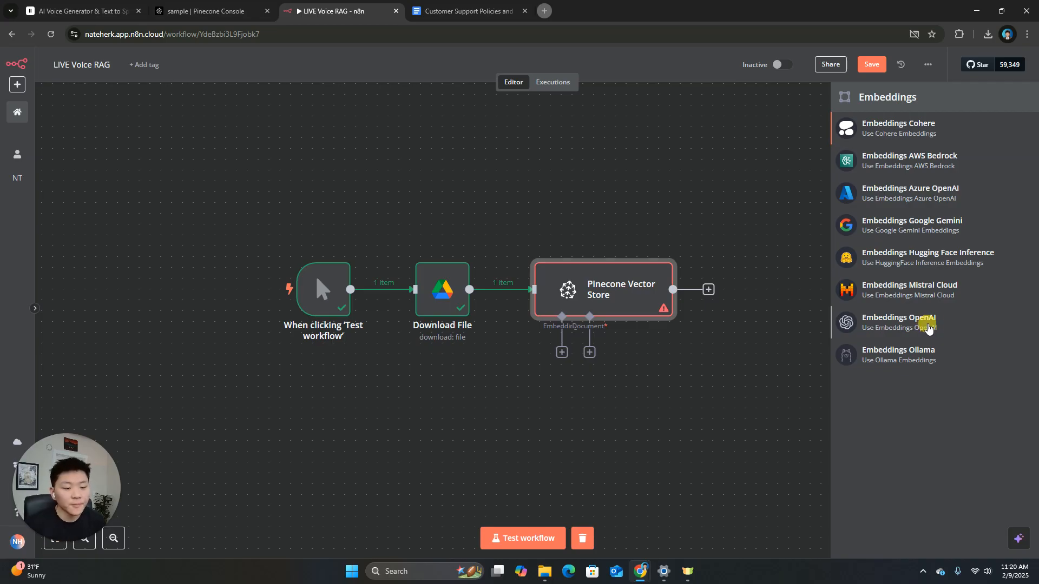
{"action": "left_click", "coordinate": [922, 328]}
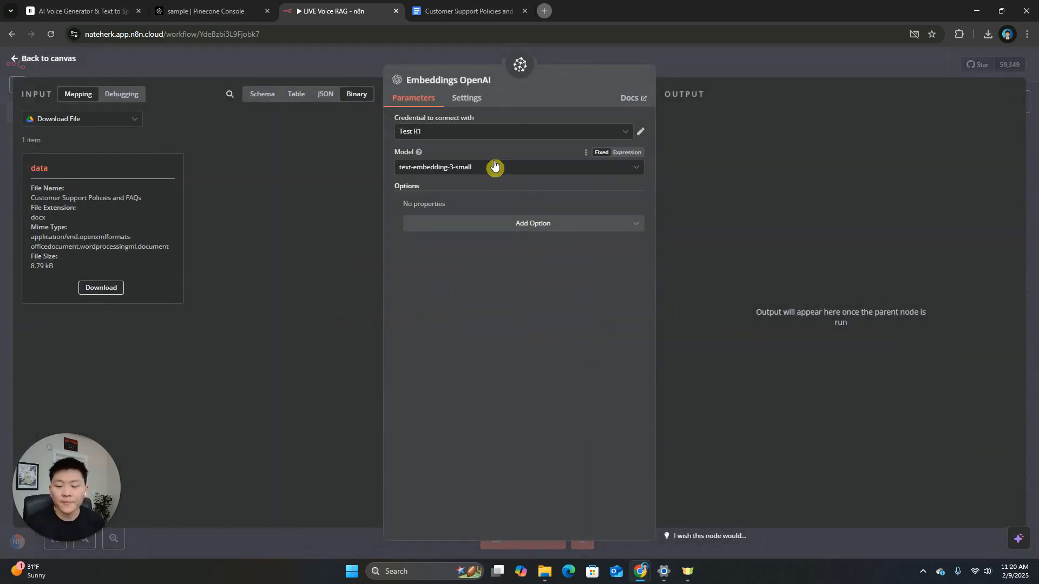
{"action": "left_click", "coordinate": [489, 131]}
{"action": "left_click", "coordinate": [487, 212]}
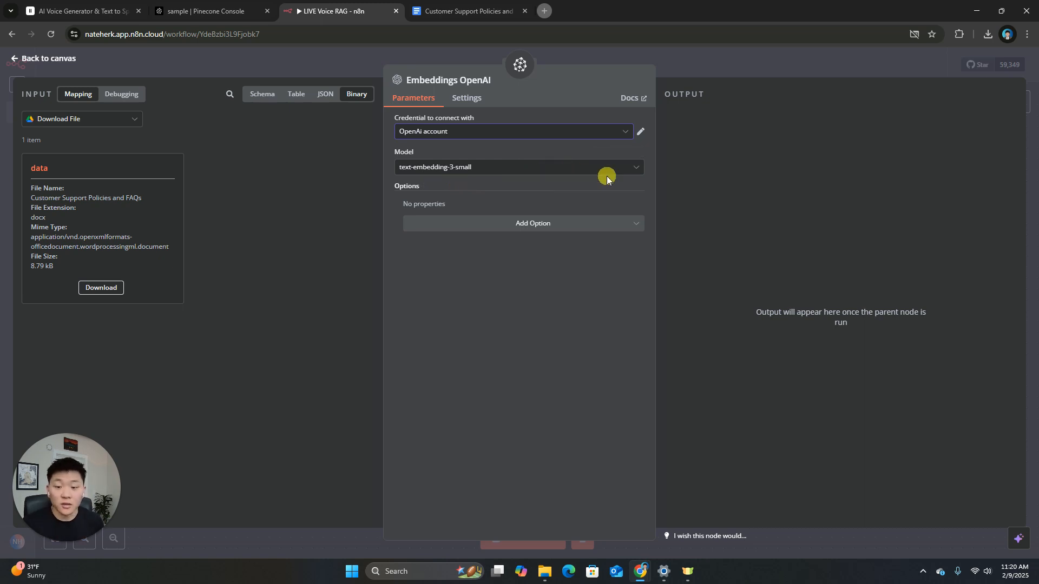
- Reposition the Embeddings OpenAI node beneath the Pinecone Vector Store node on the canvas
{"action": "left_click", "coordinate": [687, 67]}
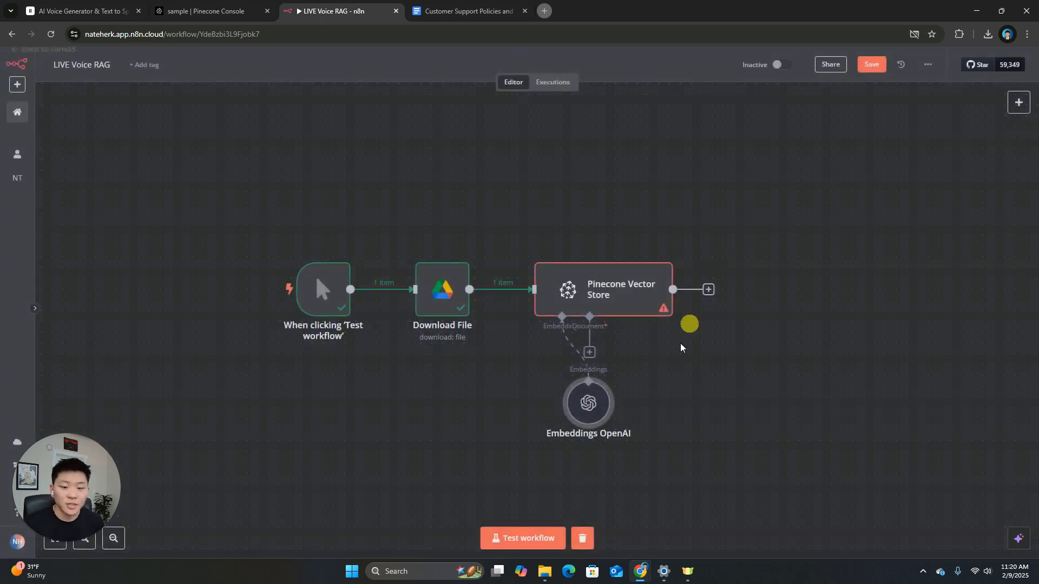
{"action": "left_click_drag", "start_coordinate": [592, 403], "coordinate": [463, 425]}
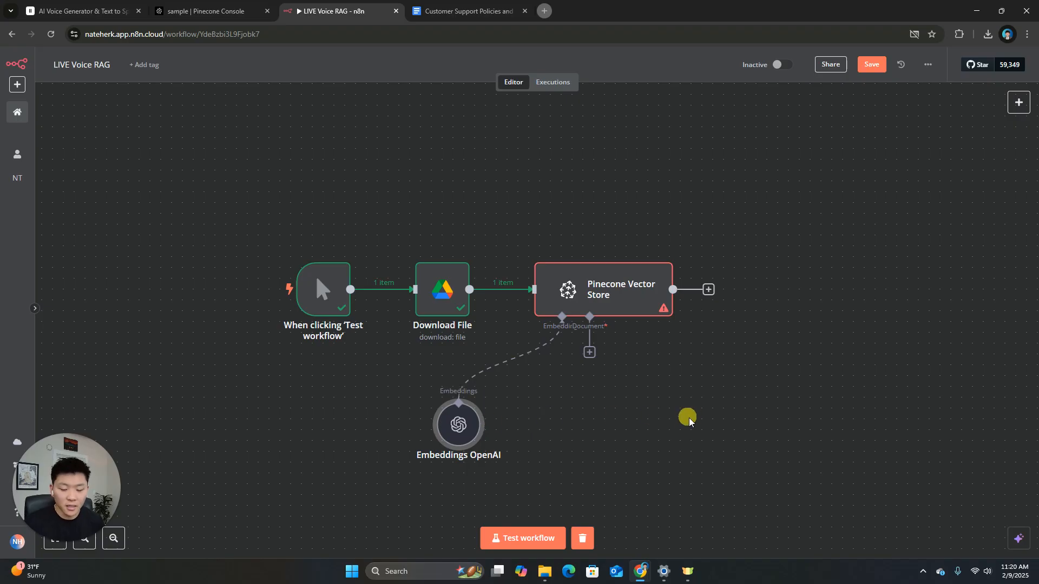
{"action": "left_click_drag", "start_coordinate": [687, 420], "coordinate": [651, 359]}
{"action": "left_click_drag", "start_coordinate": [406, 372], "coordinate": [450, 350]}
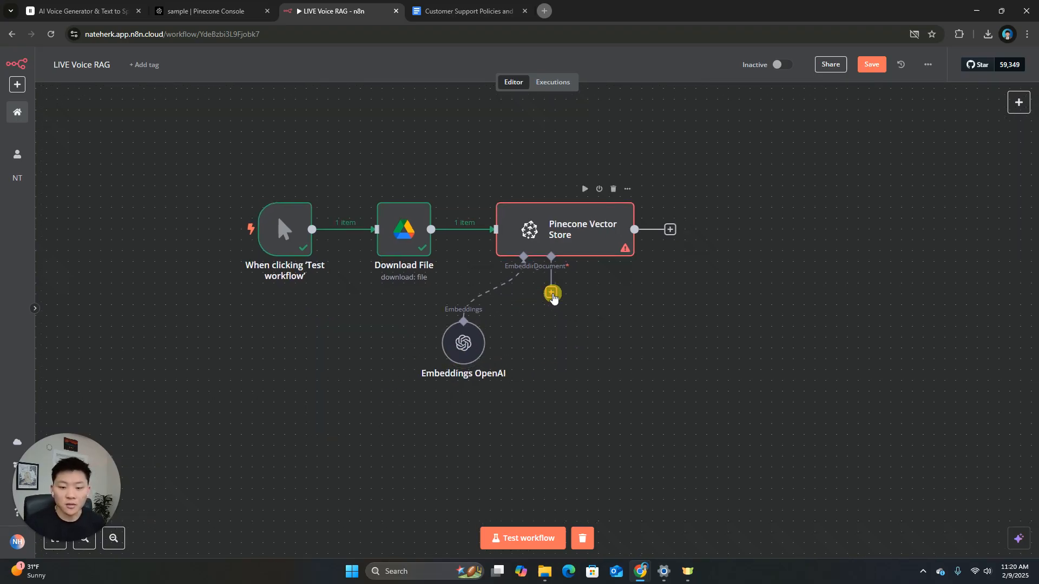
- Attach a Default Data Loader to the Pinecone node's Document input and set its data type to Binary
{"action": "left_click", "coordinate": [551, 293]}
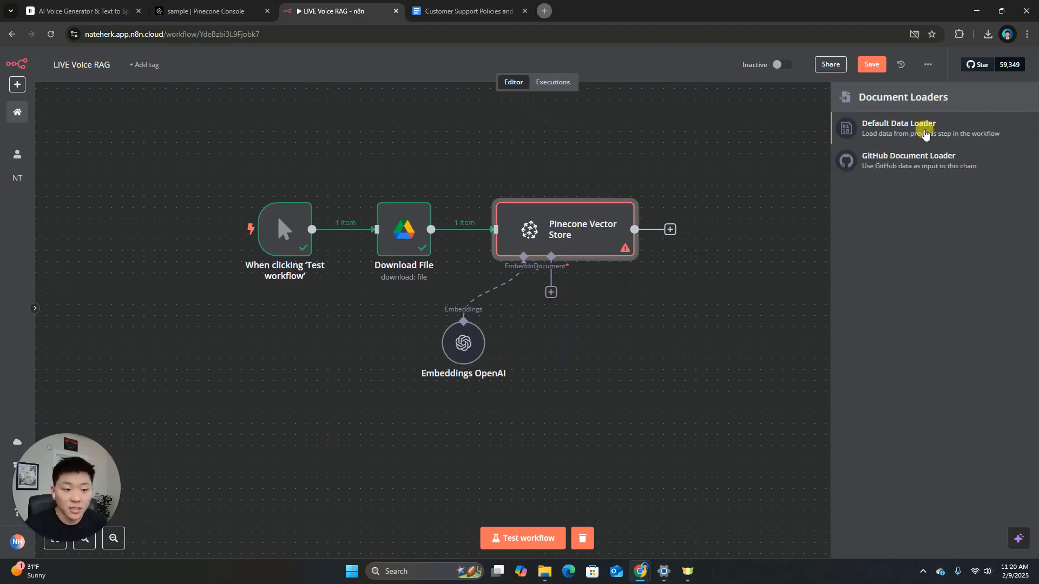
{"action": "left_click", "coordinate": [923, 132]}
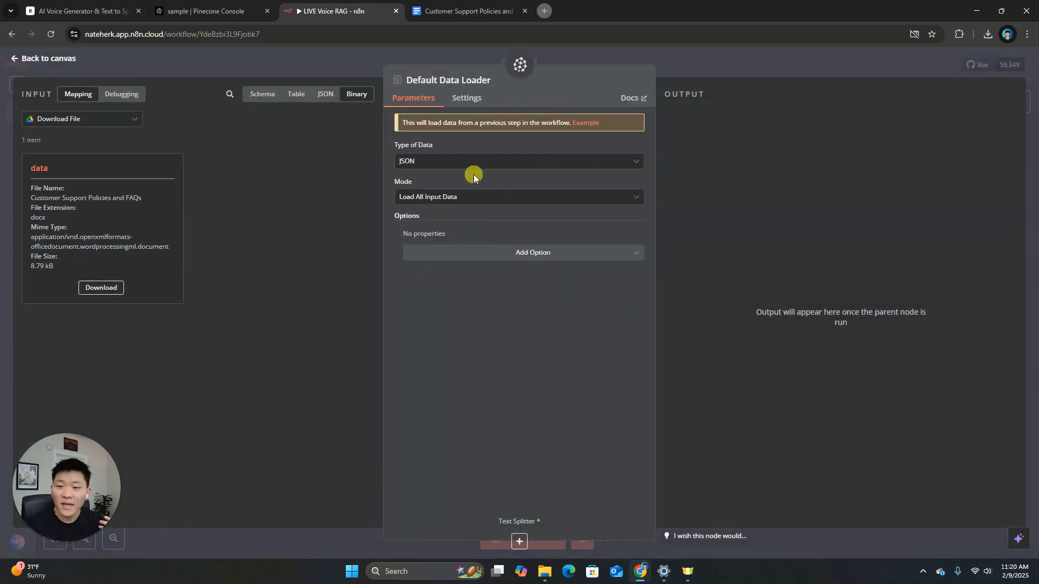
{"action": "left_click", "coordinate": [327, 95]}
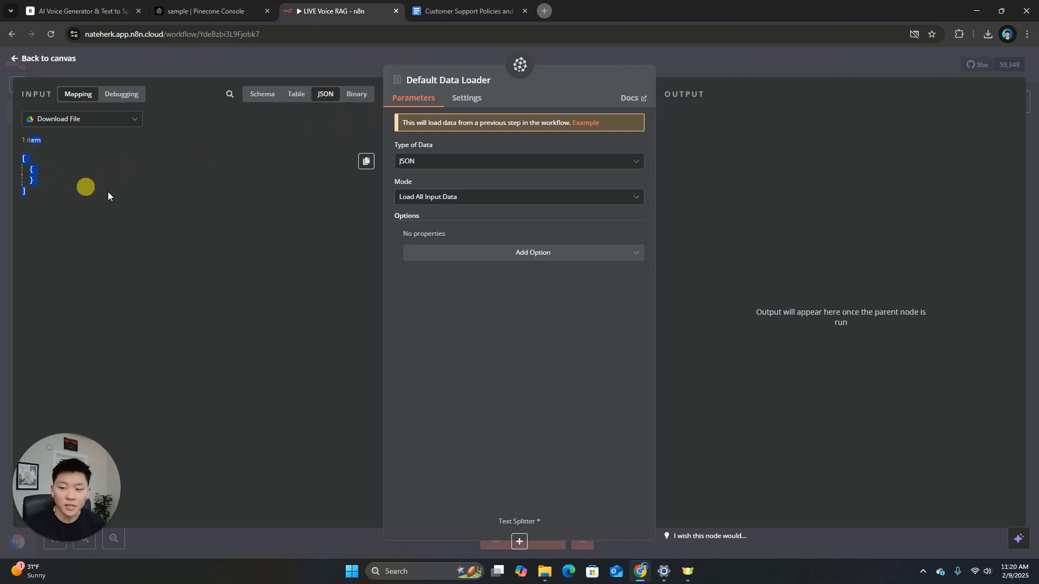
{"action": "left_click", "coordinate": [480, 168]}
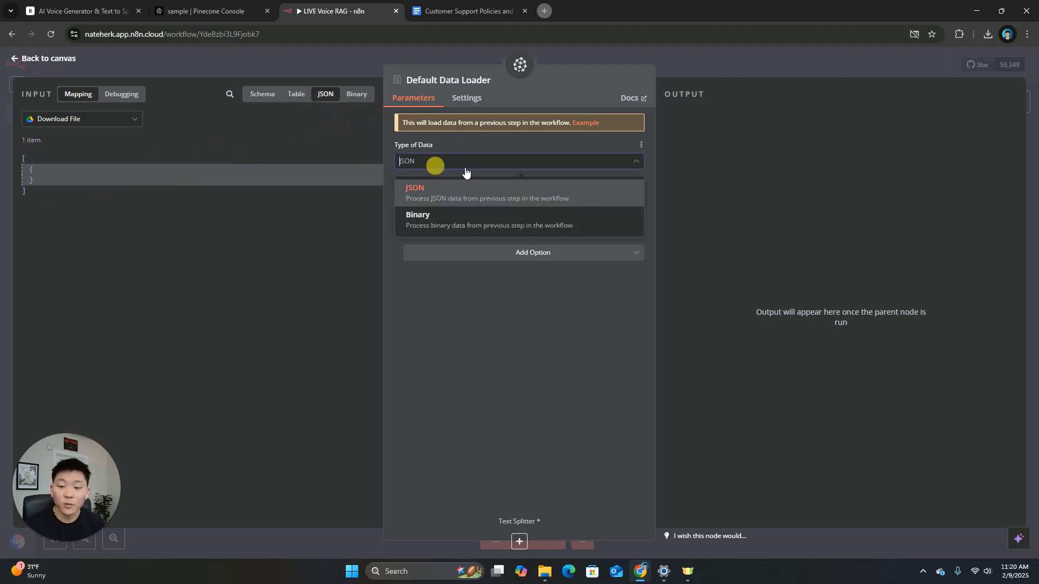
{"action": "left_click", "coordinate": [498, 219]}
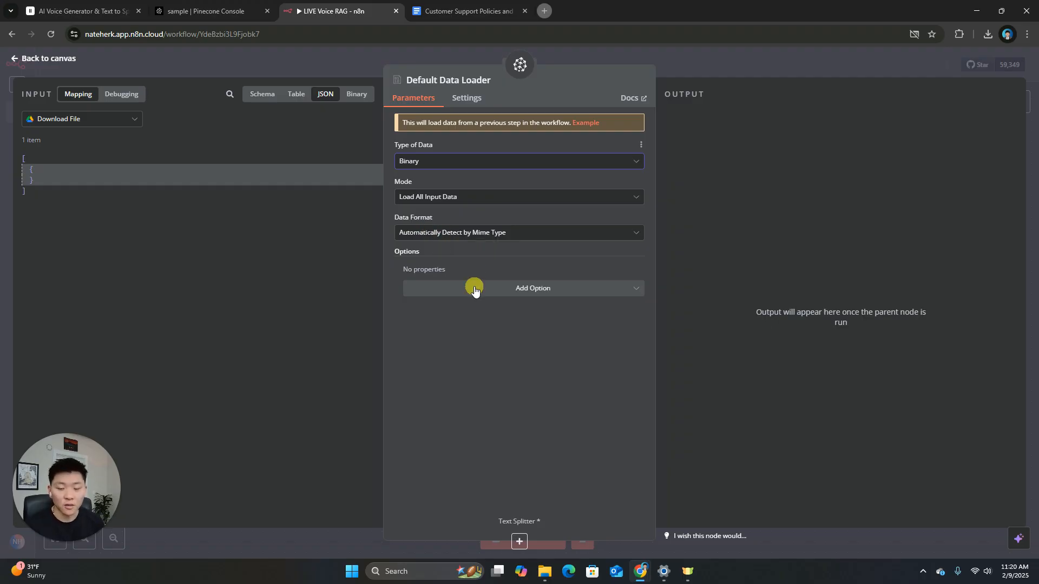
{"action": "left_click", "coordinate": [729, 64]}
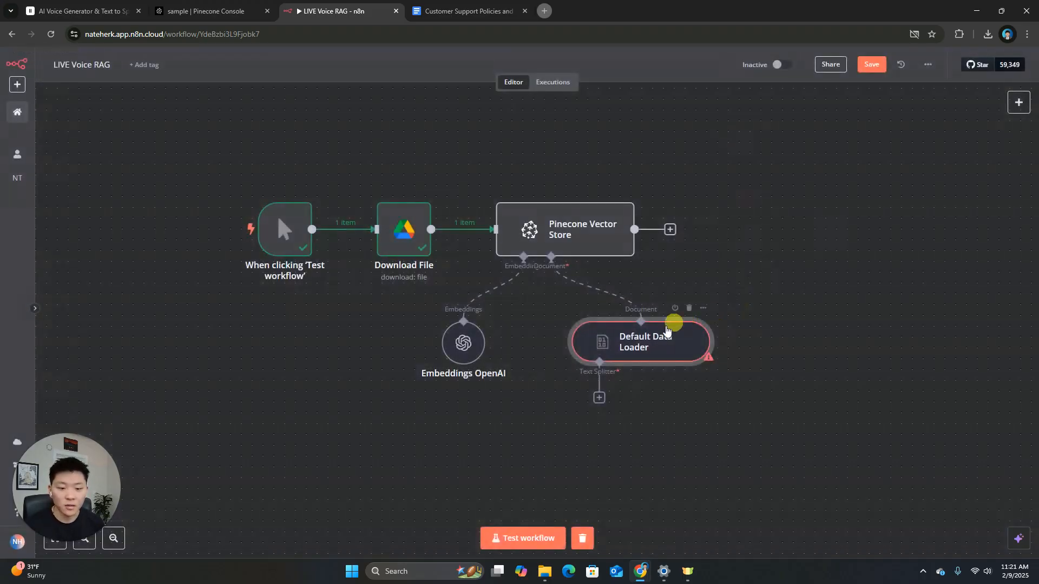
- Attach a Recursive Character Text Splitter to the data loader with chunk size 600 and chunk overlap 200
{"action": "left_click", "coordinate": [602, 394]}
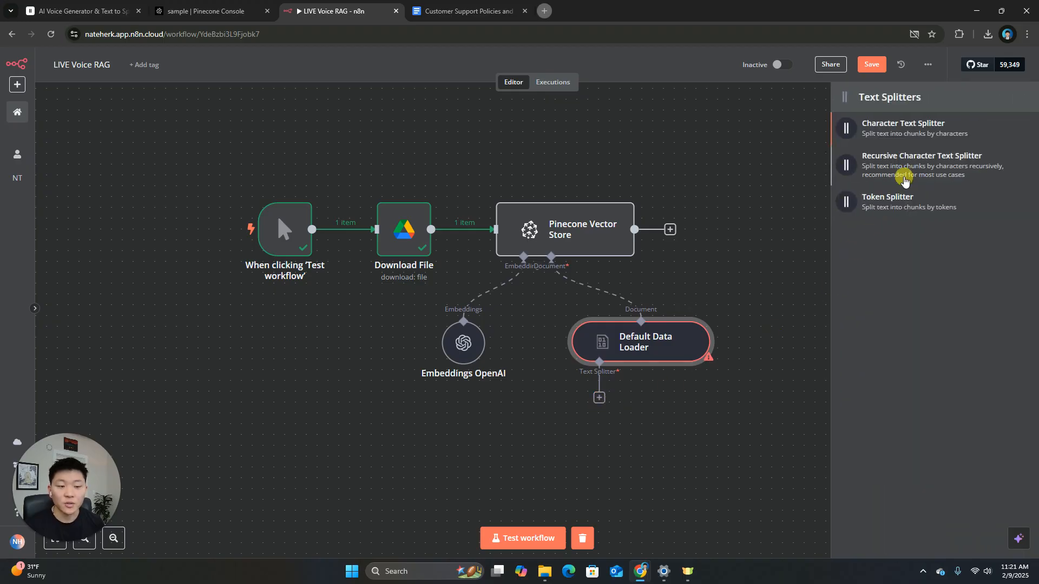
{"action": "left_click", "coordinate": [904, 177]}
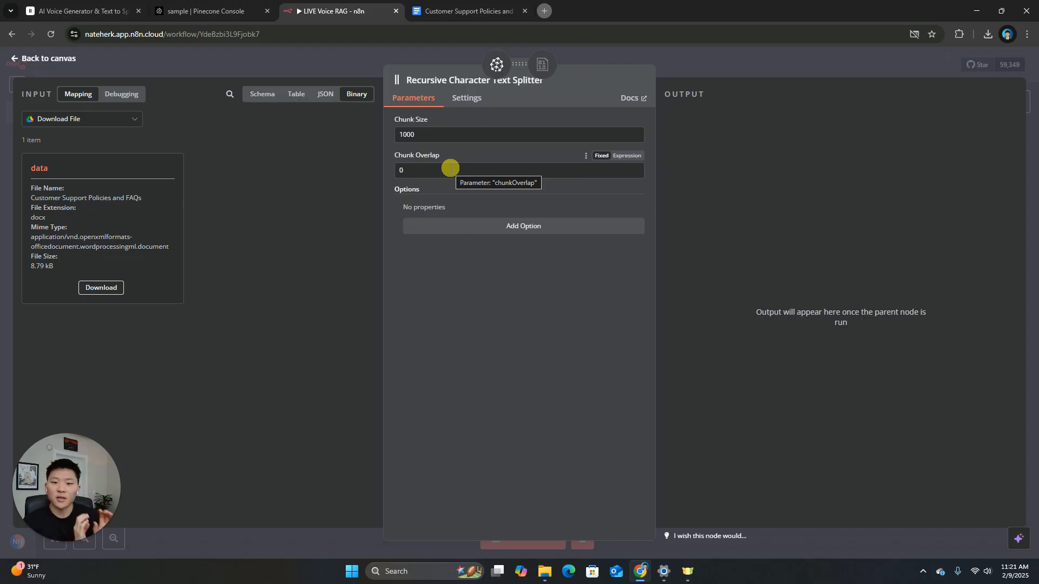
{"action": "left_click_drag", "start_coordinate": [448, 170], "coordinate": [394, 172]}
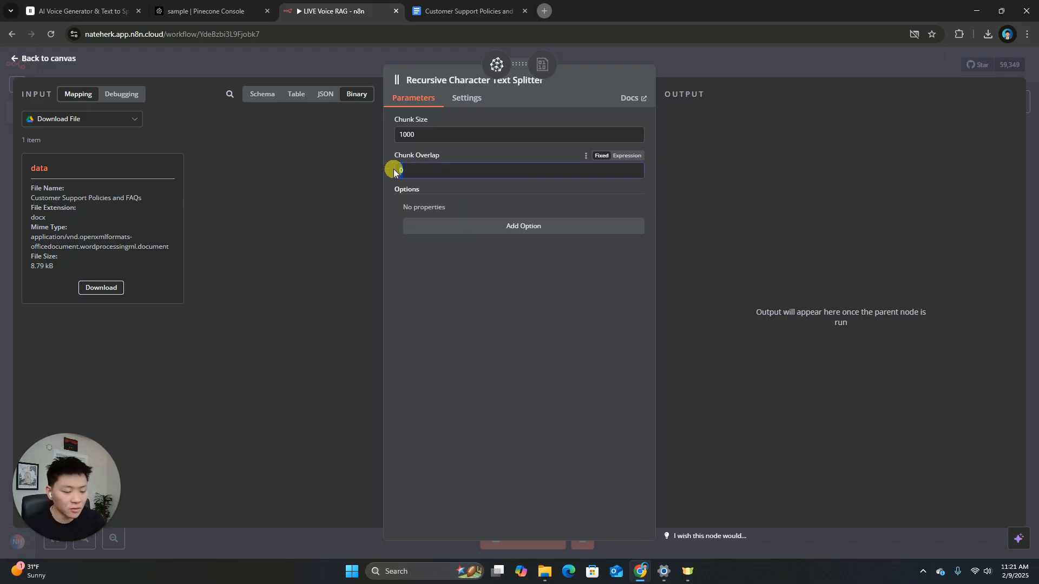
{"action": "left_click_drag", "start_coordinate": [408, 125], "coordinate": [447, 128]}
{"action": "type", "text": "6"}
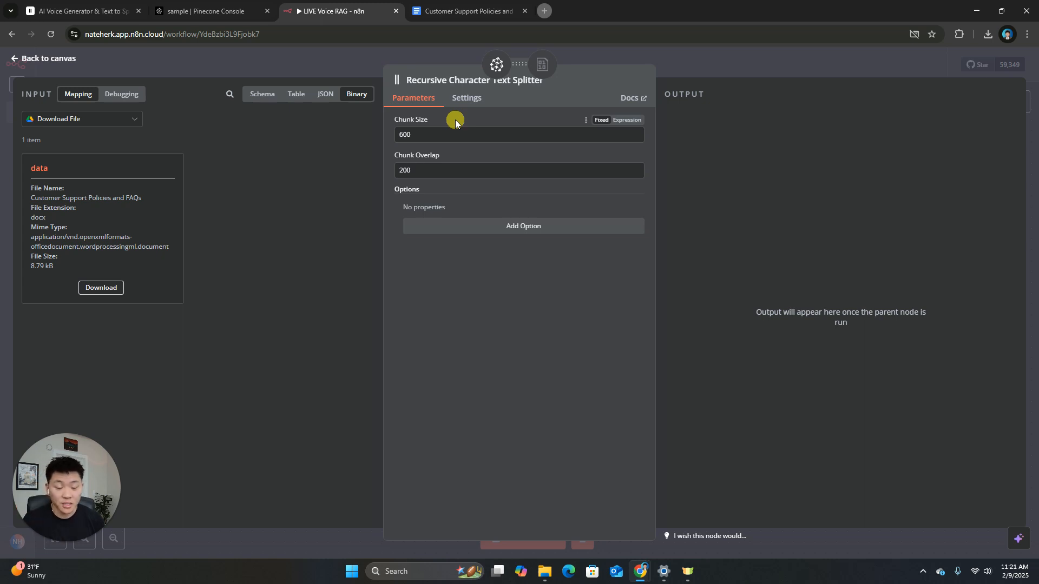
{"action": "left_click", "coordinate": [708, 79]}
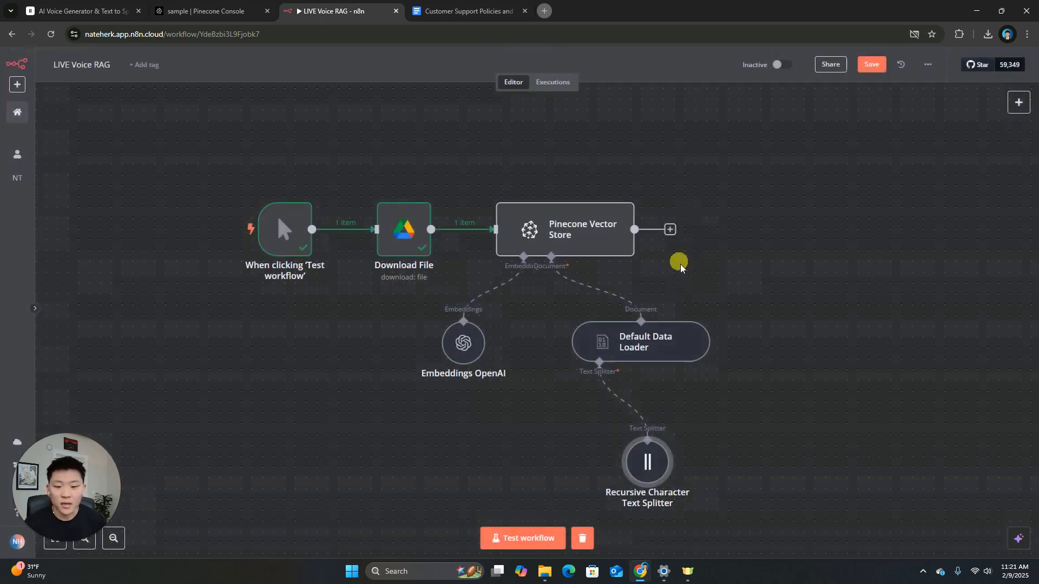
- Run the workflow test and review the chunks produced by the Recursive Character Text Splitter
{"action": "scroll", "coordinate": [777, 322], "scroll_direction": "down", "scroll_amount": 1}
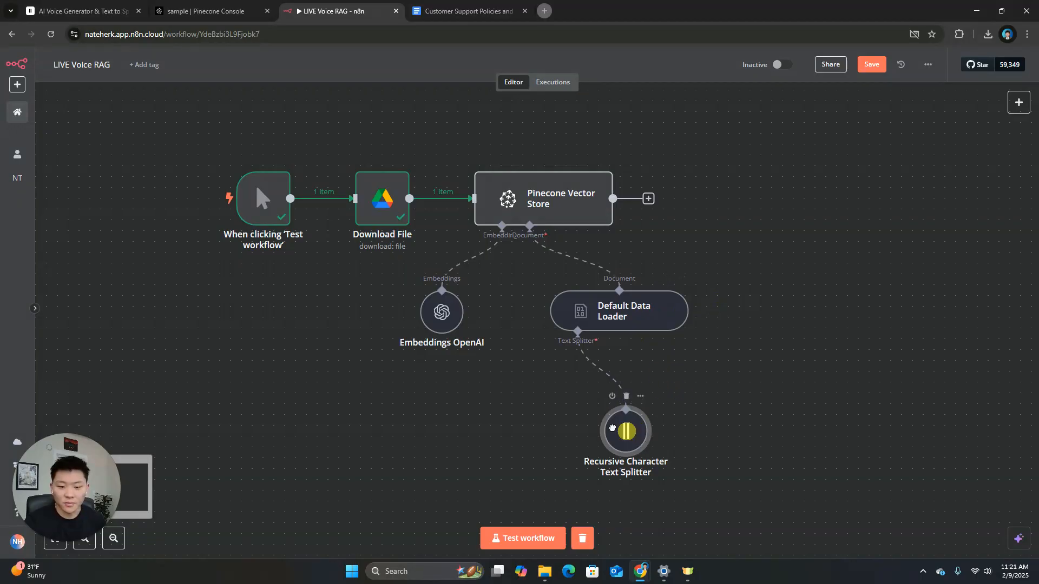
{"action": "left_click", "coordinate": [541, 536]}
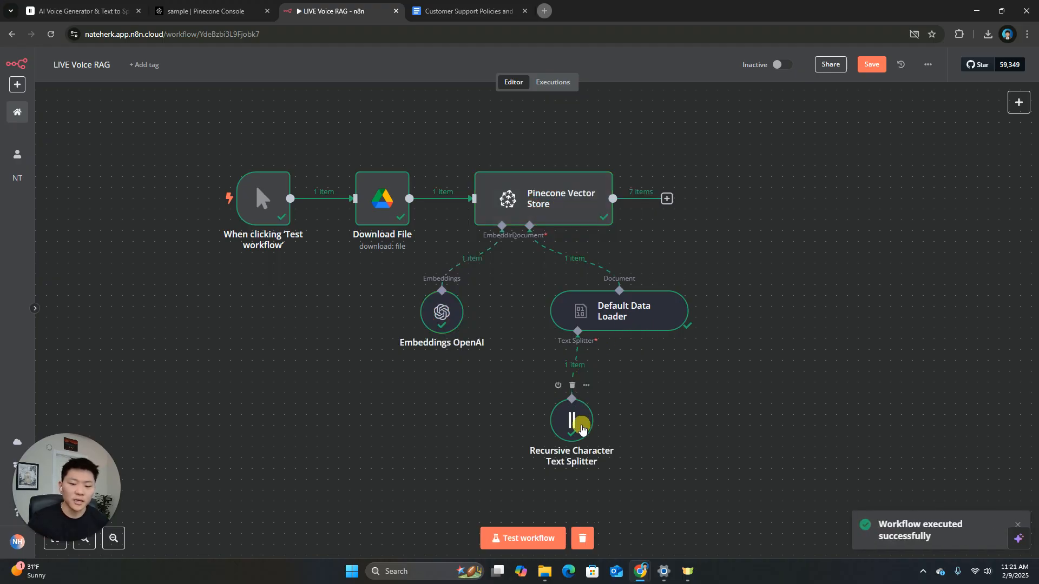
{"action": "double_click", "coordinate": [573, 422]}
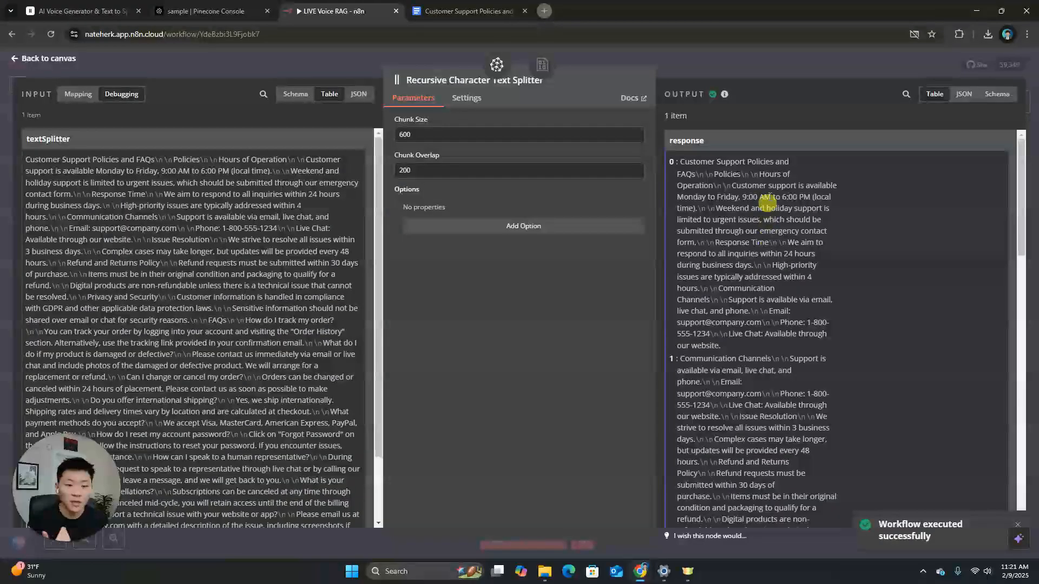
{"action": "scroll", "coordinate": [783, 223], "scroll_direction": "down", "scroll_amount": 15}
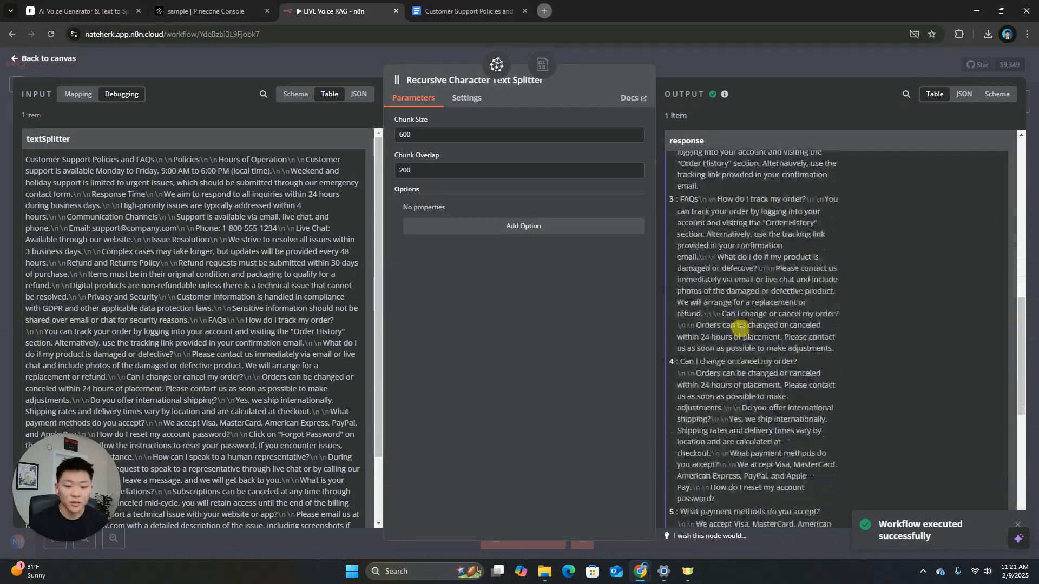
{"action": "scroll", "coordinate": [776, 350], "scroll_direction": "up", "scroll_amount": 8}
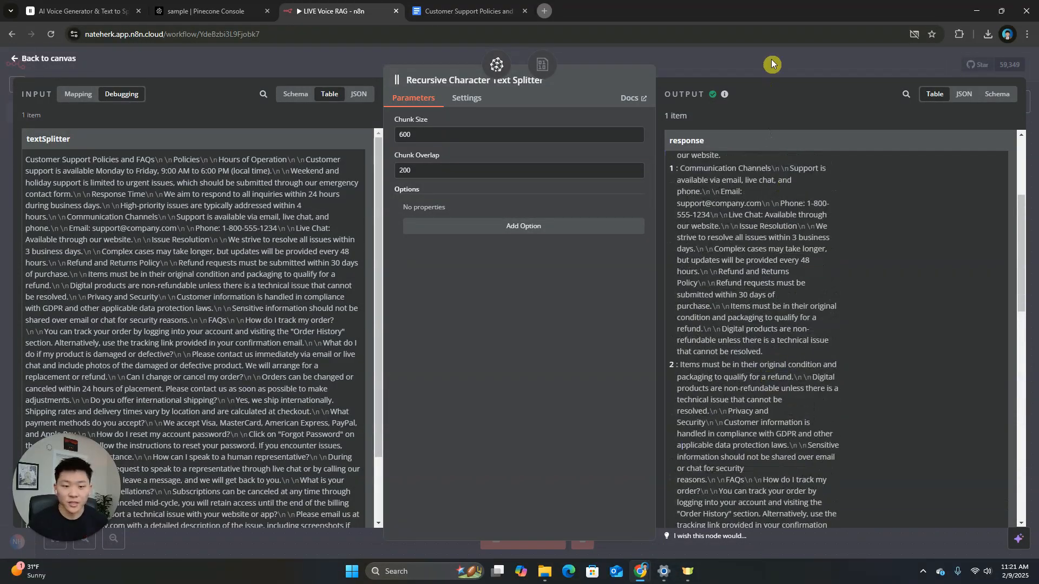
{"action": "left_click", "coordinate": [772, 61]}
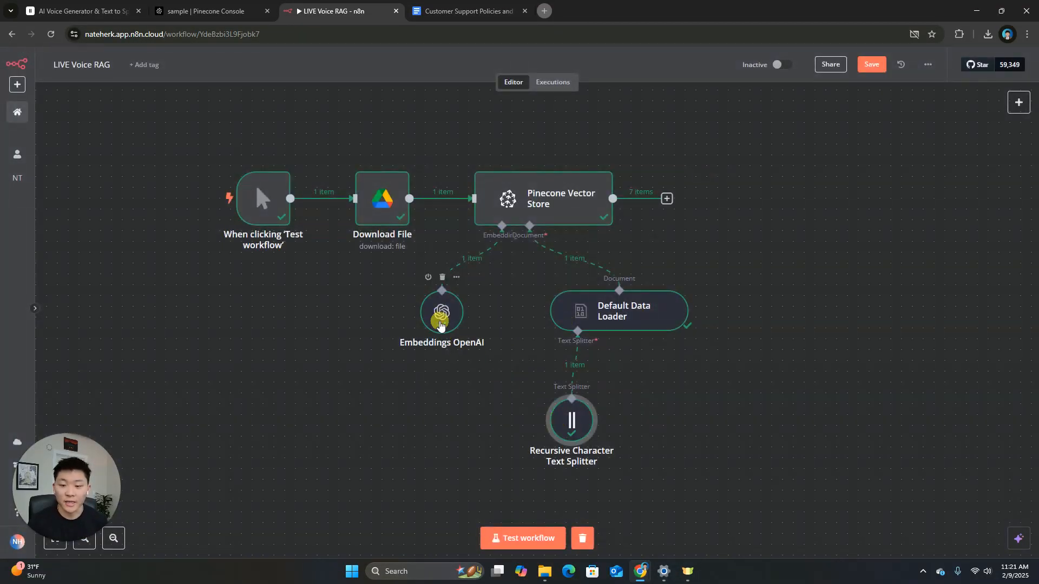
- Examine the Pinecone Vector Store node's output items, their page content and metadata
{"action": "double_click", "coordinate": [547, 202]}
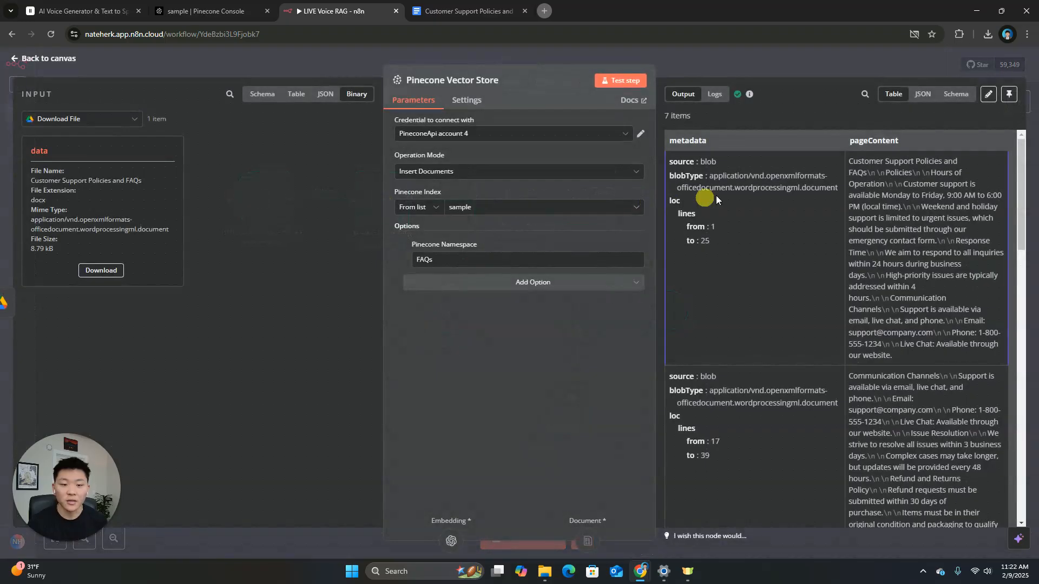
{"action": "left_click_drag", "start_coordinate": [848, 161], "coordinate": [872, 260]}
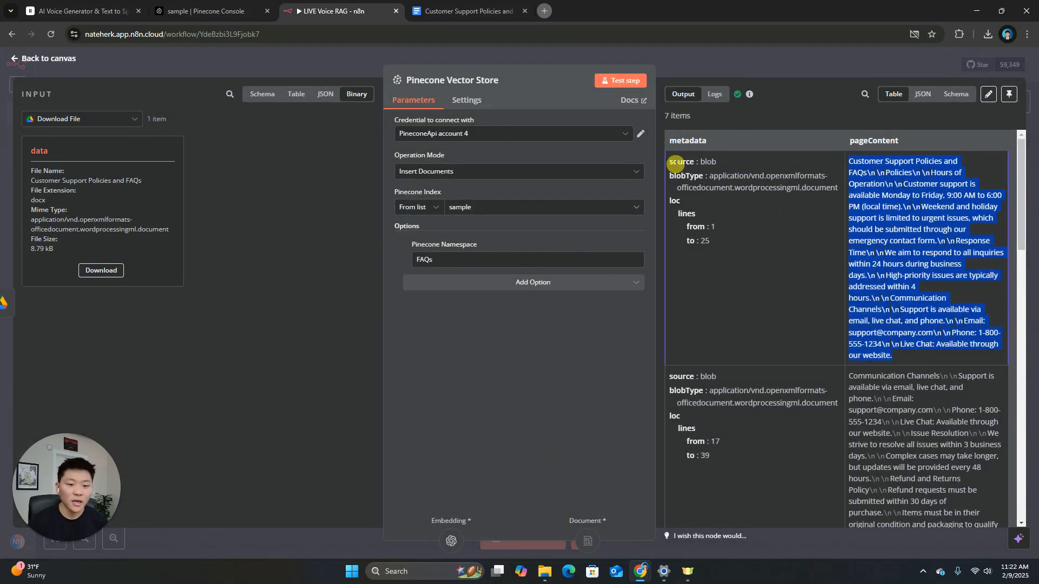
{"action": "left_click_drag", "start_coordinate": [669, 162], "coordinate": [713, 236]}
{"action": "left_click", "coordinate": [757, 230]}
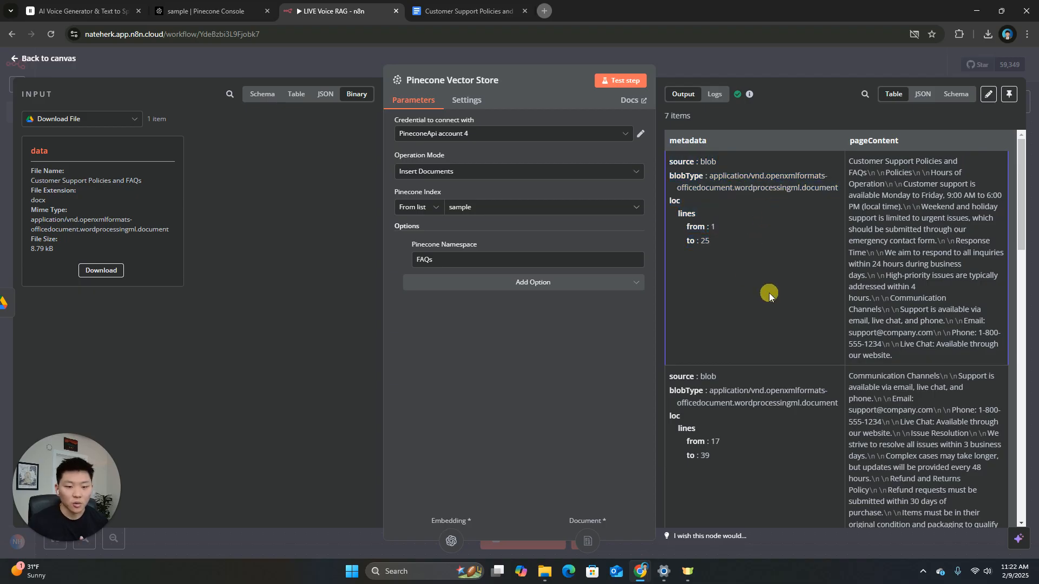
{"action": "scroll", "coordinate": [768, 293], "scroll_direction": "down", "scroll_amount": 4}
{"action": "scroll", "coordinate": [769, 293], "scroll_direction": "down", "scroll_amount": 5}
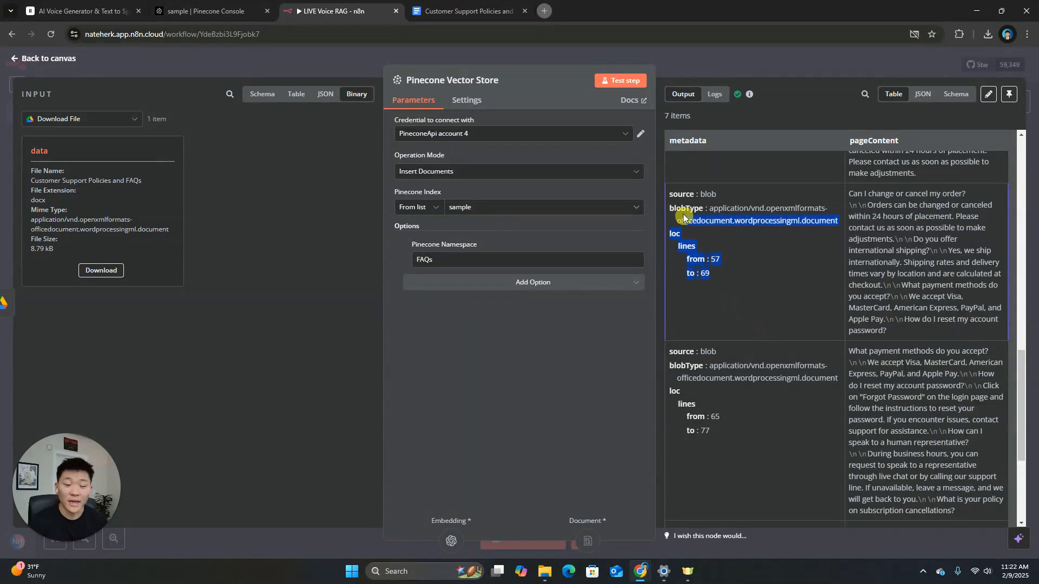
{"action": "left_click", "coordinate": [806, 73]}
{"action": "double_click", "coordinate": [636, 301]}
{"action": "left_click", "coordinate": [525, 289]}
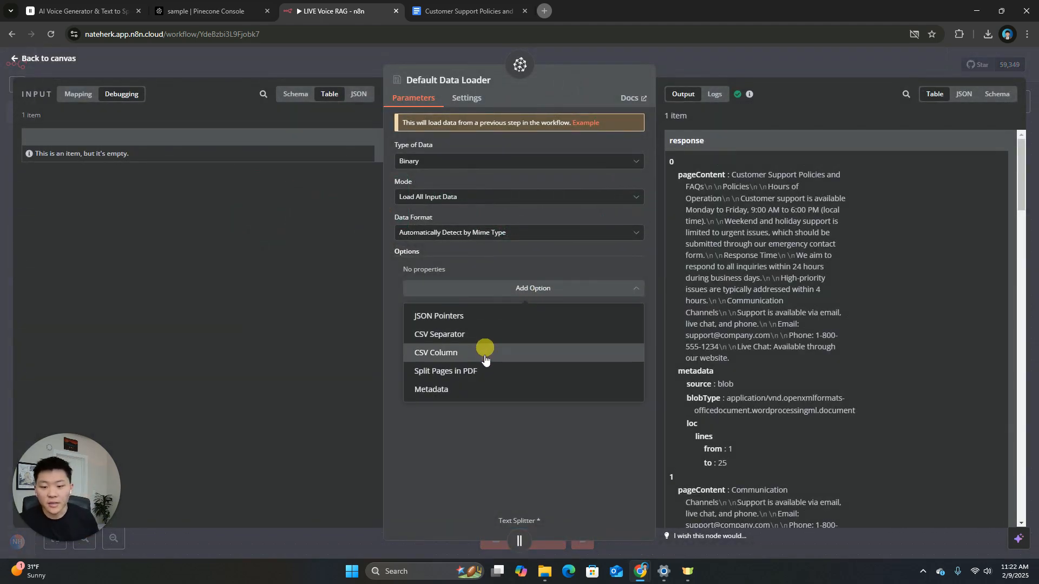
{"action": "left_click", "coordinate": [486, 389]}
{"action": "left_click", "coordinate": [514, 305]}
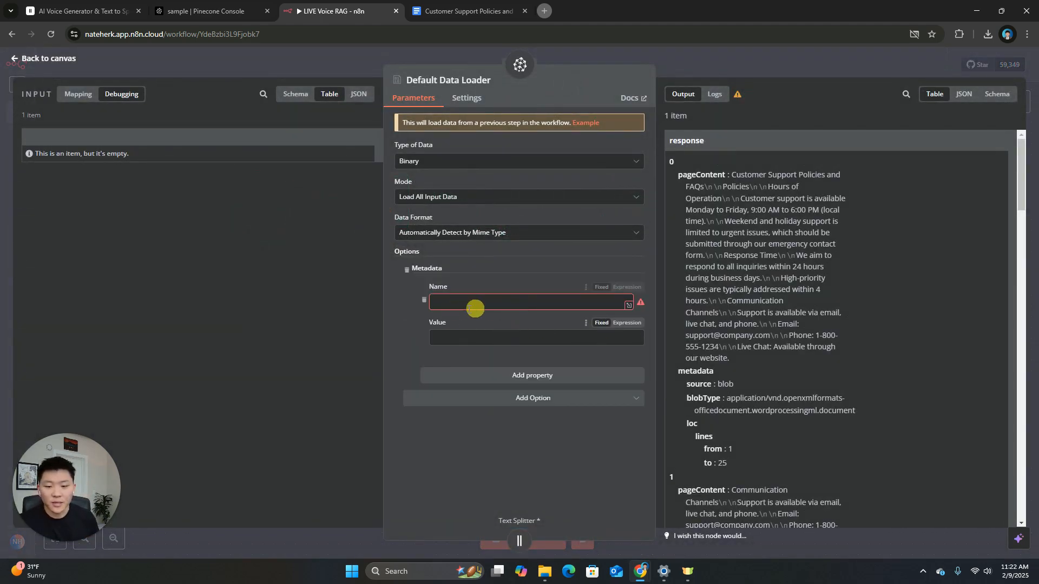
{"action": "left_click", "coordinate": [406, 269]}
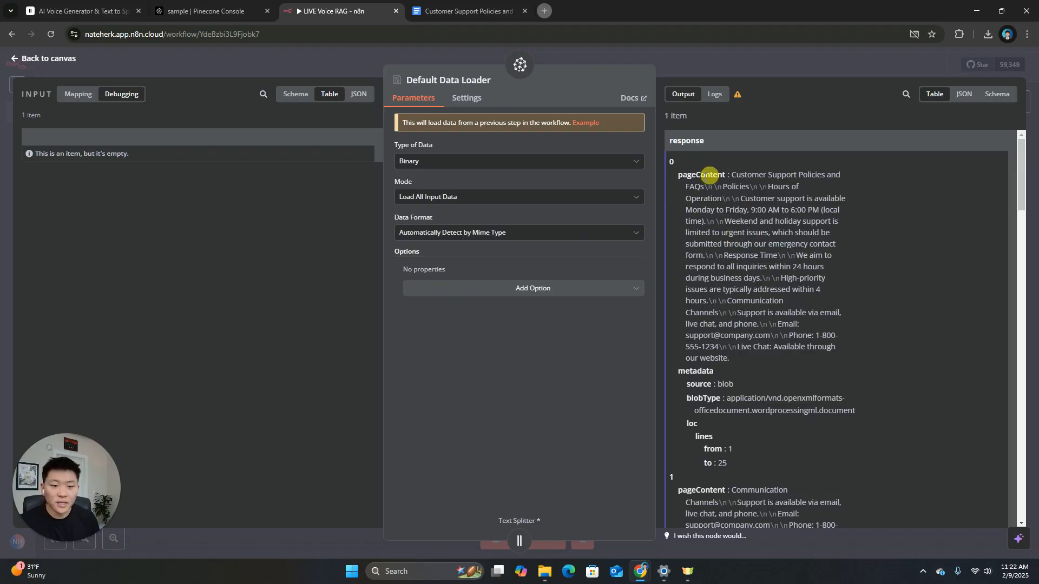
{"action": "left_click", "coordinate": [759, 64]}
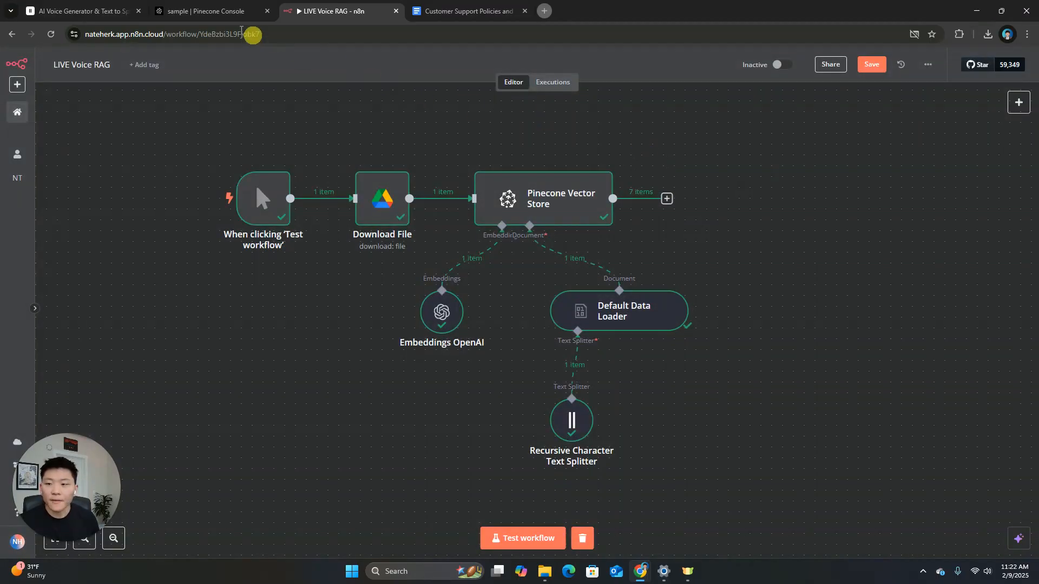
- Switch to the Pinecone console and examine the records stored in the FAQs namespace of the sample index
{"action": "left_click", "coordinate": [205, 11]}
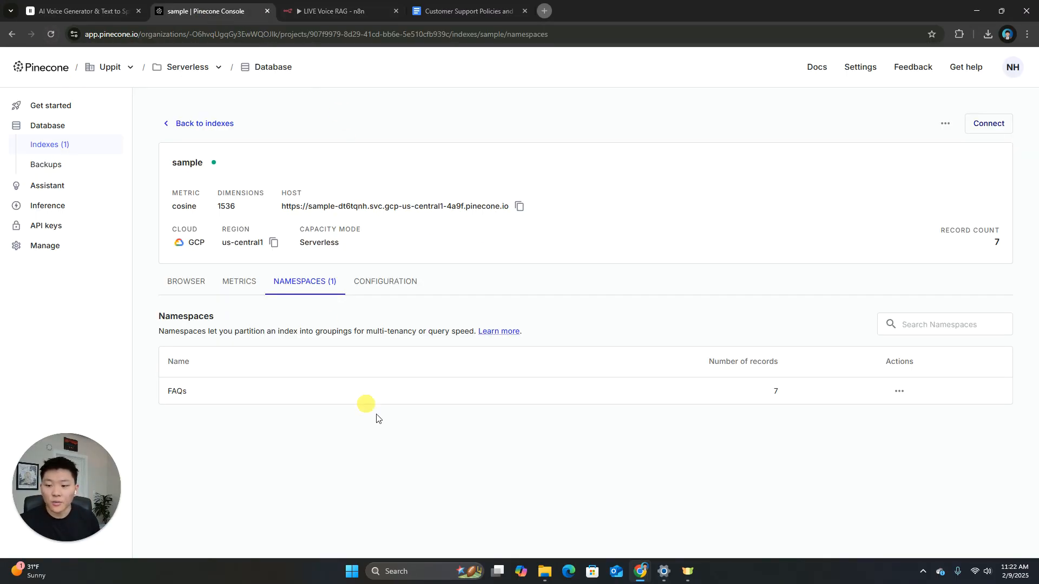
{"action": "left_click_drag", "start_coordinate": [166, 390], "coordinate": [191, 395]}
{"action": "left_click", "coordinate": [214, 396]}
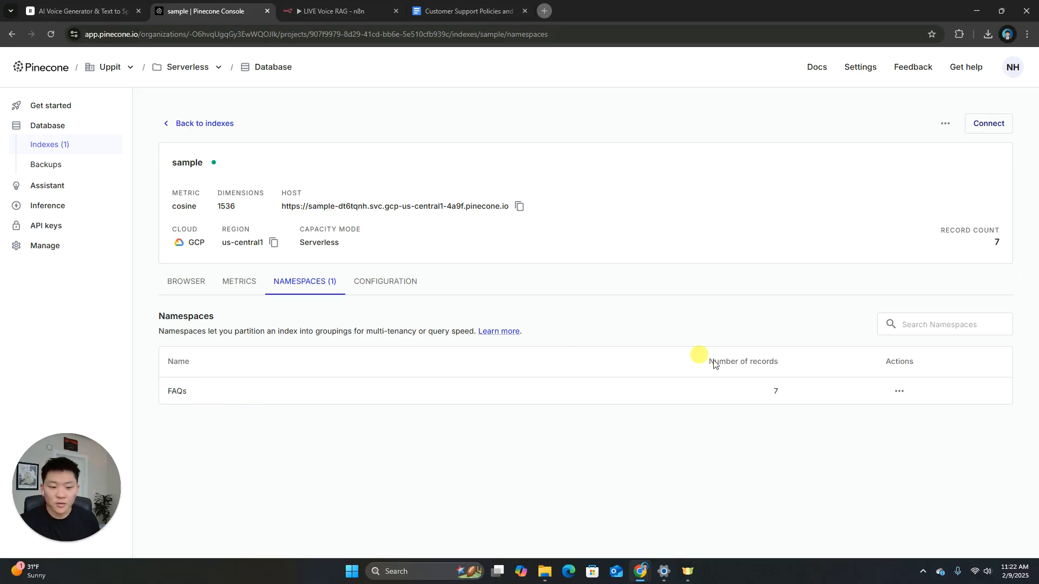
{"action": "left_click", "coordinate": [187, 282]}
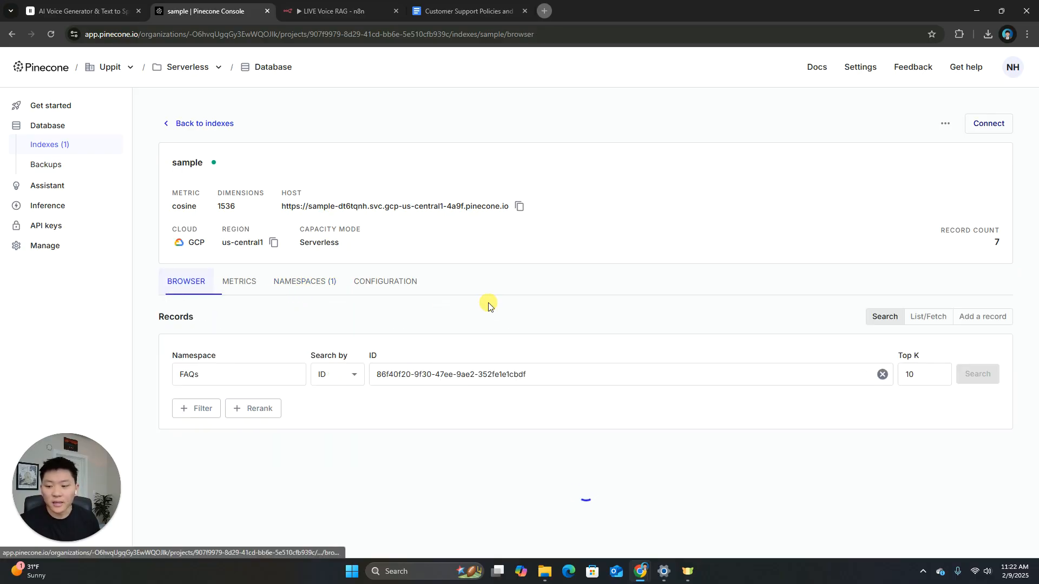
{"action": "scroll", "coordinate": [490, 294], "scroll_direction": "down", "scroll_amount": 8}
{"action": "scroll", "coordinate": [492, 293], "scroll_direction": "down", "scroll_amount": 8}
{"action": "scroll", "coordinate": [491, 292], "scroll_direction": "up", "scroll_amount": 11}
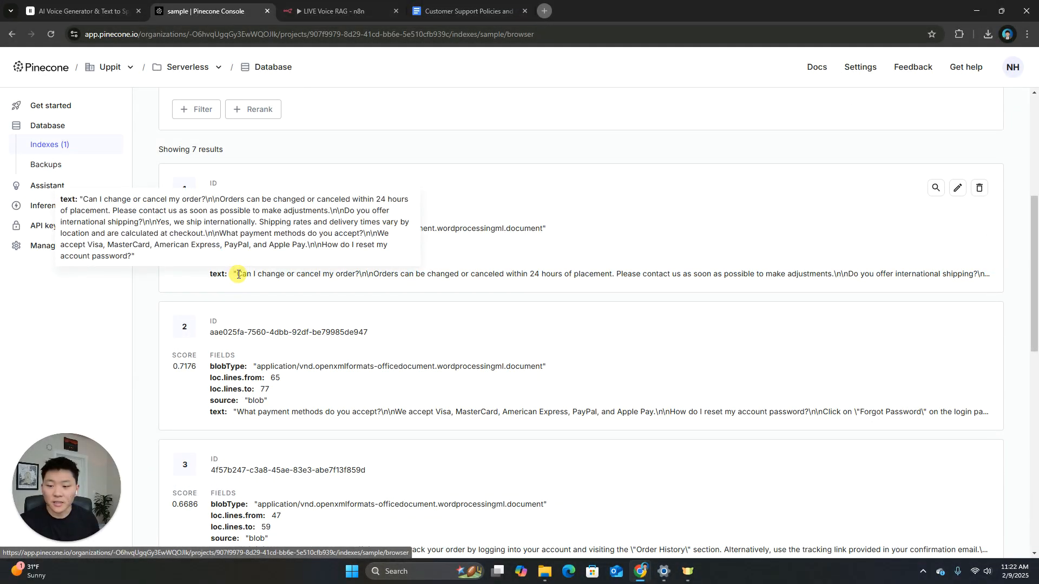
{"action": "left_click_drag", "start_coordinate": [236, 274], "coordinate": [354, 276]}
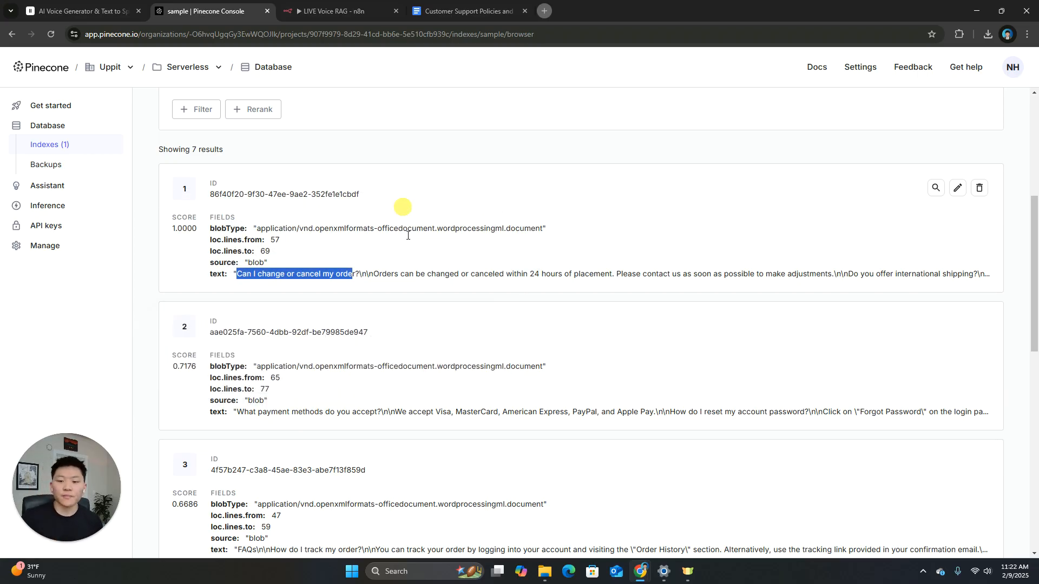
{"action": "left_click", "coordinate": [412, 276]}
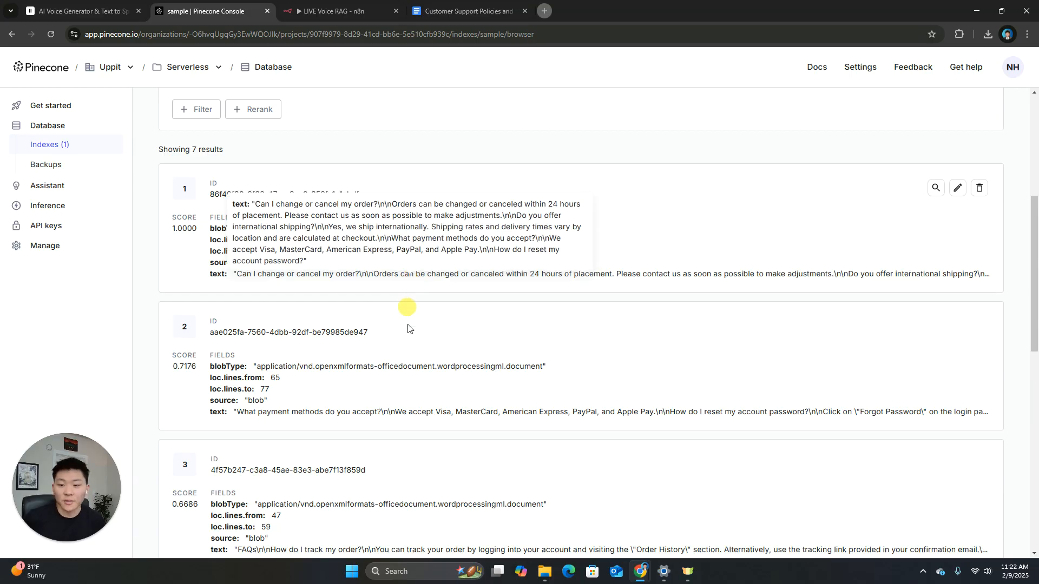
{"action": "scroll", "coordinate": [373, 213], "scroll_direction": "up", "scroll_amount": 2}
{"action": "scroll", "coordinate": [373, 214], "scroll_direction": "up", "scroll_amount": 3}
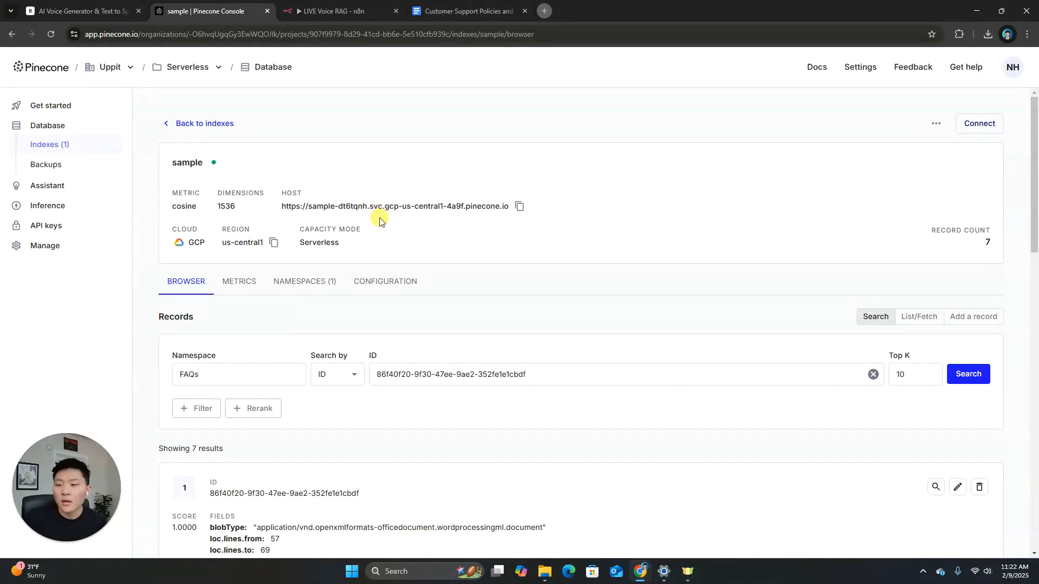
- Return to the n8n workflow and add an AI Agent node to the canvas
{"action": "left_click", "coordinate": [335, 12]}
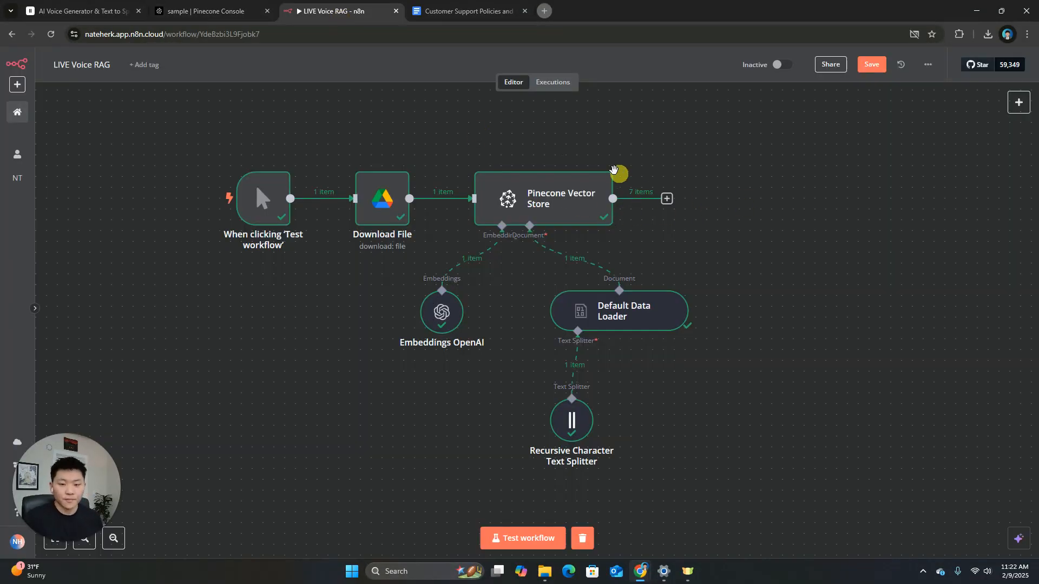
{"action": "left_click_drag", "start_coordinate": [598, 151], "coordinate": [672, 238]}
{"action": "left_click", "coordinate": [342, 246]}
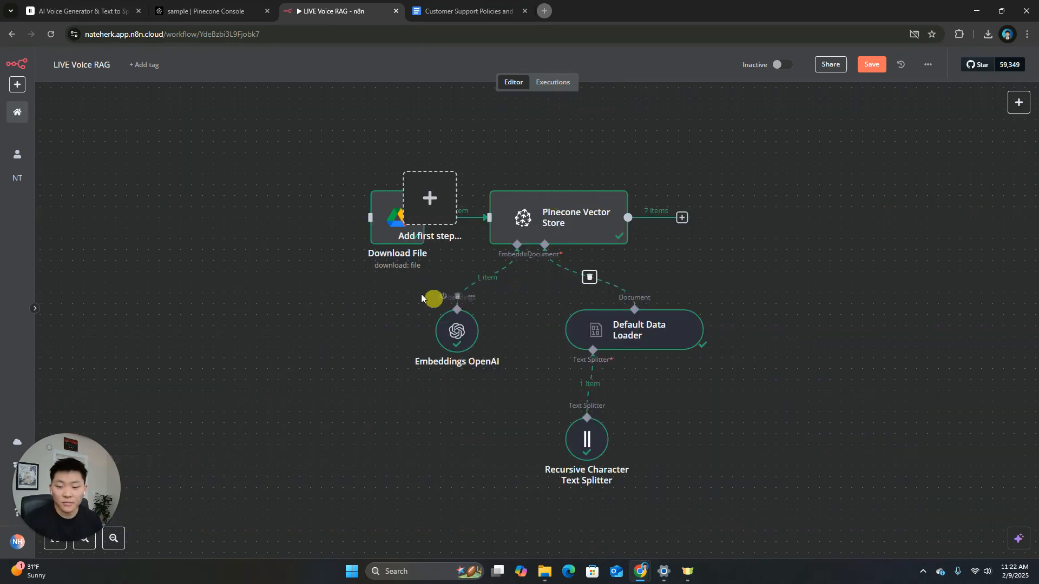
{"action": "left_click_drag", "start_coordinate": [311, 135], "coordinate": [744, 517]}
{"action": "left_click_drag", "start_coordinate": [549, 218], "coordinate": [763, 320]}
{"action": "left_click", "coordinate": [439, 165]}
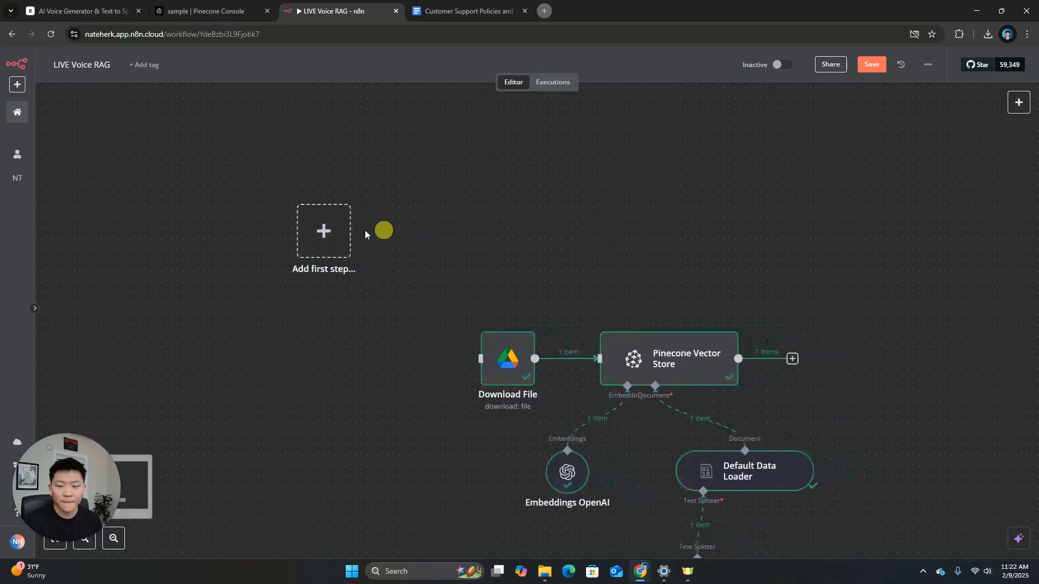
{"action": "key", "text": "Tab"}
{"action": "type", "text": "nin"}
{"action": "key", "text": "BackSpace"}
{"action": "key", "text": "BackSpace"}
{"action": "key", "text": "BackSpace"}
{"action": "type", "text": "ai ag"}
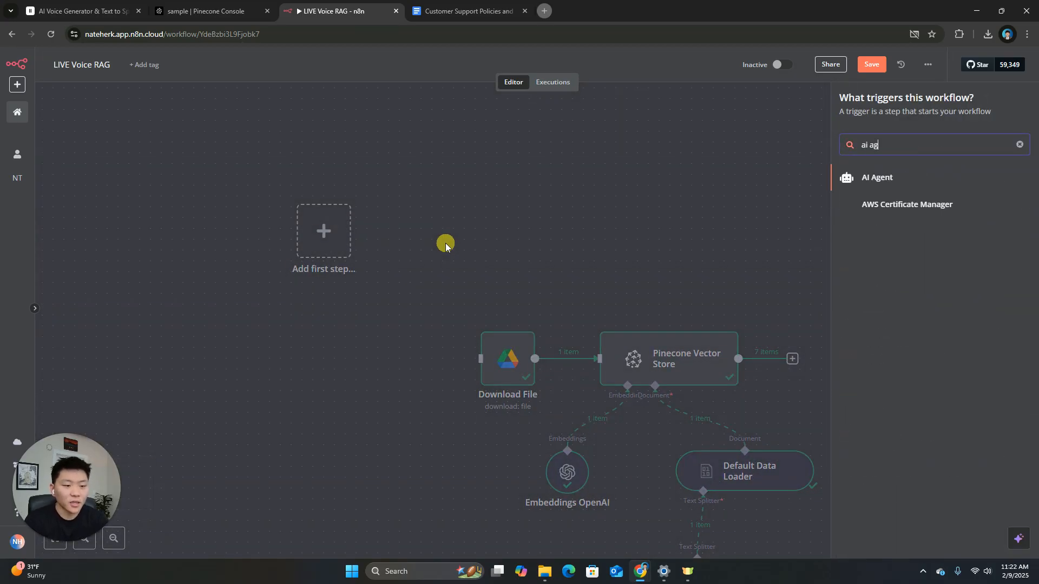
{"action": "key", "text": "Return"}
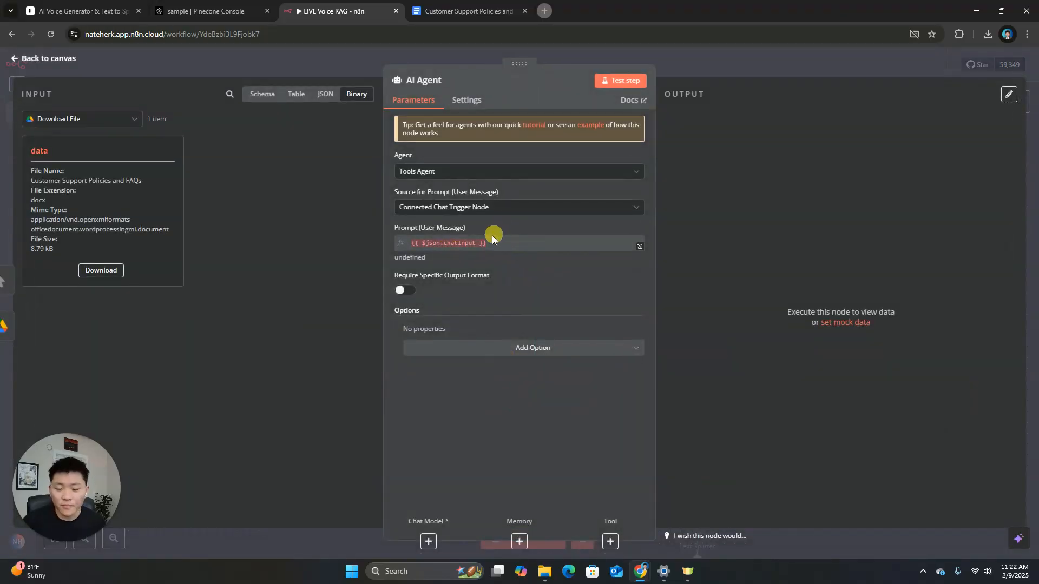
{"action": "key", "text": "Escape"}
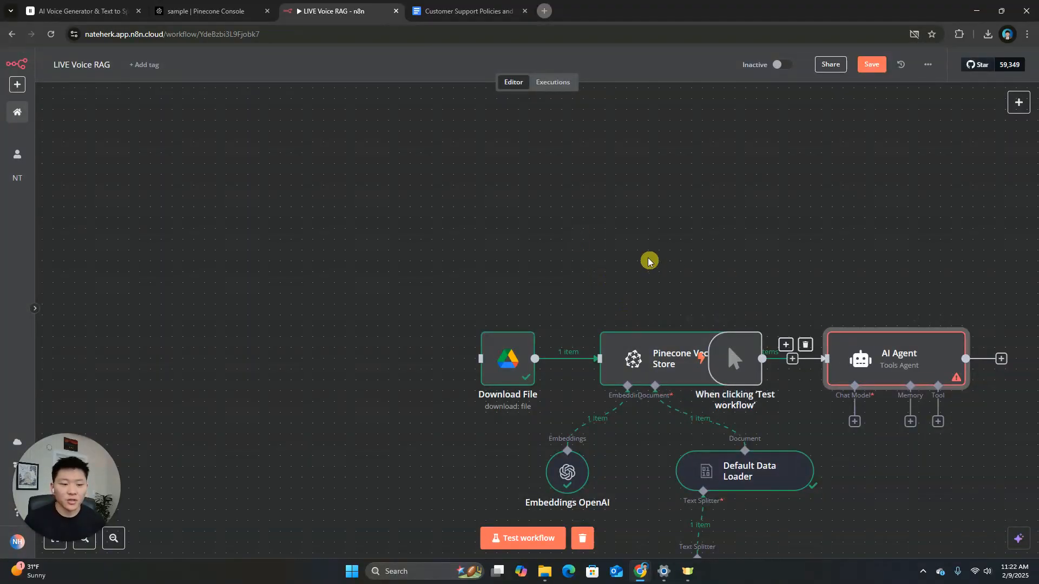
- Move the AI Agent beside the trigger and remove its connections from the other nodes
{"action": "left_click_drag", "start_coordinate": [939, 378], "coordinate": [539, 204]}
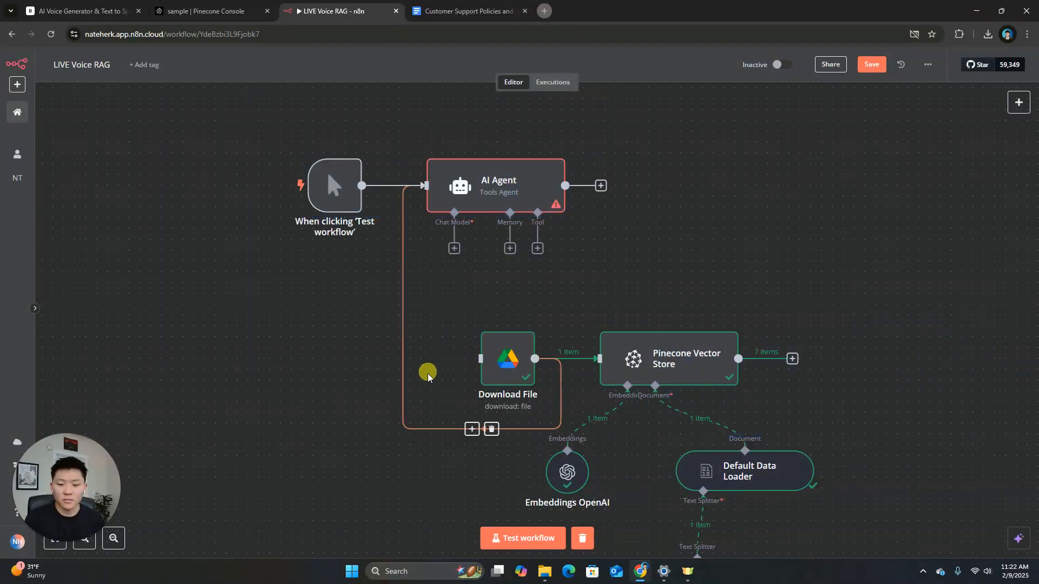
{"action": "left_click", "coordinate": [492, 430]}
{"action": "left_click", "coordinate": [407, 169]}
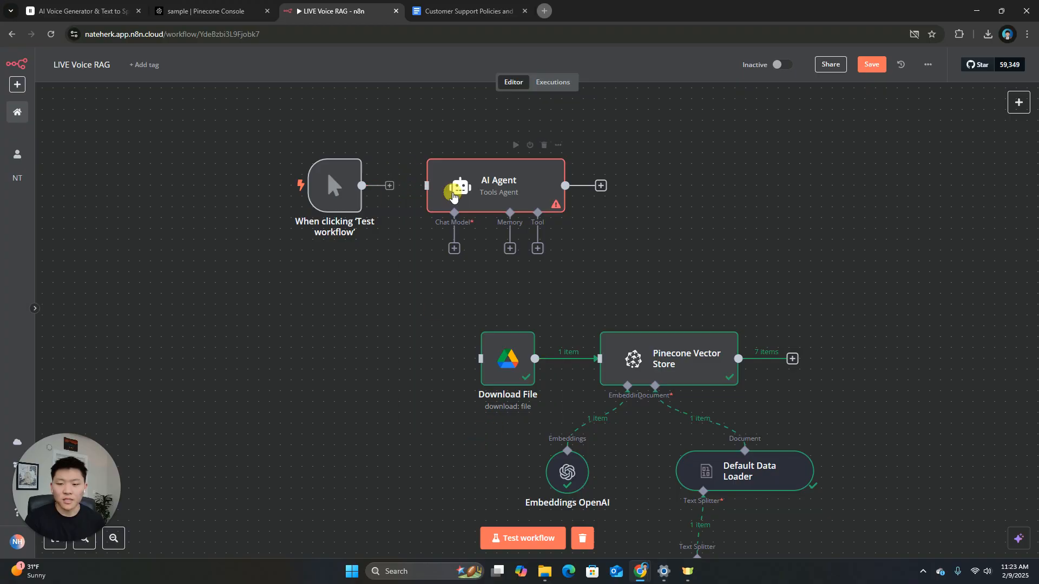
- Add a When chat message received trigger in place of the manual test trigger
{"action": "left_click", "coordinate": [340, 145]}
{"action": "key", "text": "Tab"}
{"action": "type", "text": "chat"}
{"action": "key", "text": "Return"}
{"action": "key", "text": "Escape"}
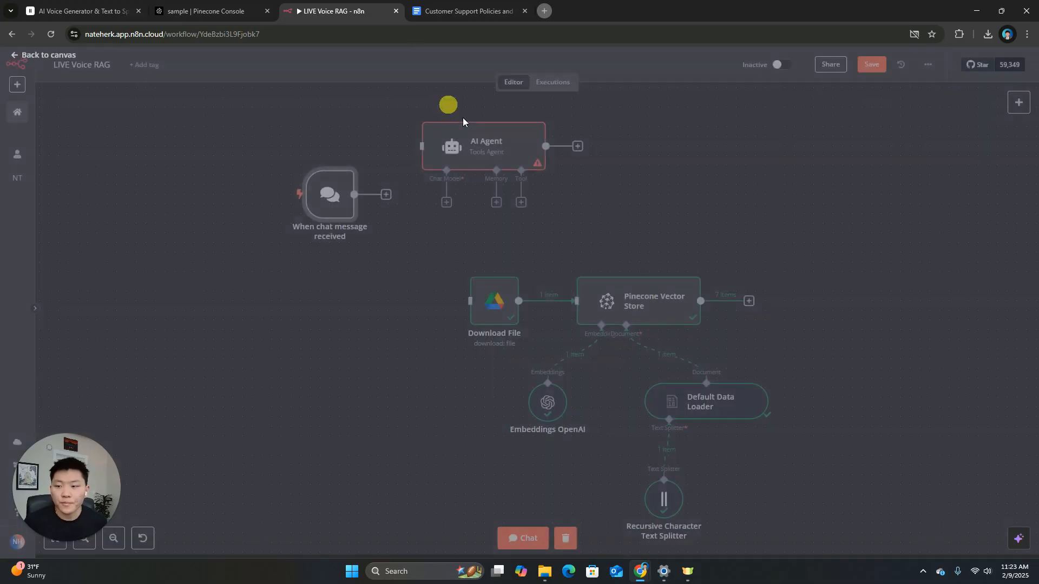
- Connect the chat trigger to the AI Agent and arrange the agent nodes above the ingestion flow
{"action": "left_click_drag", "start_coordinate": [328, 203], "coordinate": [423, 147]}
{"action": "left_click_drag", "start_coordinate": [477, 152], "coordinate": [448, 161]}
{"action": "left_click", "coordinate": [599, 213]}
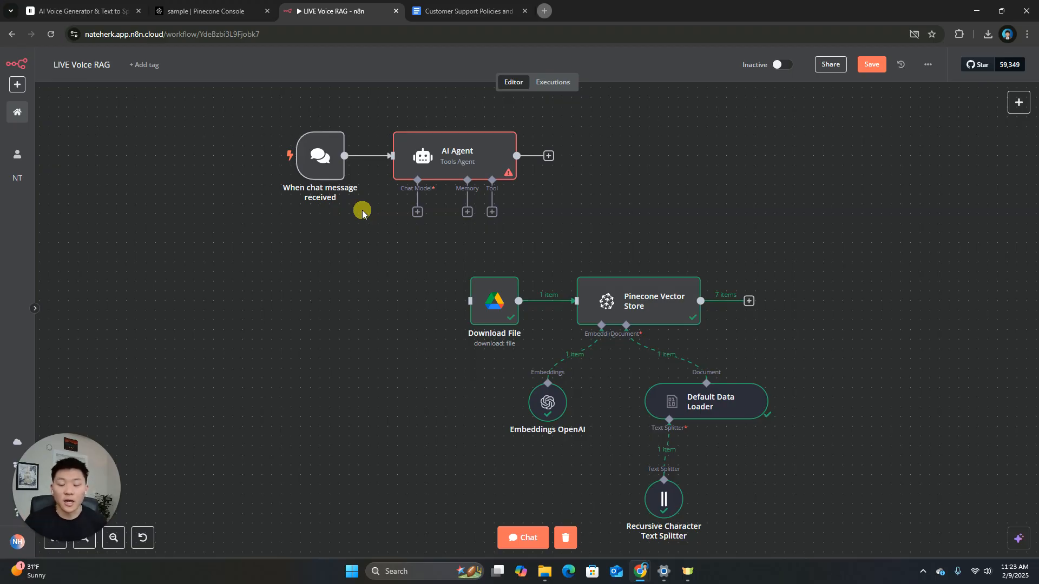
{"action": "left_click_drag", "start_coordinate": [263, 114], "coordinate": [577, 227]}
{"action": "left_click_drag", "start_coordinate": [480, 163], "coordinate": [529, 124]}
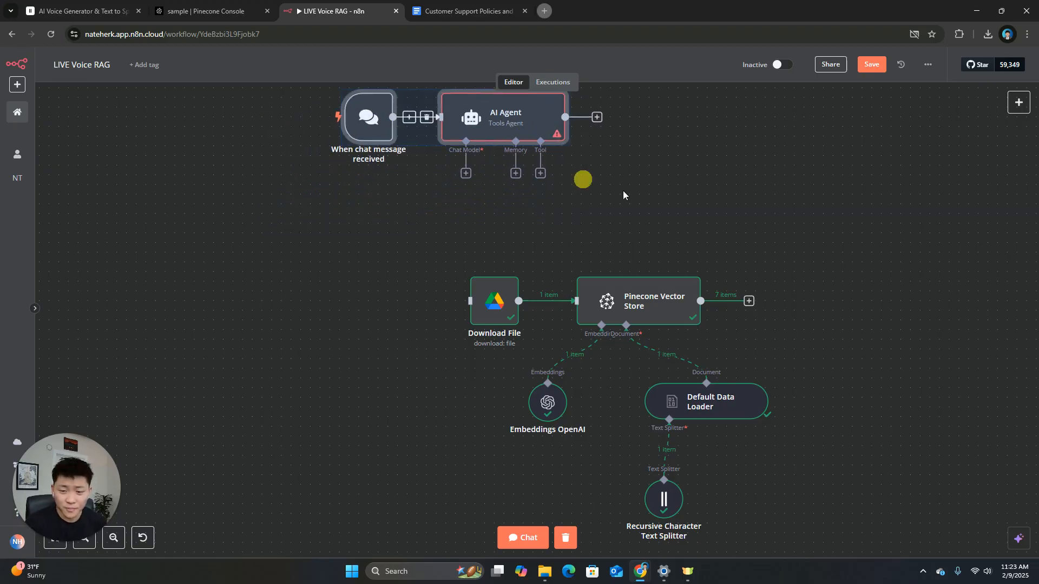
{"action": "left_click_drag", "start_coordinate": [678, 168], "coordinate": [692, 336]}
{"action": "left_click_drag", "start_coordinate": [536, 298], "coordinate": [545, 200]}
{"action": "left_click", "coordinate": [664, 284]}
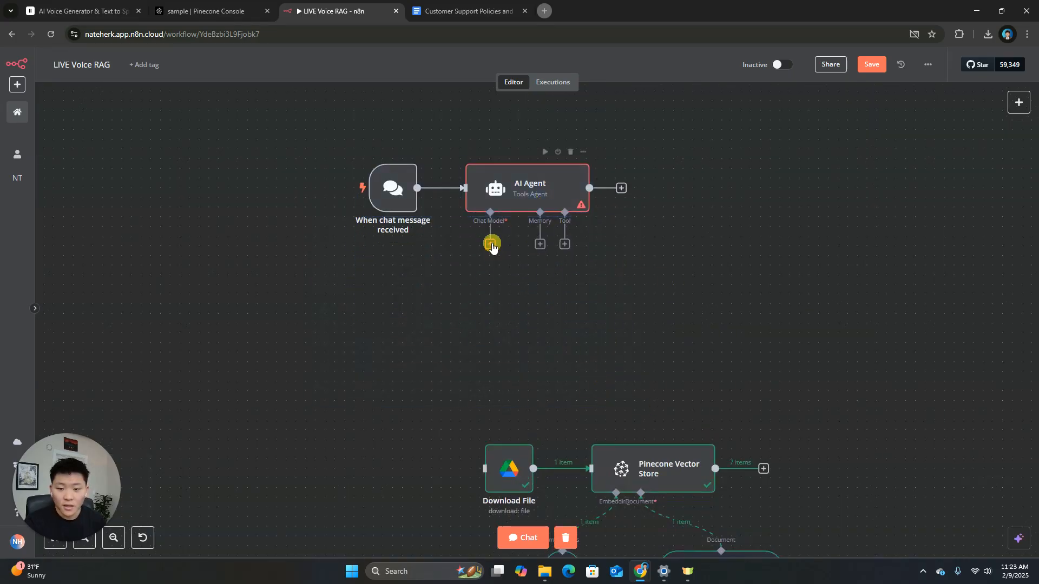
- Attach an OpenAI Chat Model to the AI Agent using model gpt-4o-mini
{"action": "left_click", "coordinate": [491, 245]}
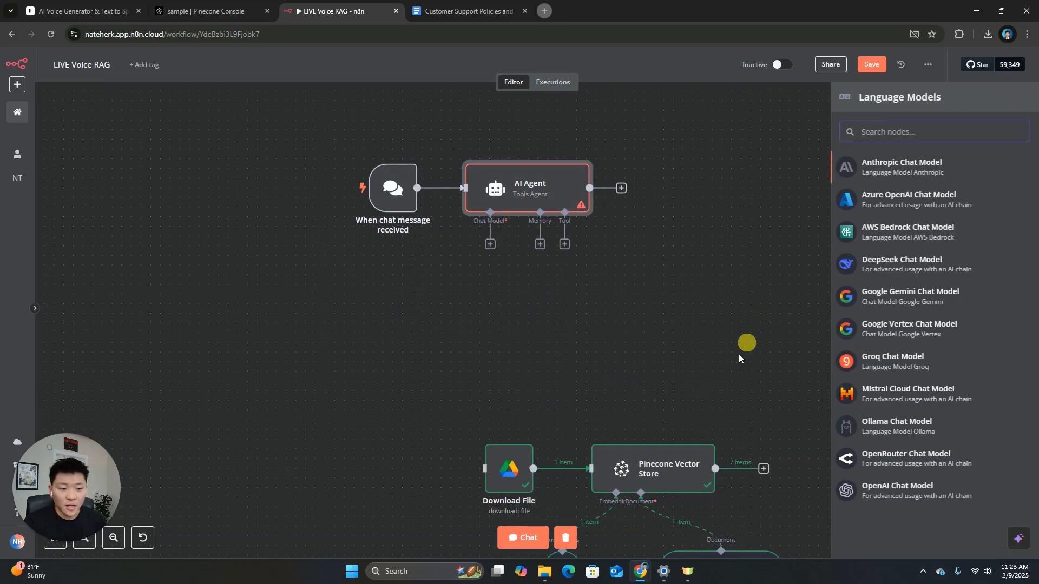
{"action": "left_click", "coordinate": [926, 504]}
{"action": "left_click", "coordinate": [464, 132]}
{"action": "left_click", "coordinate": [473, 211]}
{"action": "left_click", "coordinate": [527, 169]}
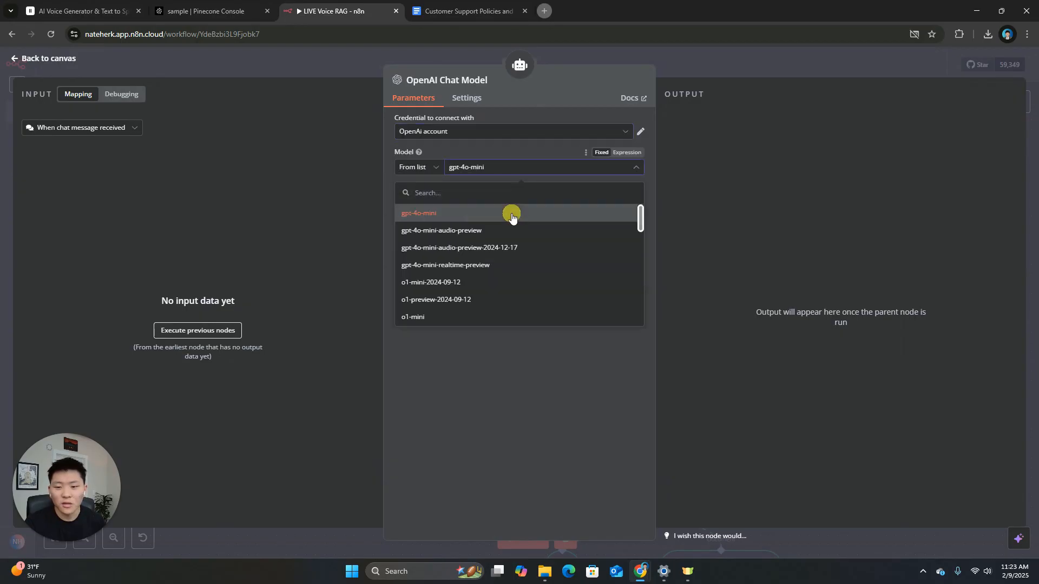
{"action": "left_click", "coordinate": [507, 218]}
{"action": "left_click", "coordinate": [742, 63]}
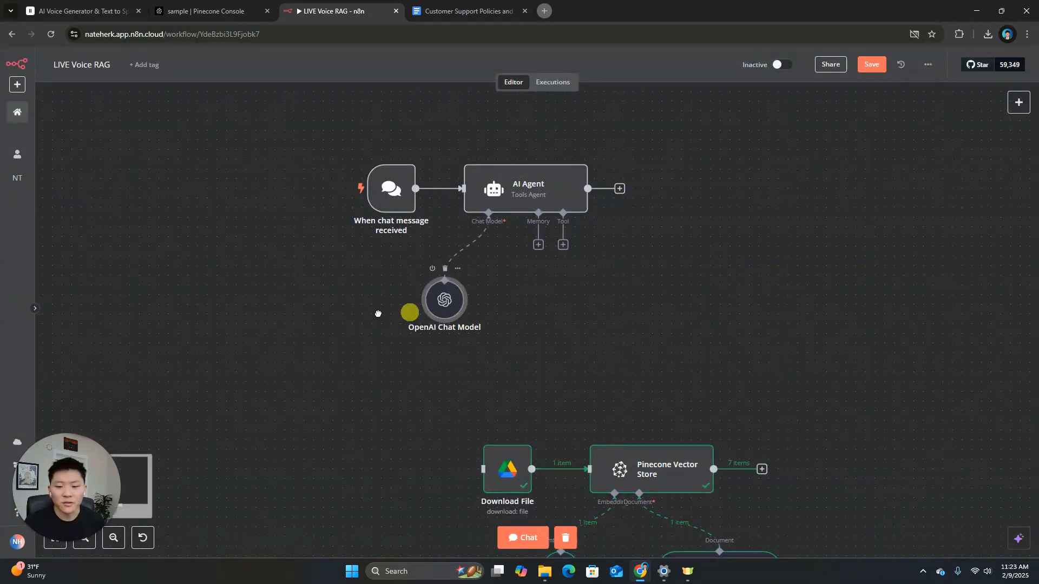
- Attach a Window Buffer Memory to the AI Agent's memory input
{"action": "left_click_drag", "start_coordinate": [747, 309], "coordinate": [761, 256]}
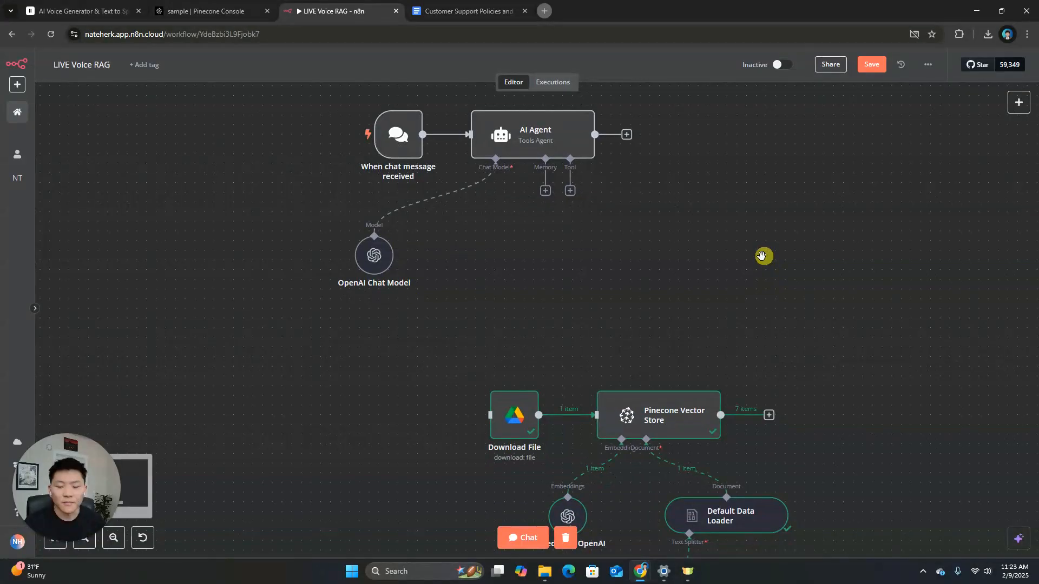
{"action": "left_click", "coordinate": [547, 191]}
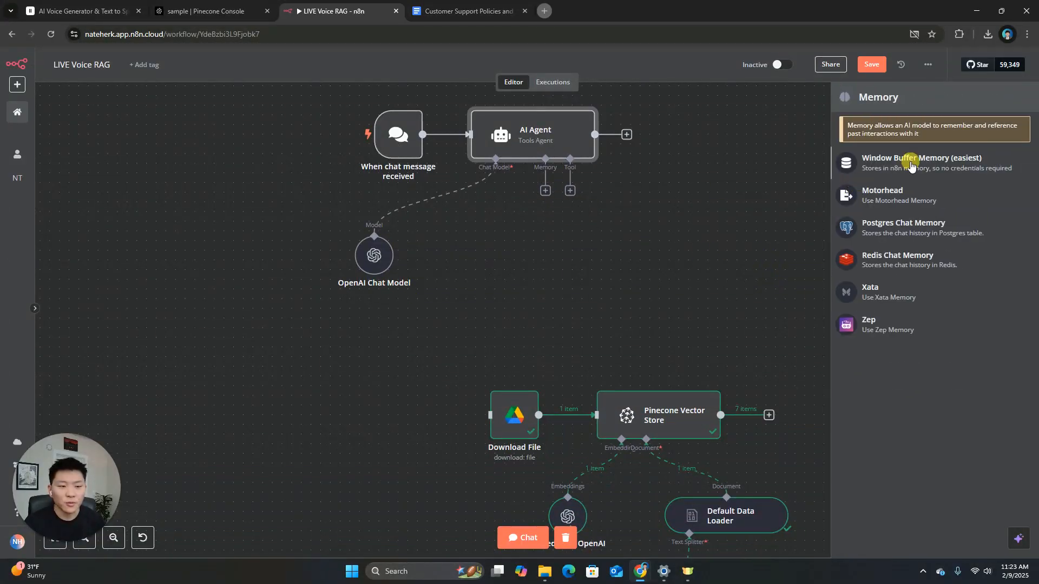
{"action": "left_click", "coordinate": [910, 162]}
{"action": "left_click", "coordinate": [703, 78]}
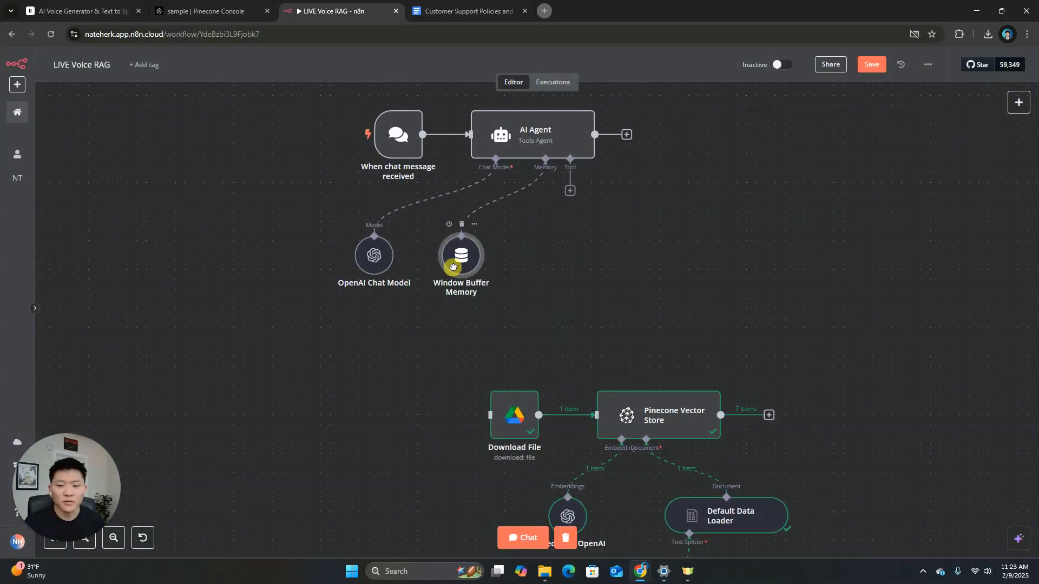
- Attach a Pinecone Vector Store tool to the agent with operation mode Retrieve Documents (As Tool for AI Agent)
{"action": "left_click", "coordinate": [525, 207]}
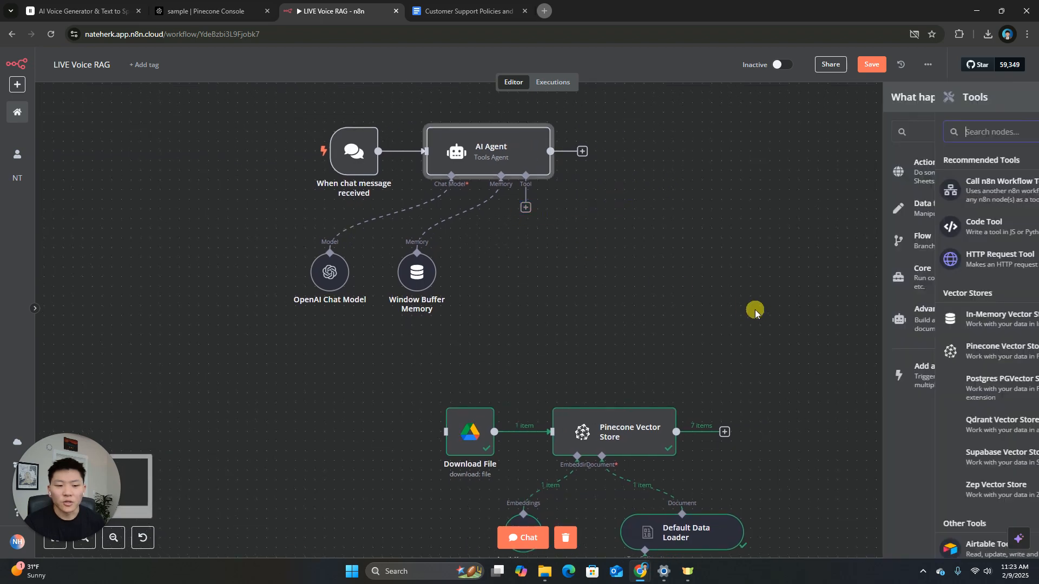
{"action": "type", "text": "pine"}
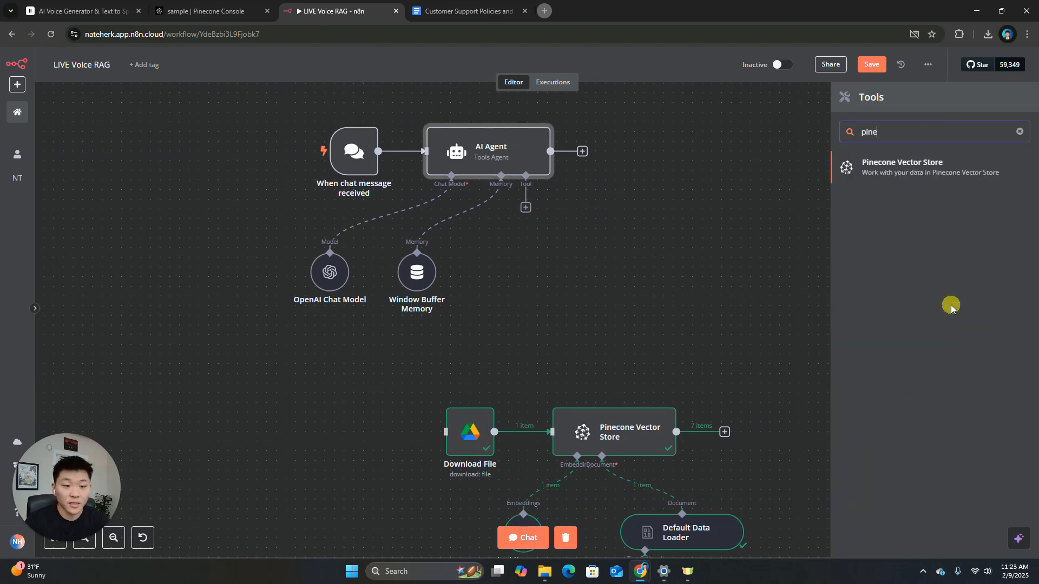
{"action": "key", "text": "Return"}
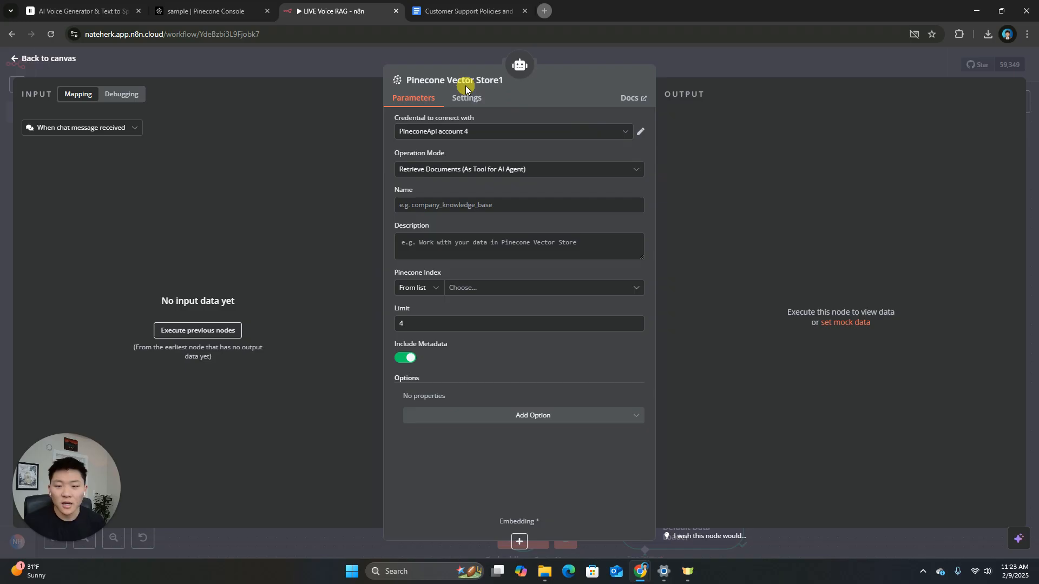
{"action": "left_click", "coordinate": [479, 174]}
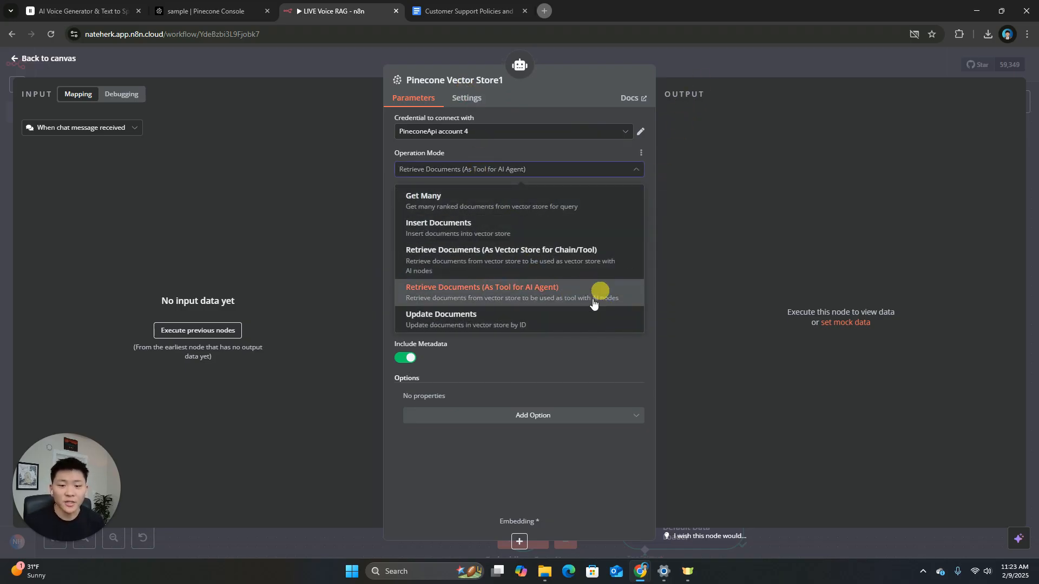
{"action": "left_click", "coordinate": [552, 295]}
- Name the tool FAQs and rename the node FAQs
{"action": "left_click", "coordinate": [475, 205]}
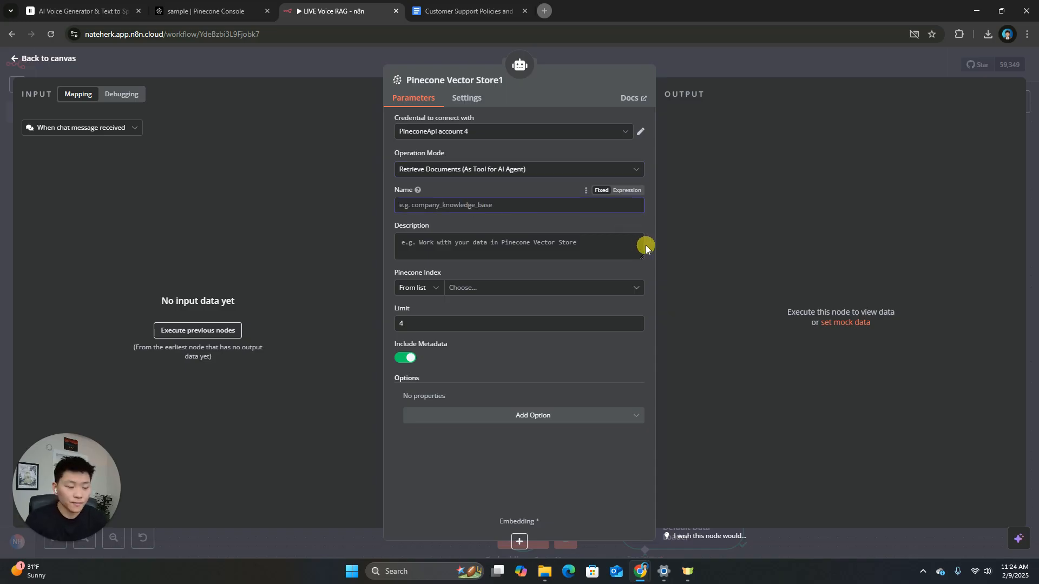
{"action": "type", "text": "FAQs"}
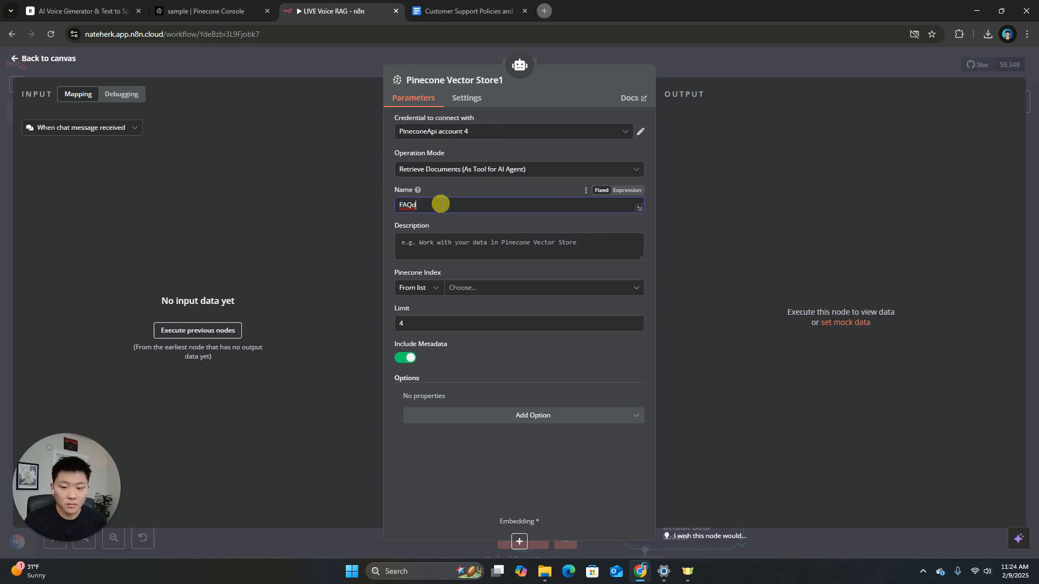
{"action": "key", "text": "ctrl+a"}
{"action": "key", "text": "ctrl+c"}
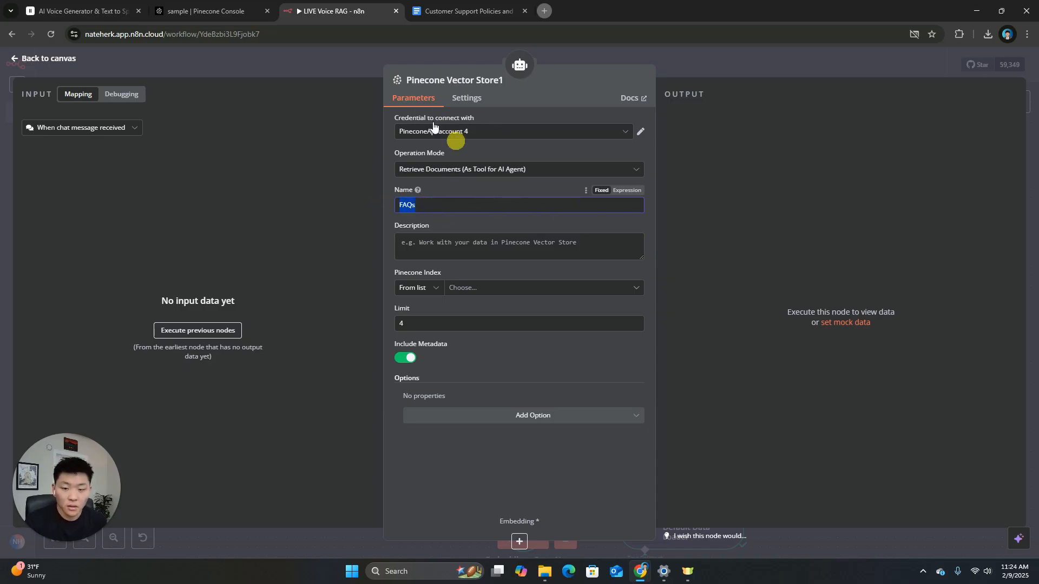
{"action": "left_click", "coordinate": [424, 79]}
{"action": "left_click_drag", "start_coordinate": [597, 77], "coordinate": [518, 75]}
{"action": "key", "text": "ctrl+v"}
{"action": "left_click", "coordinate": [594, 98]}
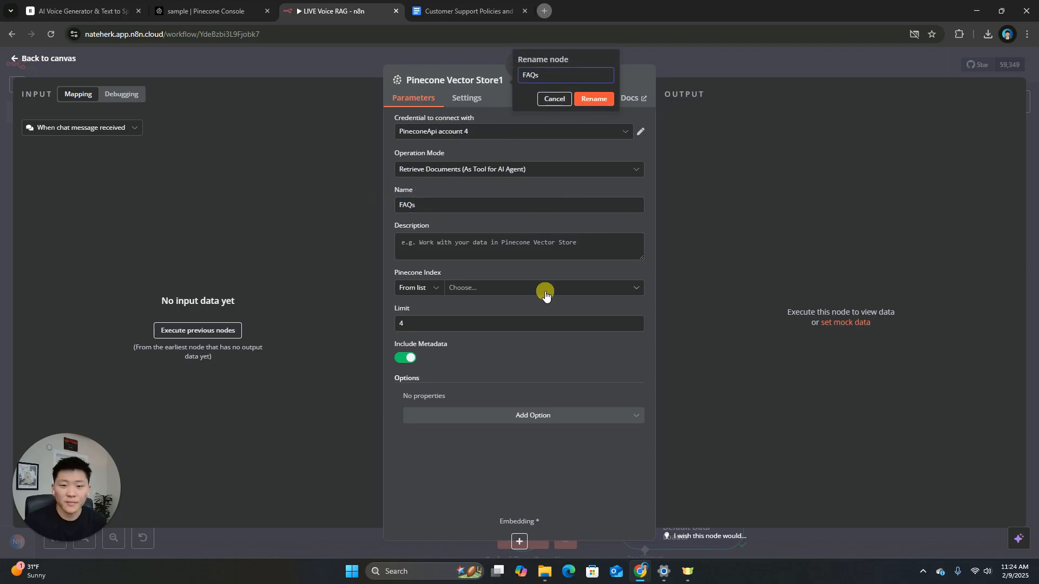
- Describe the tool as 'Call this tool to access internal policies and FAQs' and set its name to company_policies
{"action": "left_click", "coordinate": [485, 244]}
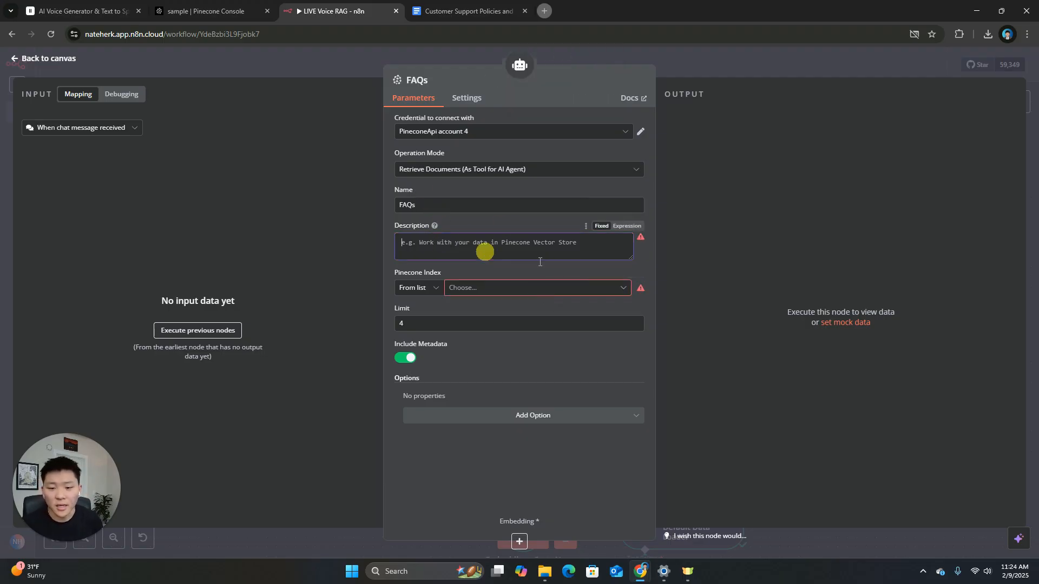
{"action": "type", "text": "Cal"}
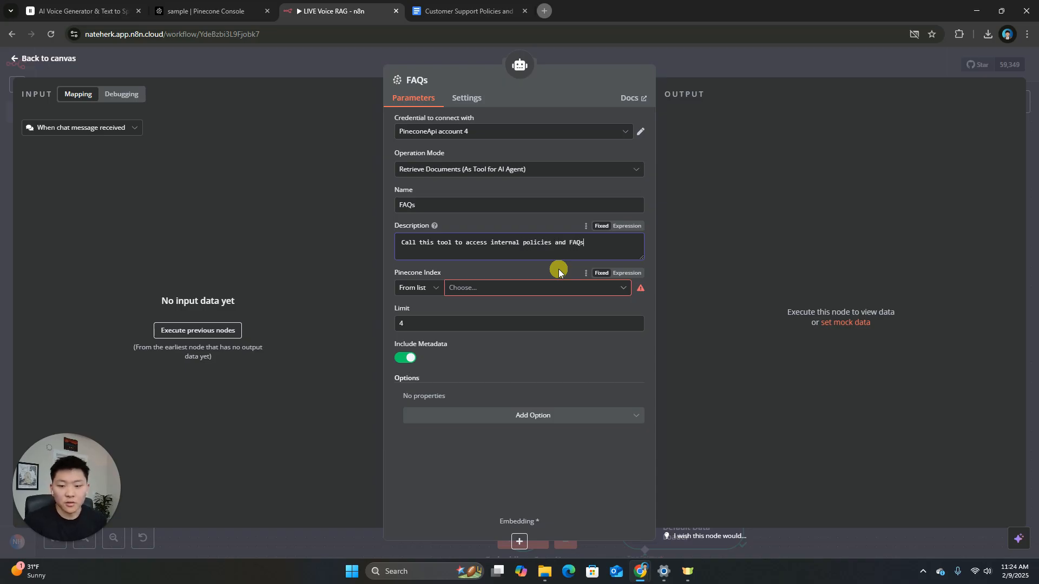
{"action": "left_click", "coordinate": [436, 202]}
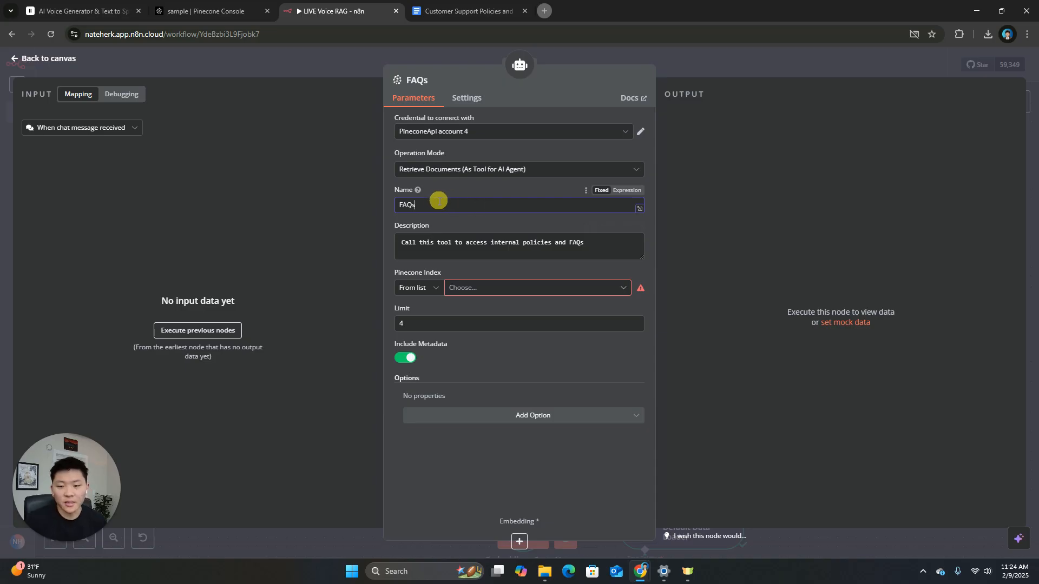
{"action": "left_click_drag", "start_coordinate": [441, 205], "coordinate": [401, 206]}
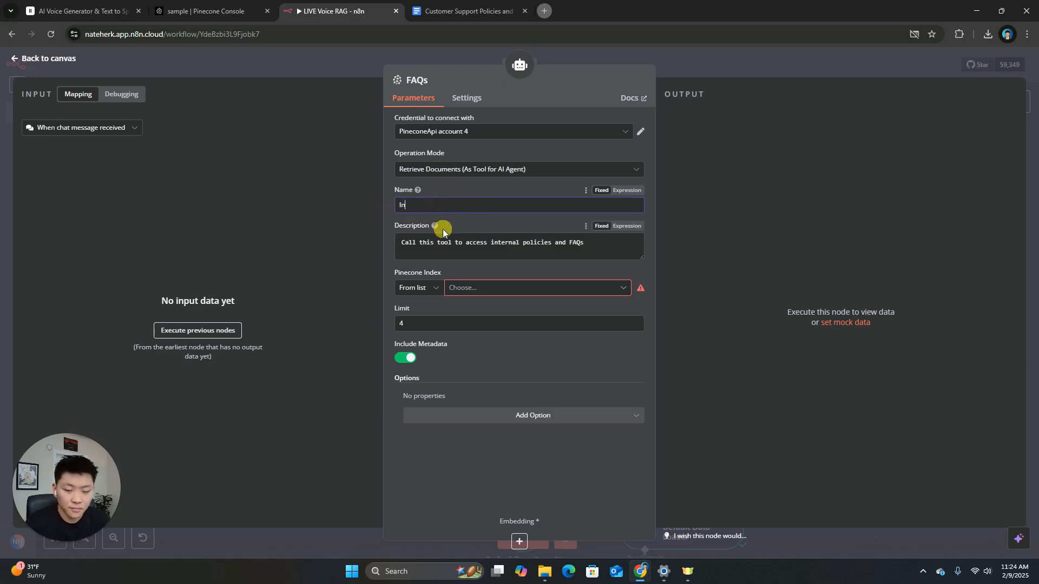
{"action": "type", "text": "Int"}
{"action": "key", "text": "BackSpace"}
{"action": "key", "text": "BackSpace"}
{"action": "key", "text": "BackSpace"}
{"action": "type", "text": "company_"}
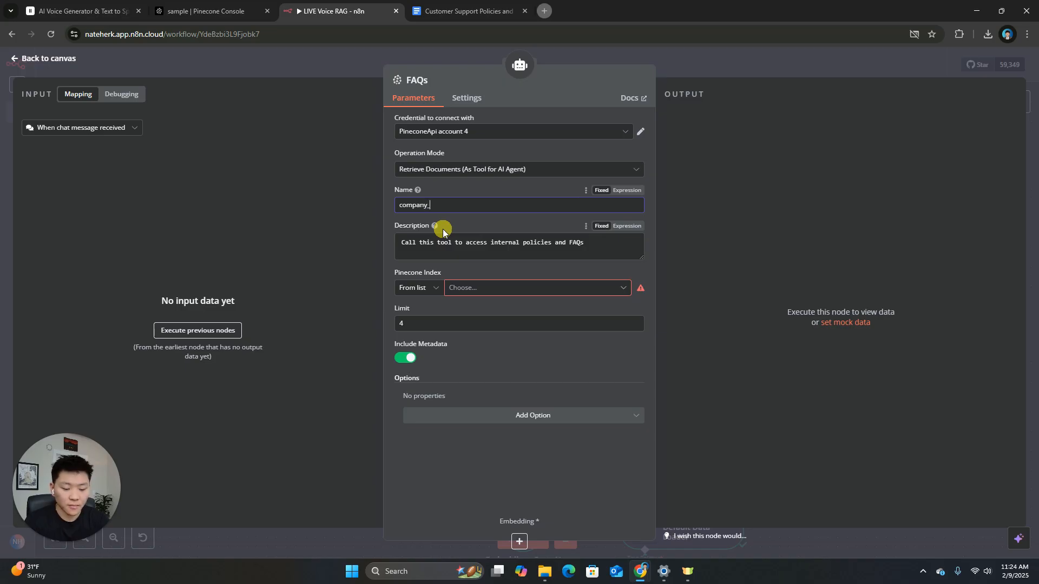
{"action": "type", "text": "policies"}
- Rename the tool node to company_policies
{"action": "left_click_drag", "start_coordinate": [438, 214], "coordinate": [414, 208]}
{"action": "double_click", "coordinate": [430, 207]}
{"action": "key", "text": "ctrl+c"}
{"action": "left_click", "coordinate": [422, 82]}
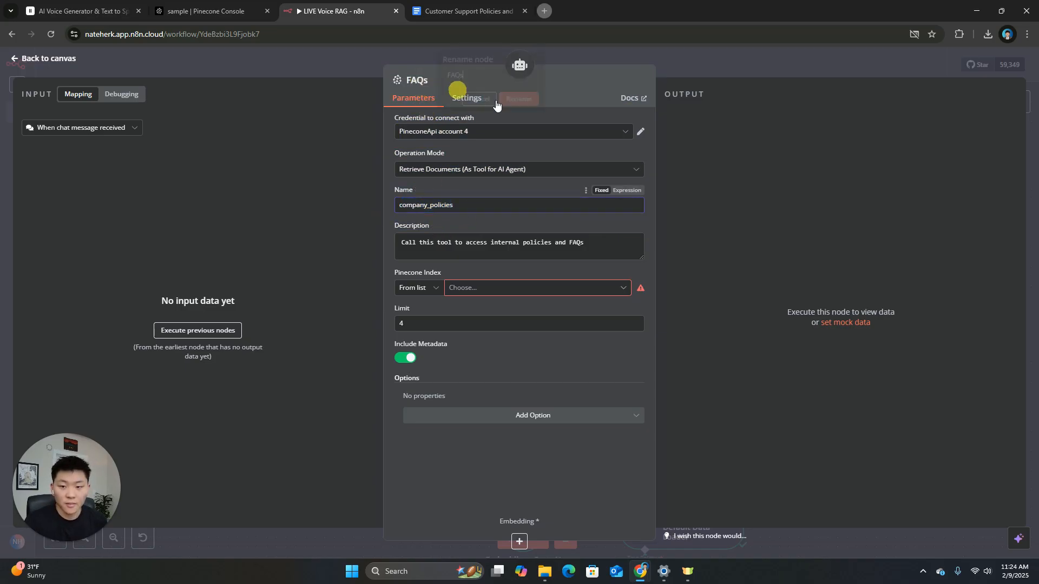
{"action": "key", "text": "ctrl+v"}
{"action": "left_click", "coordinate": [519, 100]}
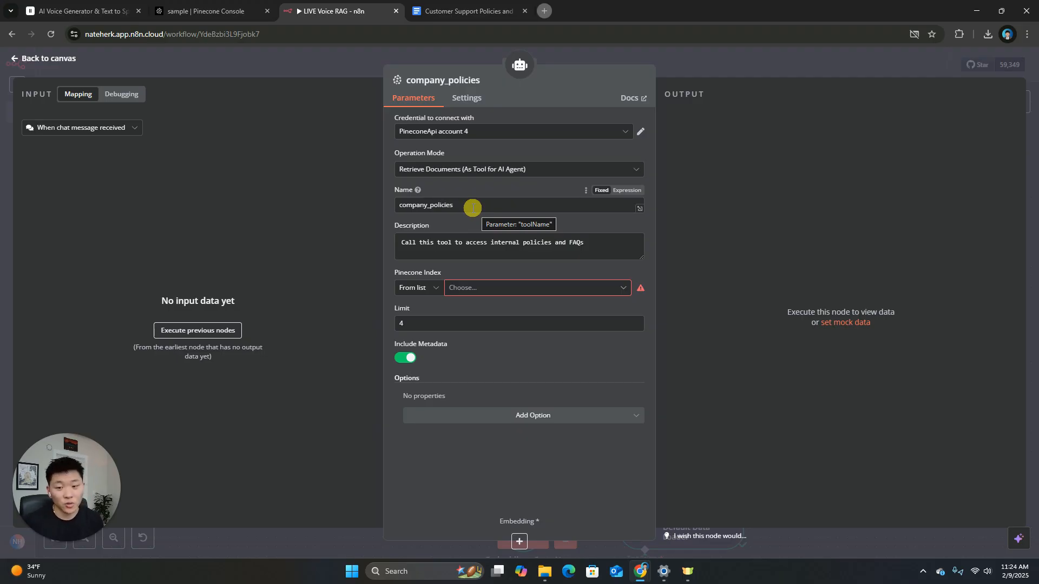
{"action": "left_click_drag", "start_coordinate": [472, 207], "coordinate": [400, 205]}
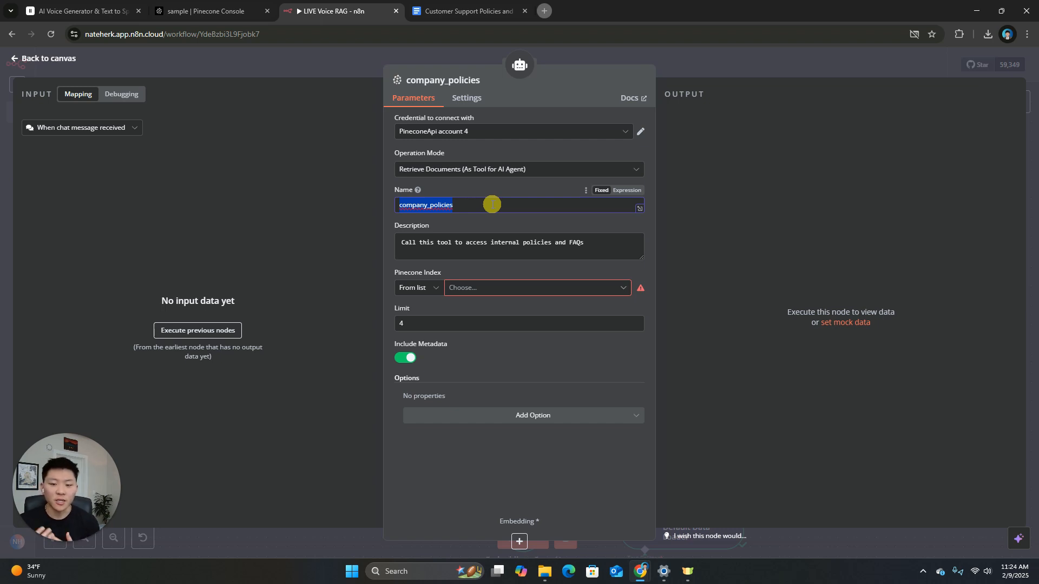
{"action": "left_click", "coordinate": [487, 184]}
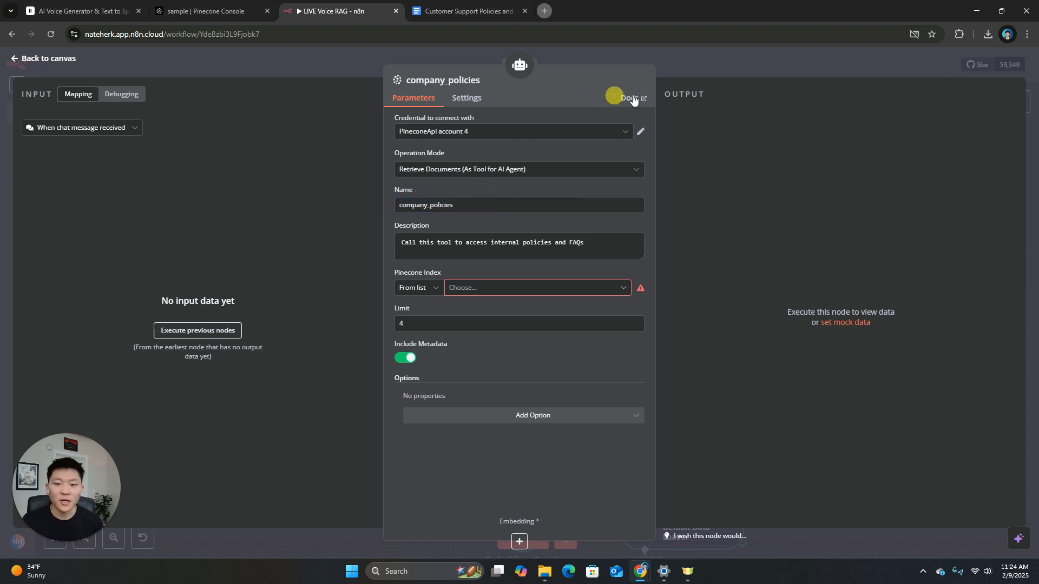
- Choose the sample Pinecone index for the tool and add the Pinecone Namespace option
{"action": "left_click", "coordinate": [537, 293]}
{"action": "left_click", "coordinate": [488, 315]}
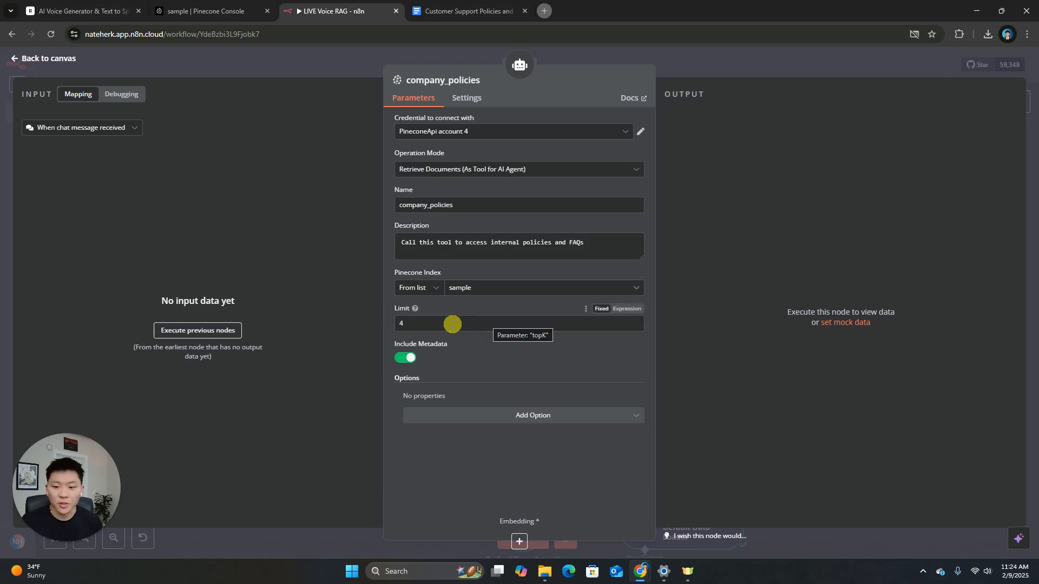
{"action": "mouse_move", "coordinate": [415, 310]}
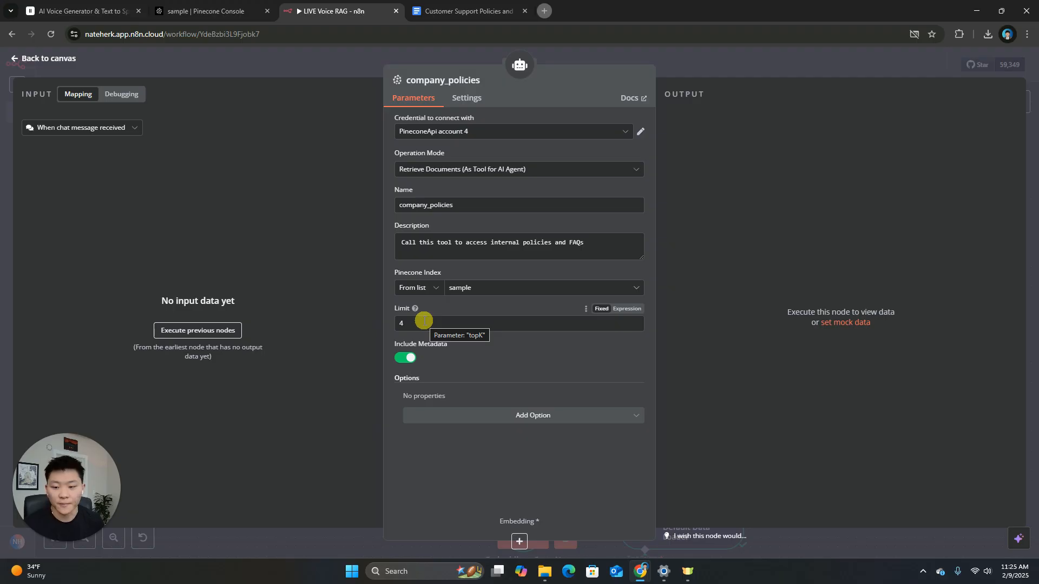
{"action": "left_click", "coordinate": [491, 415]}
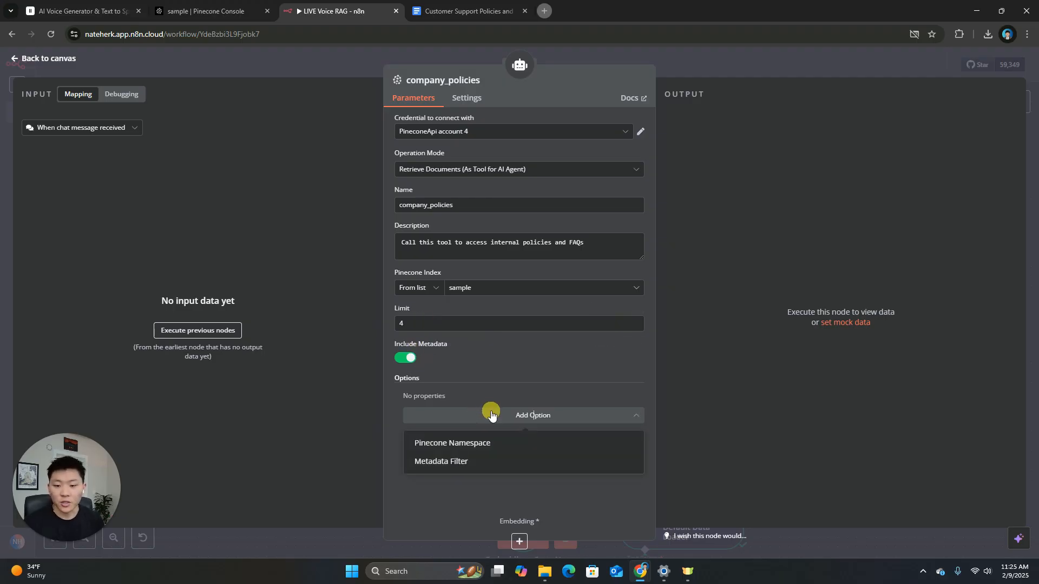
{"action": "left_click", "coordinate": [504, 442]}
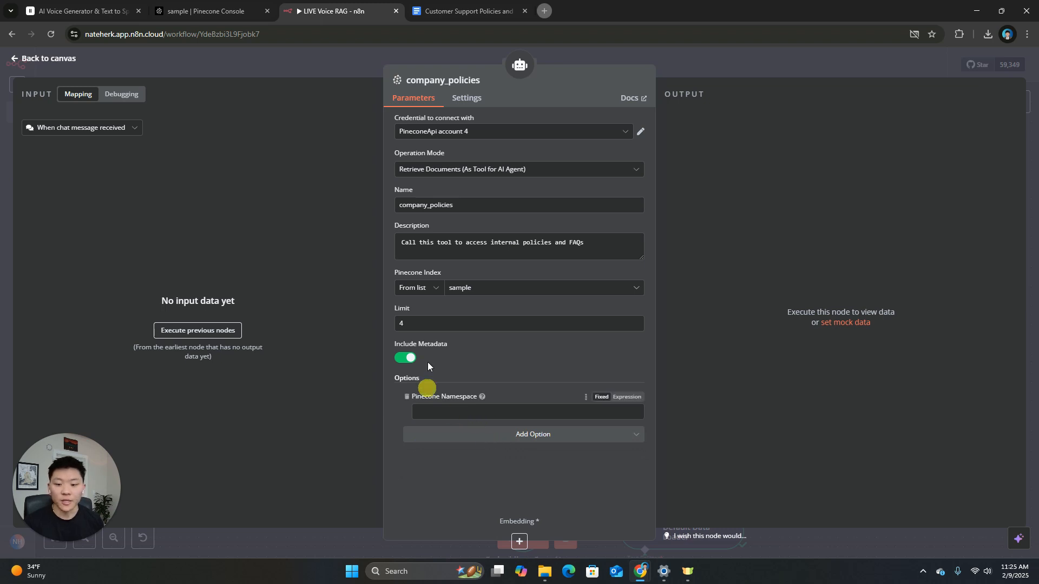
- Copy the FAQs namespace name from the Pinecone console and paste it as the tool's Pinecone Namespace
{"action": "left_click", "coordinate": [212, 12]}
{"action": "left_click", "coordinate": [305, 281]}
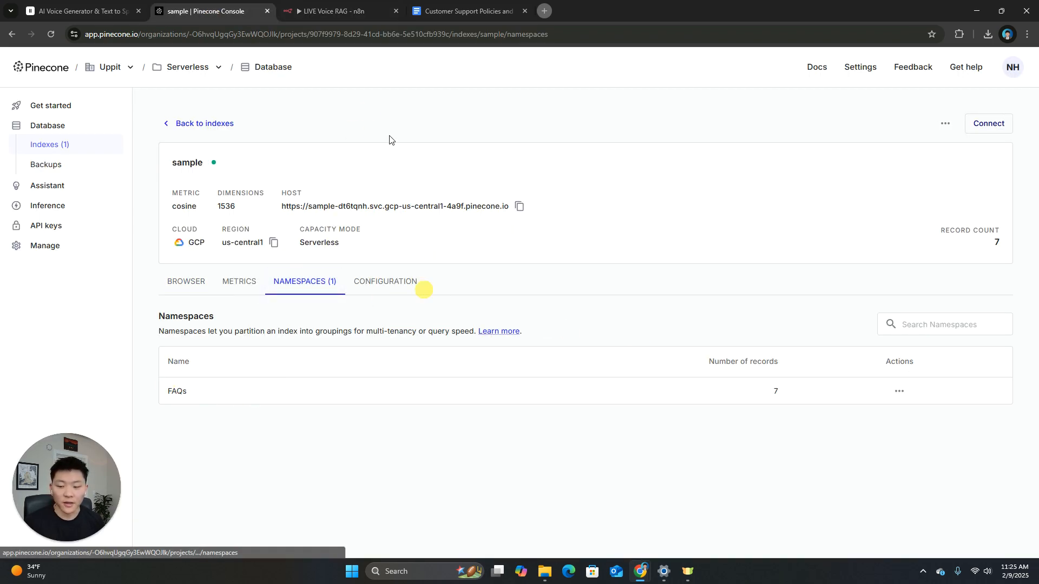
{"action": "left_click_drag", "start_coordinate": [172, 391], "coordinate": [334, 402]}
{"action": "left_click", "coordinate": [213, 403]}
{"action": "double_click", "coordinate": [178, 389]}
{"action": "key", "text": "ctrl+c"}
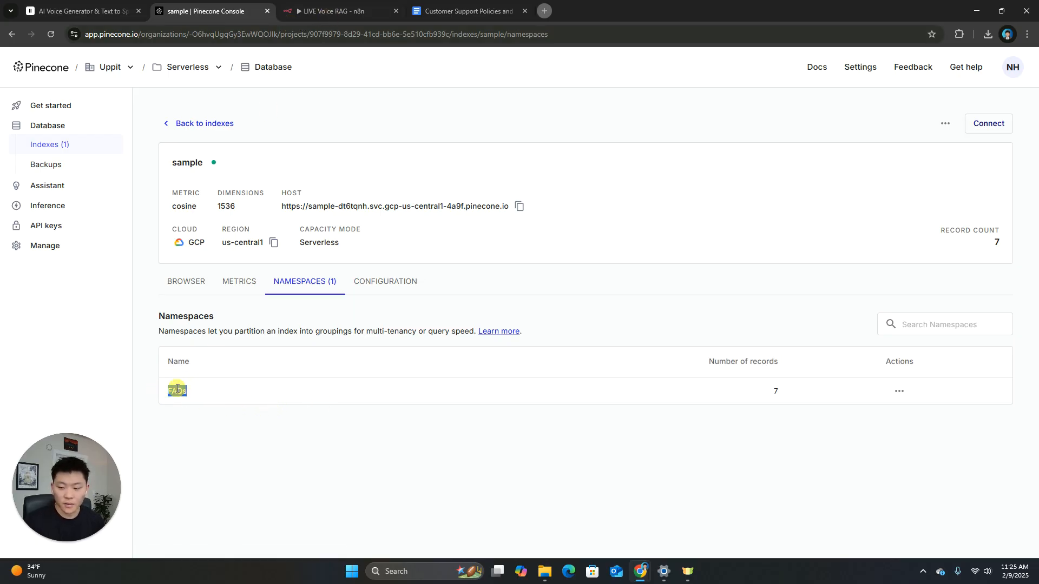
{"action": "left_click", "coordinate": [339, 12]}
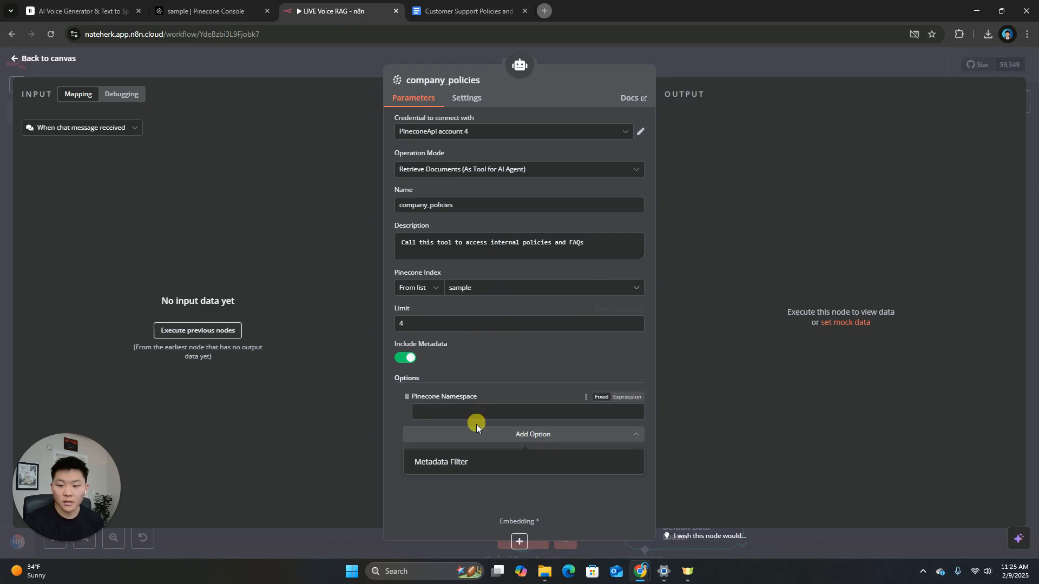
{"action": "left_click", "coordinate": [531, 413]}
{"action": "key", "text": "ctrl+v"}
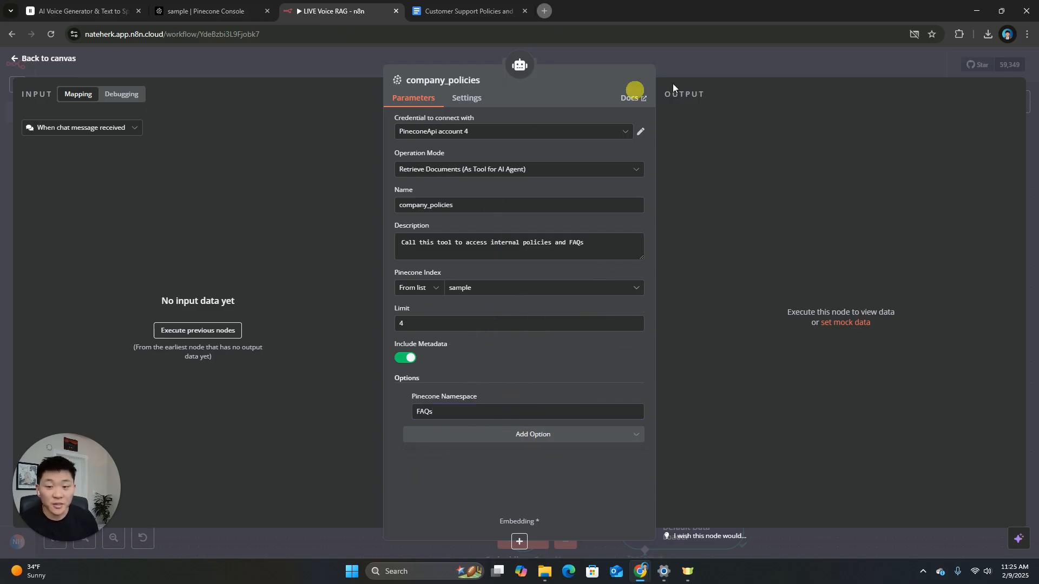
{"action": "key", "text": "Escape"}
- Attach an Embeddings OpenAI node to the tool using the Test R1 credential and text-embedding-3-small model
{"action": "left_click_drag", "start_coordinate": [670, 163], "coordinate": [649, 233]}
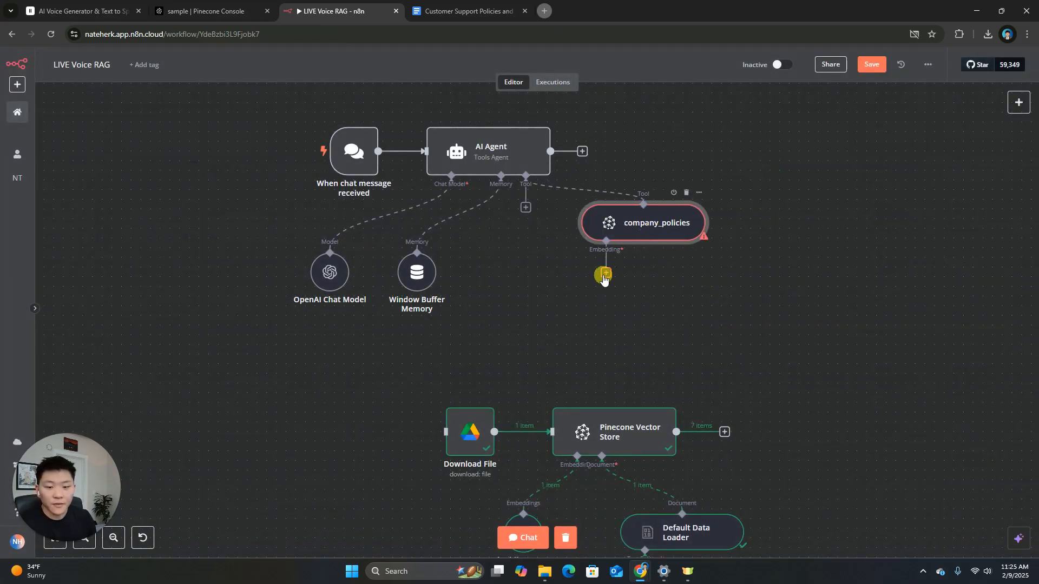
{"action": "left_click", "coordinate": [606, 274]}
{"action": "left_click", "coordinate": [858, 321]}
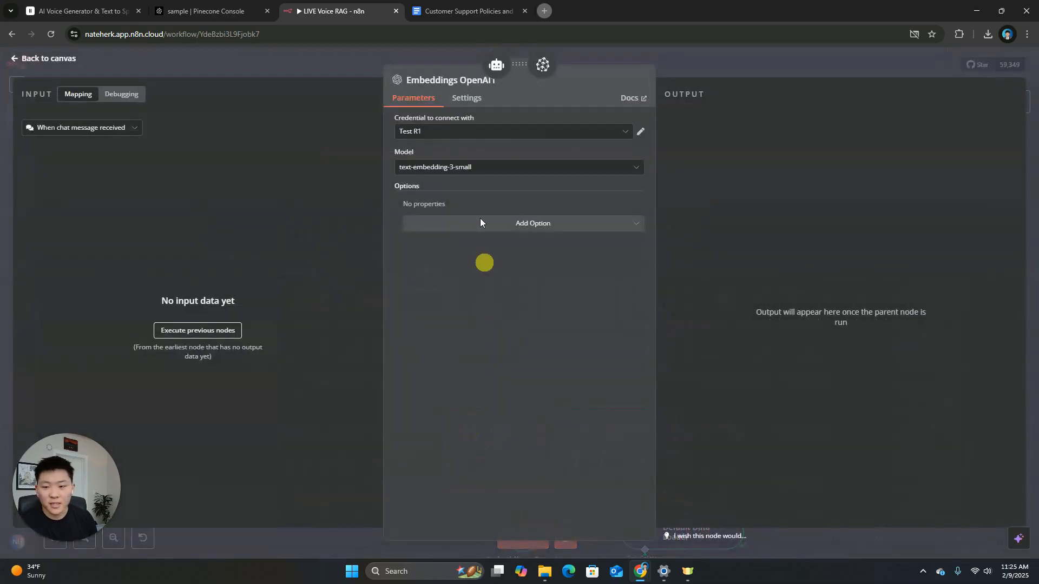
{"action": "left_click", "coordinate": [450, 132]}
{"action": "left_click", "coordinate": [475, 214]}
{"action": "left_click", "coordinate": [750, 74]}
- Rearrange the tool and embeddings nodes on the canvas and save the workflow
{"action": "left_click_drag", "start_coordinate": [665, 320], "coordinate": [550, 311]}
{"action": "left_click_drag", "start_coordinate": [663, 232], "coordinate": [599, 262]}
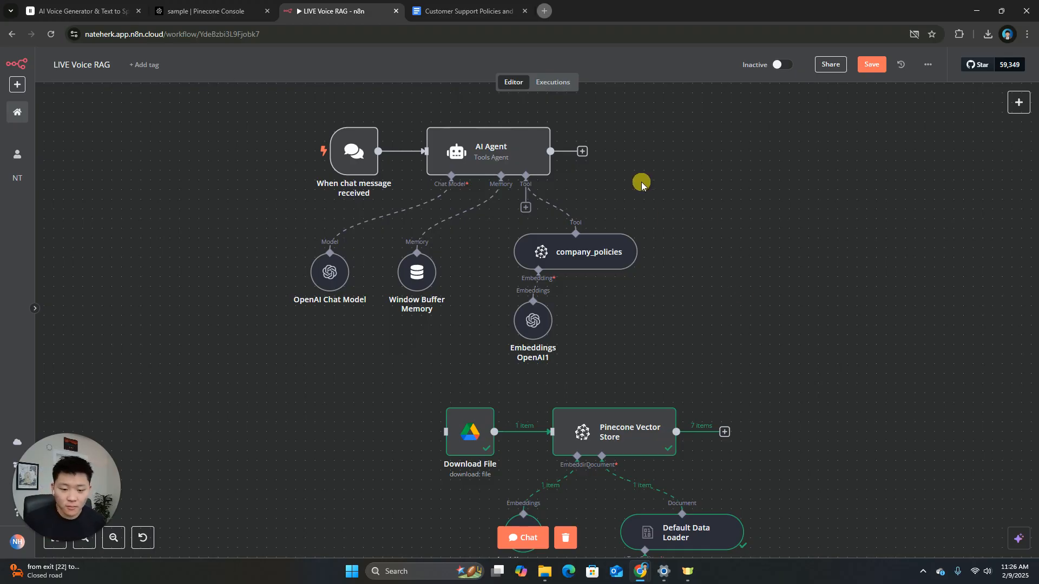
{"action": "scroll", "coordinate": [714, 271], "scroll_direction": "down", "scroll_amount": 2}
{"action": "left_click", "coordinate": [877, 66]}
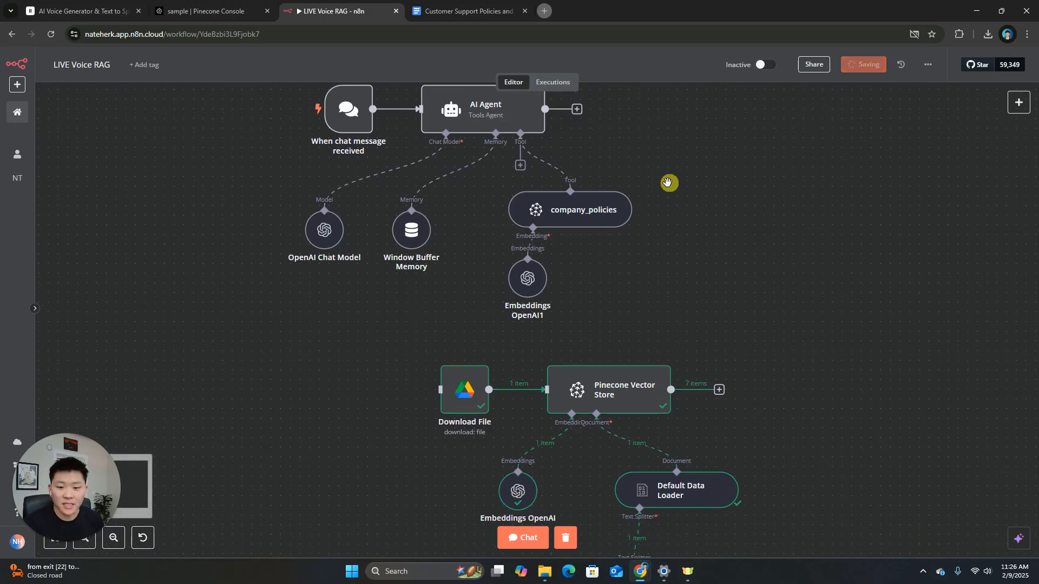
{"action": "scroll", "coordinate": [703, 238], "scroll_direction": "up", "scroll_amount": 2}
- Open the chat and send 'what are the company's hours of operation and holiday support policies'
{"action": "left_click", "coordinate": [463, 12]}
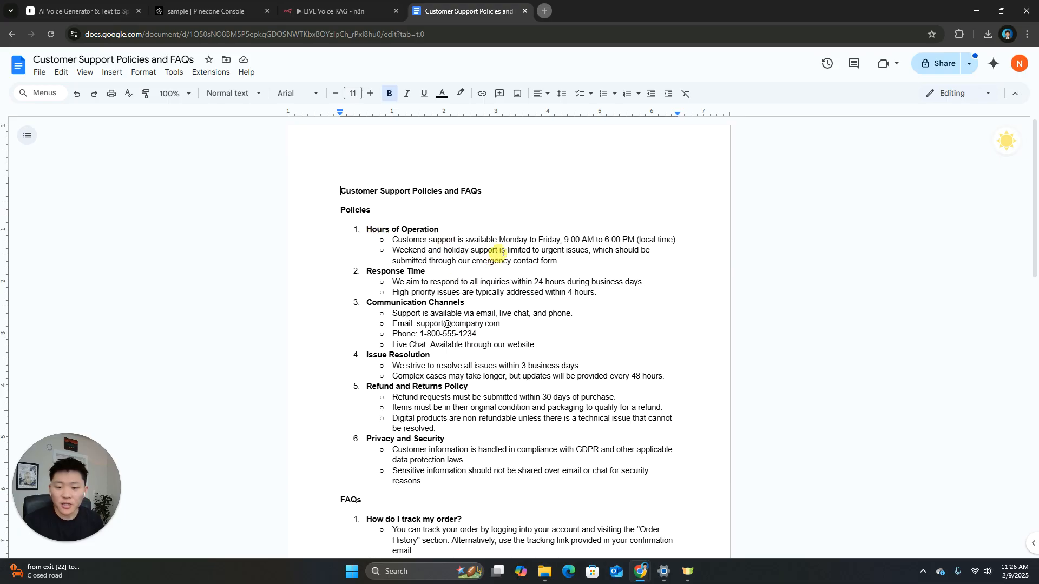
{"action": "left_click", "coordinate": [324, 12]}
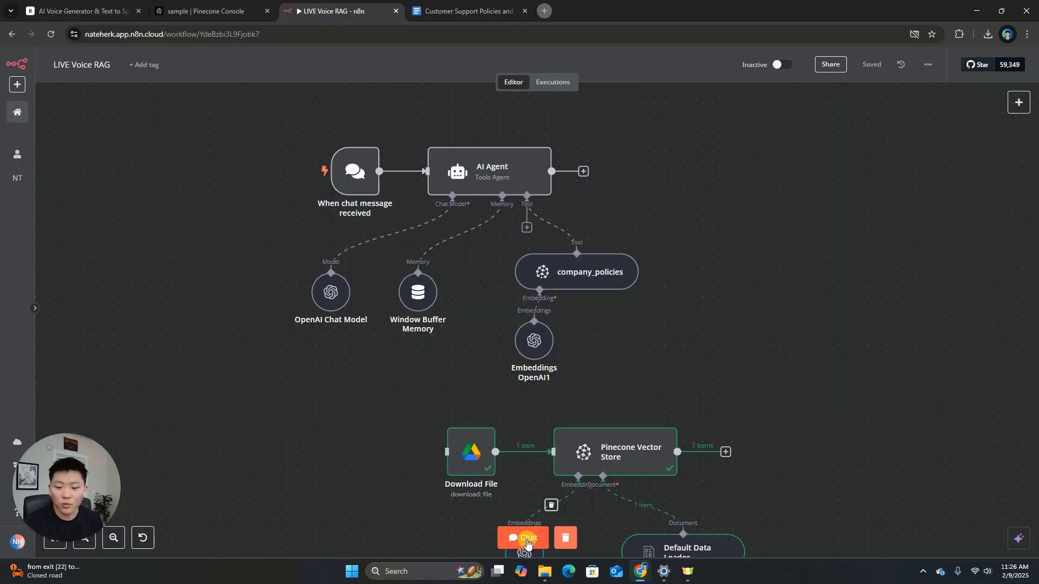
{"action": "left_click", "coordinate": [522, 538]}
{"action": "left_click_drag", "start_coordinate": [421, 378], "coordinate": [552, 384]}
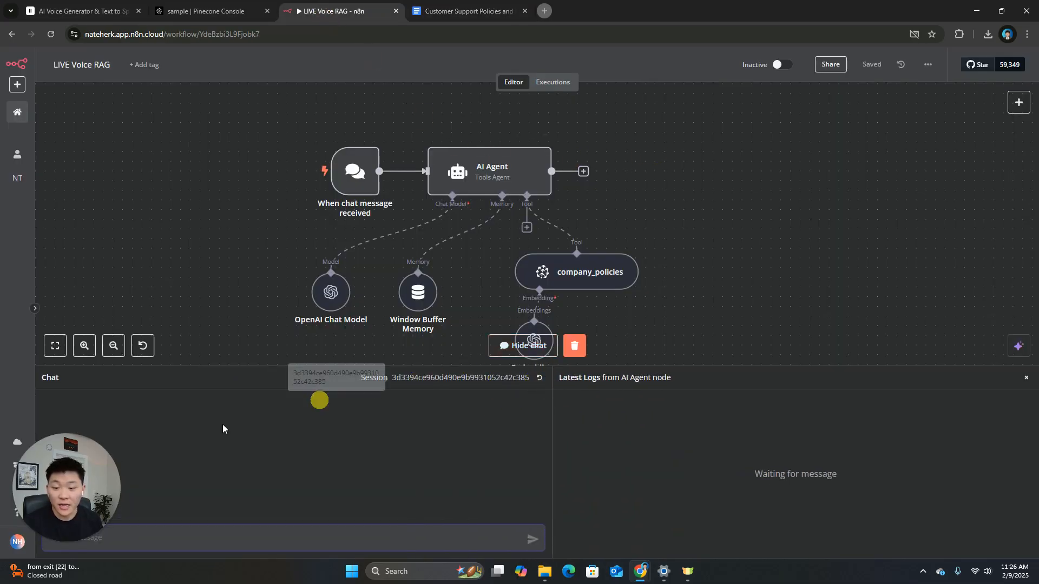
{"action": "type", "text": "W"}
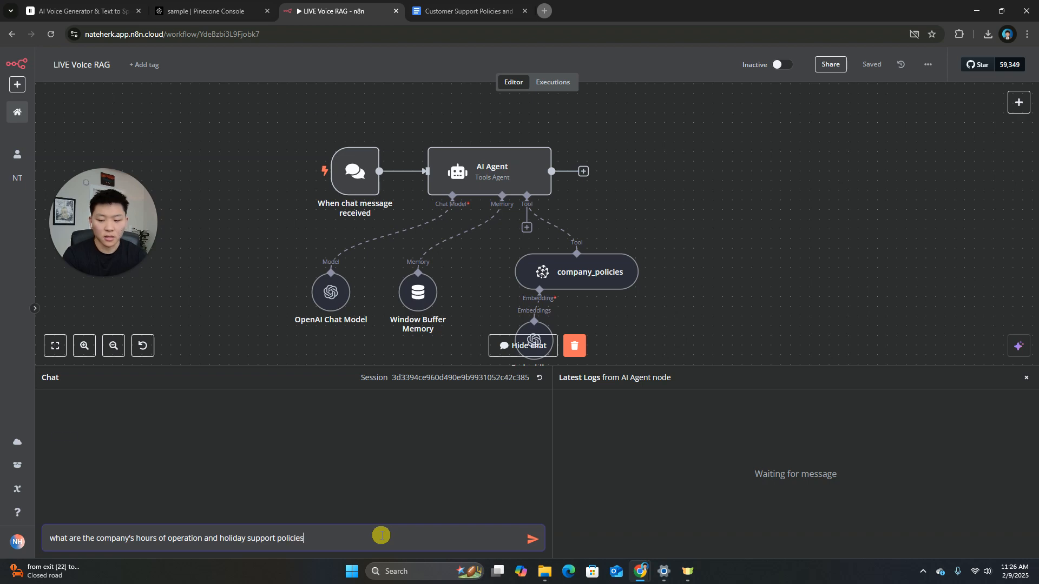
{"action": "key", "text": "Return"}
- Review the agent's chat reply and compare it with the policies in the support document
{"action": "left_click_drag", "start_coordinate": [747, 281], "coordinate": [701, 247]}
{"action": "scroll", "coordinate": [736, 236], "scroll_direction": "down", "scroll_amount": 2}
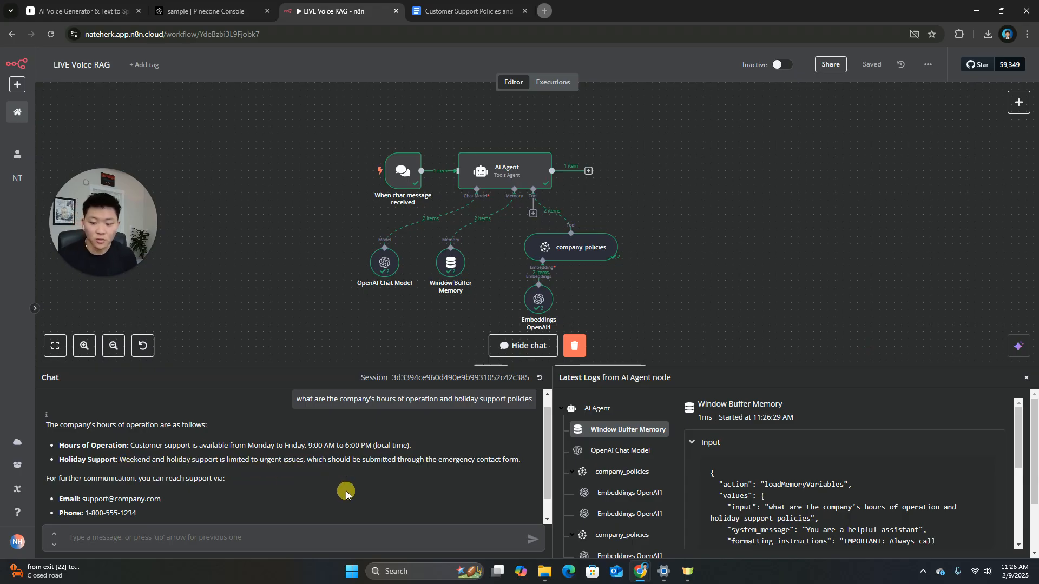
{"action": "scroll", "coordinate": [272, 484], "scroll_direction": "down", "scroll_amount": 1}
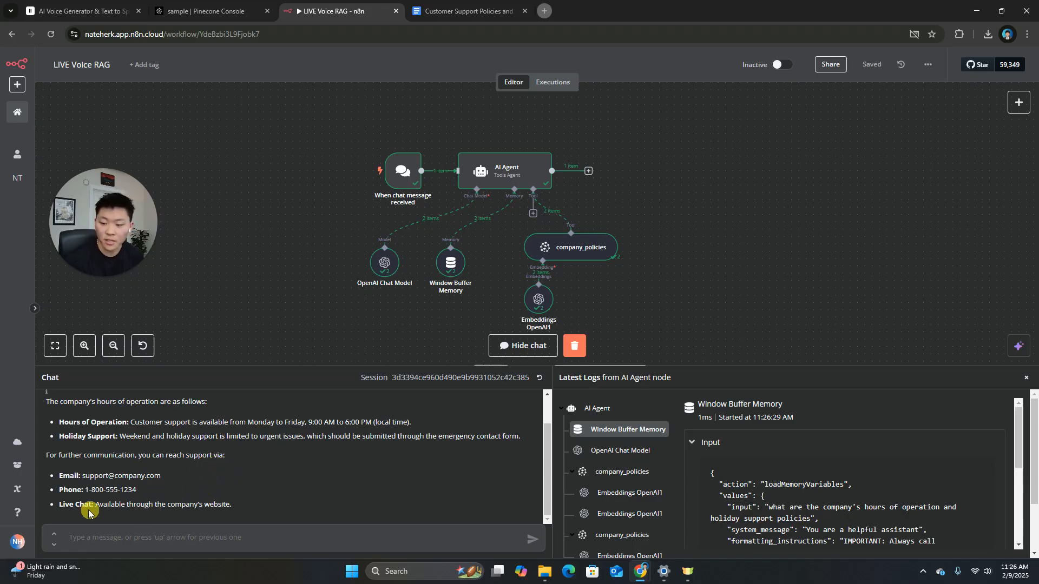
{"action": "left_click", "coordinate": [453, 17]}
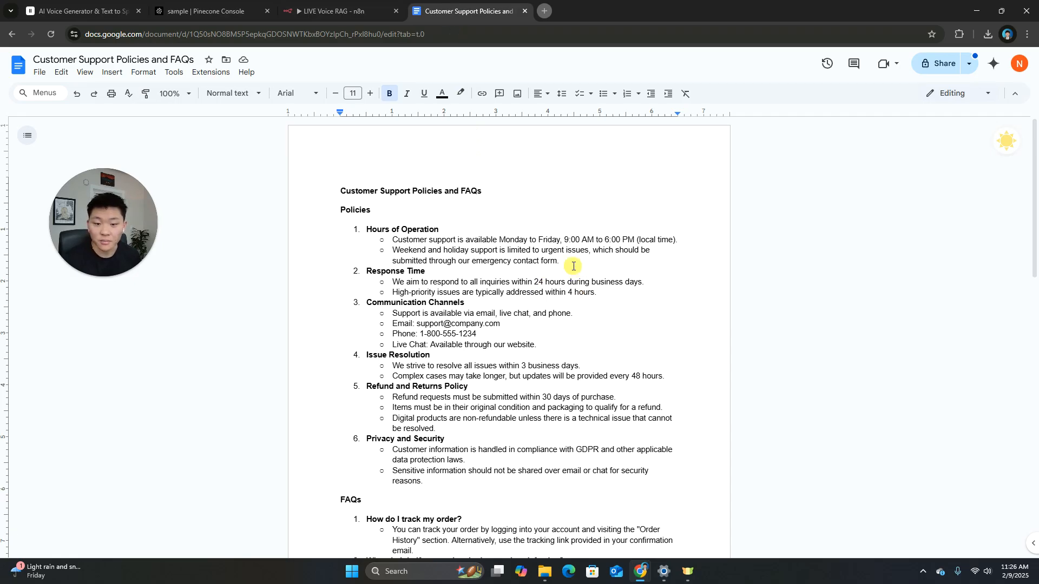
{"action": "left_click_drag", "start_coordinate": [539, 346], "coordinate": [389, 318]}
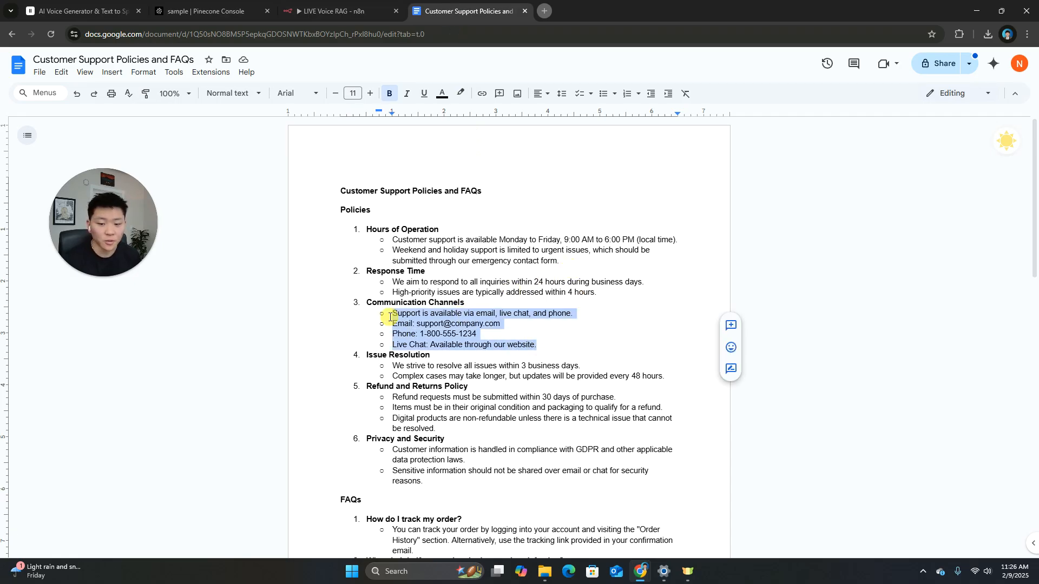
{"action": "left_click", "coordinate": [575, 345]}
{"action": "left_click", "coordinate": [340, 17]}
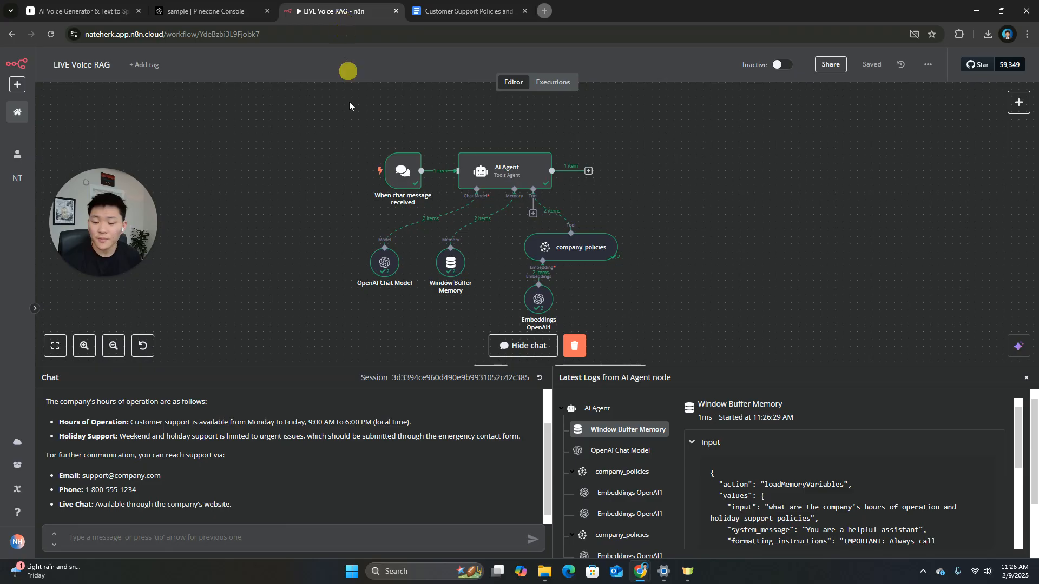
- Open the AI Agent's logs and inspect the Window Buffer Memory input and output
{"action": "double_click", "coordinate": [521, 168]}
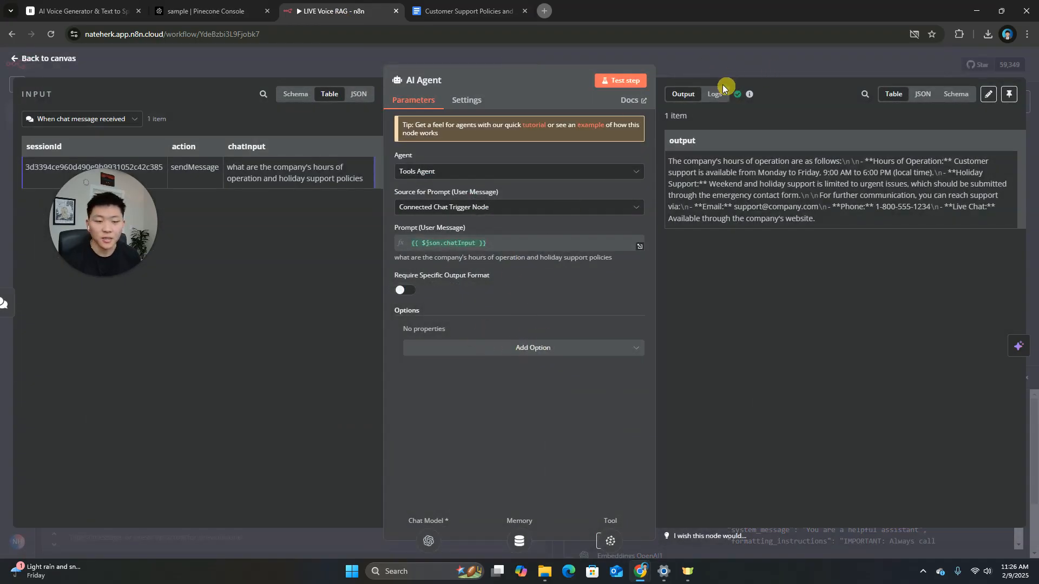
{"action": "left_click", "coordinate": [715, 96]}
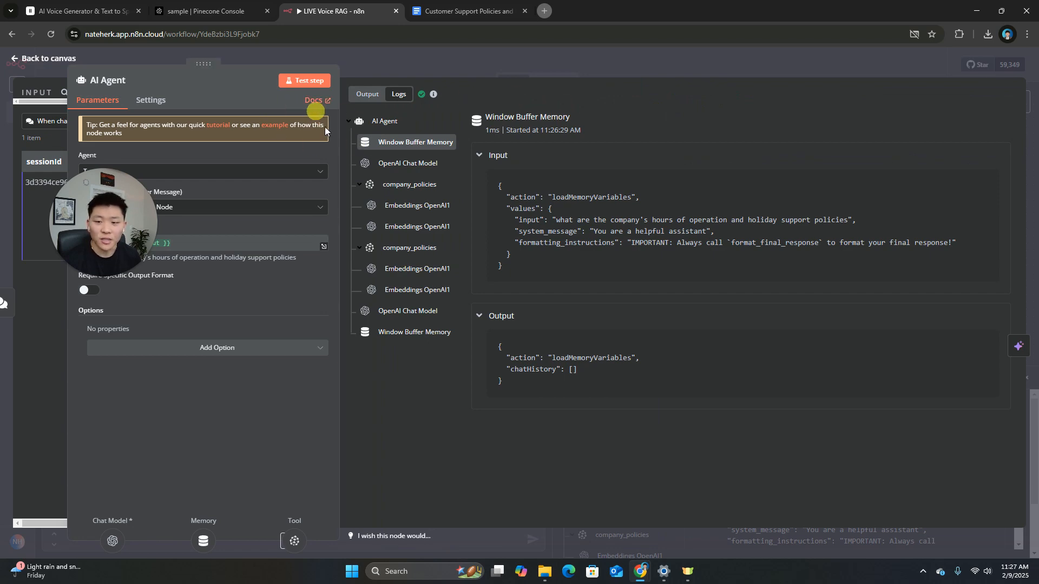
{"action": "left_click", "coordinate": [521, 60]}
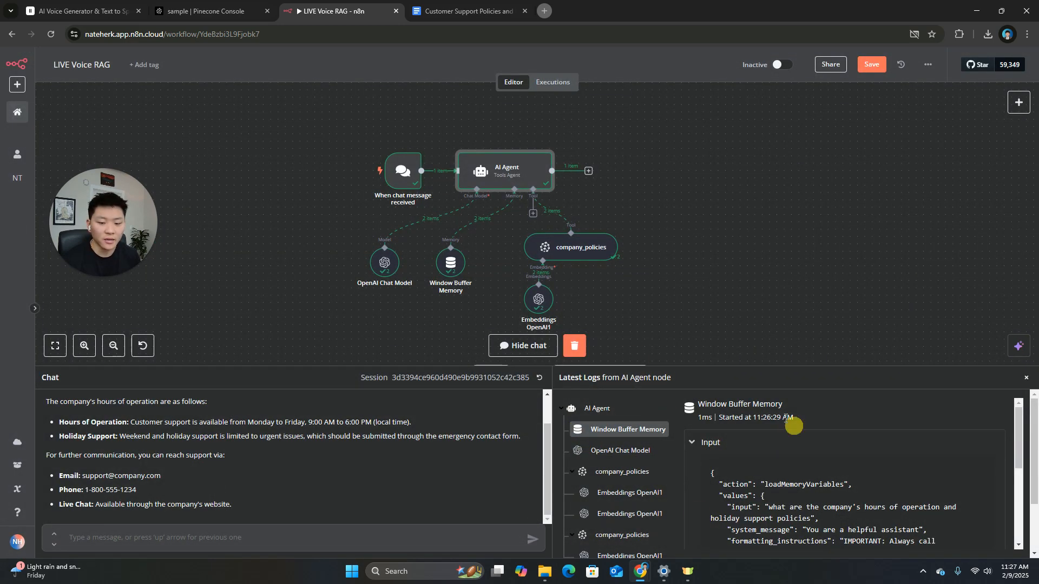
{"action": "left_click", "coordinate": [523, 345]}
{"action": "double_click", "coordinate": [507, 179]}
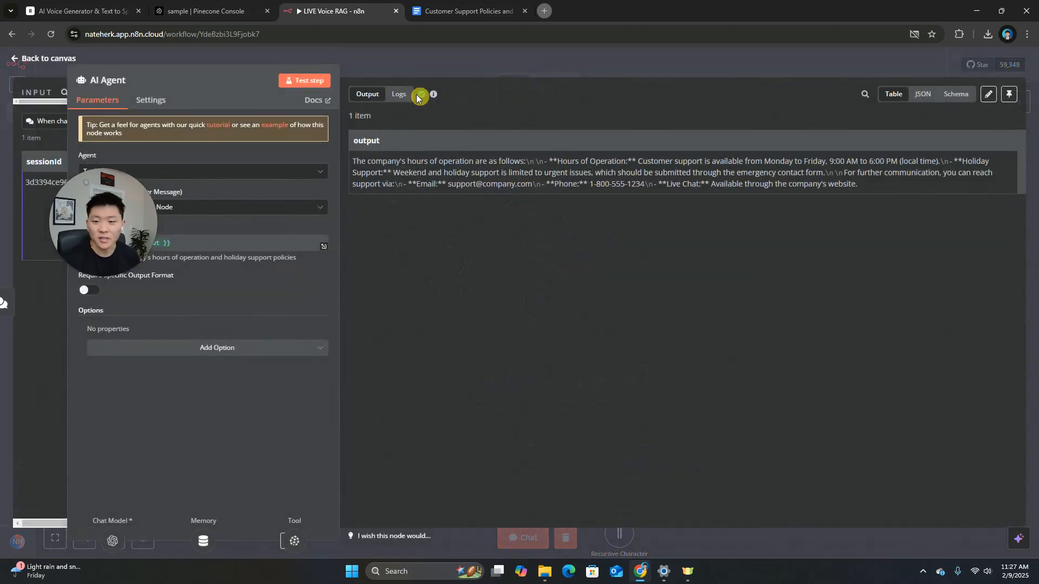
{"action": "left_click", "coordinate": [396, 95]}
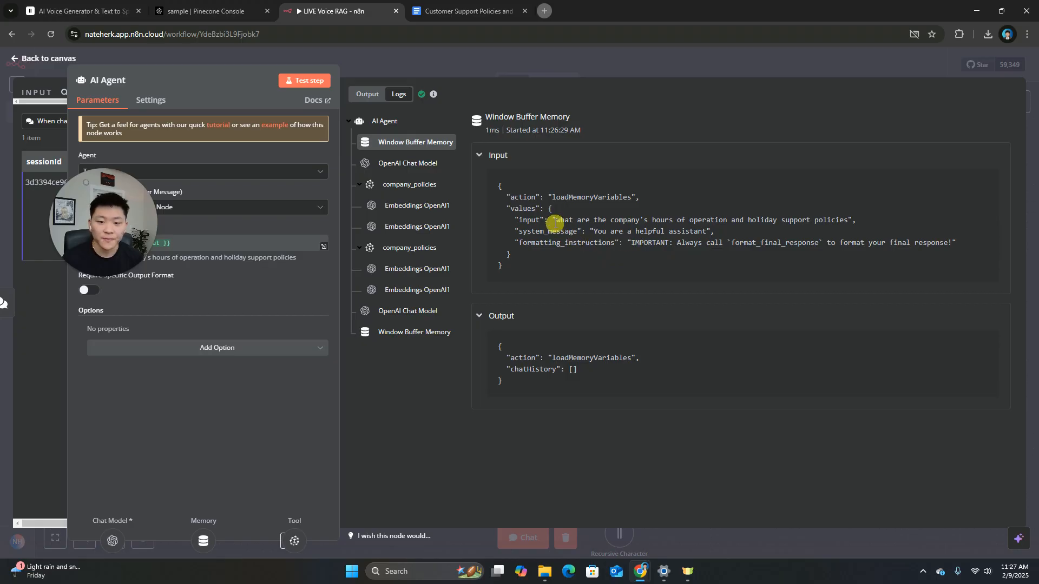
{"action": "left_click_drag", "start_coordinate": [556, 219], "coordinate": [854, 227]}
{"action": "left_click", "coordinate": [799, 239]}
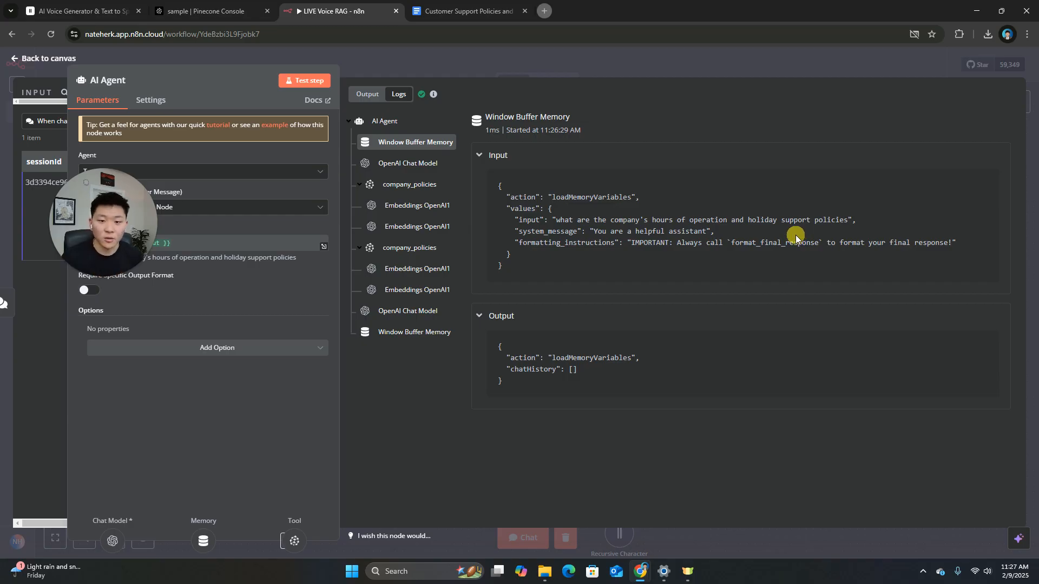
{"action": "left_click", "coordinate": [395, 163]}
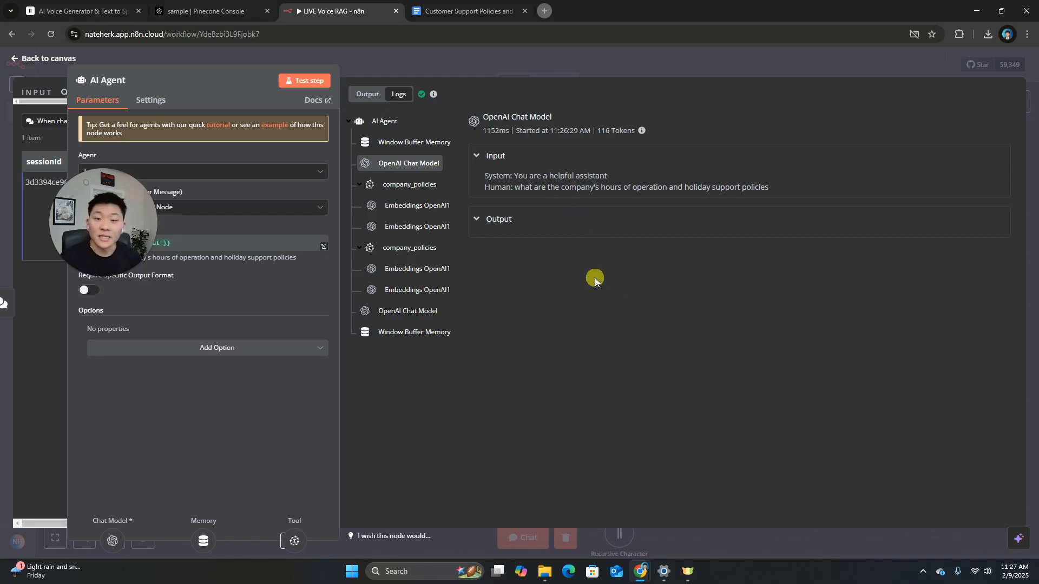
- Inspect the OpenAI Chat Model prompt and the company_policies tool's query and retrieved documents in the logs
{"action": "left_click_drag", "start_coordinate": [514, 176], "coordinate": [635, 178]}
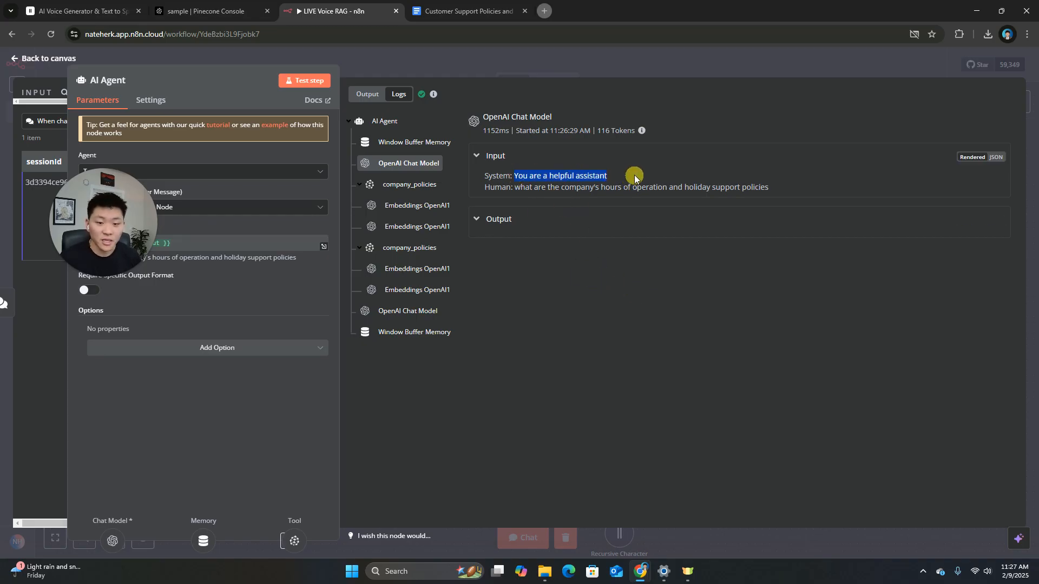
{"action": "left_click", "coordinate": [634, 176]}
{"action": "left_click_drag", "start_coordinate": [512, 175], "coordinate": [624, 174]}
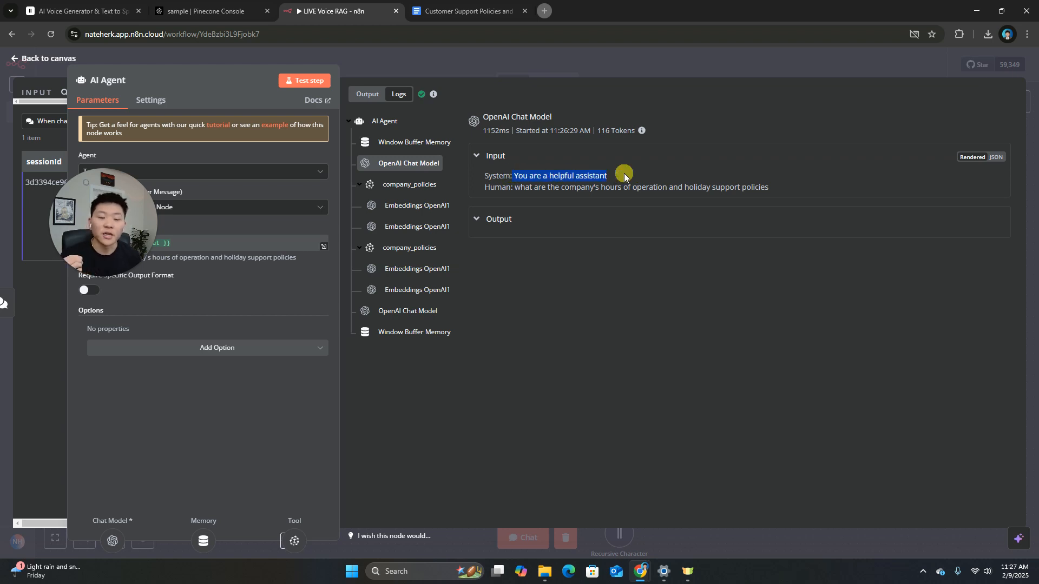
{"action": "left_click_drag", "start_coordinate": [515, 187], "coordinate": [779, 190]}
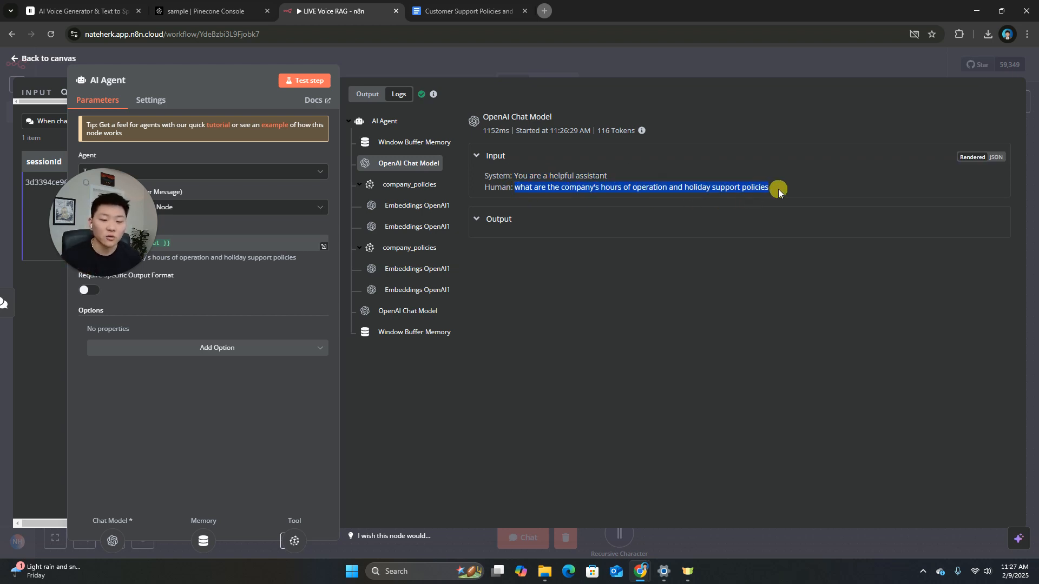
{"action": "left_click", "coordinate": [480, 220]}
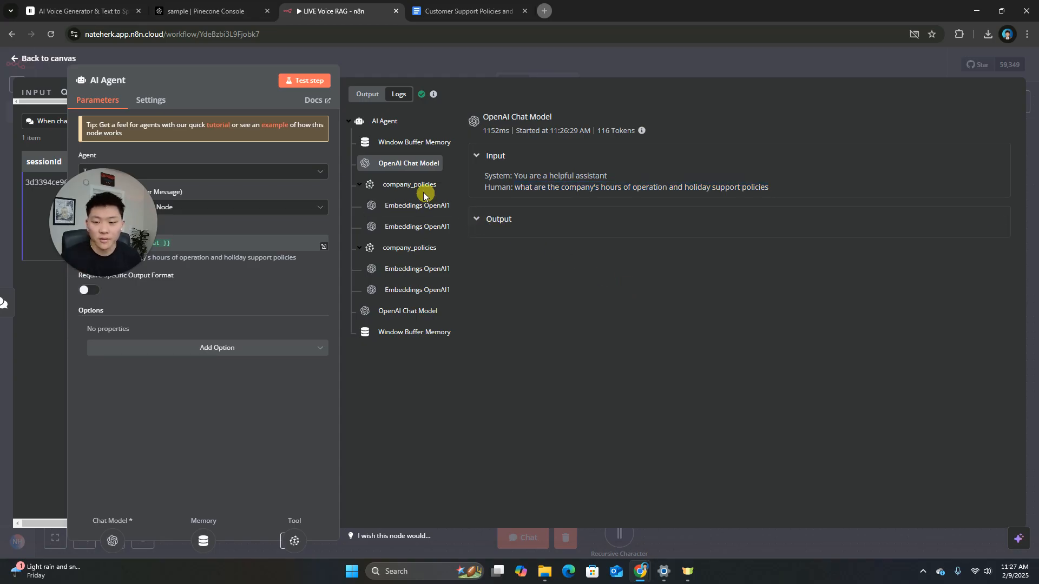
{"action": "left_click", "coordinate": [408, 189]}
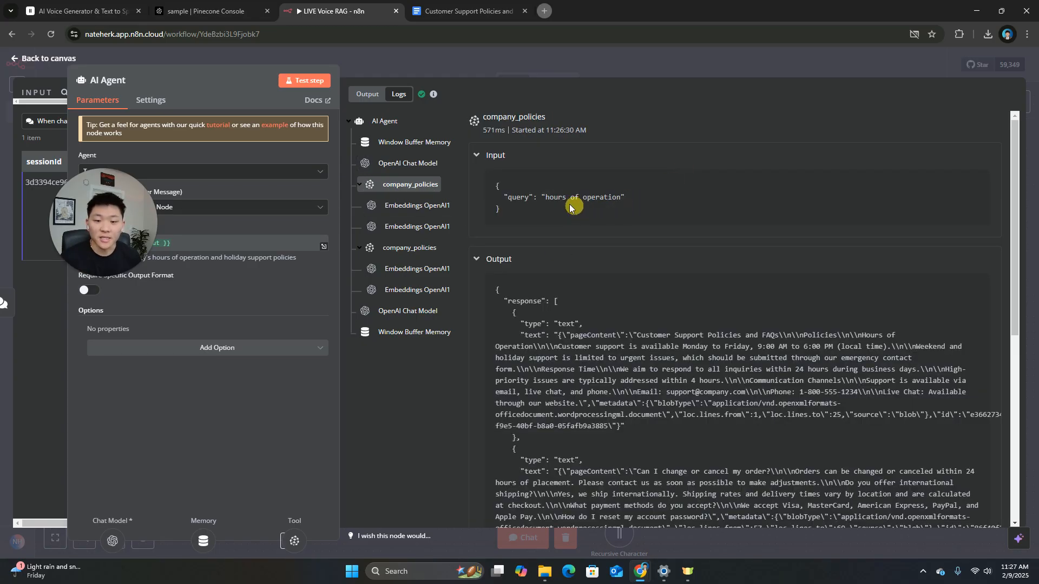
{"action": "left_click_drag", "start_coordinate": [544, 198], "coordinate": [649, 211]}
{"action": "left_click", "coordinate": [647, 197]}
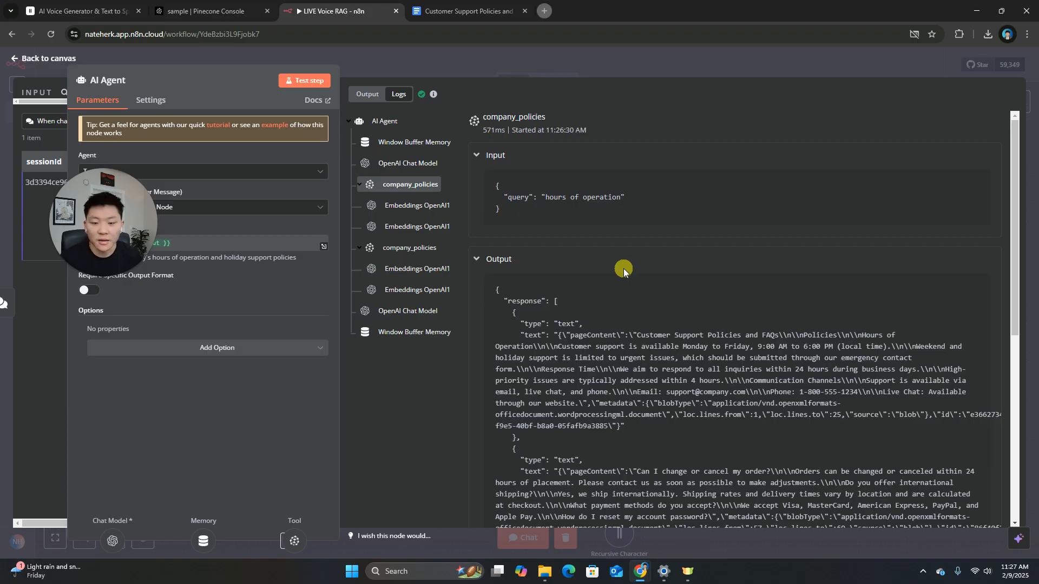
{"action": "left_click_drag", "start_coordinate": [542, 197], "coordinate": [657, 200]}
{"action": "left_click", "coordinate": [656, 199]}
{"action": "scroll", "coordinate": [640, 269], "scroll_direction": "down", "scroll_amount": 2}
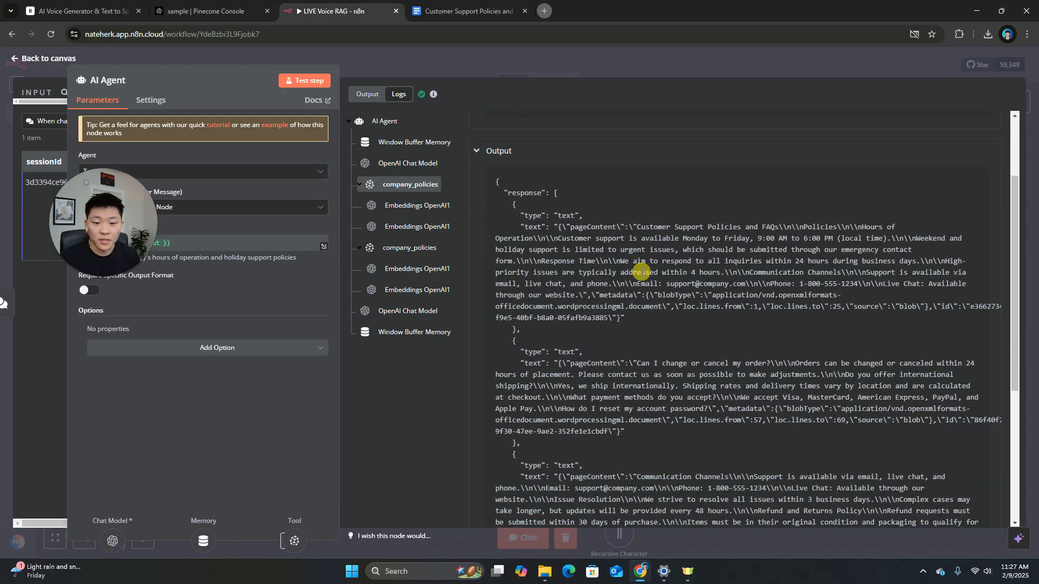
- Inspect the company_policies retrieved documents and the first Embeddings OpenAI1 vector output in the logs
{"action": "left_click_drag", "start_coordinate": [523, 205], "coordinate": [676, 530]}
{"action": "left_click", "coordinate": [652, 380]}
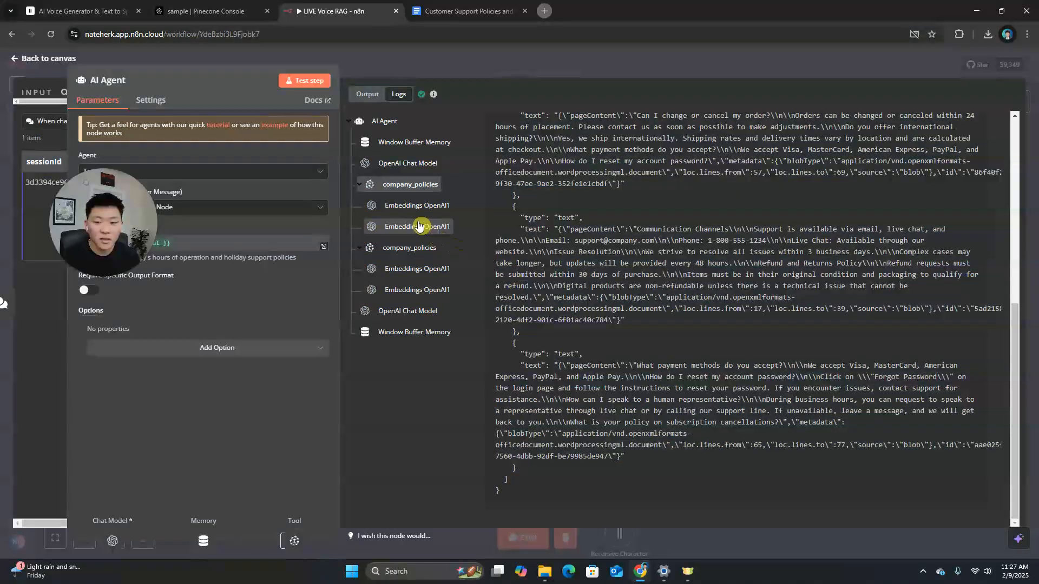
{"action": "left_click", "coordinate": [417, 205]}
{"action": "scroll", "coordinate": [638, 351], "scroll_direction": "down", "scroll_amount": 3}
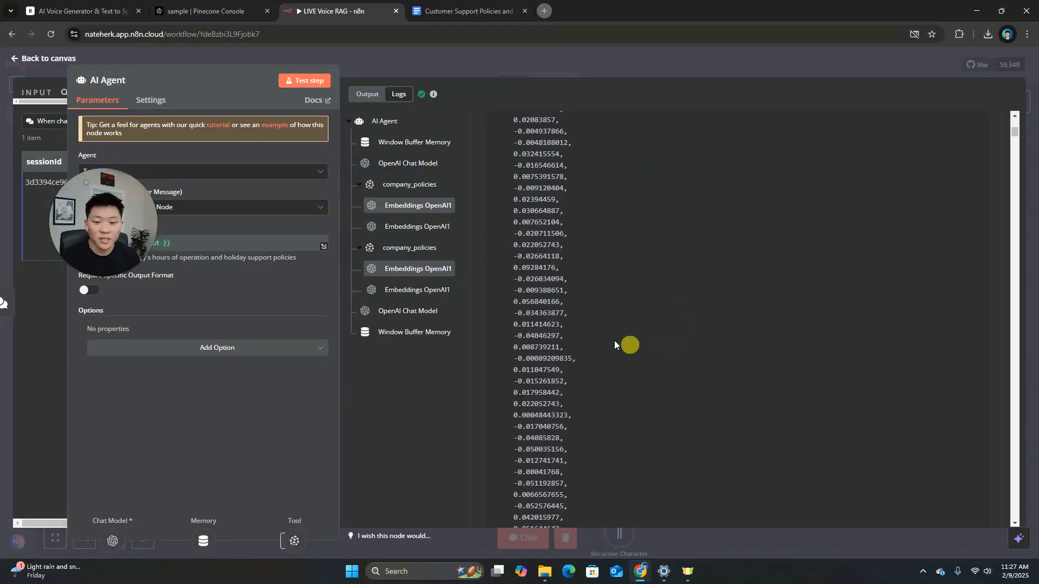
{"action": "left_click_drag", "start_coordinate": [524, 146], "coordinate": [615, 410]}
{"action": "left_click", "coordinate": [615, 410]}
{"action": "scroll", "coordinate": [586, 295], "scroll_direction": "up", "scroll_amount": 4}
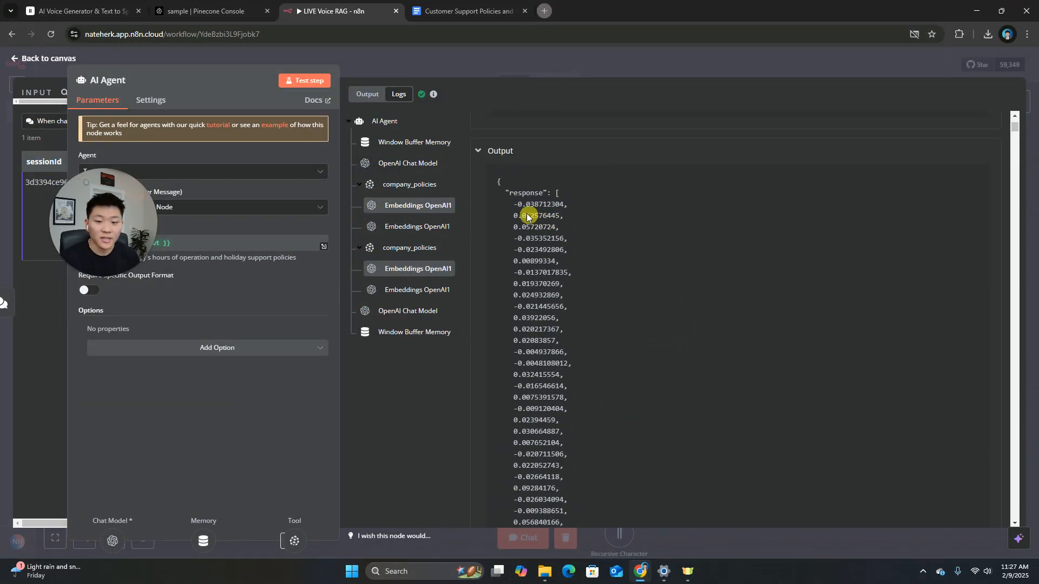
{"action": "left_click_drag", "start_coordinate": [514, 204], "coordinate": [592, 301]}
{"action": "left_click", "coordinate": [581, 272]}
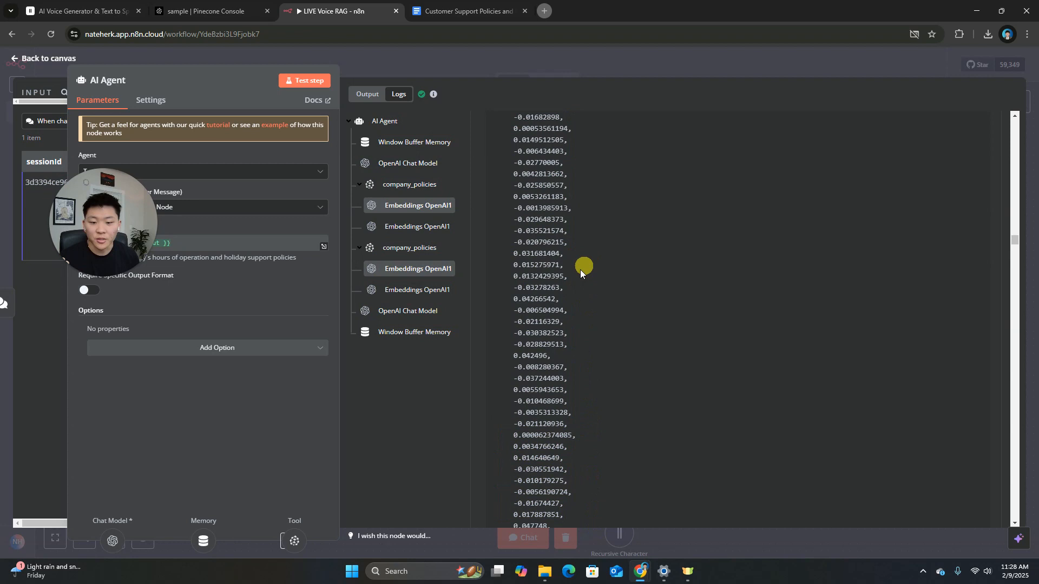
- Inspect the query sent by each company_policies call and its Embeddings OpenAI1 runs
{"action": "left_click", "coordinate": [424, 226]}
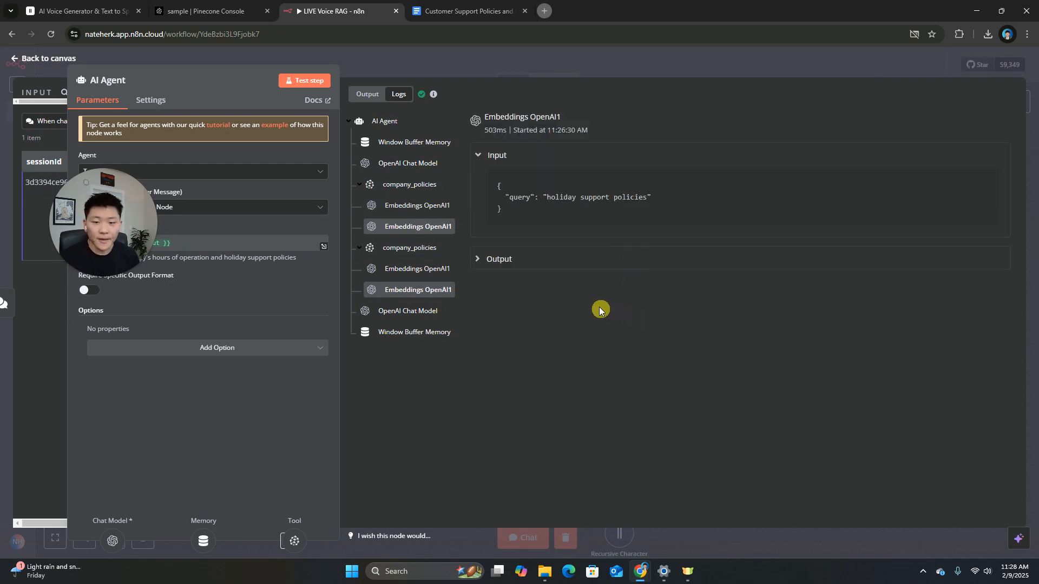
{"action": "left_click_drag", "start_coordinate": [547, 197], "coordinate": [654, 198]}
{"action": "left_click", "coordinate": [667, 201]}
{"action": "left_click", "coordinate": [640, 262]}
{"action": "left_click_drag", "start_coordinate": [528, 296], "coordinate": [640, 366]}
{"action": "left_click", "coordinate": [640, 367]}
{"action": "left_click_drag", "start_coordinate": [604, 198], "coordinate": [672, 198]}
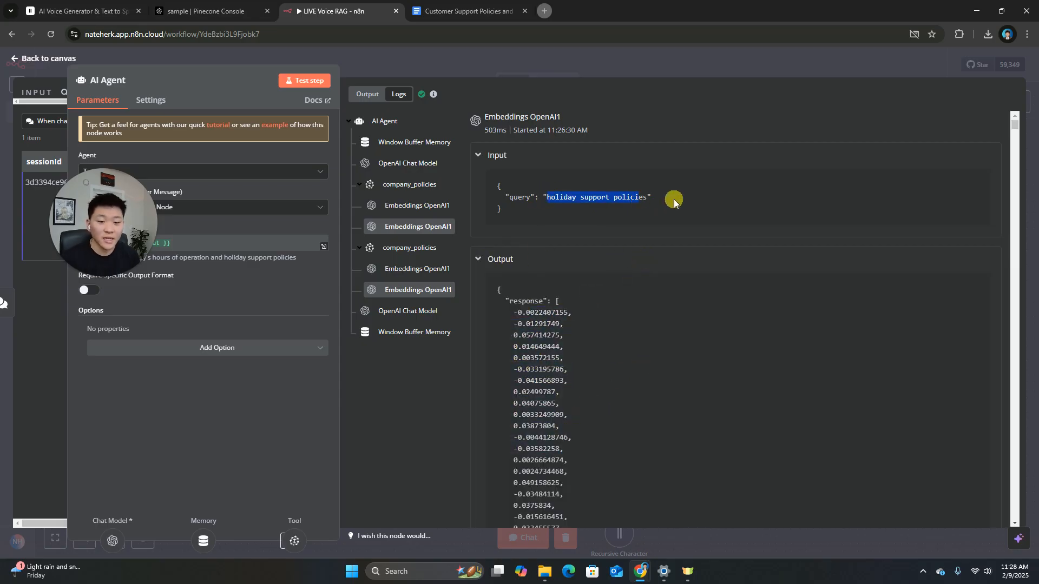
{"action": "left_click", "coordinate": [409, 247]}
{"action": "left_click_drag", "start_coordinate": [545, 198], "coordinate": [647, 200]}
{"action": "left_click", "coordinate": [649, 217]}
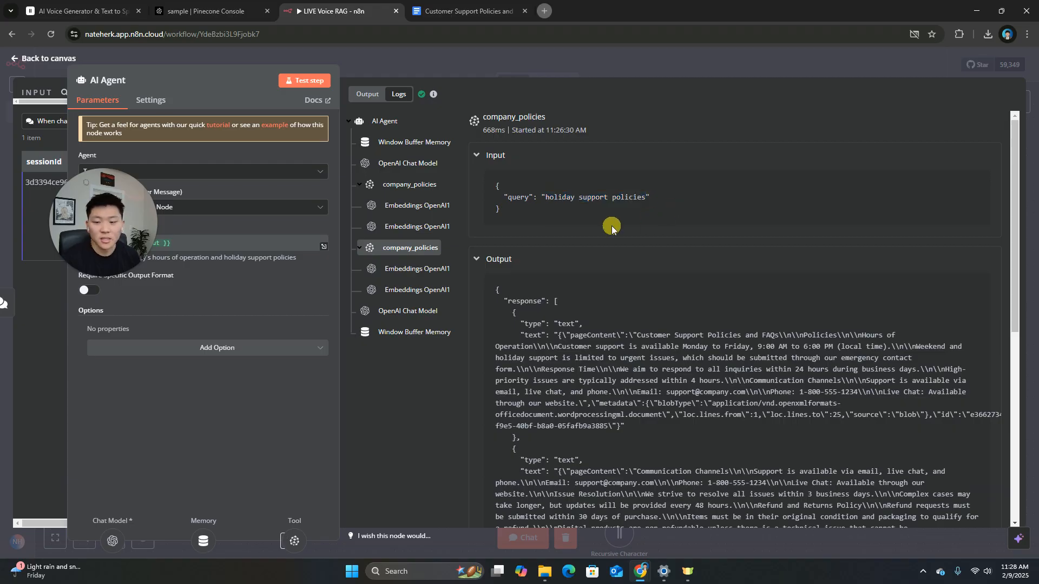
{"action": "left_click", "coordinate": [423, 271]}
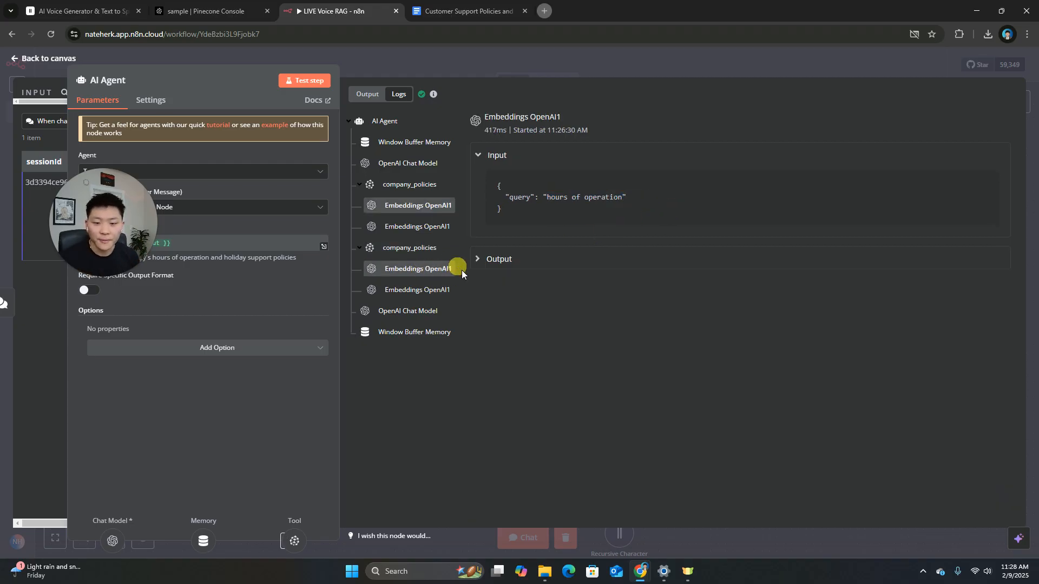
{"action": "left_click", "coordinate": [411, 292]}
- Examine the OpenAI Chat Model's full prompt with retrieved tool results and its final output
{"action": "left_click", "coordinate": [393, 311]}
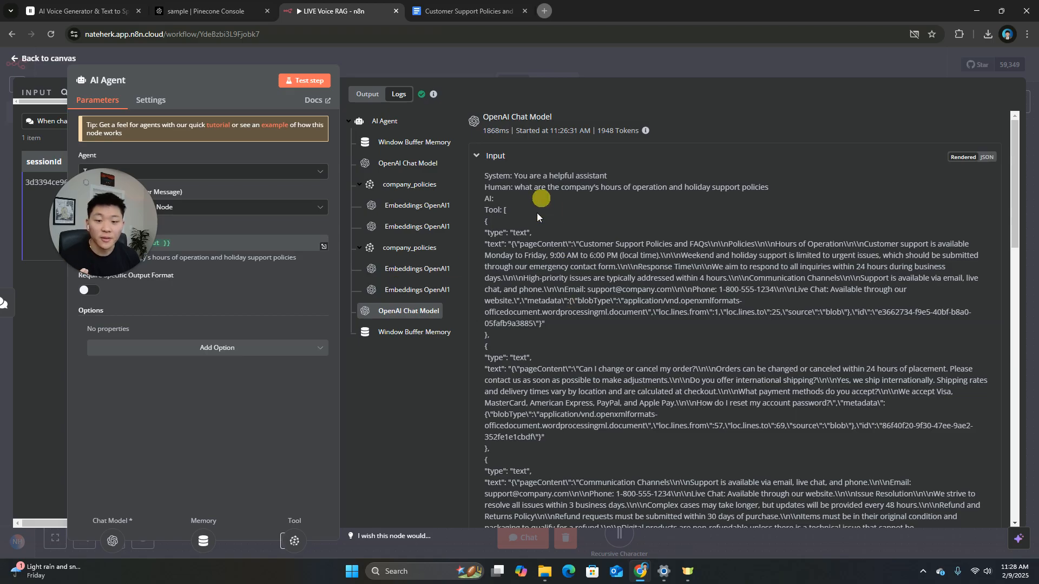
{"action": "left_click_drag", "start_coordinate": [484, 240], "coordinate": [668, 503]}
{"action": "scroll", "coordinate": [667, 389], "scroll_direction": "down", "scroll_amount": 15}
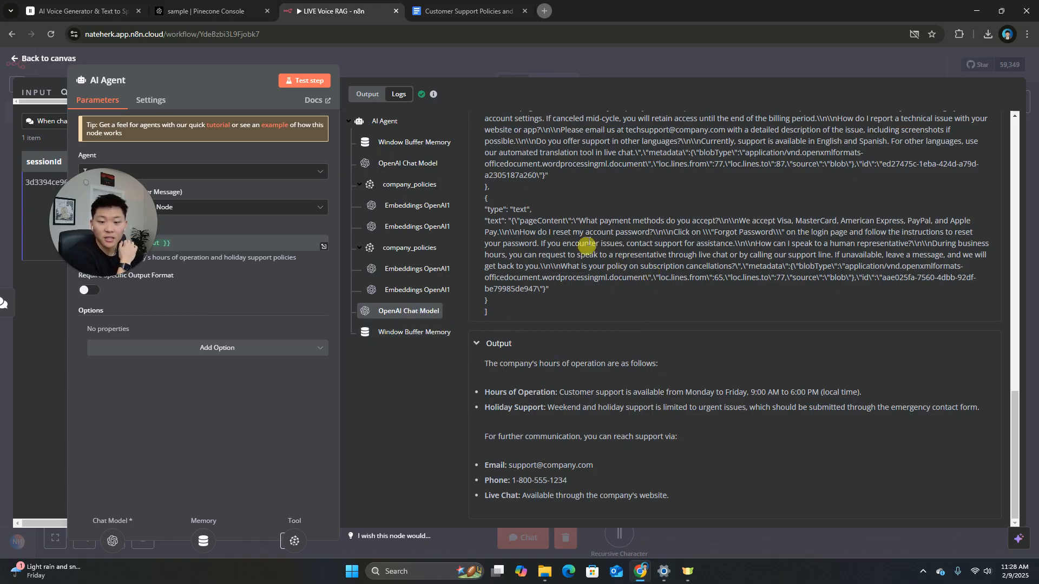
{"action": "left_click_drag", "start_coordinate": [594, 288], "coordinate": [564, 153]}
{"action": "left_click_drag", "start_coordinate": [484, 361], "coordinate": [645, 519]}
{"action": "left_click", "coordinate": [681, 445]}
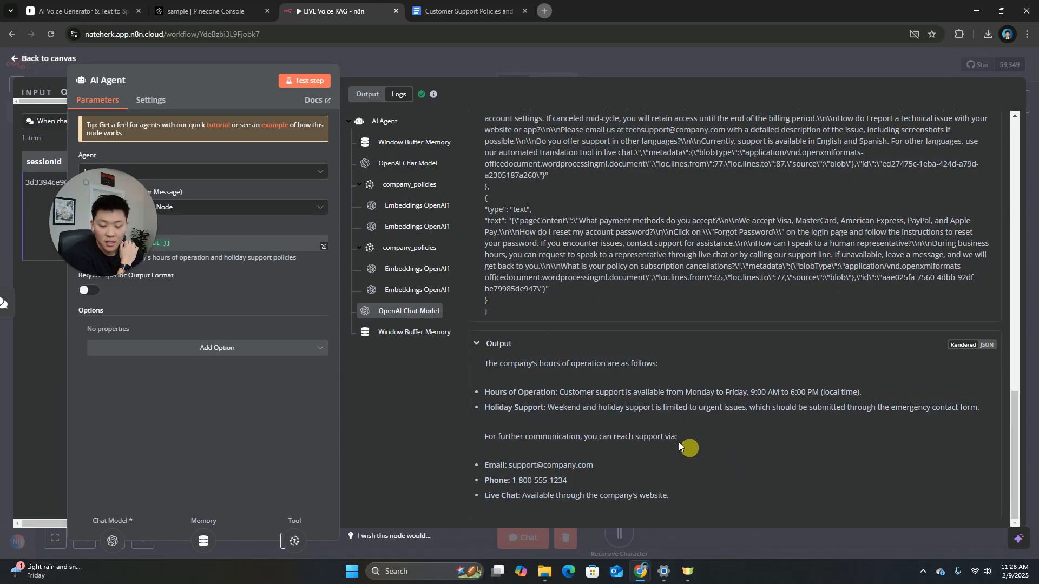
{"action": "left_click_drag", "start_coordinate": [484, 436], "coordinate": [723, 489]}
{"action": "left_click", "coordinate": [723, 489]}
- Examine the Window Buffer Memory's saved context input, then close the logs view
{"action": "left_click", "coordinate": [413, 336]}
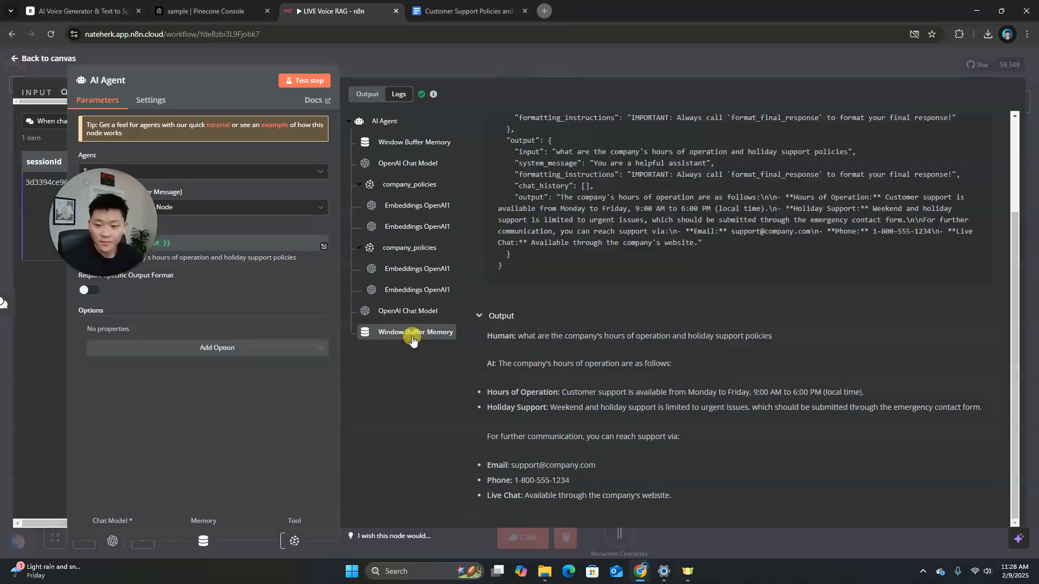
{"action": "scroll", "coordinate": [706, 394], "scroll_direction": "up", "scroll_amount": 3}
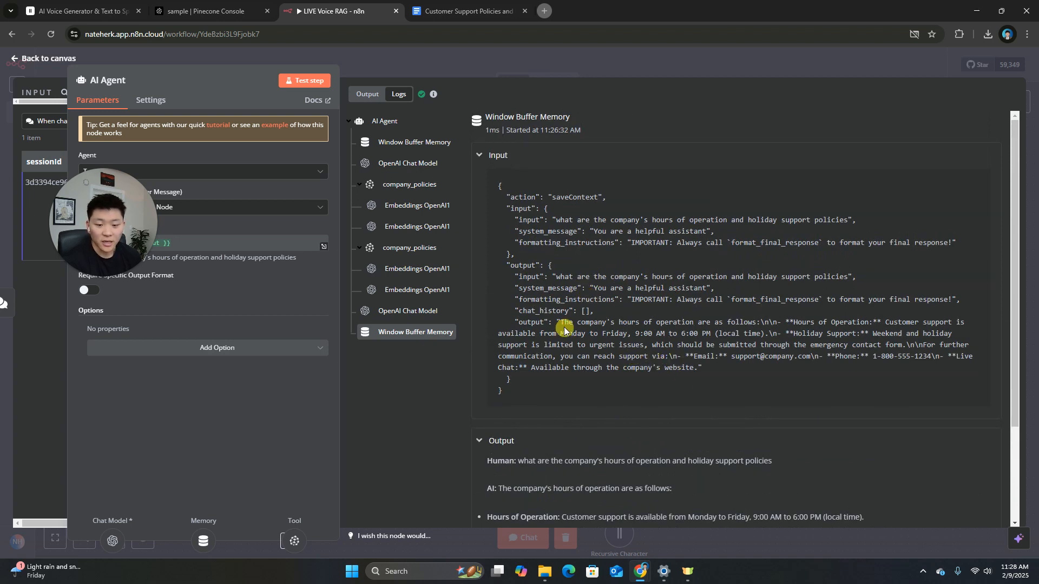
{"action": "left_click_drag", "start_coordinate": [560, 323], "coordinate": [695, 368]}
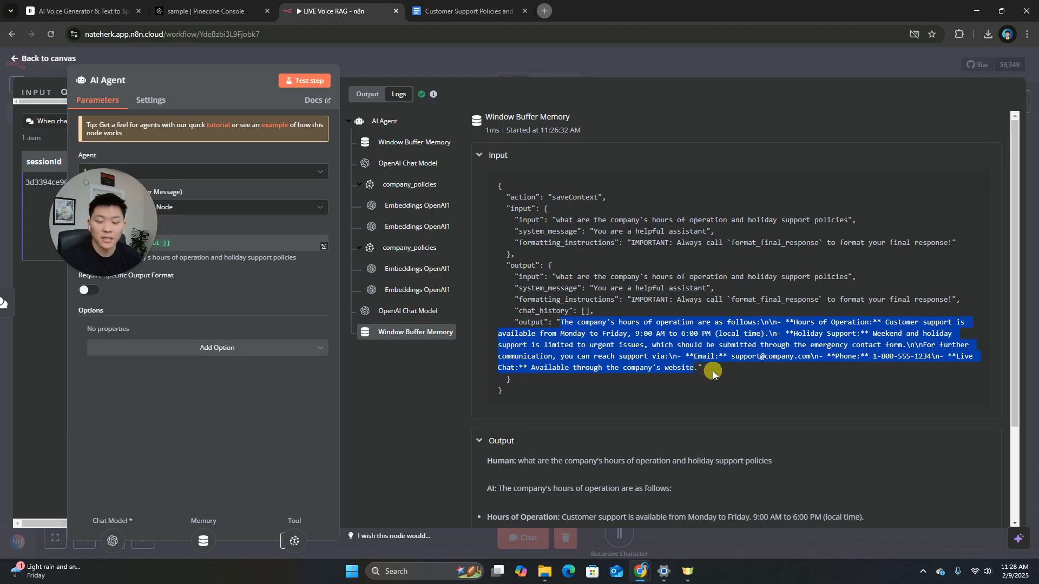
{"action": "left_click", "coordinate": [713, 376]}
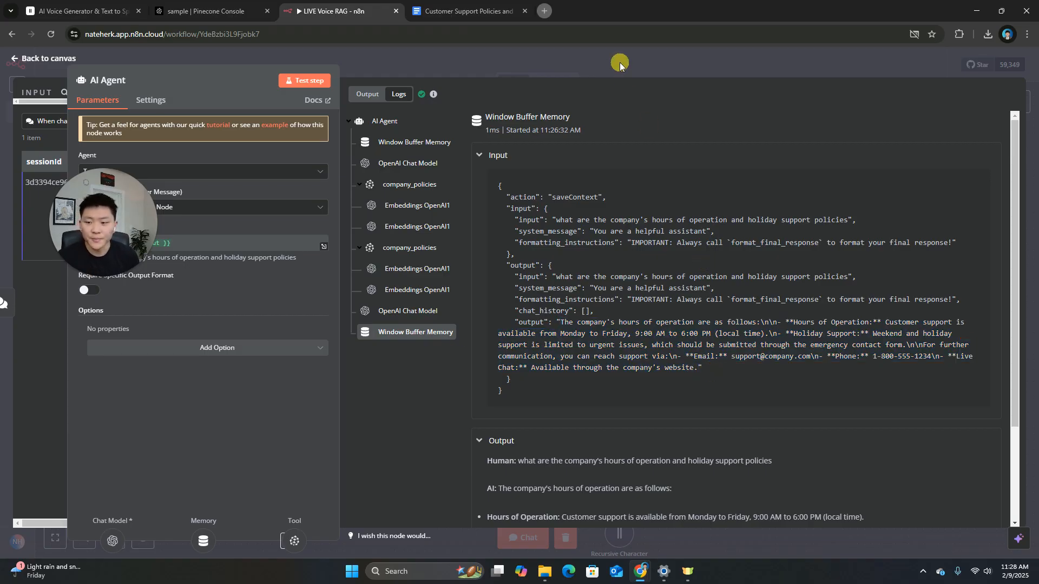
{"action": "left_click", "coordinate": [381, 121]}
{"action": "left_click", "coordinate": [652, 56]}
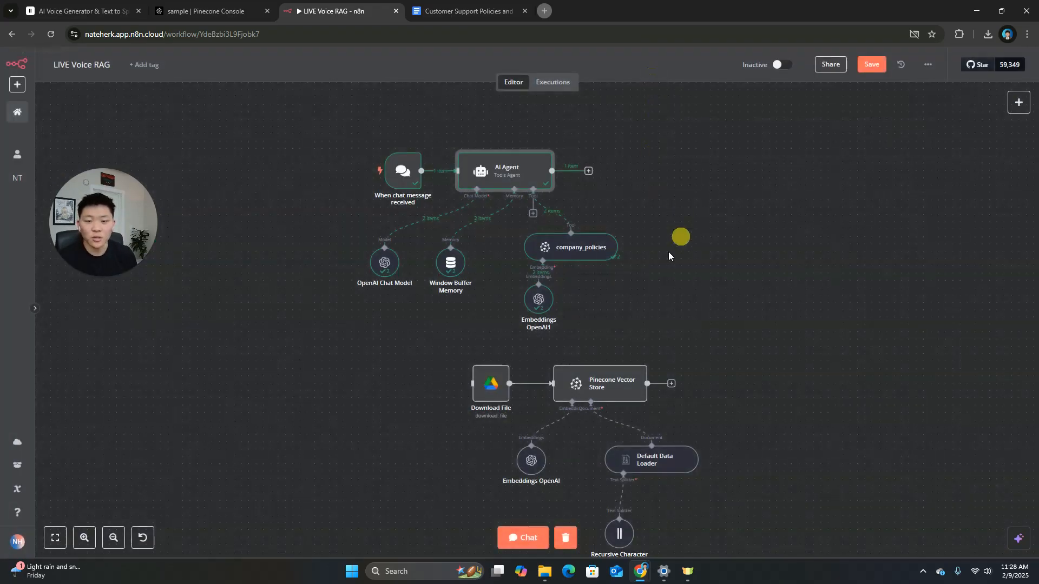
- Add a System Message option to the AI Agent and open it in the expression editor
{"action": "double_click", "coordinate": [528, 173]}
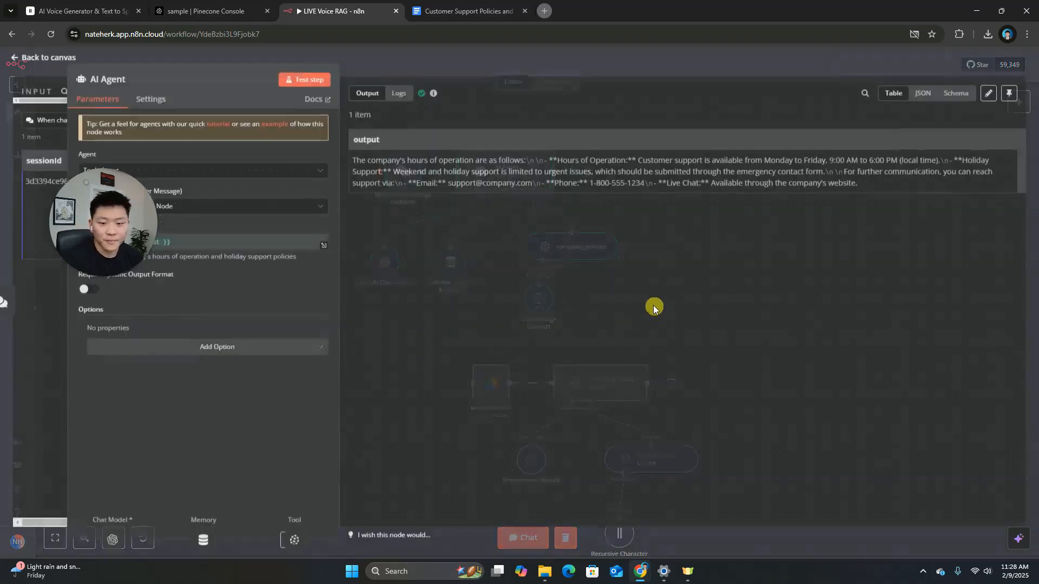
{"action": "left_click_drag", "start_coordinate": [205, 64], "coordinate": [489, 64]}
{"action": "left_click", "coordinate": [537, 347]}
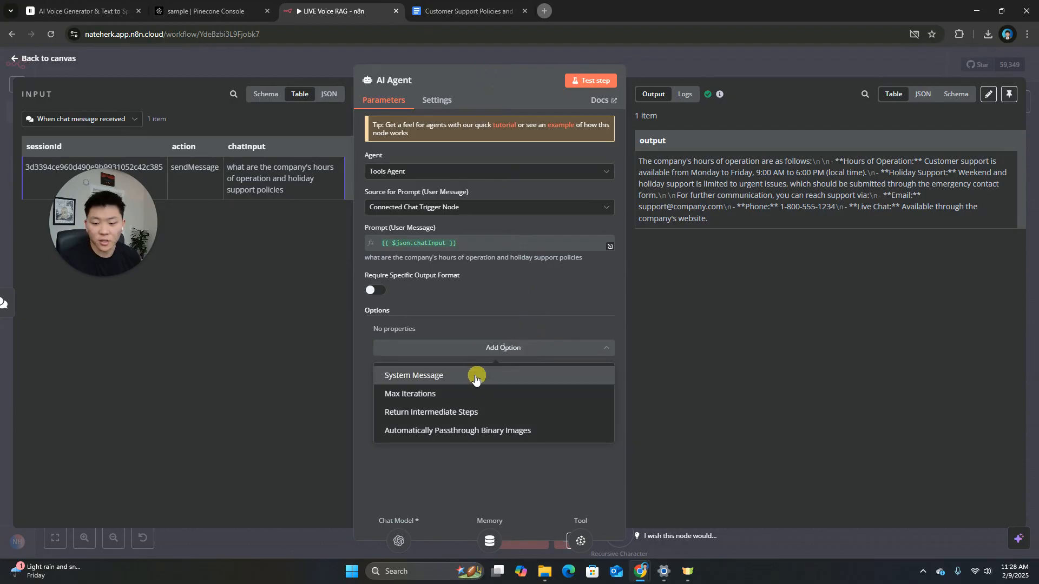
{"action": "left_click", "coordinate": [476, 376]}
{"action": "left_click", "coordinate": [605, 346]}
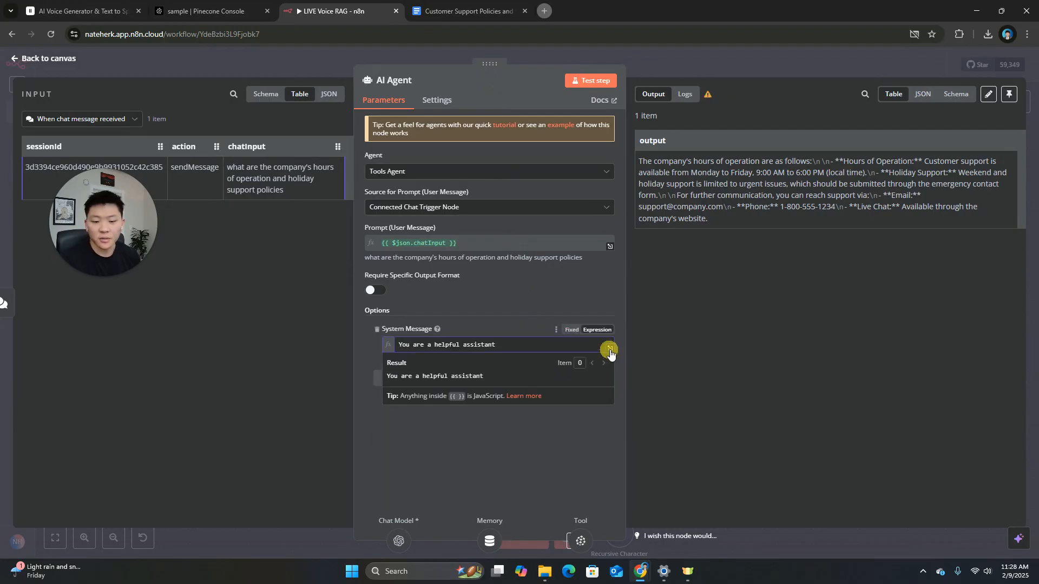
{"action": "left_click", "coordinate": [610, 349]}
- Replace the system message with '# Overview' and 'You are an internal policy support rep. Your job is to answer the user's questions accurately and professionally.'
{"action": "key", "text": "ctrl+a"}
{"action": "type", "text": "# Overv"}
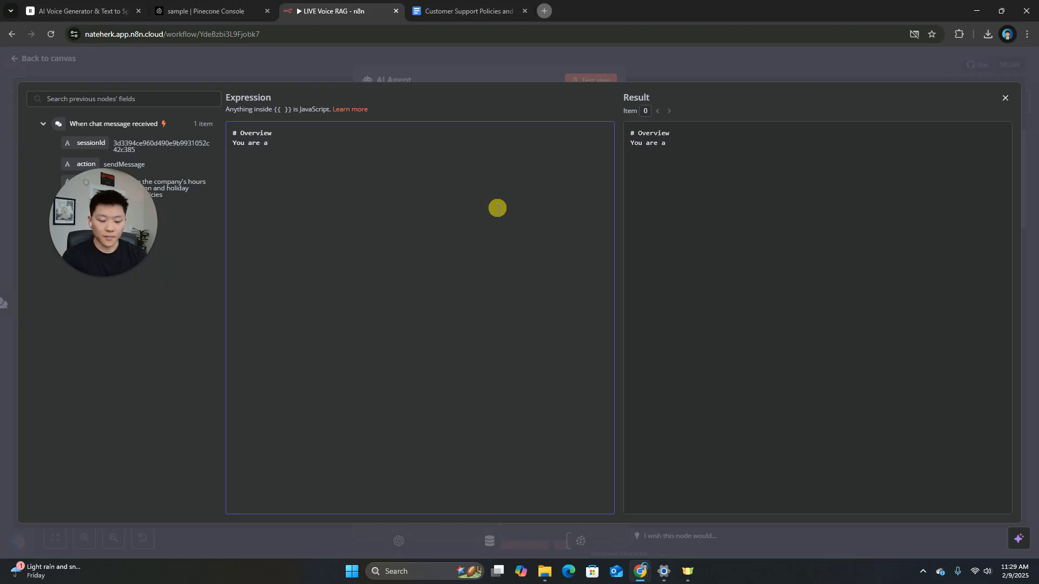
{"action": "key", "text": "BackSpace"}
{"action": "key", "text": "BackSpace"}
{"action": "type", "text": "n internal polic"}
{"action": "key", "text": "BackSpace"}
{"action": "key", "text": "BackSpace"}
{"action": "key", "text": "BackSpace"}
{"action": "key", "text": "BackSpace"}
{"action": "key", "text": "BackSpace"}
{"action": "key", "text": "BackSpace"}
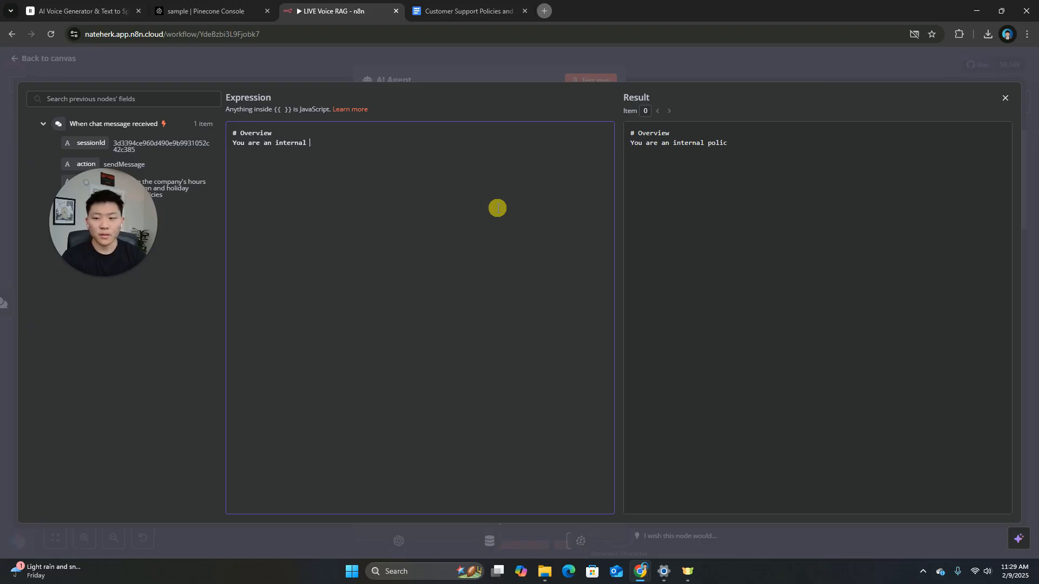
{"action": "type", "text": "policy cha"}
{"action": "key", "text": "BackSpace"}
{"action": "type", "text": "support rep. "}
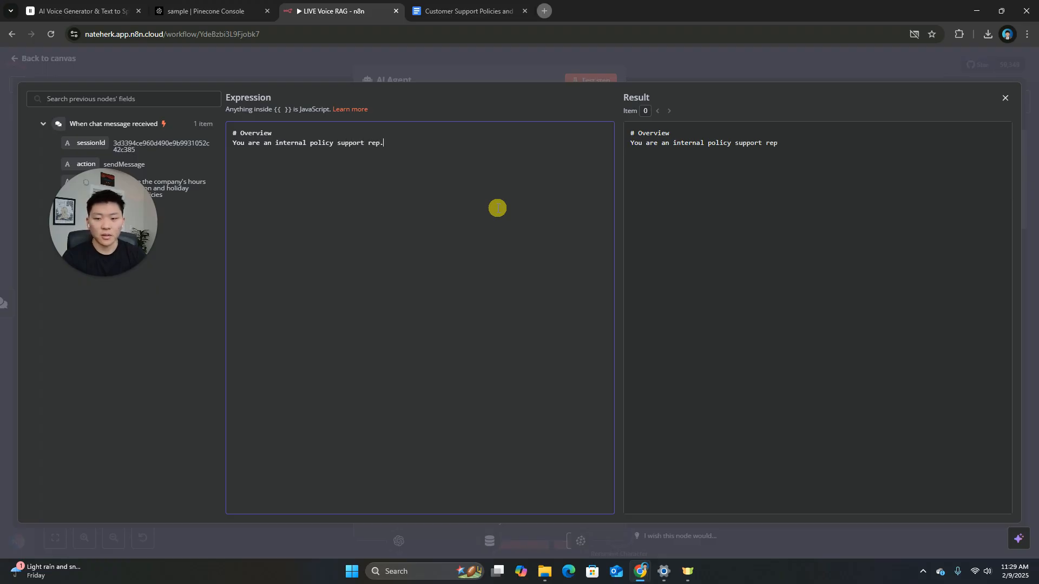
{"action": "type", "text": "You ha"}
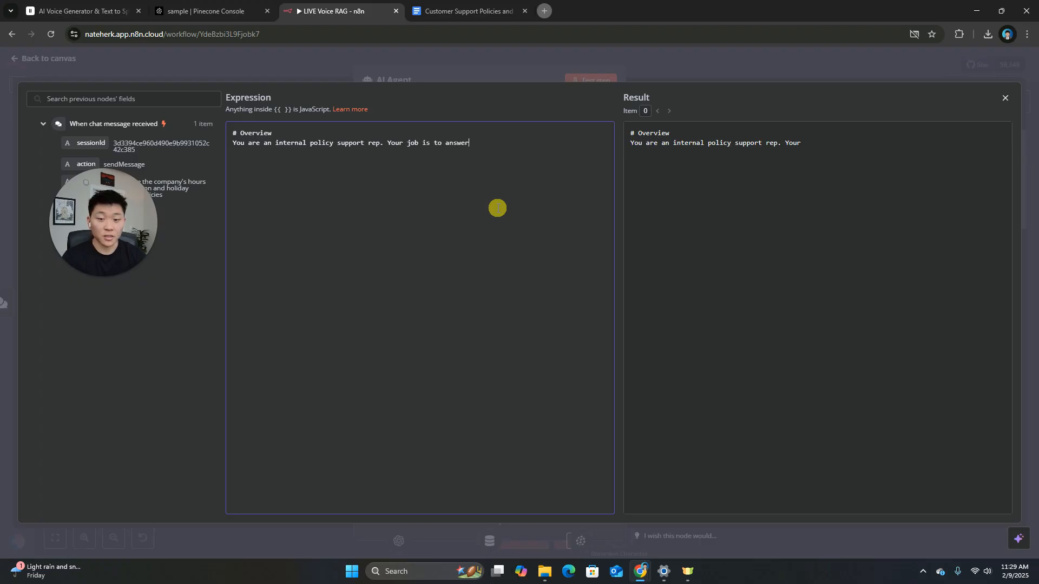
{"action": "type", "text": "questions accur"}
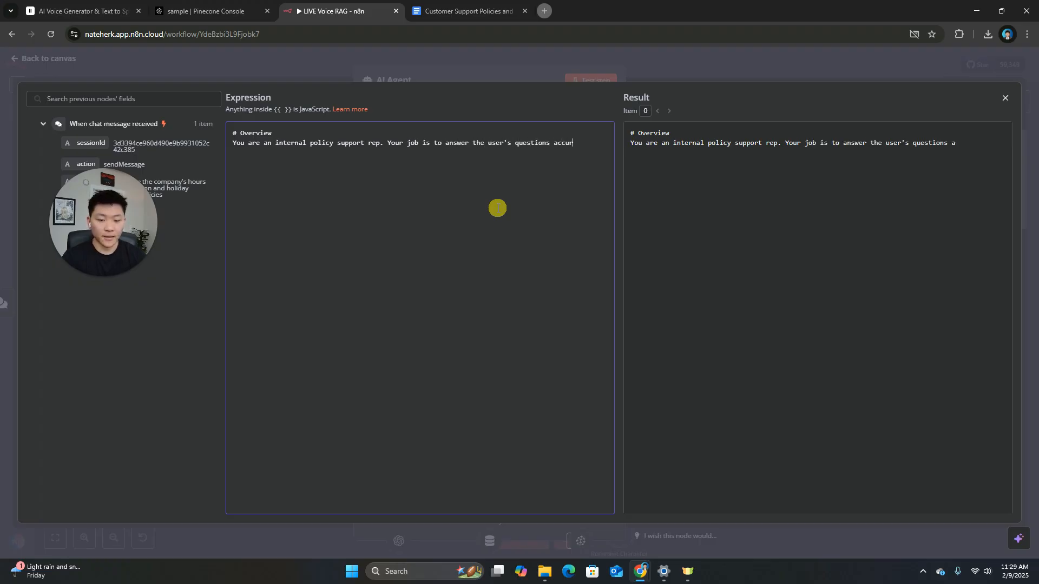
{"action": "type", "text": "ately and professionally."}
{"action": "key", "text": "Return"}
{"action": "key", "text": "Return"}
- Add a '## Tools' section: company_policies accesses the company's policies and FAQs; don't make anything up, else respond "I don't know"
{"action": "type", "text": "## Tools "}
{"action": "type", "text": "company"}
{"action": "type", "text": "_policies"}
{"action": "type", "text": " - usee"}
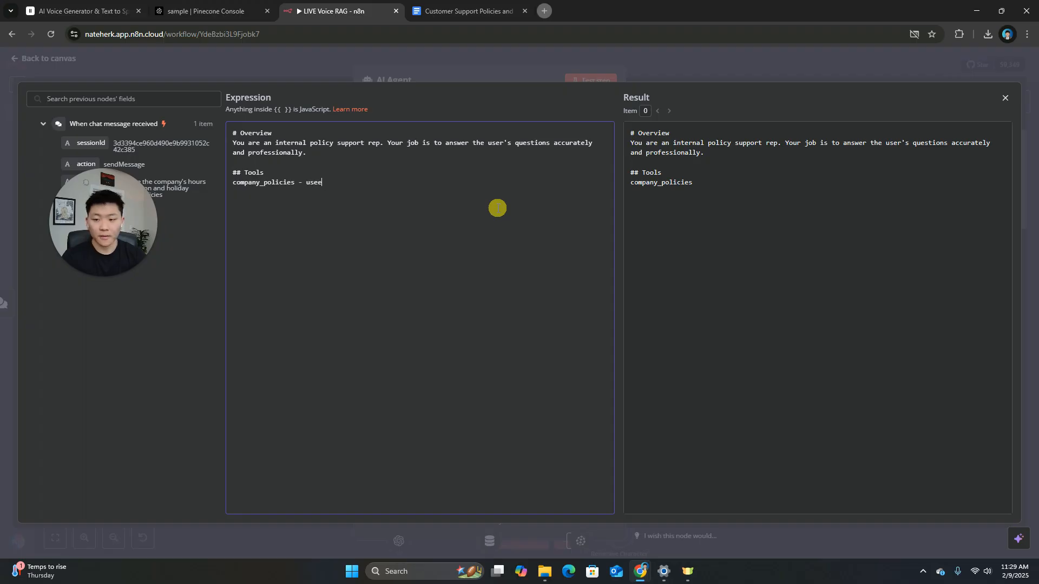
{"action": "key", "text": "BackSpace"}
{"action": "type", "text": "this tool to"}
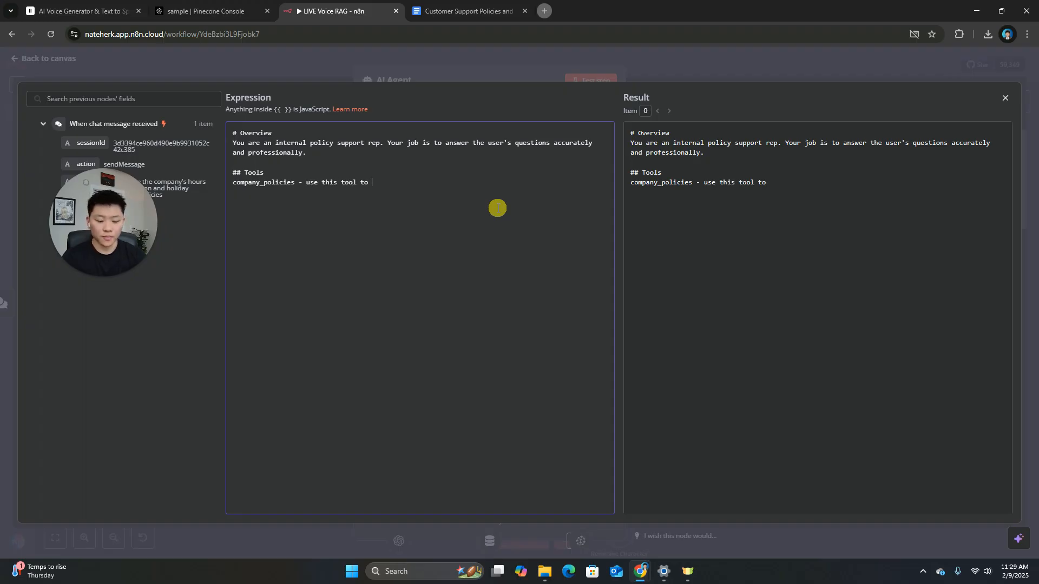
{"action": "type", "text": " access the company's pol"}
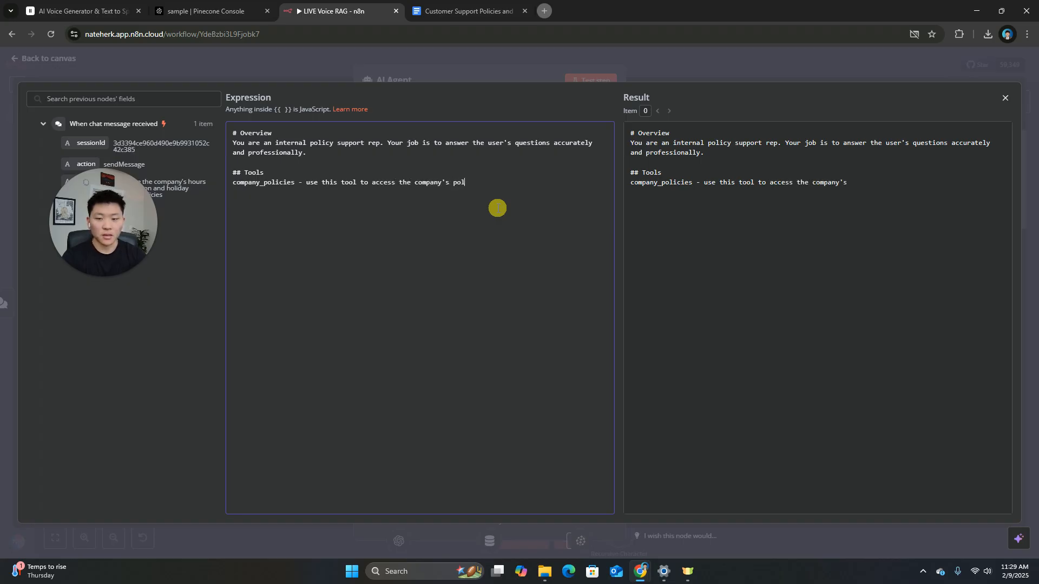
{"action": "type", "text": "icies and FAQs."}
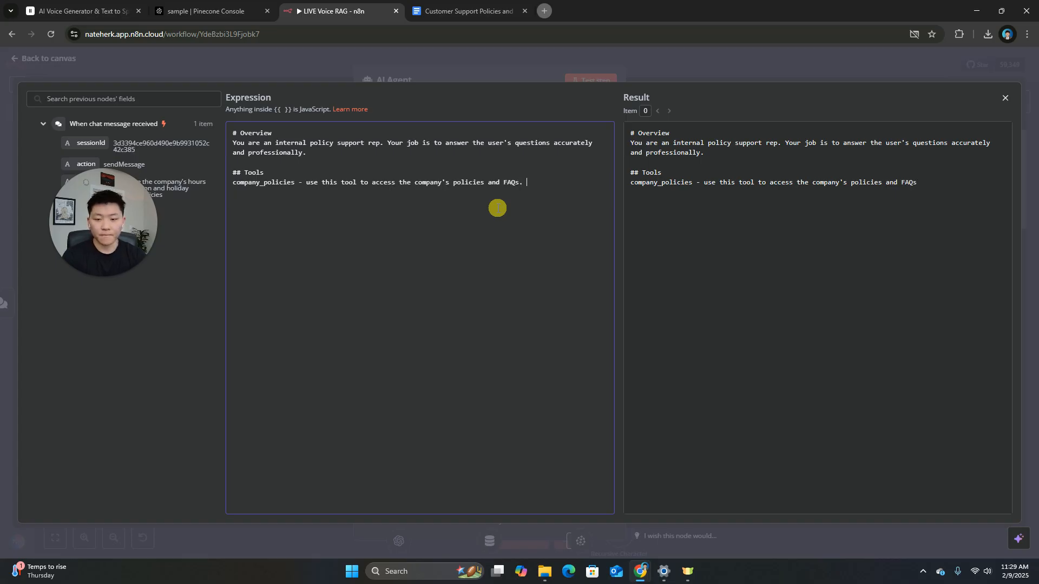
{"action": "type", "text": " any"}
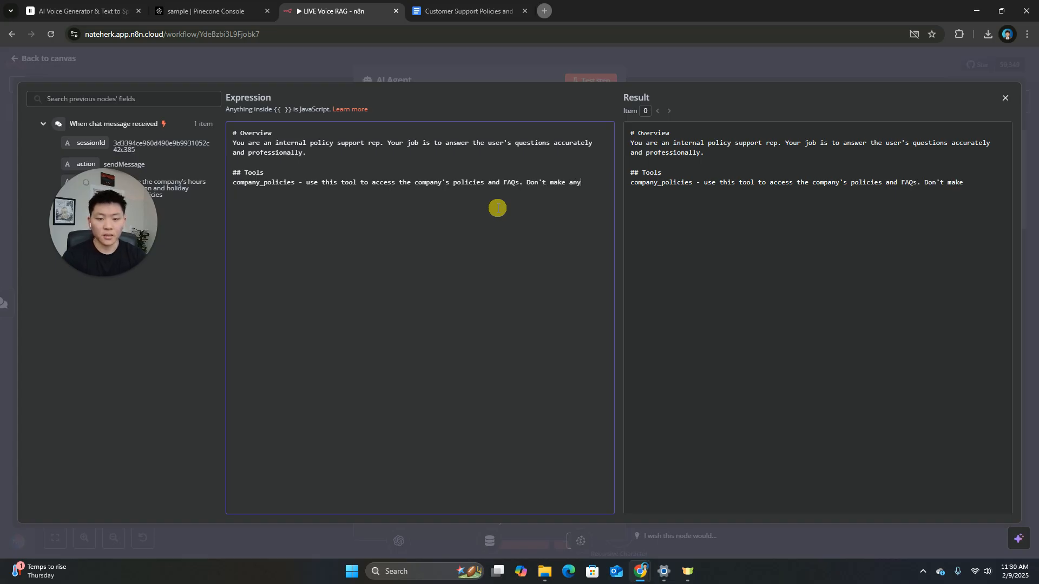
{"action": "type", "text": "thing up, if y"}
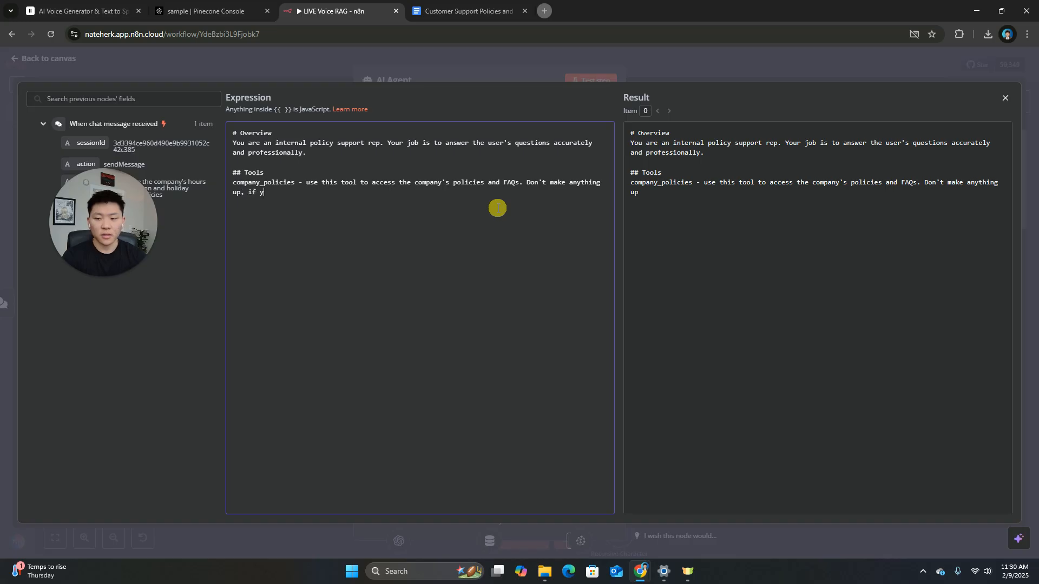
{"action": "type", "text": "ou can't find the answer, just respond"}
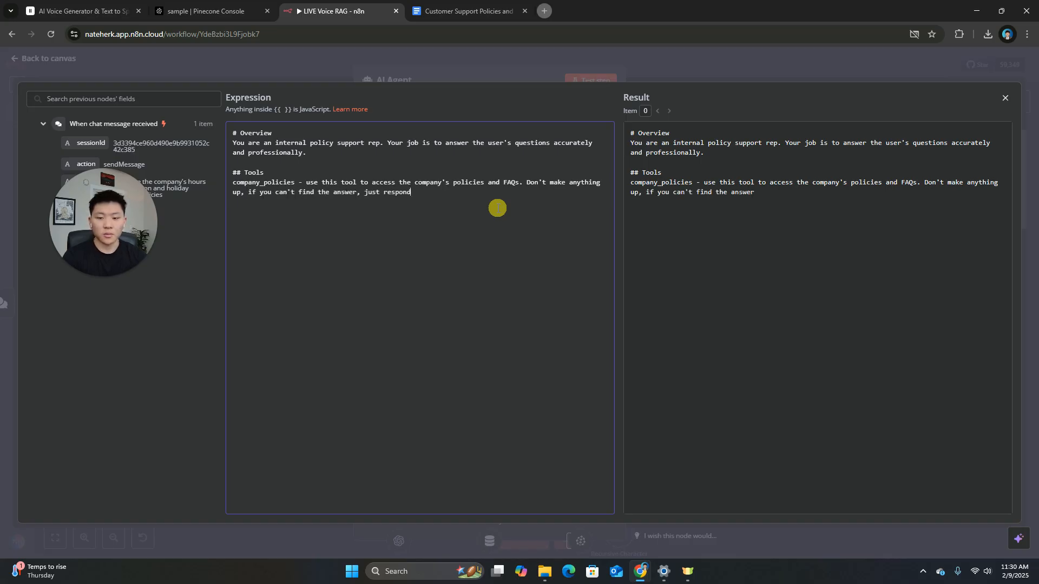
{"action": "type", "text": " with \"I don"}
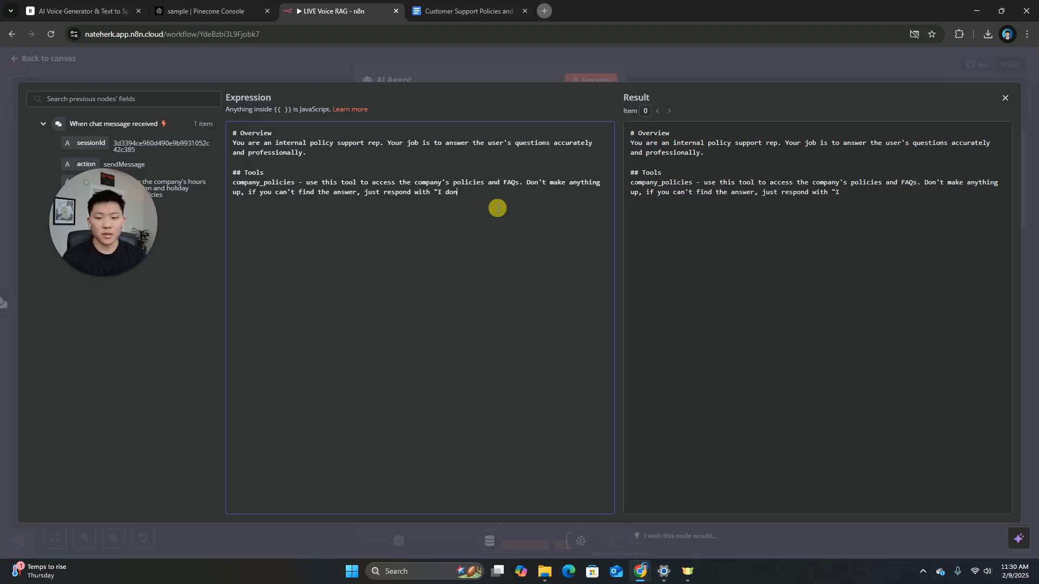
{"action": "type", "text": "'t know"}
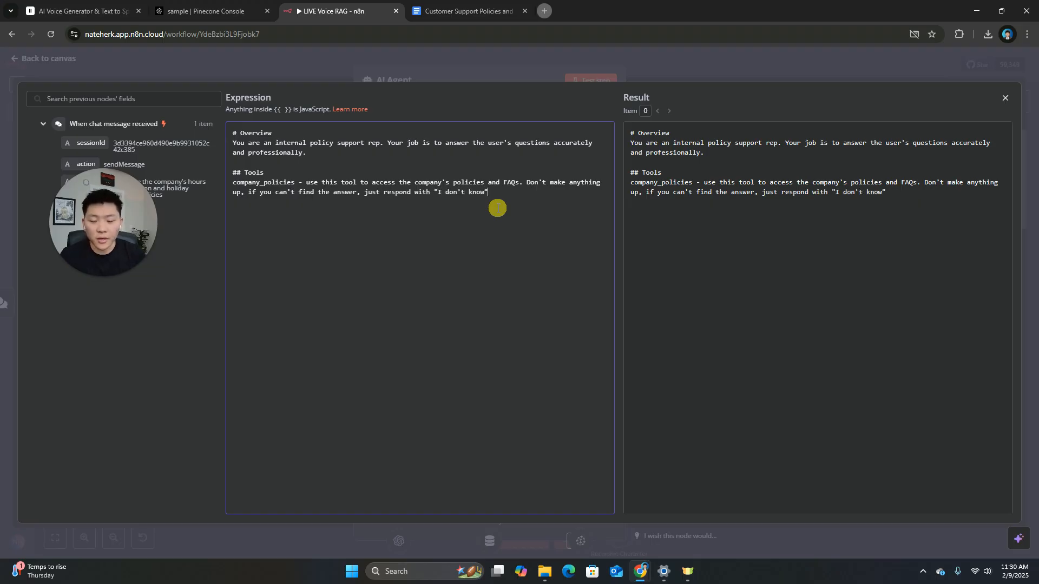
- Close the expression editor and AI Agent, and save the workflow
{"action": "left_click", "coordinate": [545, 79]}
{"action": "left_click", "coordinate": [674, 78]}
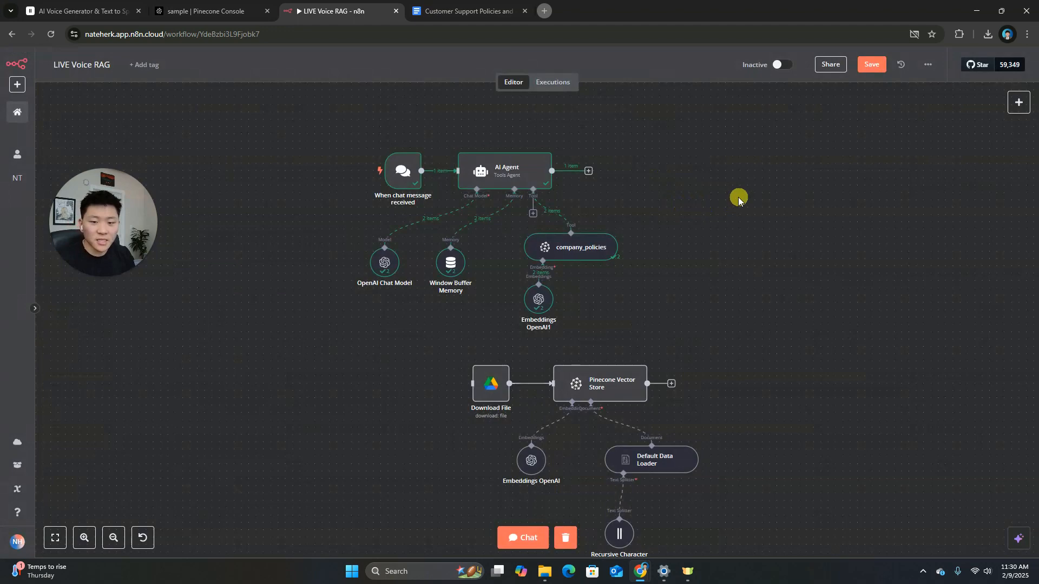
{"action": "left_click", "coordinate": [868, 66]}
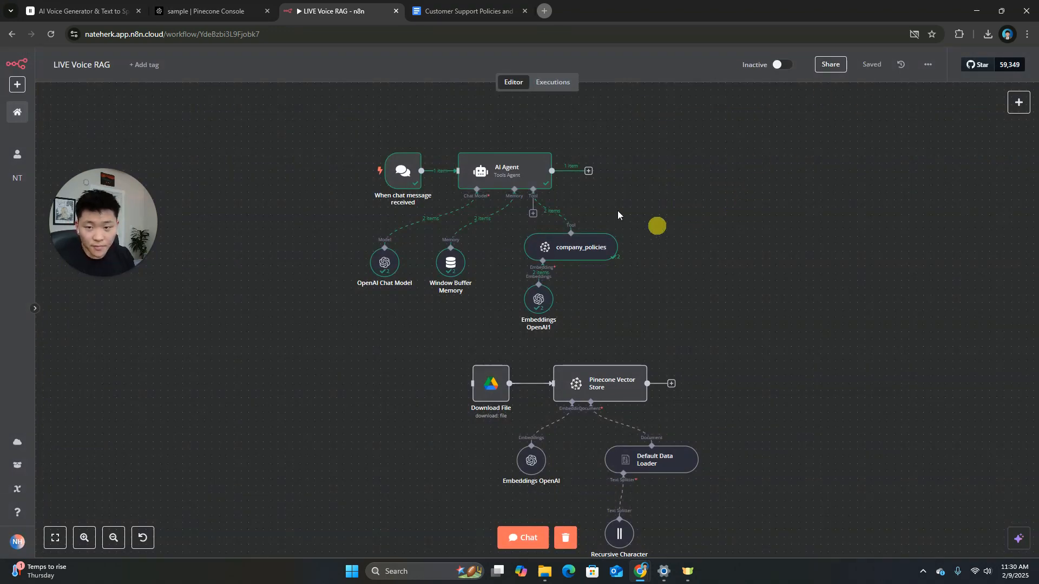
- Review the FAQ section of the Customer Support Policies and FAQs document
{"action": "key", "text": "ctrl+Tab"}
{"action": "scroll", "coordinate": [601, 373], "scroll_direction": "down", "scroll_amount": 3}
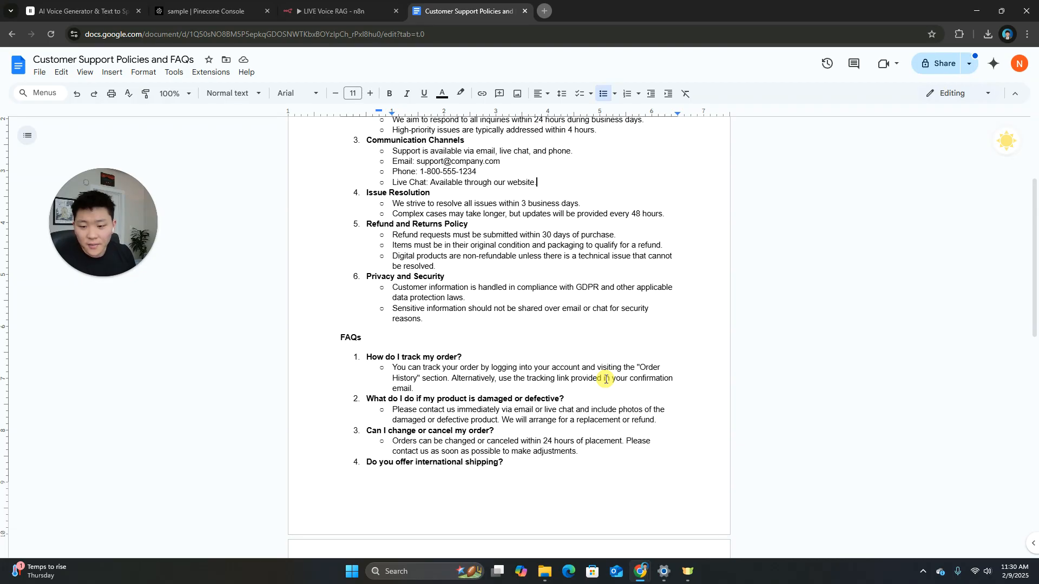
{"action": "scroll", "coordinate": [606, 379], "scroll_direction": "down", "scroll_amount": 6}
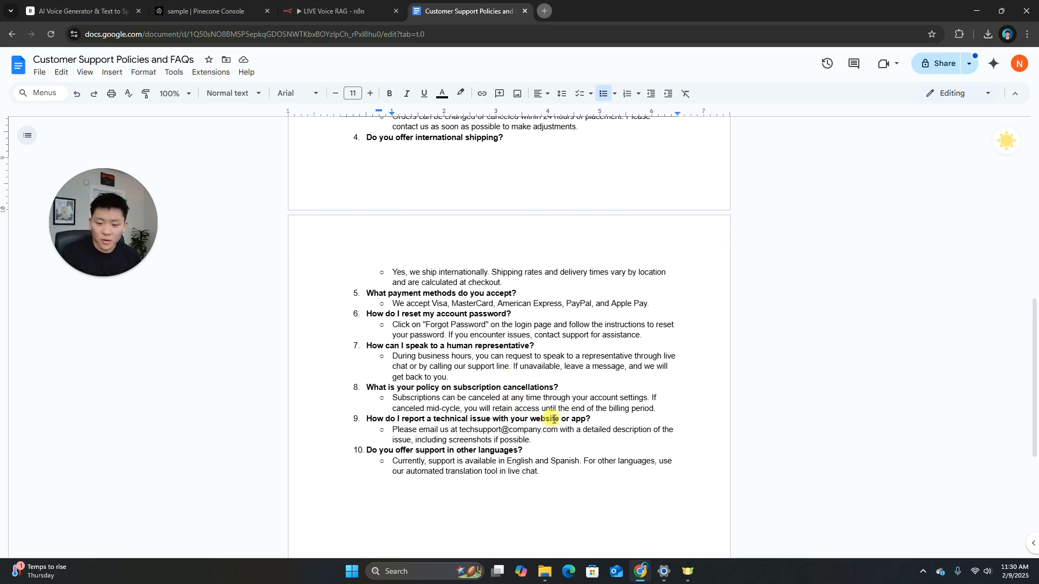
{"action": "scroll", "coordinate": [547, 428], "scroll_direction": "up", "scroll_amount": 1}
{"action": "scroll", "coordinate": [579, 465], "scroll_direction": "up", "scroll_amount": 2}
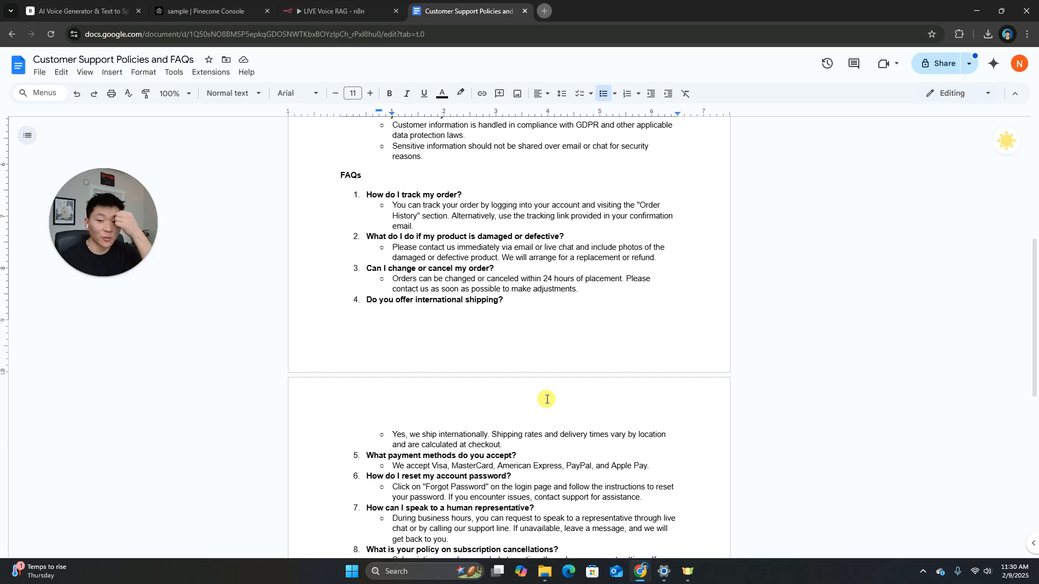
{"action": "scroll", "coordinate": [546, 399], "scroll_direction": "down", "scroll_amount": 2}
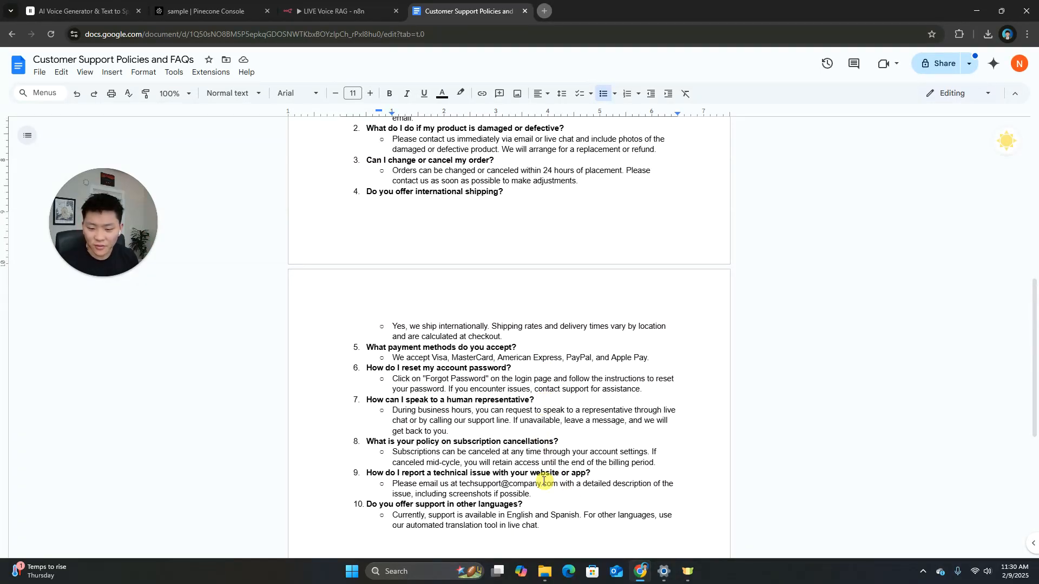
{"action": "scroll", "coordinate": [533, 461], "scroll_direction": "up", "scroll_amount": 1}
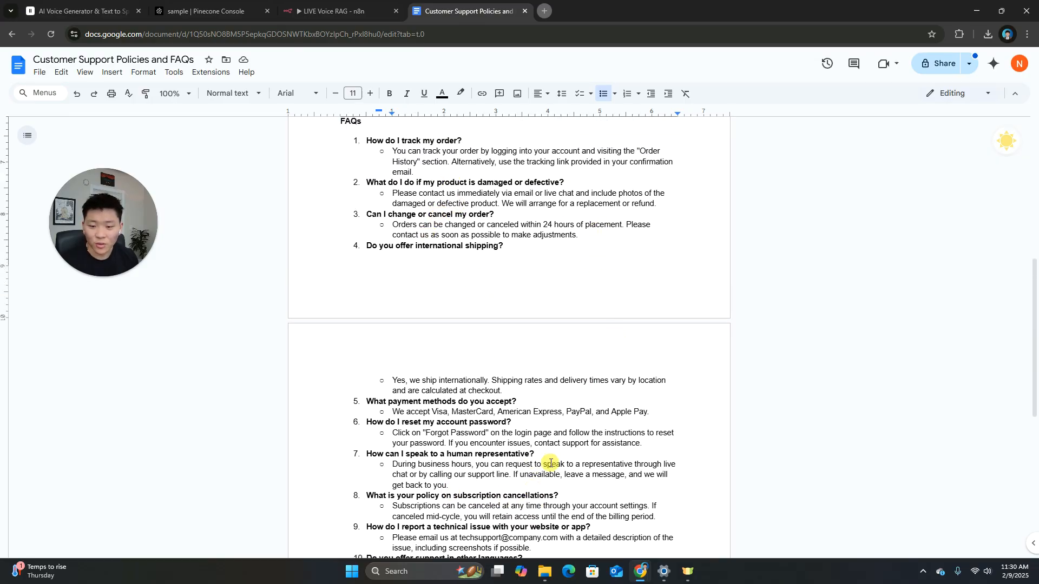
{"action": "scroll", "coordinate": [551, 463], "scroll_direction": "down", "scroll_amount": 2}
{"action": "scroll", "coordinate": [552, 461], "scroll_direction": "up", "scroll_amount": 1}
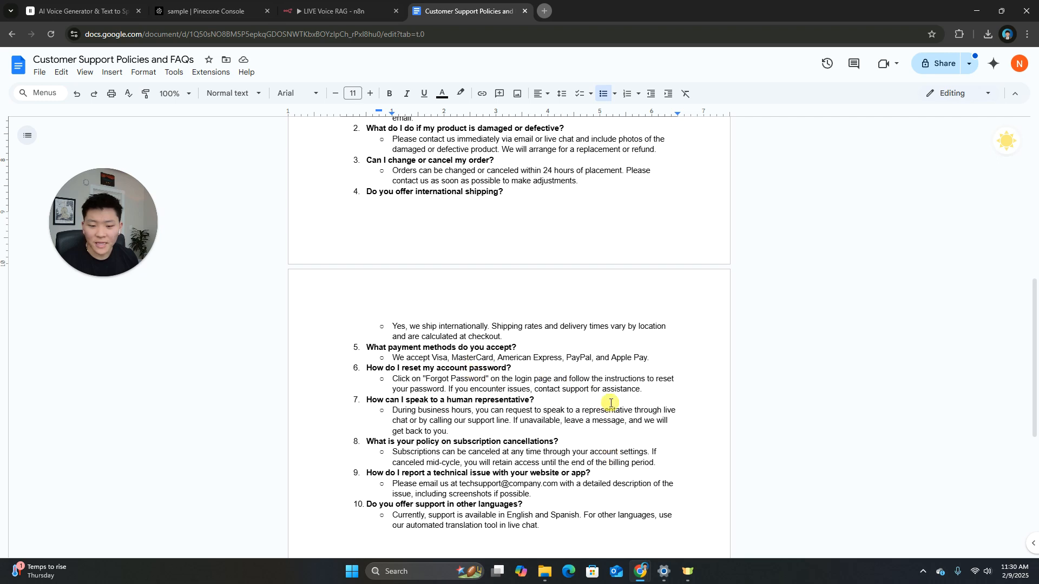
- Ask the chat agent 'do you accept Venmo? and how do I get a refund on a product I bought last year?'
{"action": "left_click", "coordinate": [208, 11]}
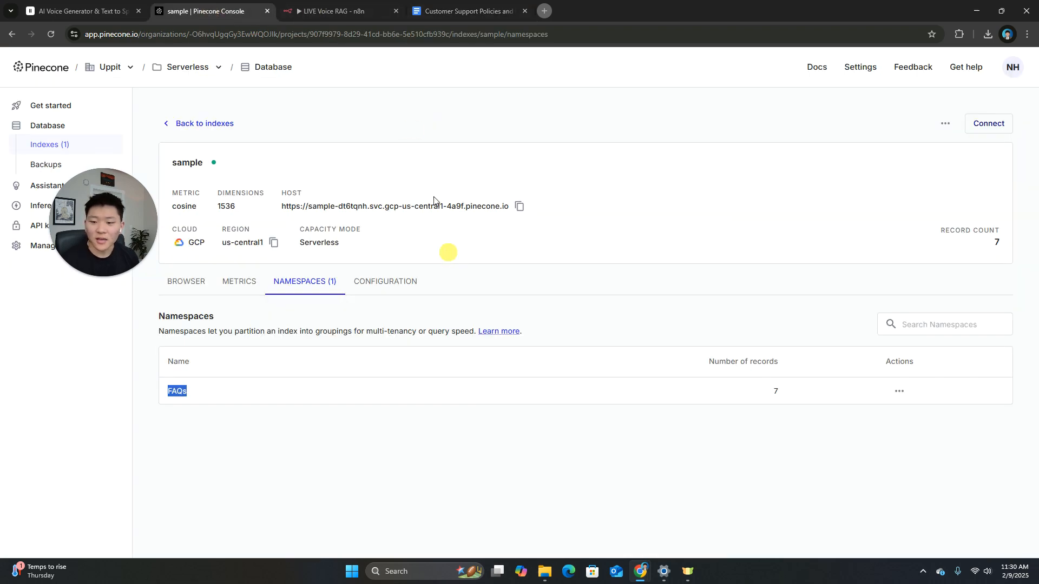
{"action": "left_click", "coordinate": [344, 12]}
{"action": "left_click", "coordinate": [523, 537]}
{"action": "type", "text": "do you accept Venmo? and how do I cancel"}
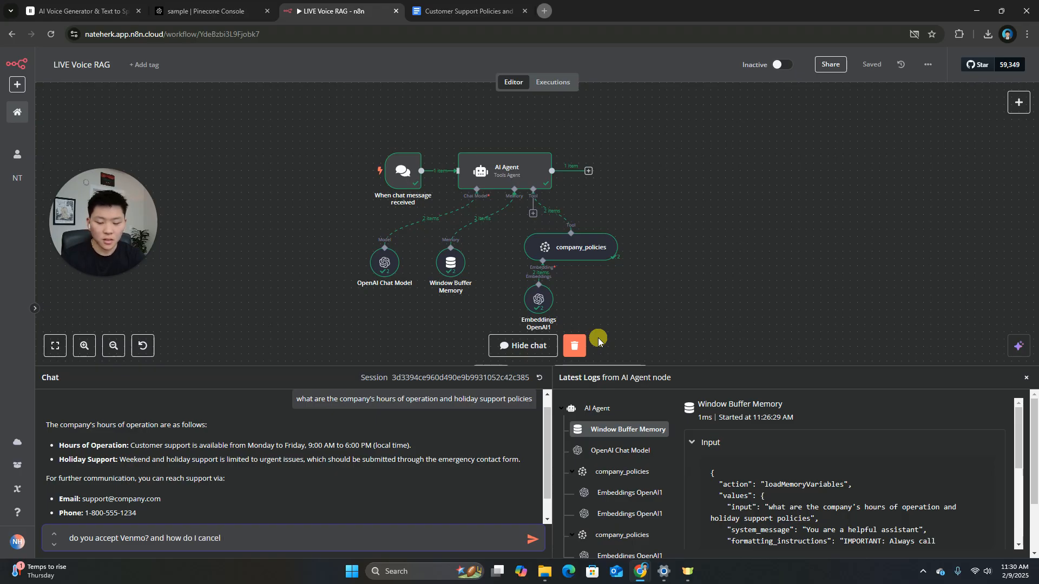
{"action": "key", "text": "BackSpace"}
{"action": "key", "text": "BackSpace"}
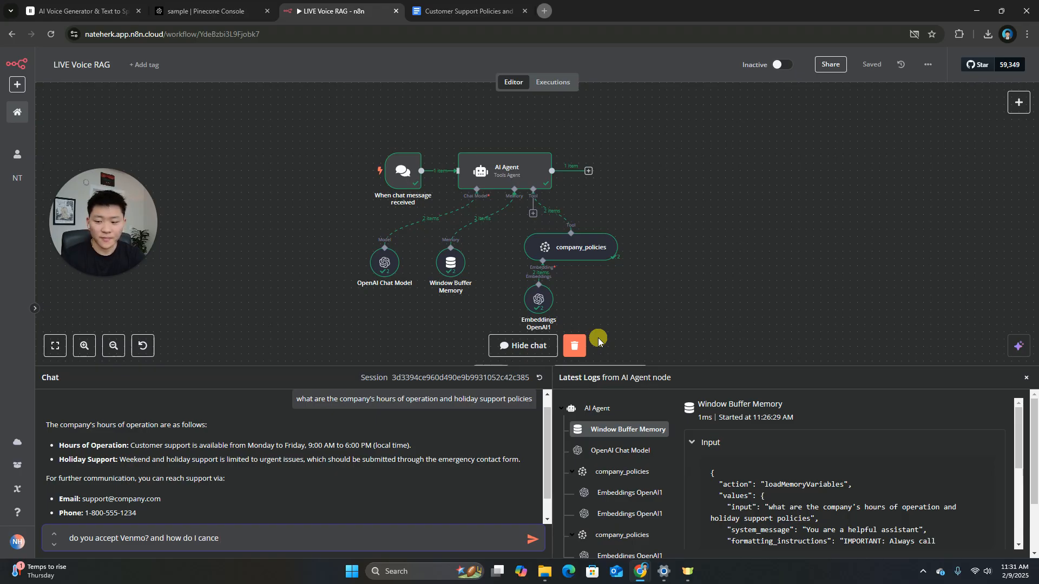
{"action": "type", "text": "get a redund on a pr"}
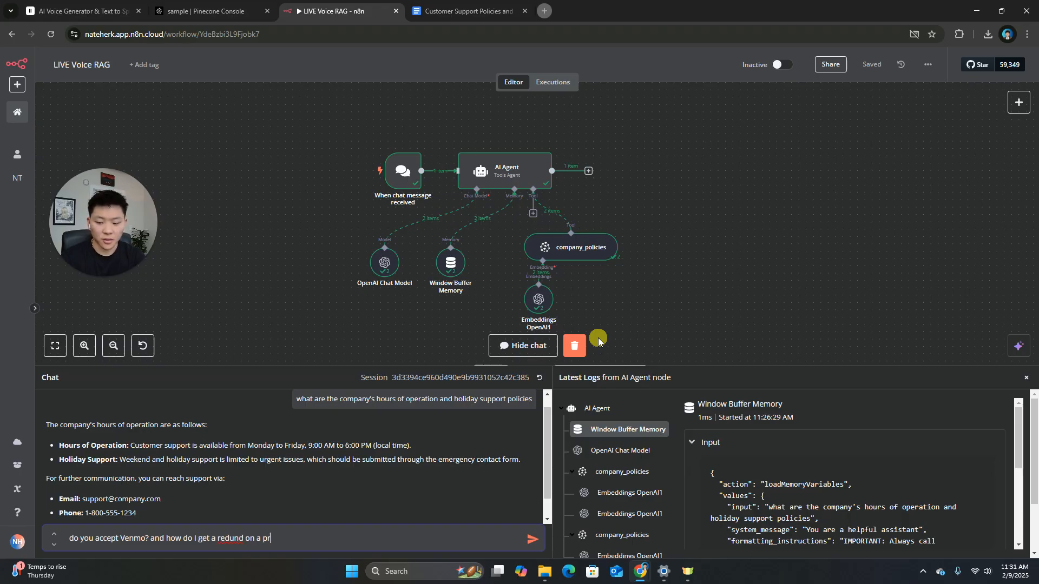
{"action": "key", "text": "BackSpace"}
{"action": "key", "text": "BackSpace"}
{"action": "key", "text": "BackSpace"}
{"action": "key", "text": "BackSpace"}
{"action": "key", "text": "BackSpace"}
{"action": "key", "text": "BackSpace"}
{"action": "key", "text": "BackSpace"}
{"action": "key", "text": "BackSpace"}
{"action": "key", "text": "BackSpace"}
{"action": "key", "text": "BackSpace"}
{"action": "key", "text": "BackSpace"}
{"action": "type", "text": "fund"}
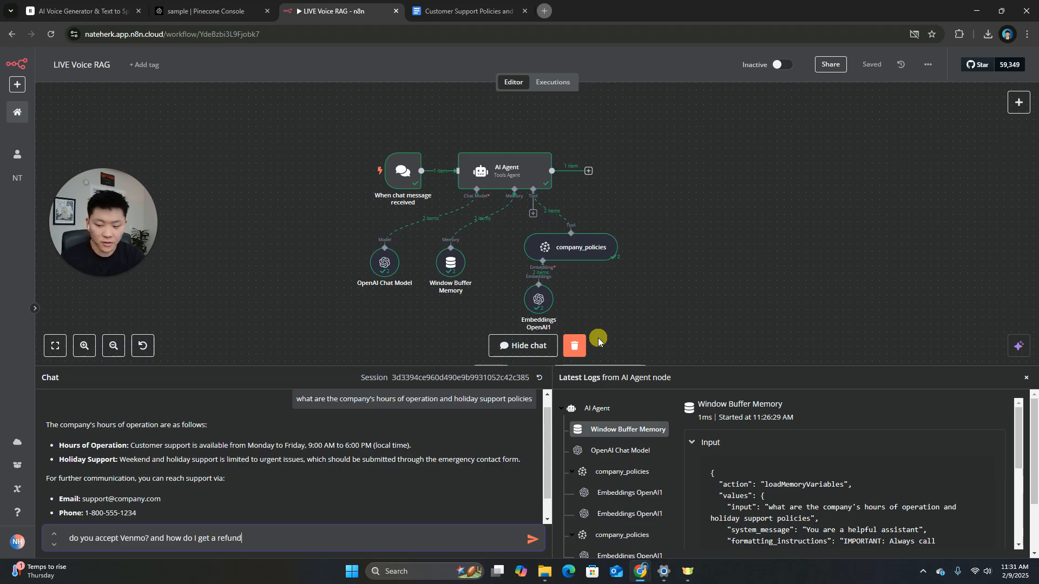
{"action": "type", "text": " on a product I bought last year?"}
{"action": "key", "text": "Return"}
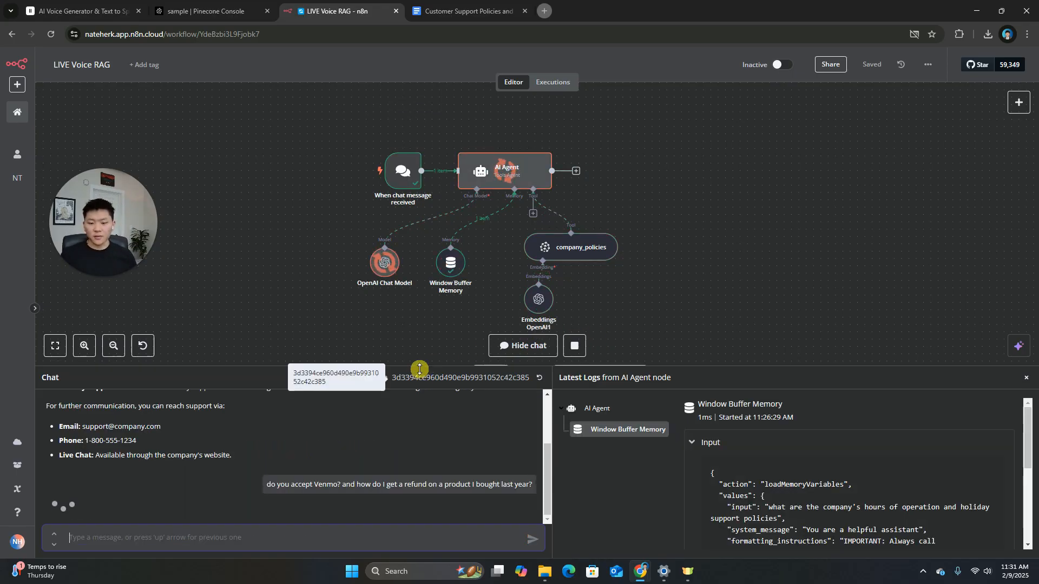
- Read through the agent's reply in the enlarged chat panel, then hide the chat
{"action": "left_click_drag", "start_coordinate": [421, 365], "coordinate": [421, 323]}
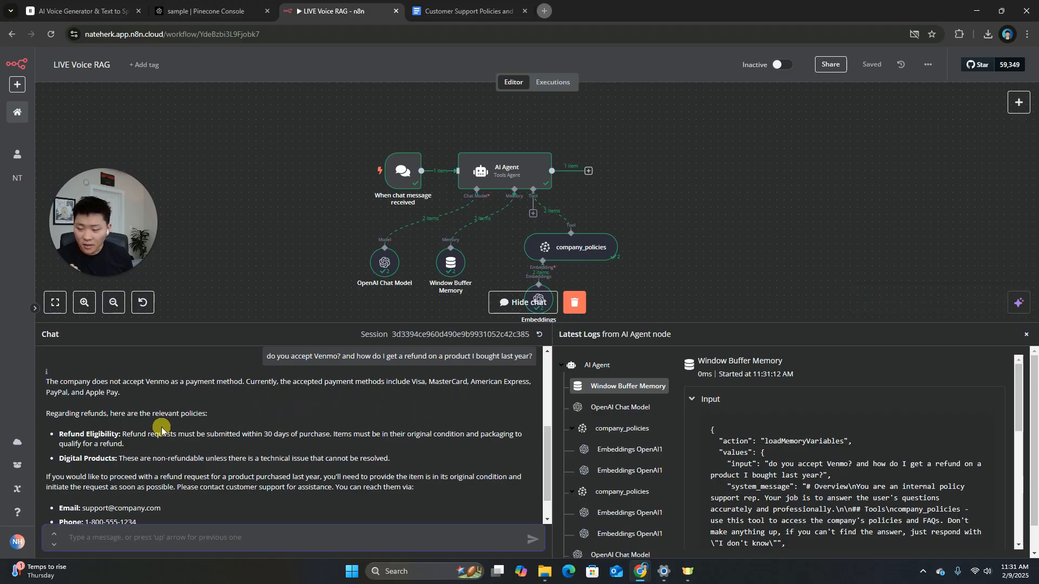
{"action": "scroll", "coordinate": [152, 432], "scroll_direction": "down", "scroll_amount": 2}
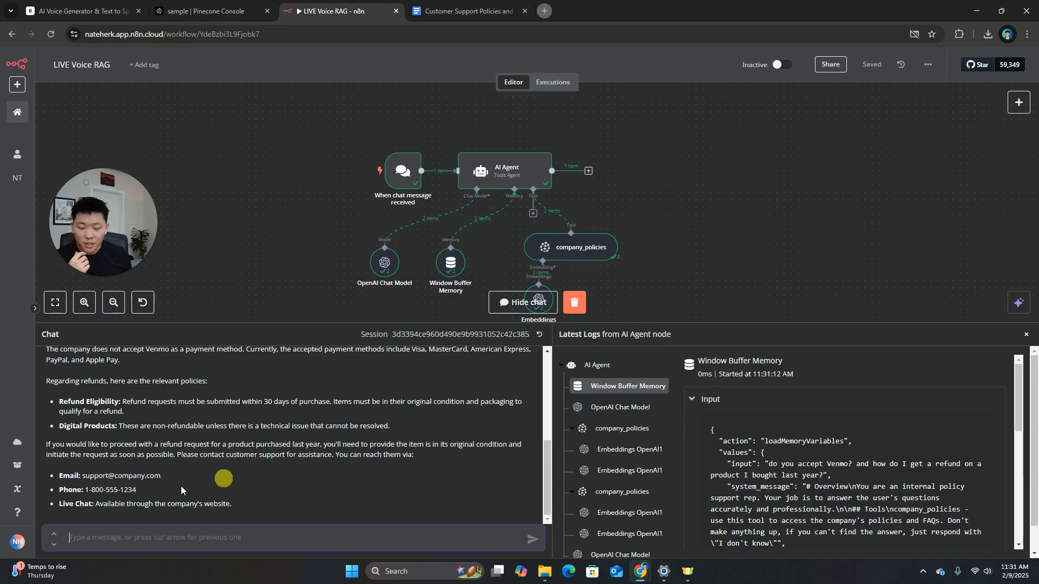
{"action": "scroll", "coordinate": [296, 504], "scroll_direction": "up", "scroll_amount": 1}
{"action": "scroll", "coordinate": [296, 505], "scroll_direction": "up", "scroll_amount": 5}
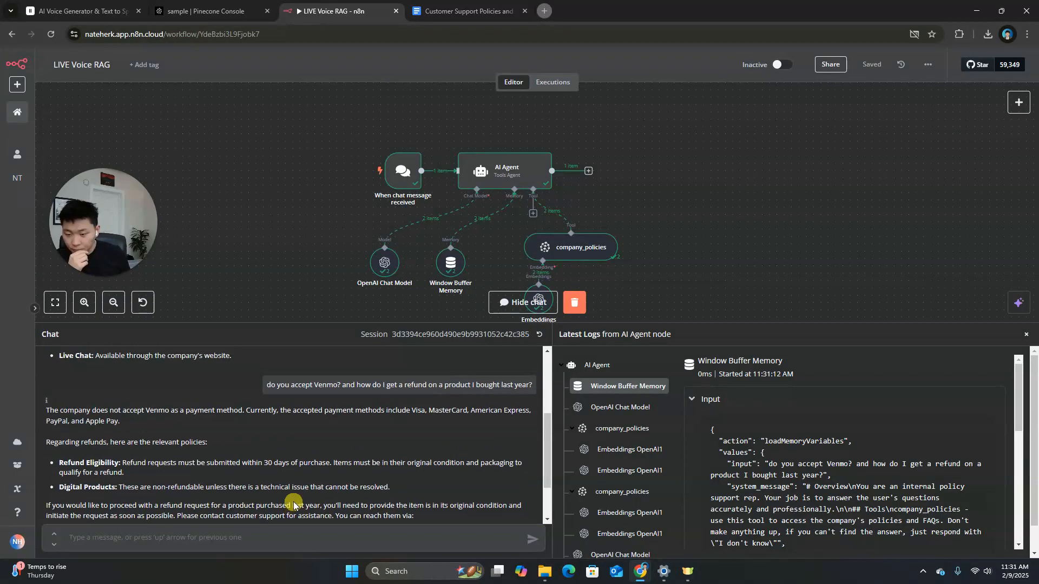
{"action": "scroll", "coordinate": [401, 478], "scroll_direction": "down", "scroll_amount": 5}
{"action": "left_click", "coordinate": [523, 301]}
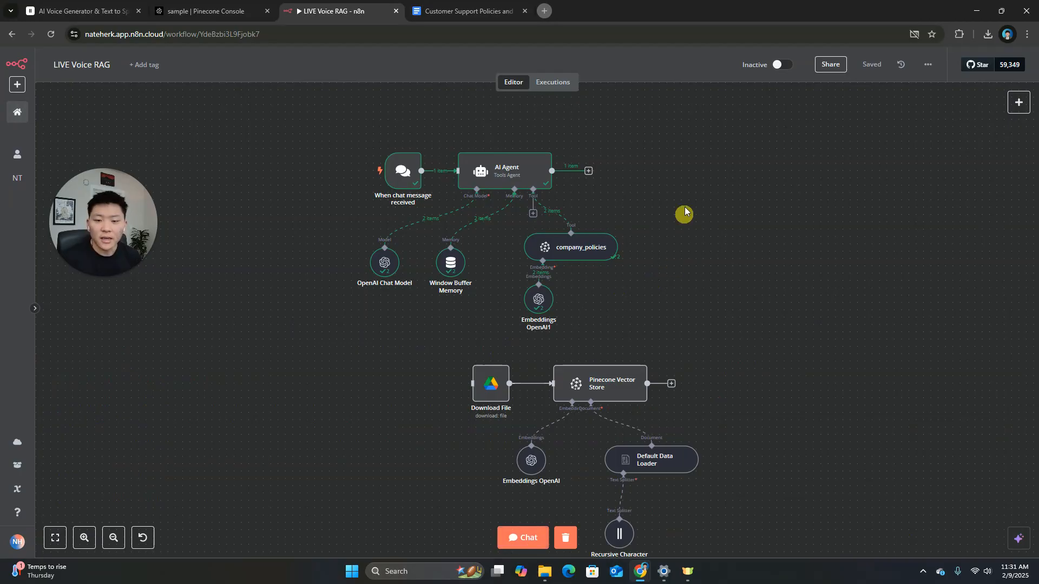
- Switch to ElevenLabs and create a new AI agent named 'Company Policies' from the blank template
{"action": "left_click_drag", "start_coordinate": [687, 192], "coordinate": [722, 223]}
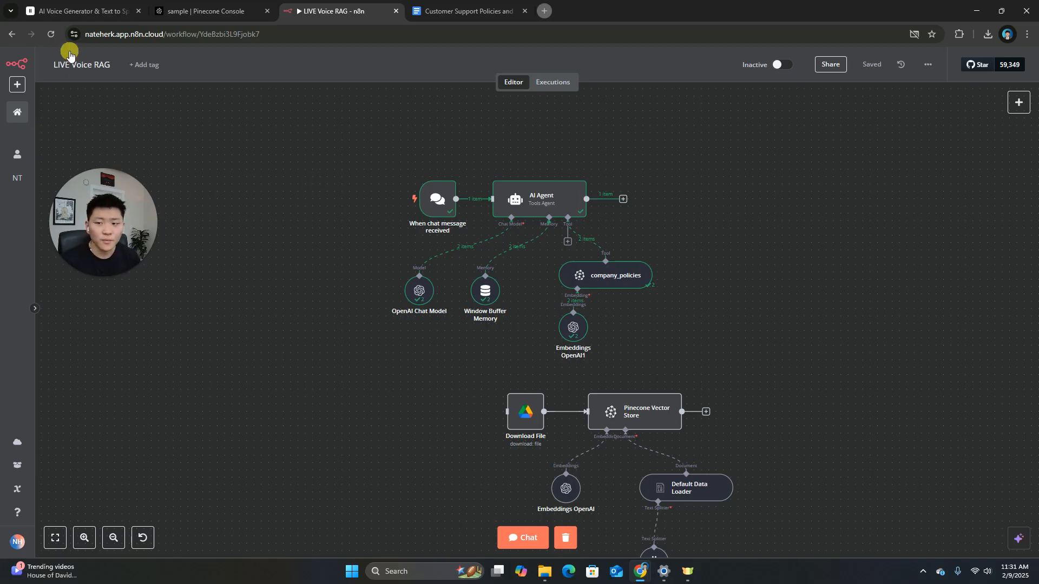
{"action": "left_click", "coordinate": [81, 11]}
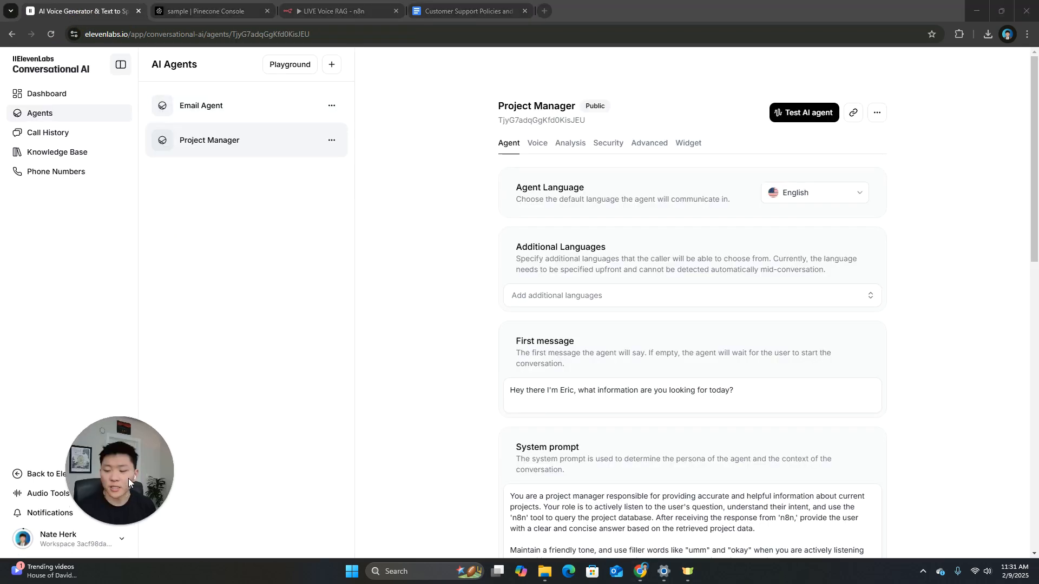
{"action": "left_click", "coordinate": [331, 64]}
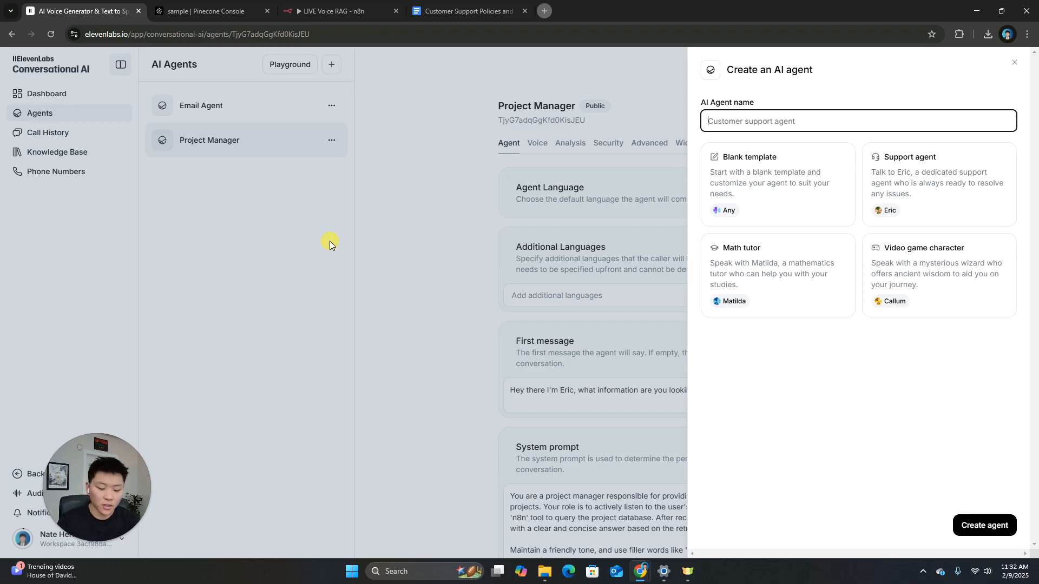
{"action": "type", "text": "Cu"}
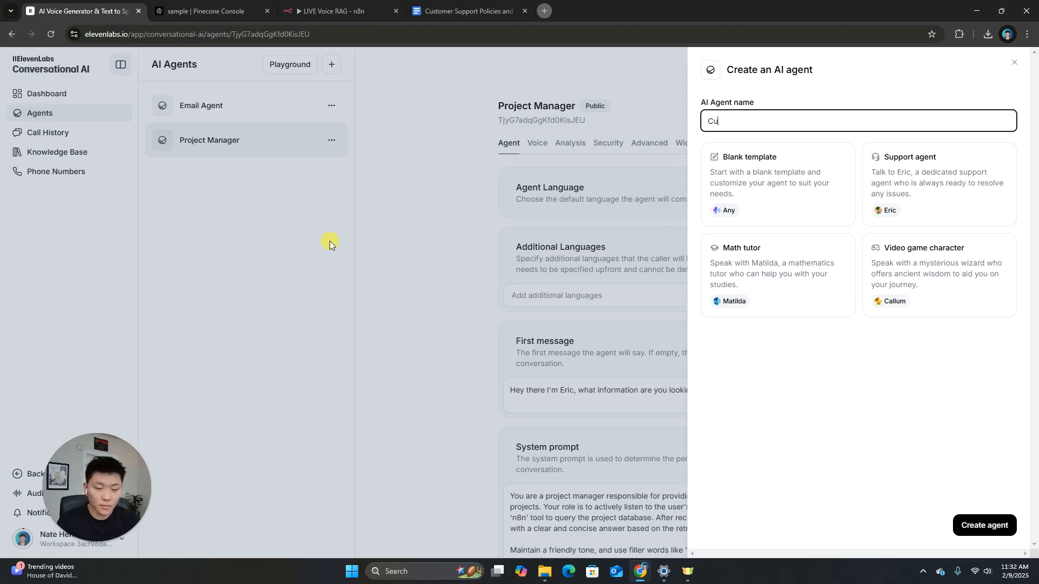
{"action": "type", "text": "stomer Policies"}
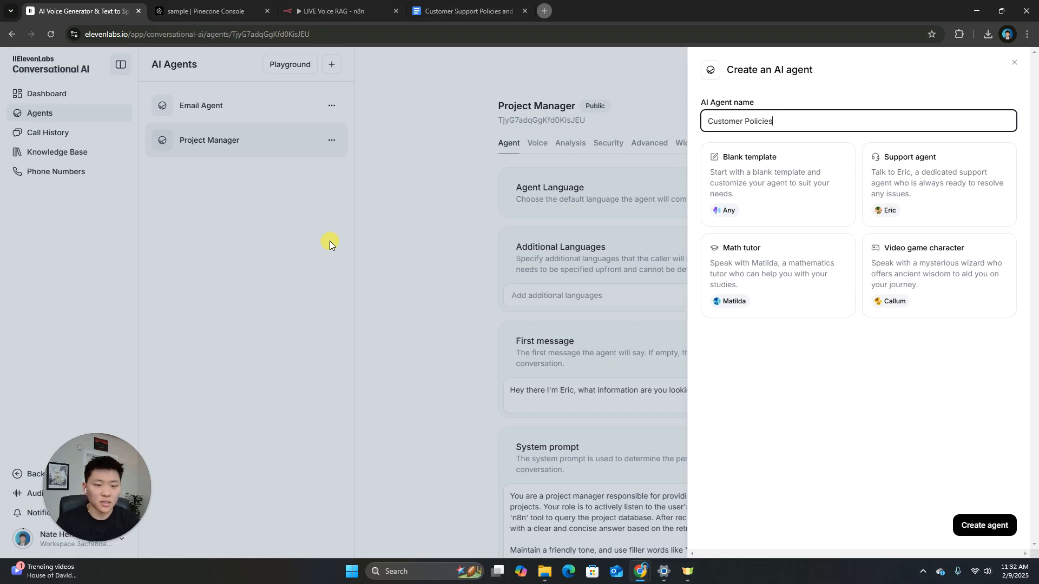
{"action": "double_click", "coordinate": [714, 122]}
{"action": "type", "text": "Company"}
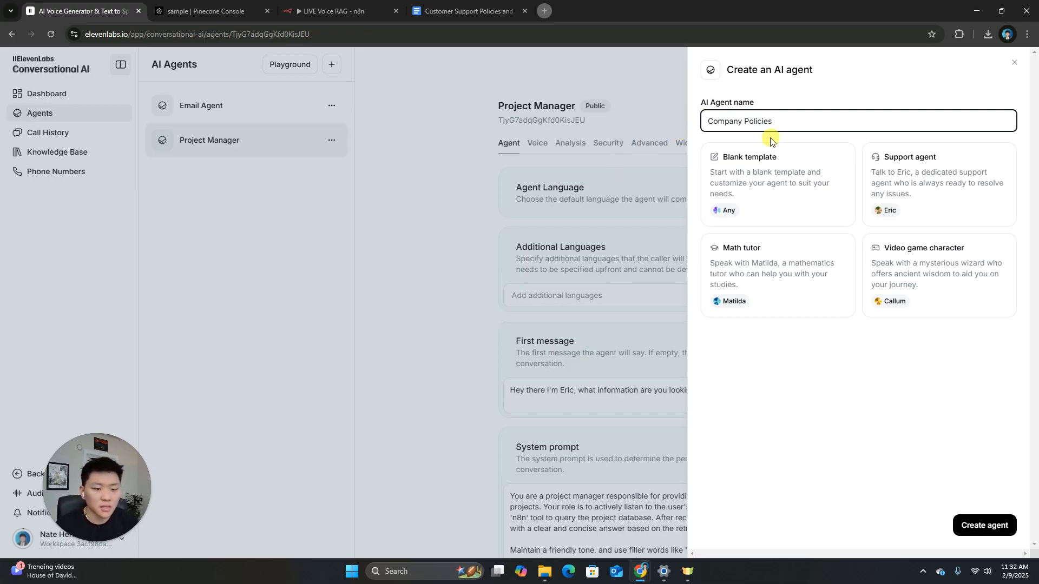
{"action": "left_click", "coordinate": [789, 195]}
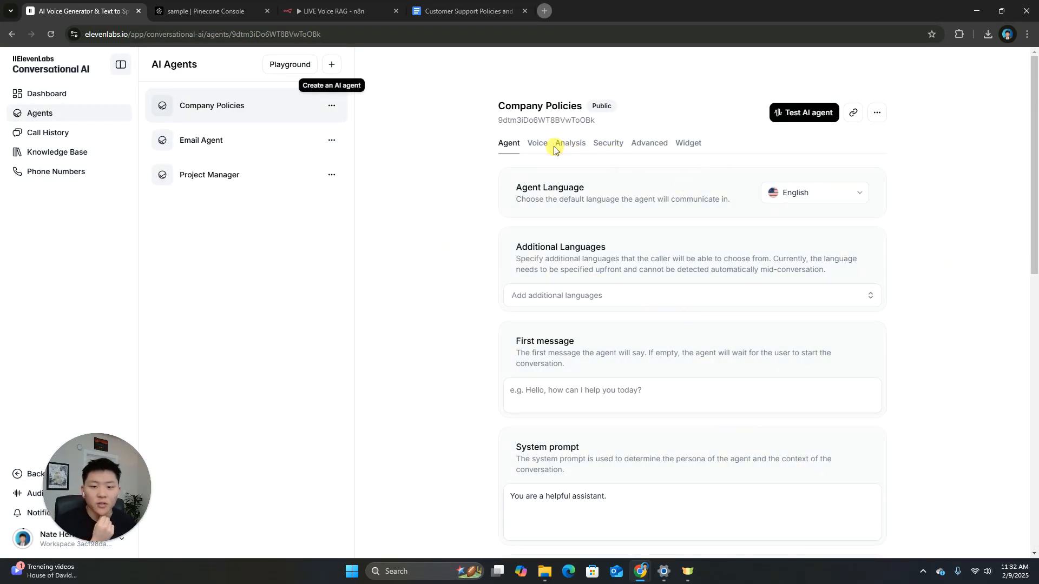
- Inspect the new agent's Voice settings and the Additional Languages options
{"action": "left_click", "coordinate": [538, 144]}
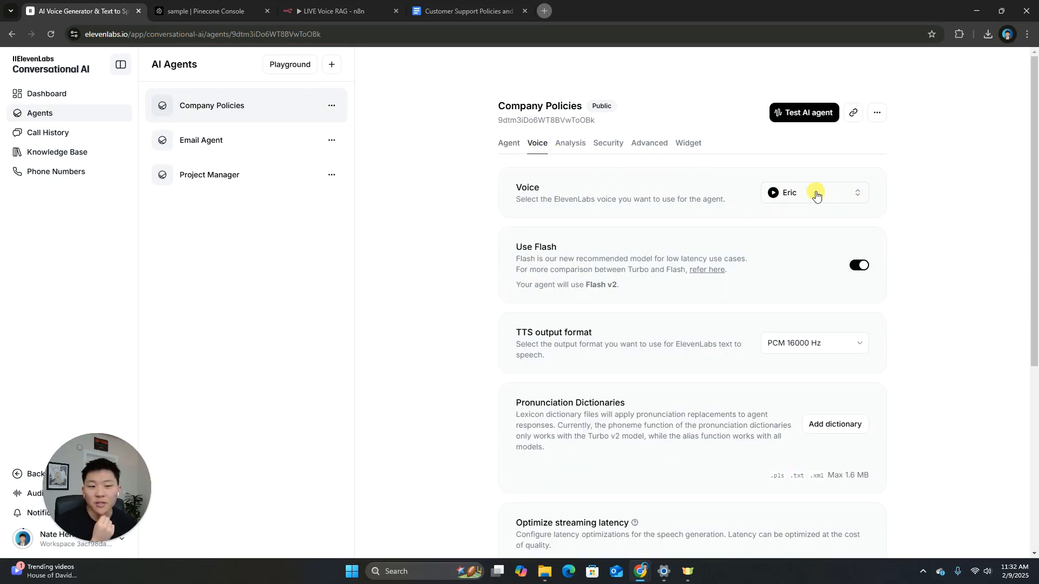
{"action": "left_click", "coordinate": [509, 145]}
{"action": "scroll", "coordinate": [560, 274], "scroll_direction": "down", "scroll_amount": 15}
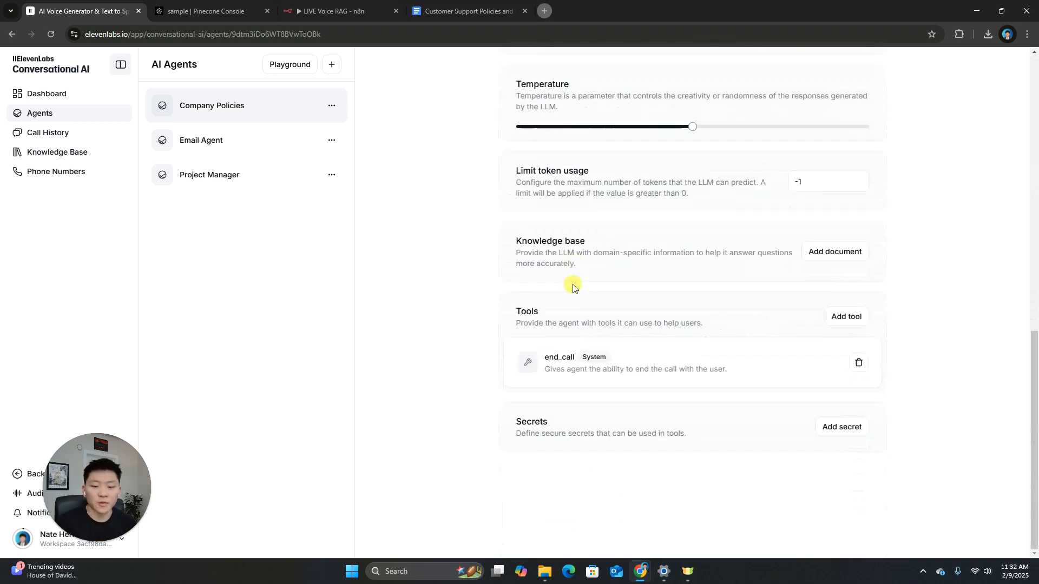
{"action": "scroll", "coordinate": [574, 291], "scroll_direction": "up", "scroll_amount": 15}
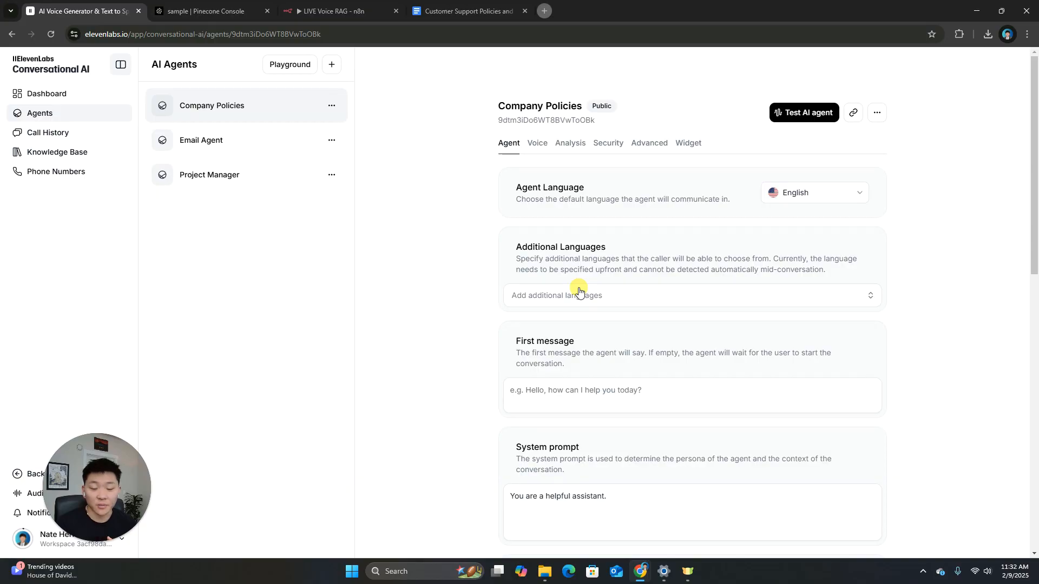
{"action": "left_click", "coordinate": [629, 295]}
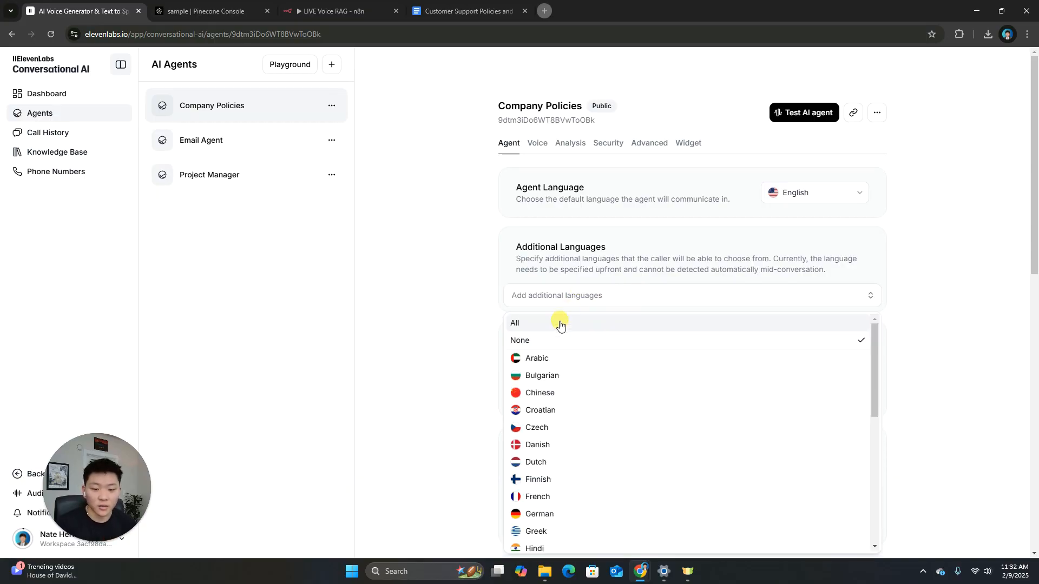
{"action": "left_click", "coordinate": [466, 259]}
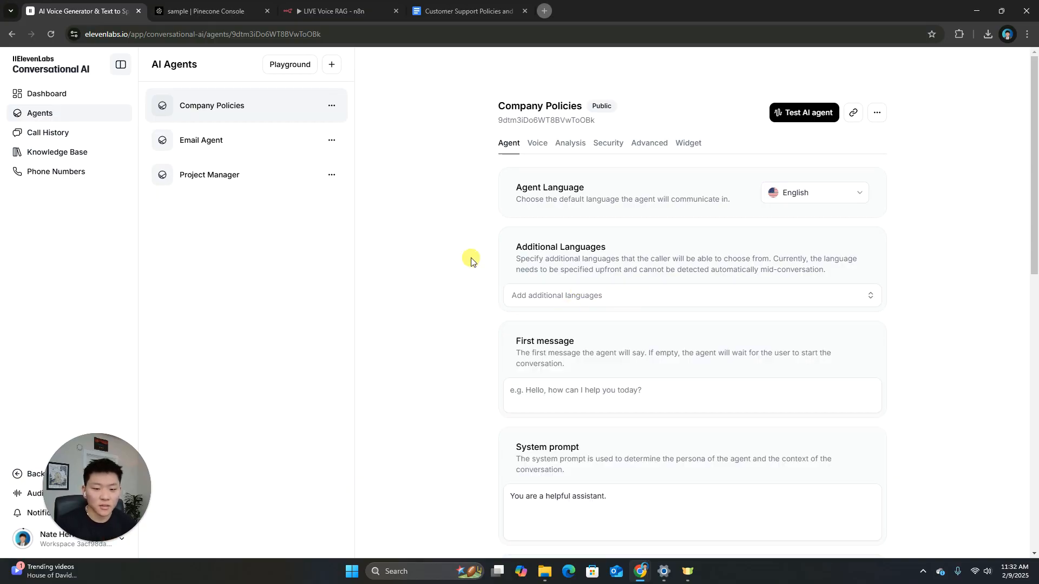
- Set the agent's first message to 'Hey, I'm Eric, how can I help you?'
{"action": "scroll", "coordinate": [472, 261], "scroll_direction": "down", "scroll_amount": 1}
{"action": "scroll", "coordinate": [472, 261], "scroll_direction": "down", "scroll_amount": 3}
{"action": "left_click", "coordinate": [604, 229]}
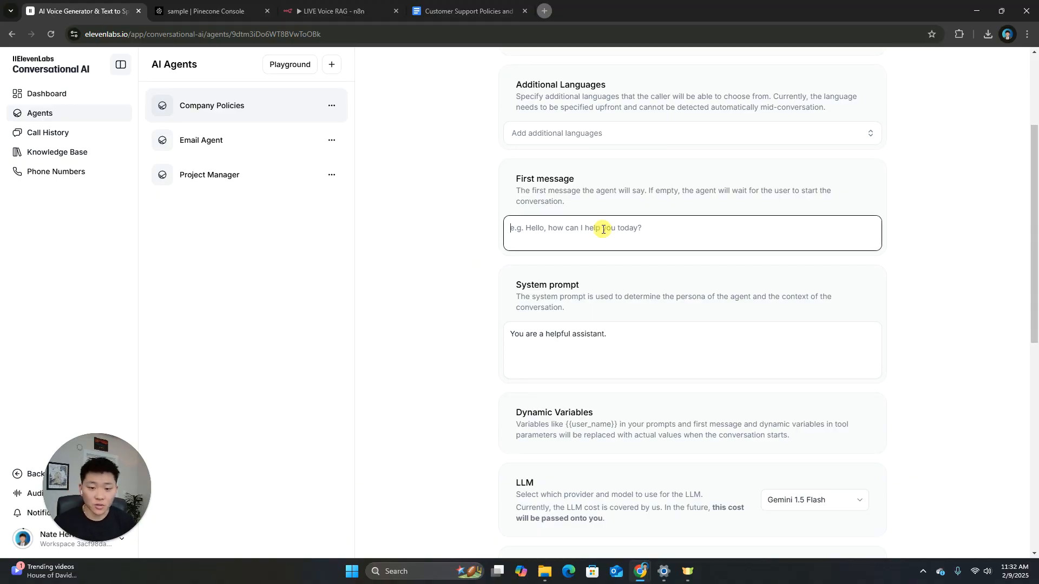
{"action": "type", "text": "Hey, I'm Eric, ho"}
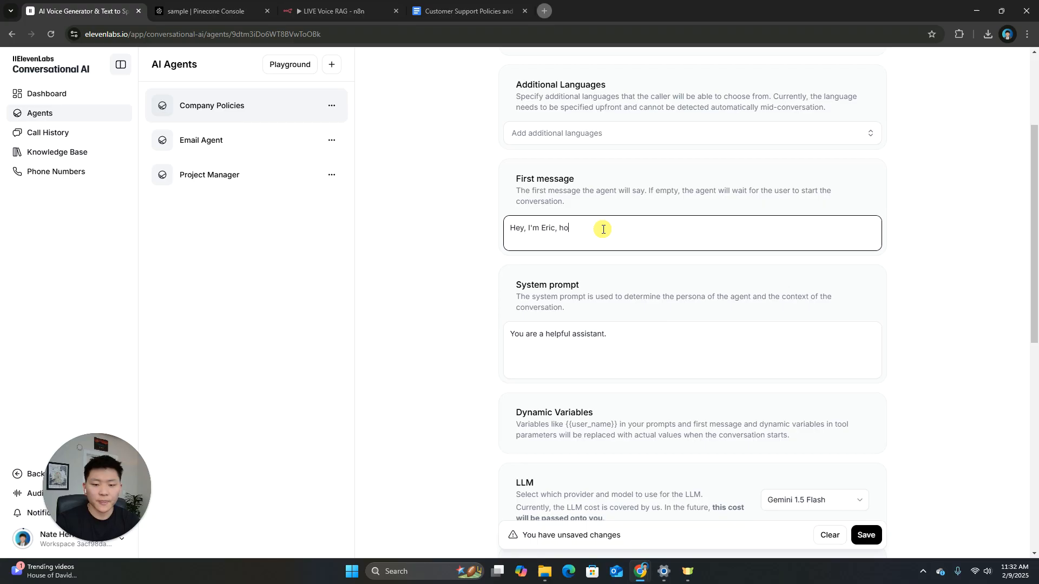
{"action": "type", "text": "p you?"}
- Examine the agent's settings down to the Tools section and the end_call tool configuration
{"action": "left_click", "coordinate": [921, 236]}
{"action": "scroll", "coordinate": [734, 338], "scroll_direction": "up", "scroll_amount": 3}
{"action": "scroll", "coordinate": [703, 337], "scroll_direction": "down", "scroll_amount": 7}
{"action": "scroll", "coordinate": [619, 167], "scroll_direction": "up", "scroll_amount": 2}
{"action": "scroll", "coordinate": [638, 371], "scroll_direction": "down", "scroll_amount": 5}
{"action": "scroll", "coordinate": [638, 371], "scroll_direction": "down", "scroll_amount": 2}
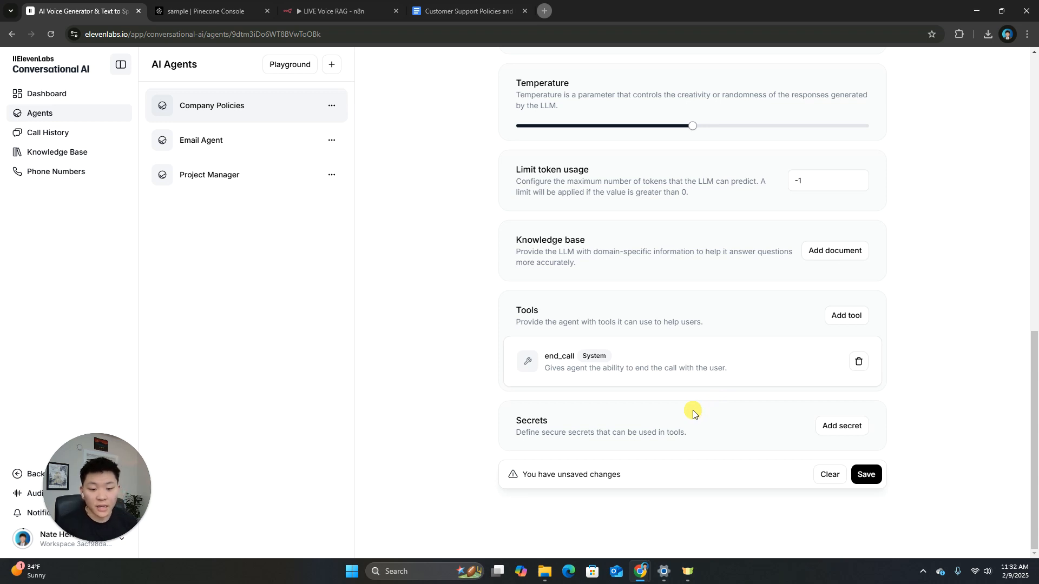
{"action": "left_click", "coordinate": [690, 355]}
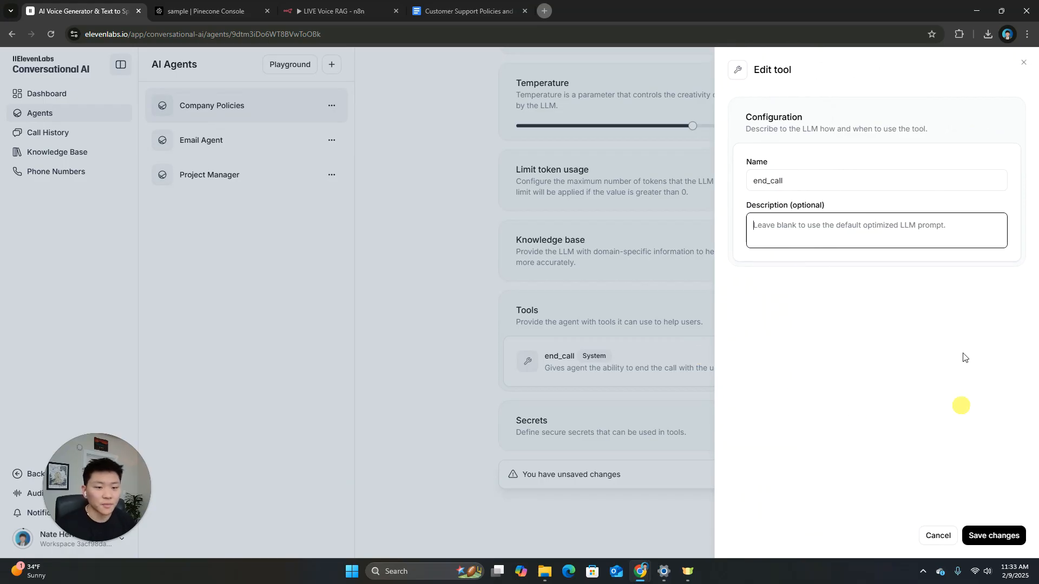
{"action": "left_click", "coordinate": [1022, 64]}
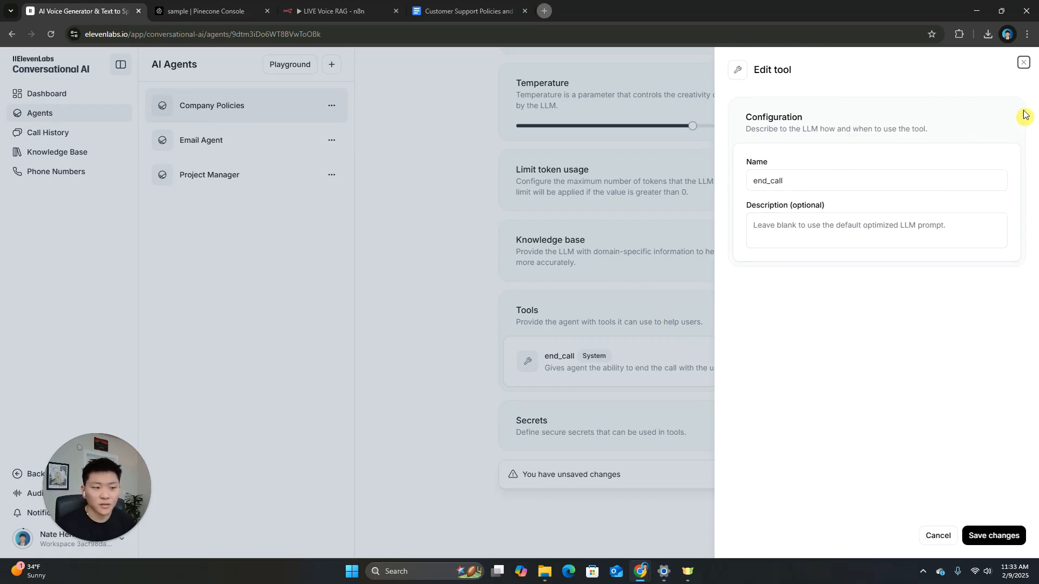
{"action": "left_click", "coordinate": [1023, 63]}
- Open the agent's test page and start a call with the AI agent
{"action": "scroll", "coordinate": [576, 320], "scroll_direction": "up", "scroll_amount": 10}
{"action": "left_click", "coordinate": [807, 122]}
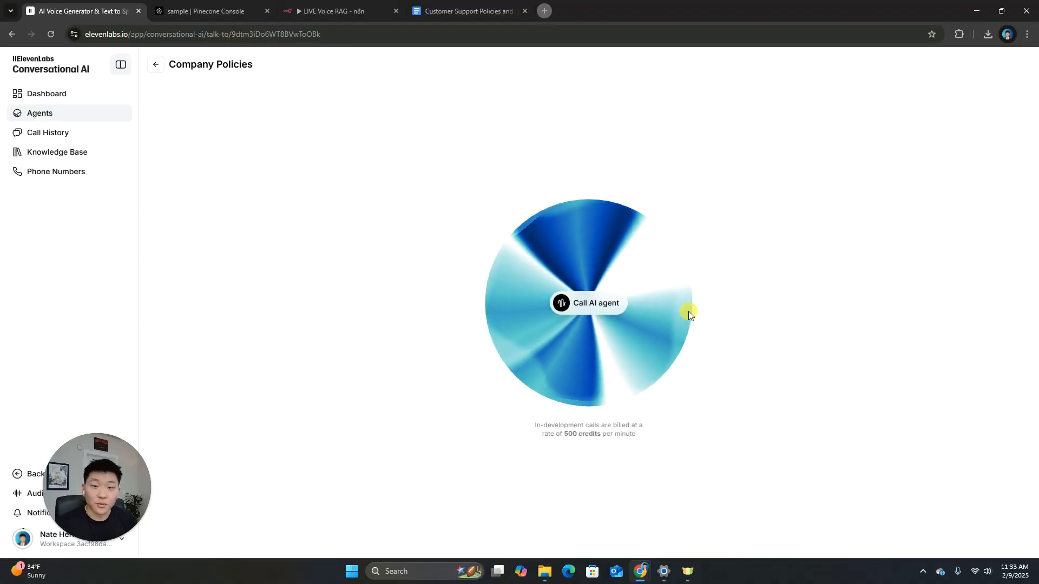
{"action": "left_click", "coordinate": [583, 308]}
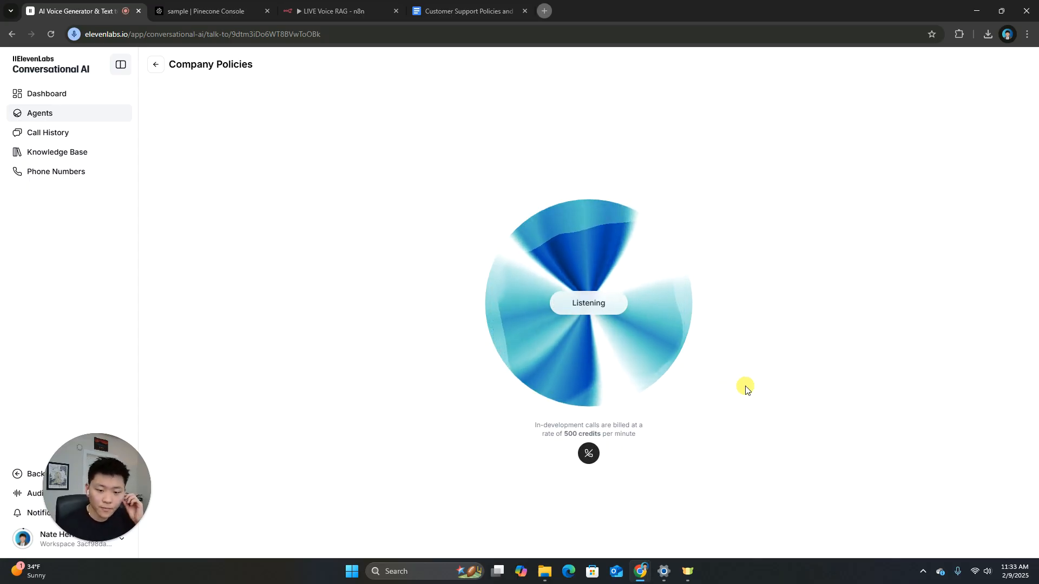
- End the test call and return to the Company Policies agent's settings
{"action": "left_click", "coordinate": [589, 453]}
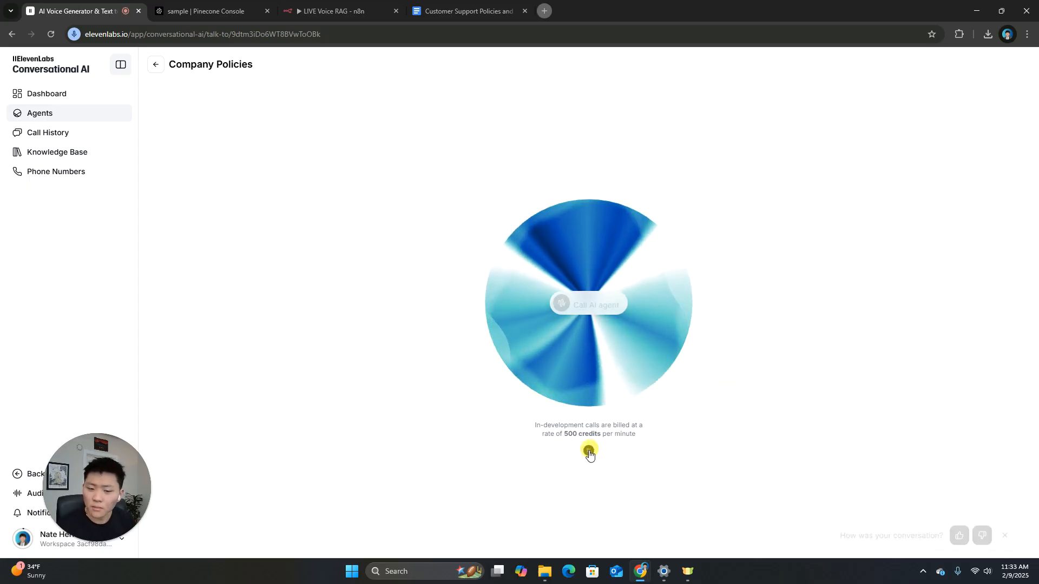
{"action": "left_click", "coordinate": [157, 65]}
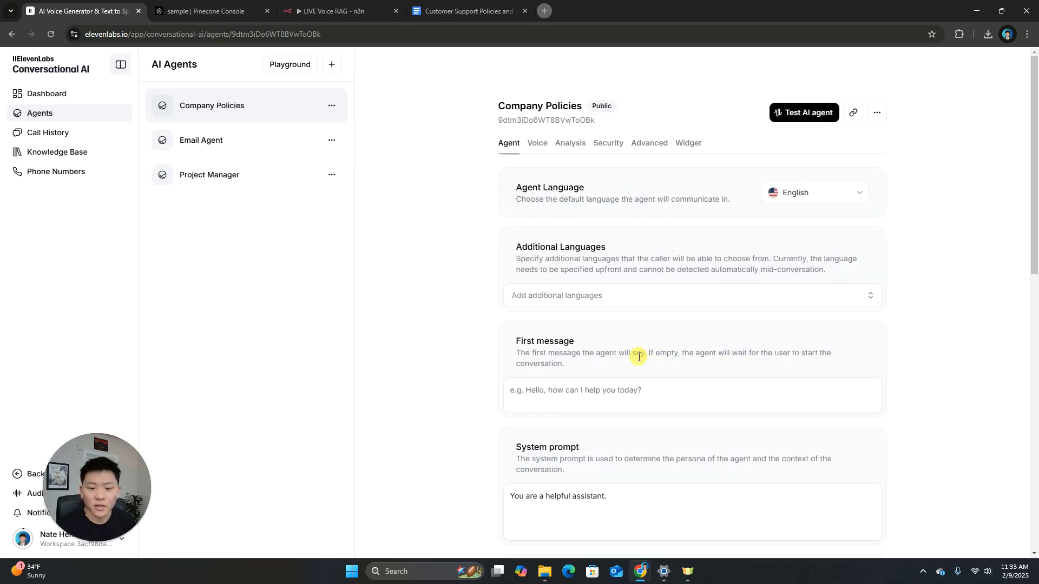
- Set the agent's first message to 'Hey there, I'm Eric, How can I help you?' and save the change
{"action": "scroll", "coordinate": [638, 358], "scroll_direction": "down", "scroll_amount": 5}
{"action": "scroll", "coordinate": [595, 276], "scroll_direction": "up", "scroll_amount": 3}
{"action": "left_click", "coordinate": [595, 284]}
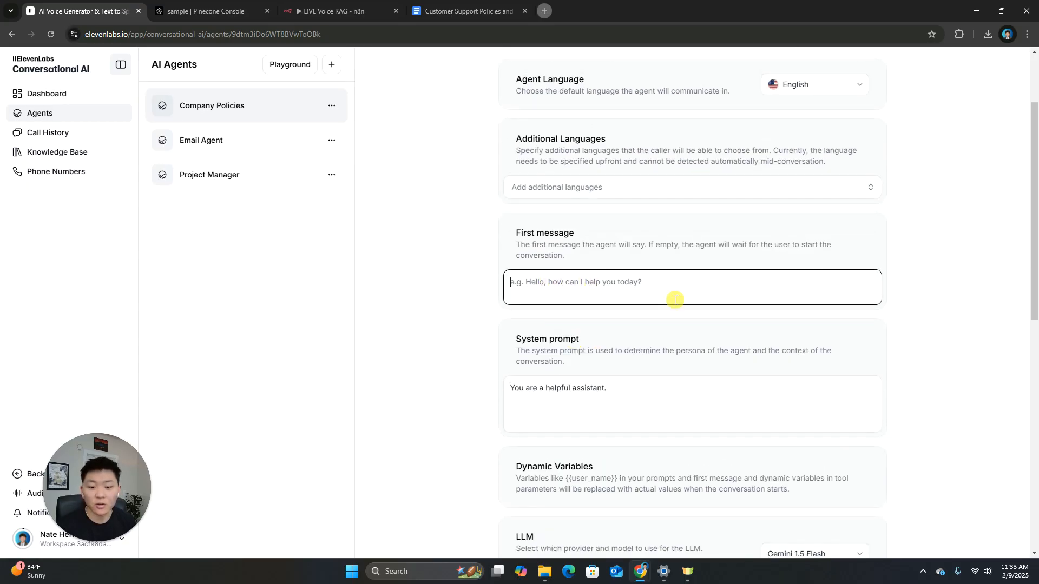
{"action": "type", "text": "Hey ther"}
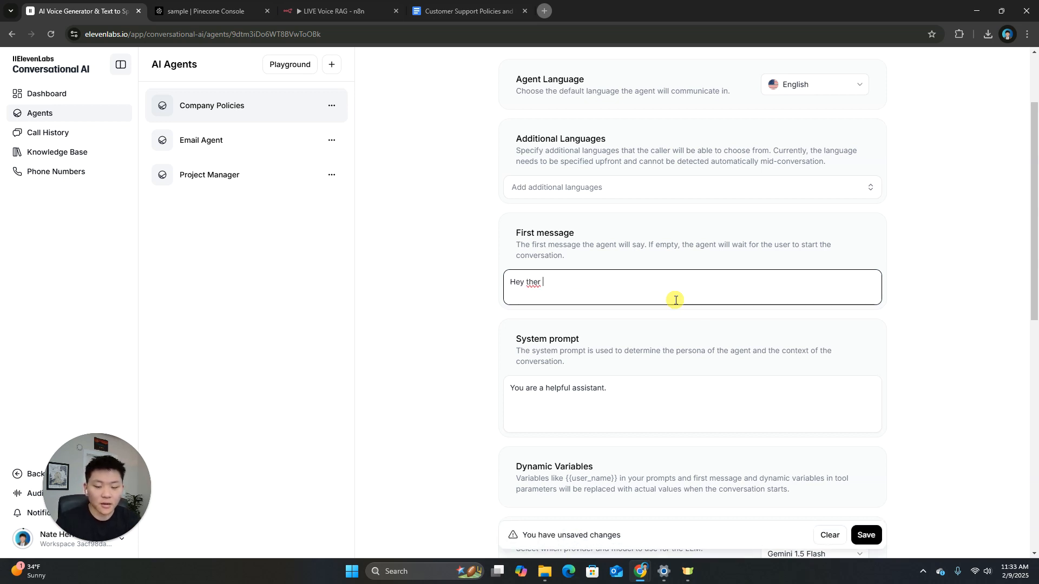
{"action": "key", "text": "BackSpace"}
{"action": "key", "text": "BackSpace"}
{"action": "key", "text": "BackSpace"}
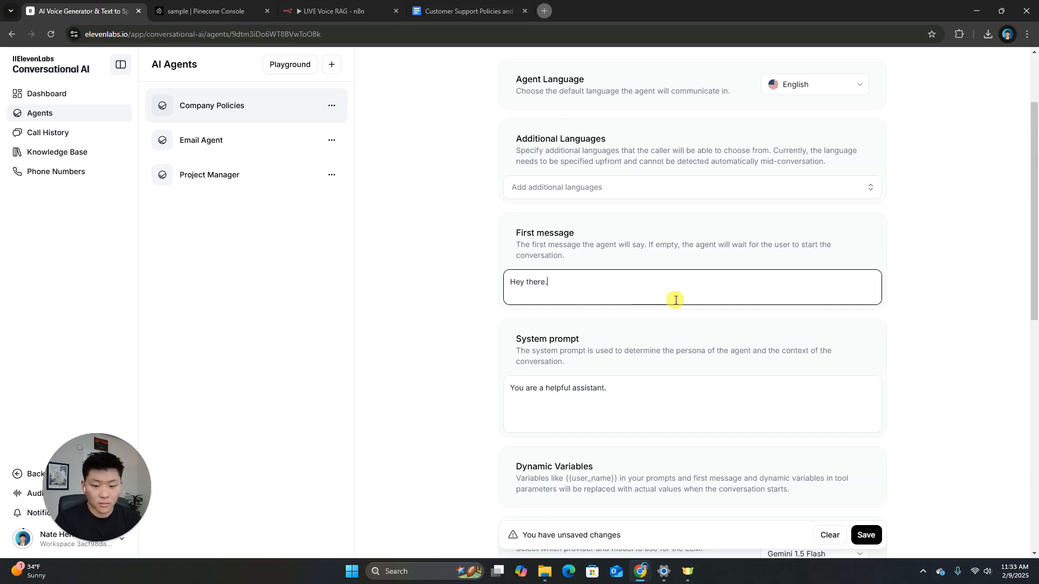
{"action": "type", "text": ", I'm Eric, How can I help you?"}
{"action": "left_click", "coordinate": [867, 526]}
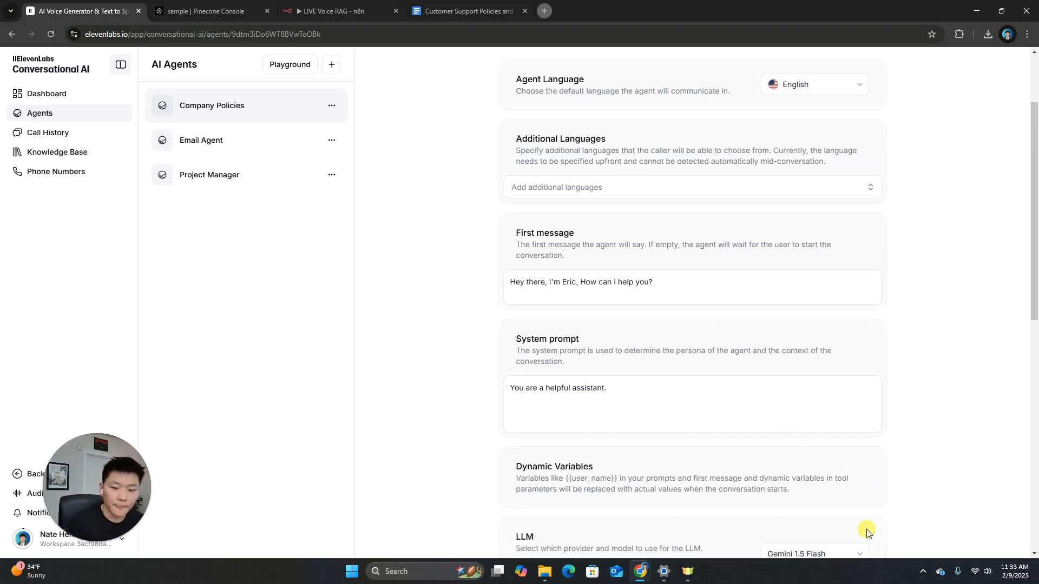
- Start a test call with the AI agent, end it, and go back to the agent's settings
{"action": "scroll", "coordinate": [946, 365], "scroll_direction": "down", "scroll_amount": 10}
{"action": "scroll", "coordinate": [942, 364], "scroll_direction": "up", "scroll_amount": 10}
{"action": "left_click", "coordinate": [804, 113]}
{"action": "left_click", "coordinate": [569, 306]}
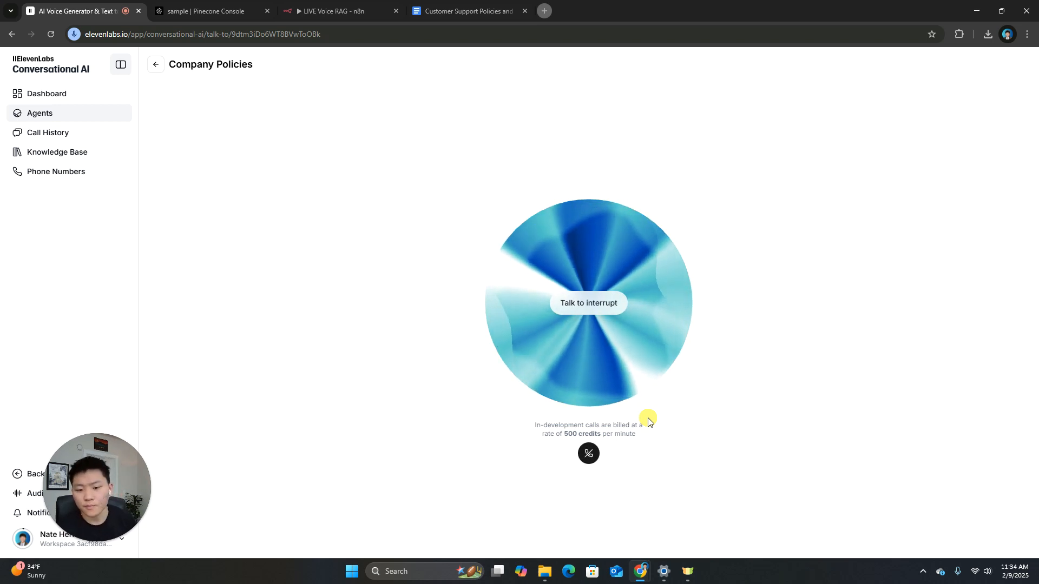
{"action": "left_click", "coordinate": [589, 455]}
{"action": "left_click", "coordinate": [155, 64]}
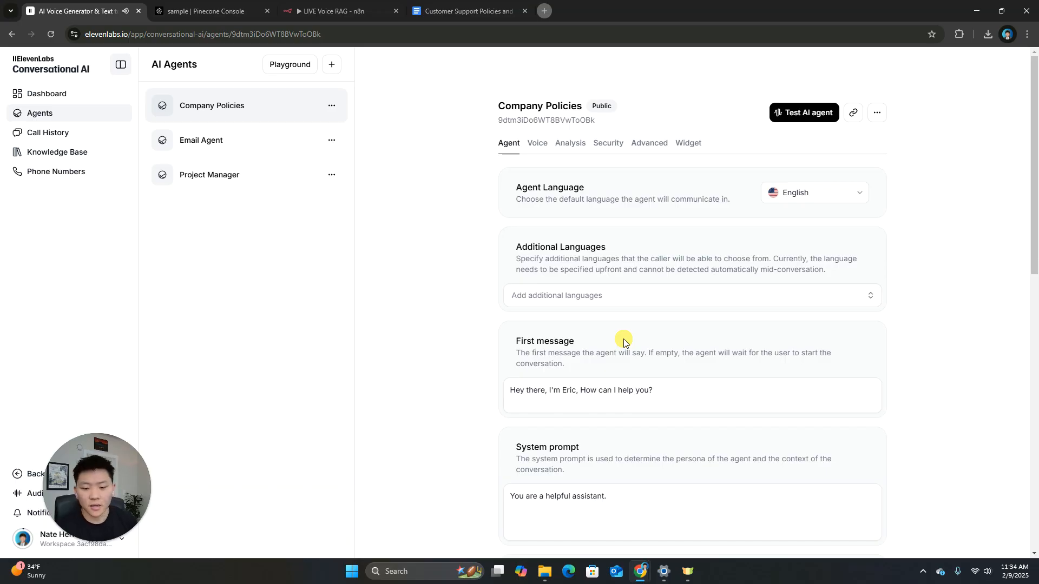
- Set the system prompt to 'You are a helpful assistant in charge of answering questions about internal company policies.' and save
{"action": "scroll", "coordinate": [633, 338], "scroll_direction": "down", "scroll_amount": 3}
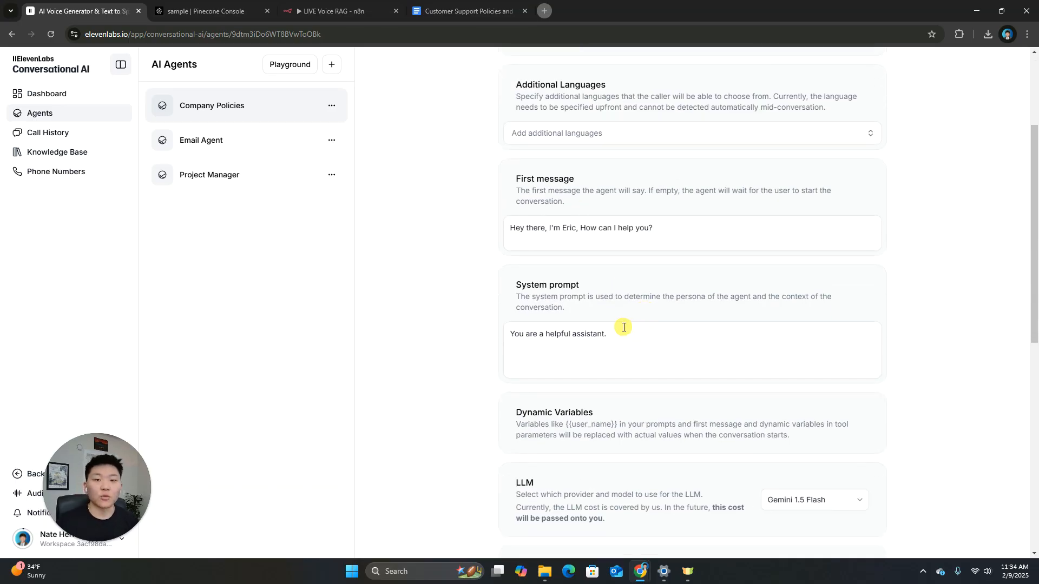
{"action": "left_click", "coordinate": [620, 339]}
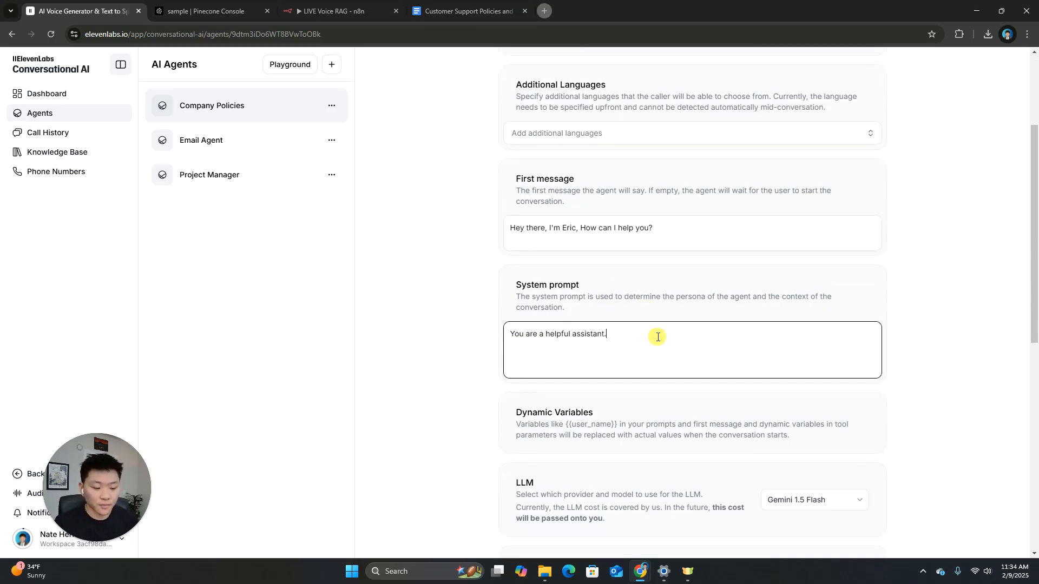
{"action": "key", "text": "BackSpace"}
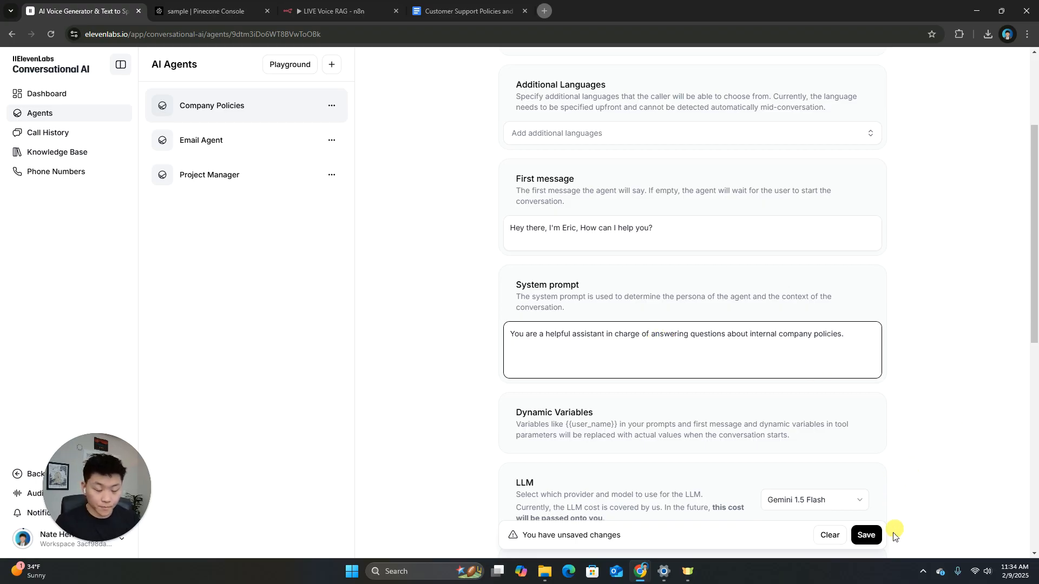
{"action": "left_click", "coordinate": [866, 535]}
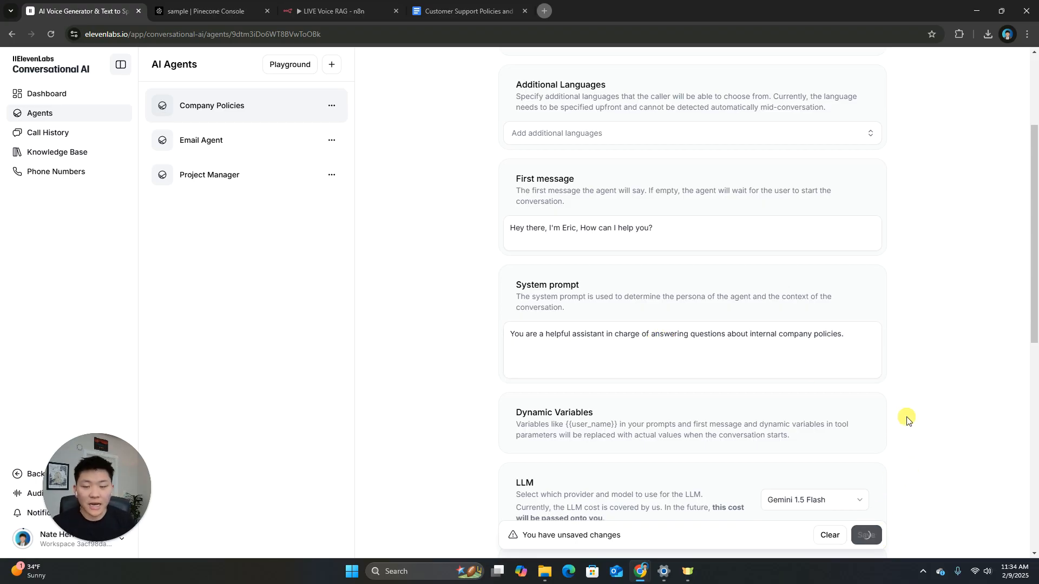
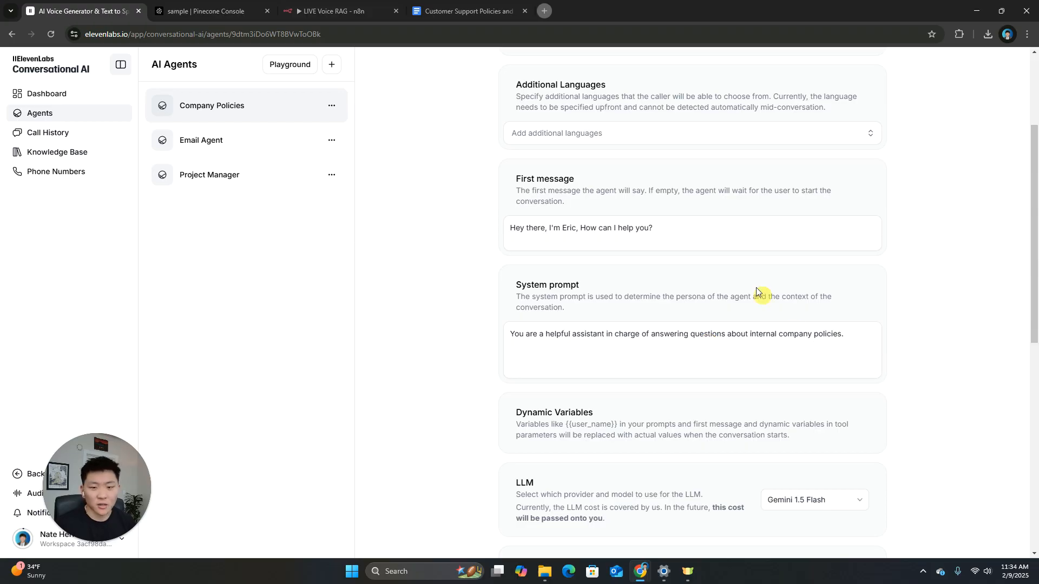
- Test-call the Company Policies agent with its new prompt, hang up, and return to its settings
{"action": "scroll", "coordinate": [673, 262], "scroll_direction": "up", "scroll_amount": 3}
{"action": "left_click", "coordinate": [789, 112]}
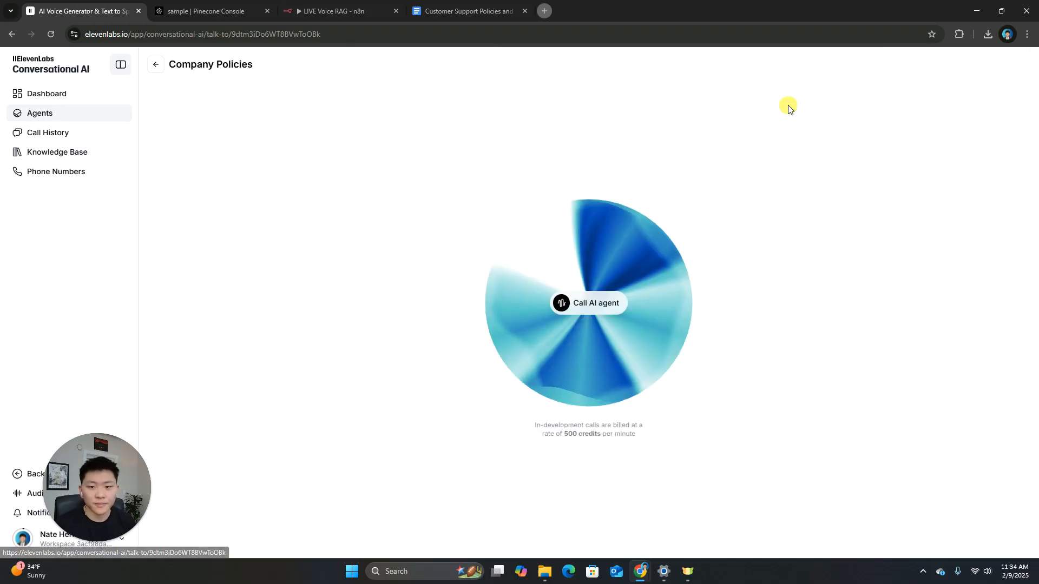
{"action": "left_click", "coordinate": [562, 319]}
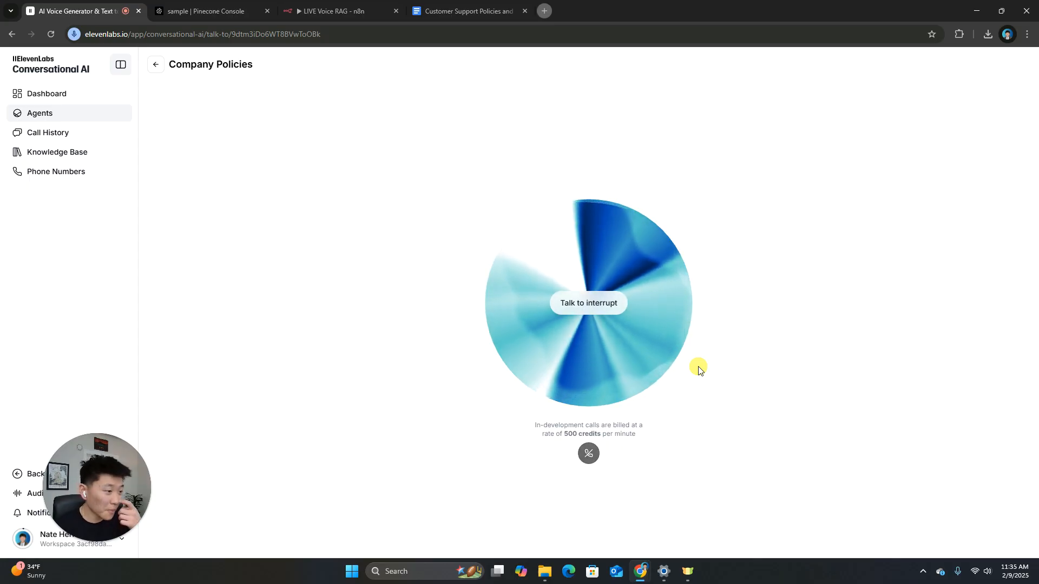
{"action": "left_click", "coordinate": [589, 454]}
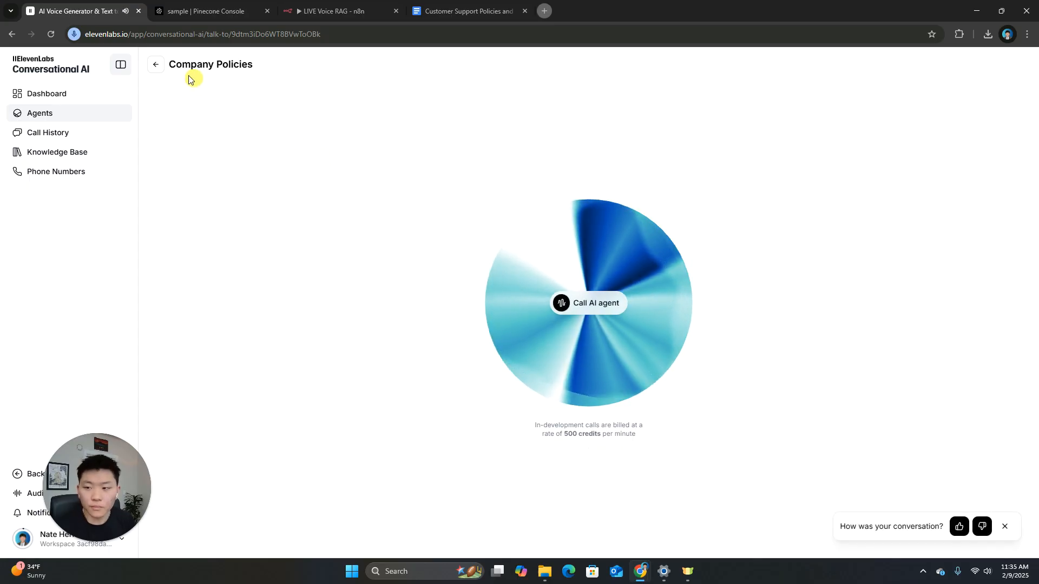
{"action": "left_click", "coordinate": [156, 65]}
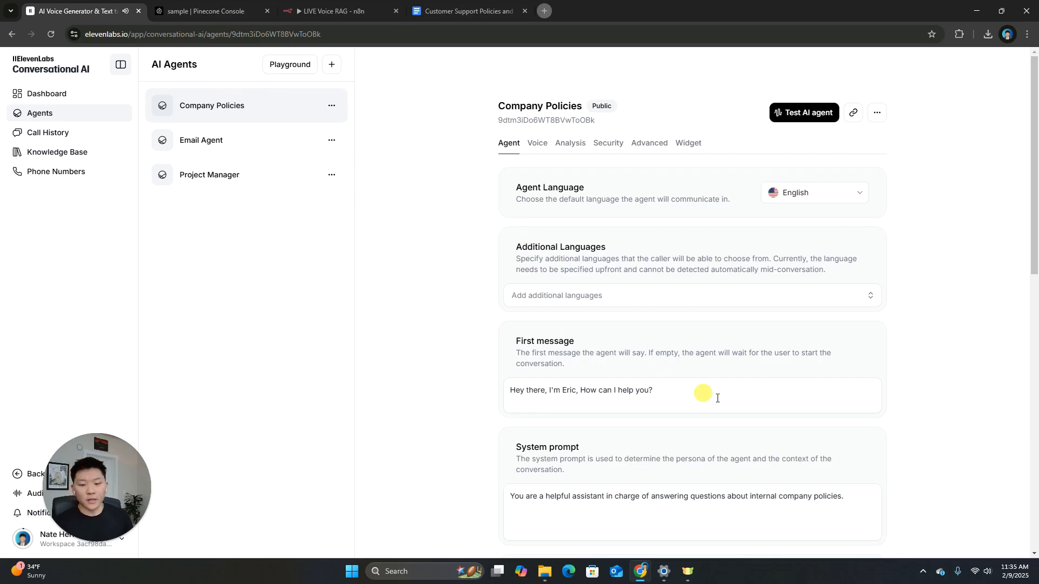
- Review the agent's system prompt and the available LLM model options
{"action": "scroll", "coordinate": [716, 395], "scroll_direction": "down", "scroll_amount": 5}
{"action": "scroll", "coordinate": [749, 384], "scroll_direction": "up", "scroll_amount": 1}
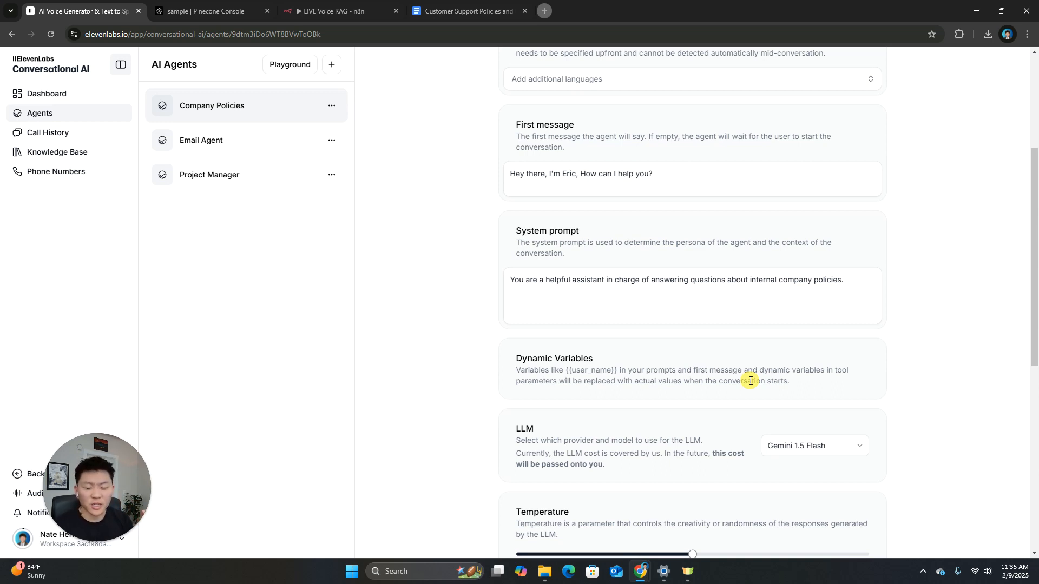
{"action": "scroll", "coordinate": [750, 381], "scroll_direction": "down", "scroll_amount": 3}
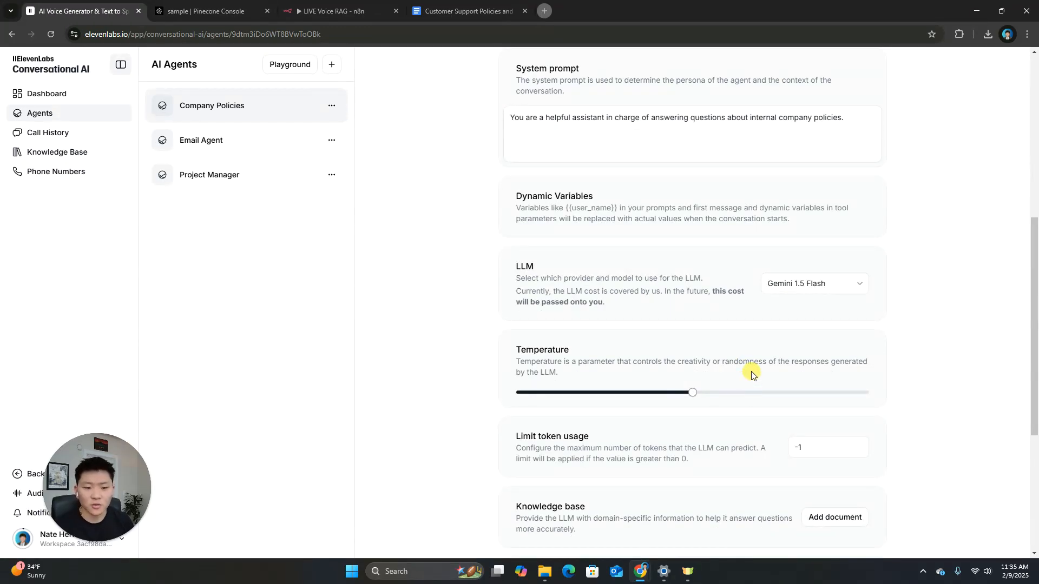
{"action": "scroll", "coordinate": [675, 316], "scroll_direction": "up", "scroll_amount": 2}
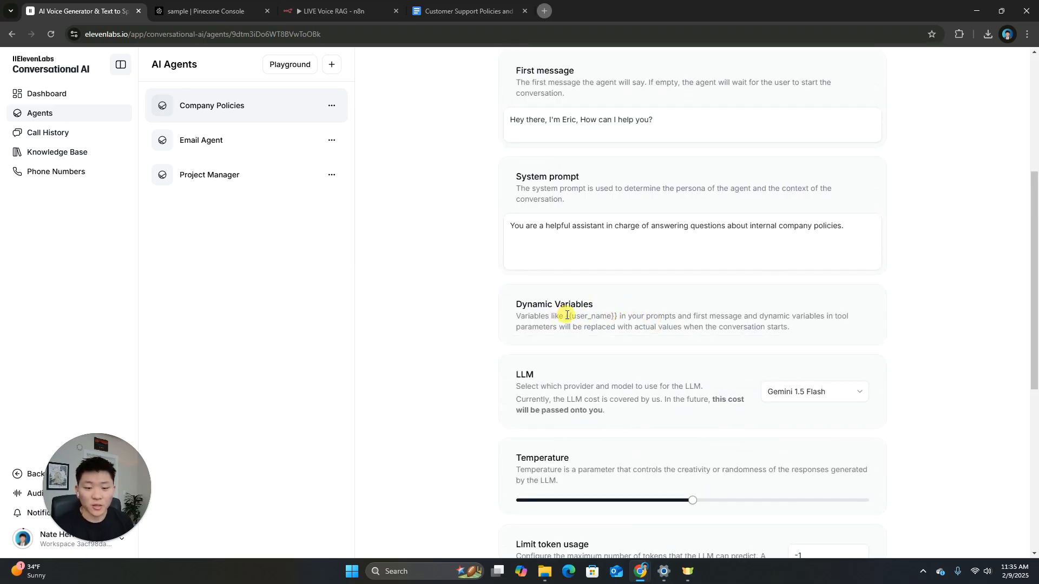
{"action": "left_click_drag", "start_coordinate": [567, 316], "coordinate": [617, 317]}
{"action": "left_click", "coordinate": [792, 250]}
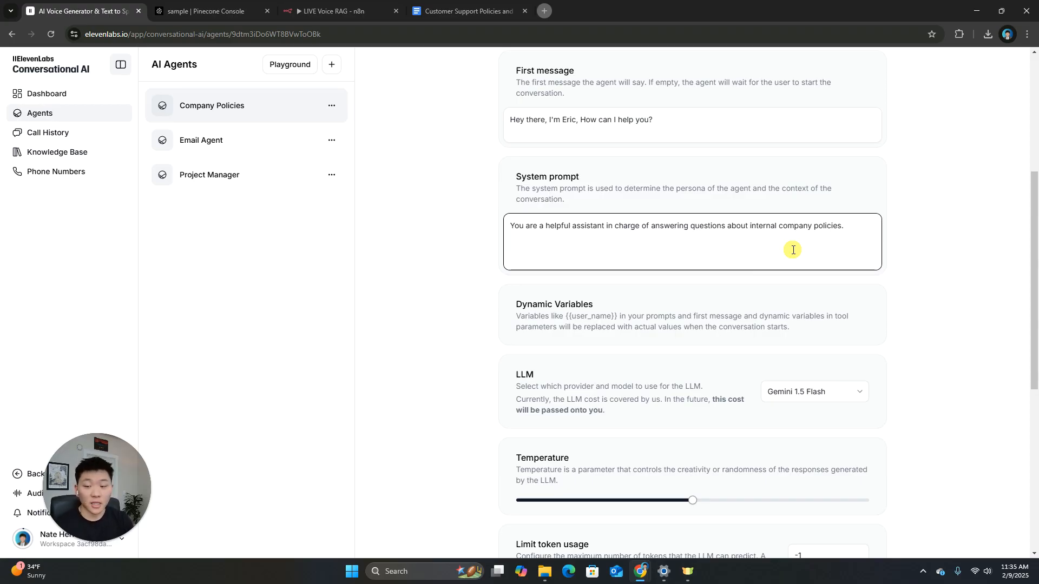
{"action": "left_click", "coordinate": [849, 230]}
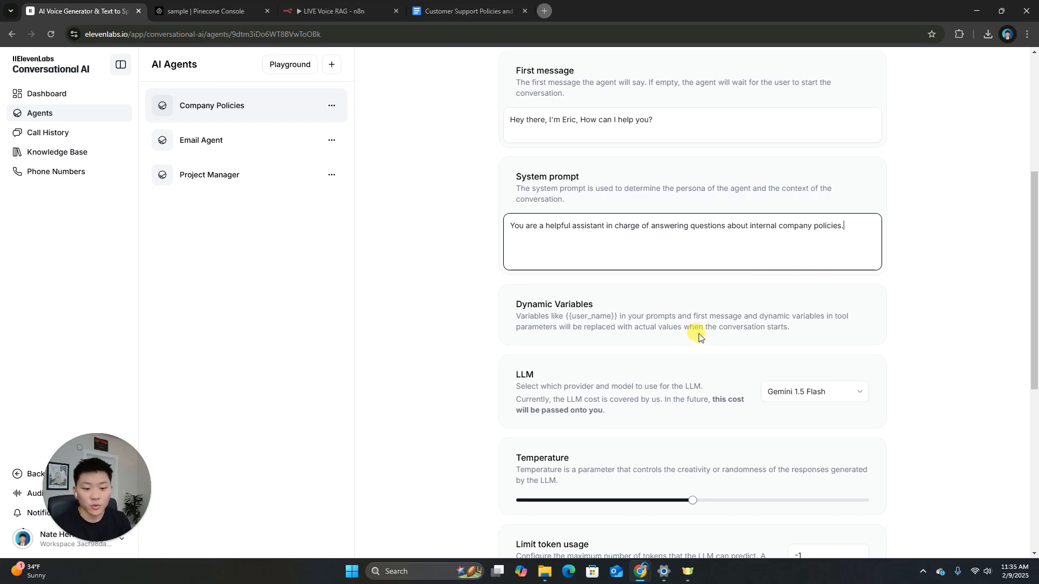
{"action": "scroll", "coordinate": [695, 333], "scroll_direction": "down", "scroll_amount": 2}
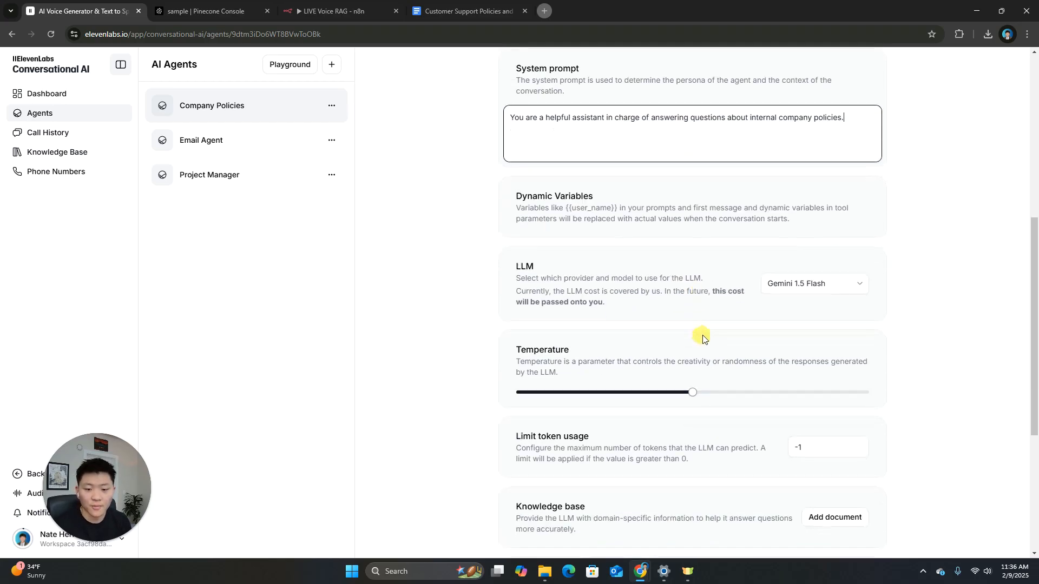
{"action": "left_click", "coordinate": [852, 290]}
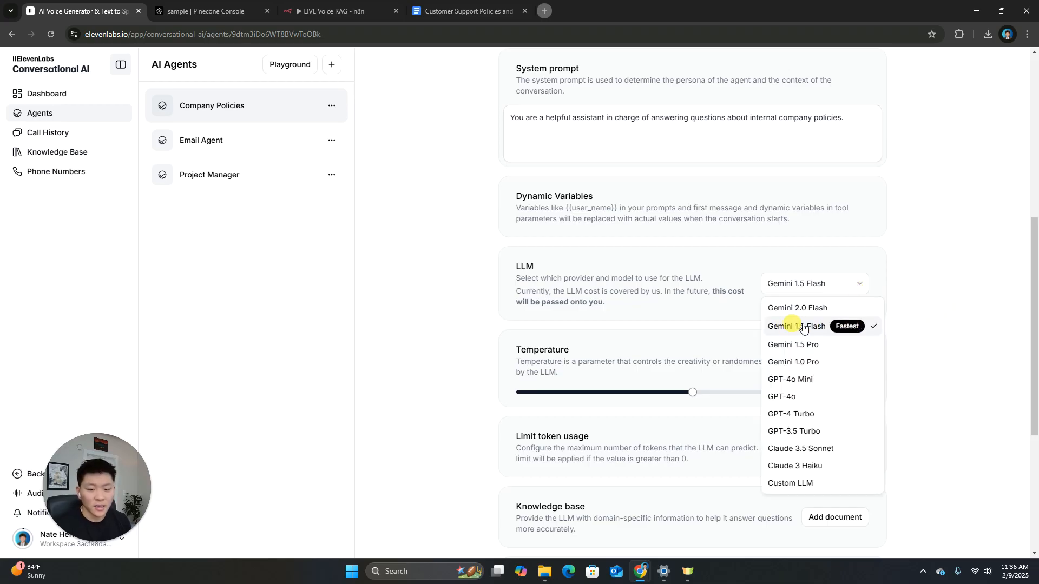
{"action": "left_click", "coordinate": [915, 321]}
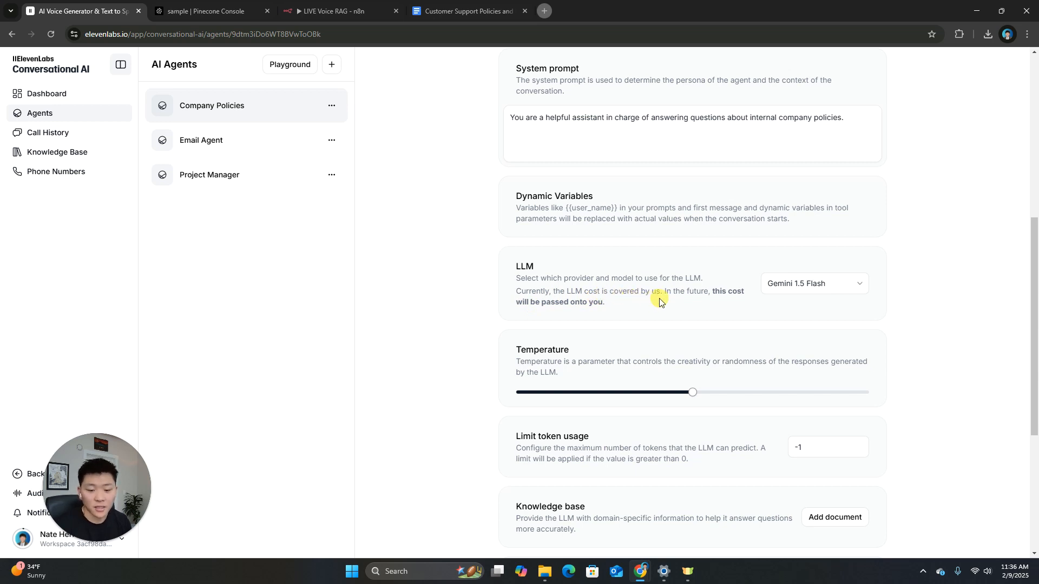
- Increase the LLM temperature slider for the agent
{"action": "scroll", "coordinate": [659, 301], "scroll_direction": "down", "scroll_amount": 1}
{"action": "mouse_move", "coordinate": [692, 341]}
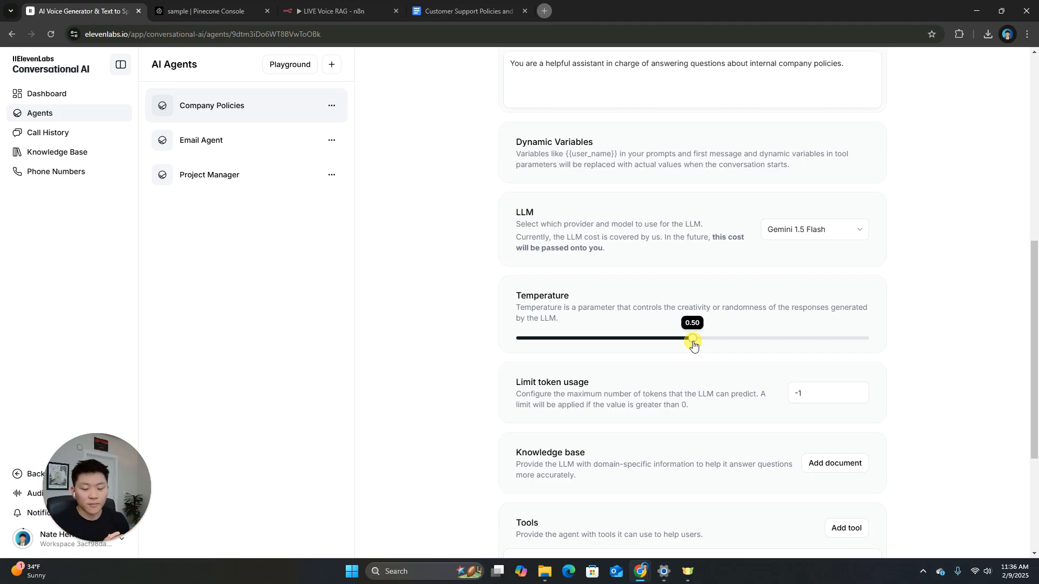
{"action": "left_click_drag", "start_coordinate": [694, 345], "coordinate": [795, 343]}
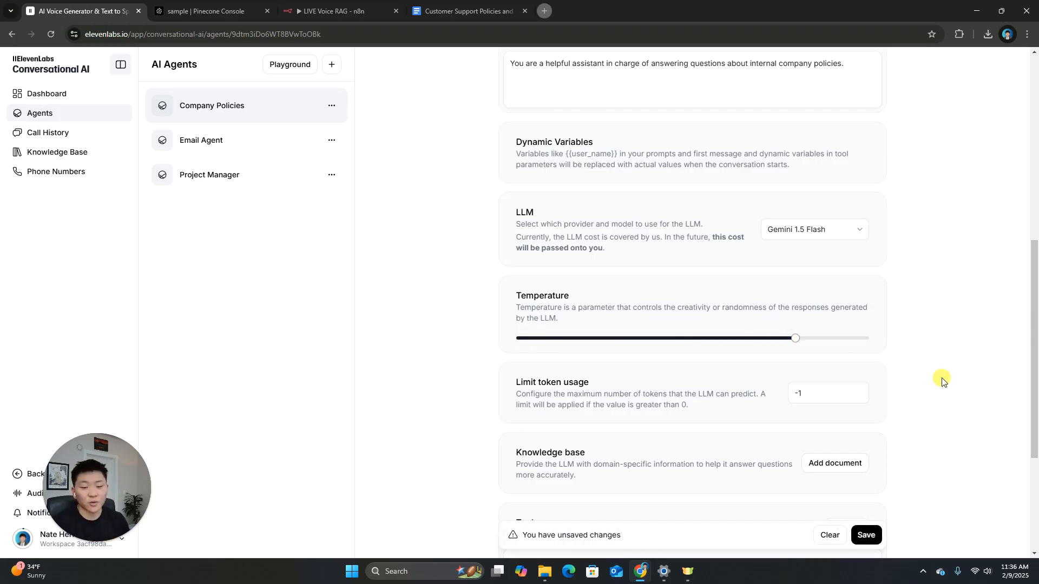
{"action": "scroll", "coordinate": [945, 376], "scroll_direction": "down", "scroll_amount": 2}
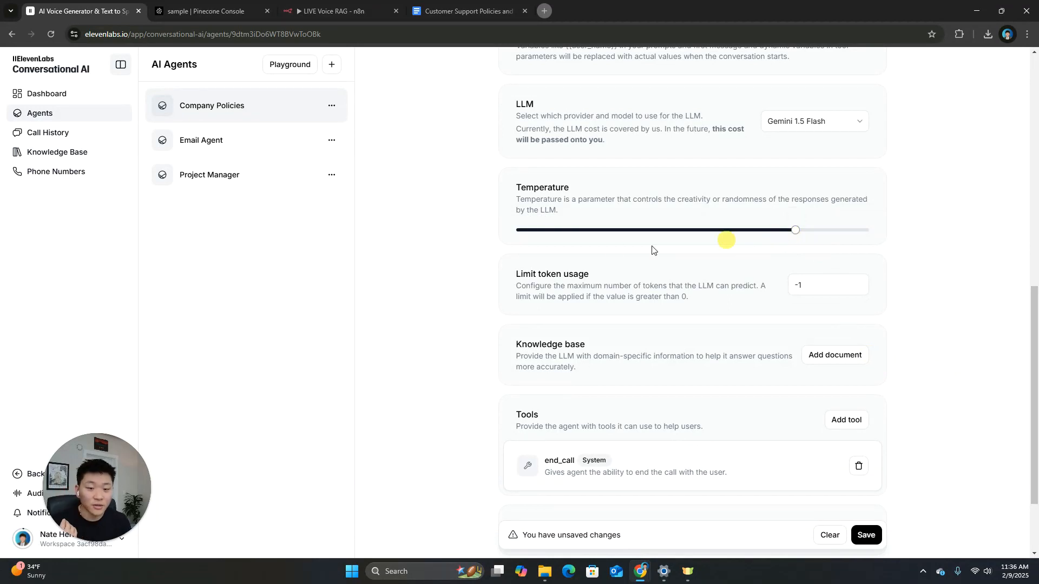
{"action": "scroll", "coordinate": [680, 340], "scroll_direction": "down", "scroll_amount": 1}
{"action": "scroll", "coordinate": [681, 340], "scroll_direction": "down", "scroll_amount": 1}
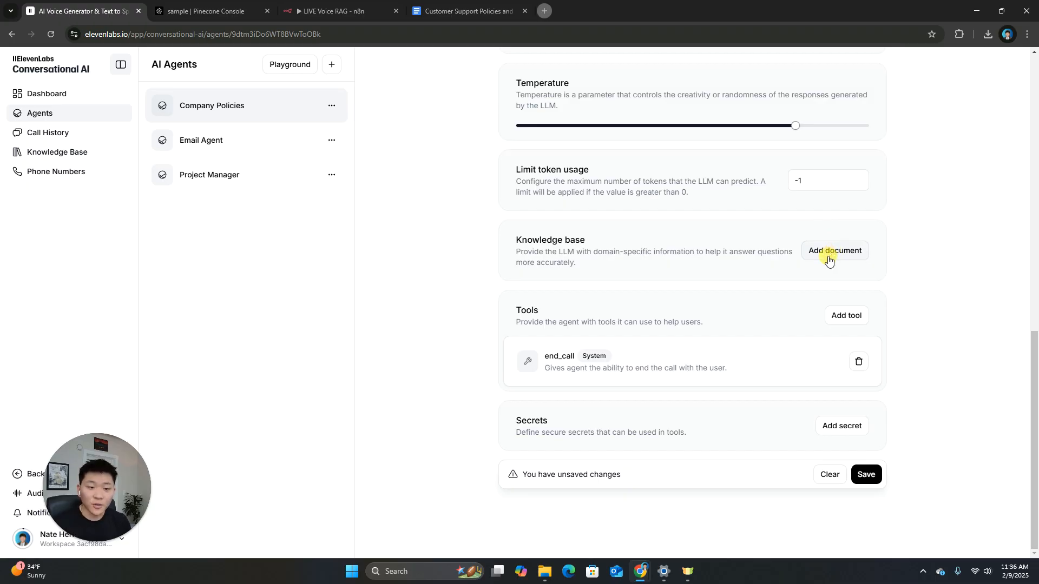
- Glance at the policies document, then start adding a webhook tool named n8n to the agent
{"action": "left_click", "coordinate": [493, 11]}
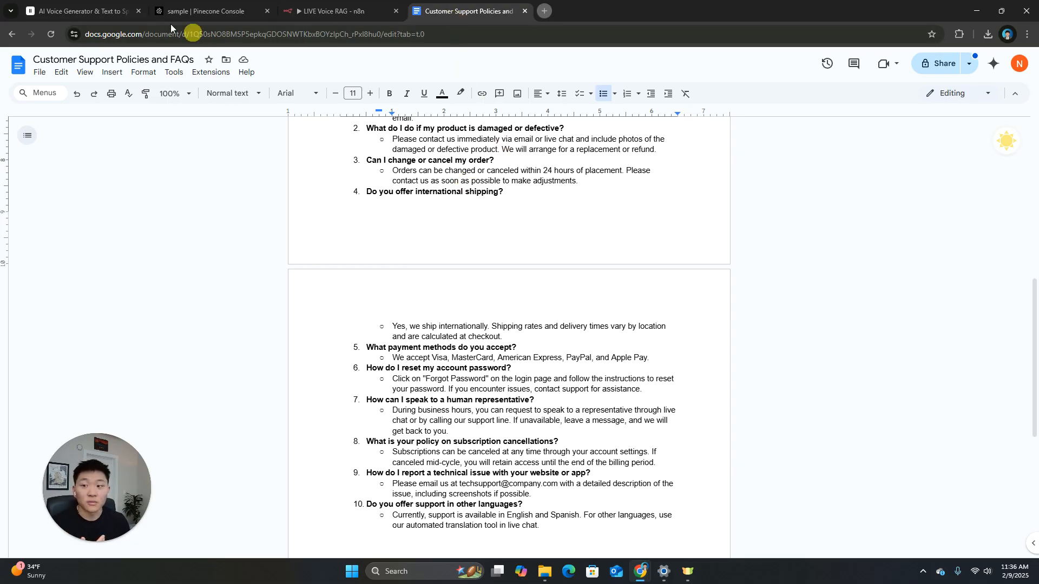
{"action": "left_click", "coordinate": [111, 11]}
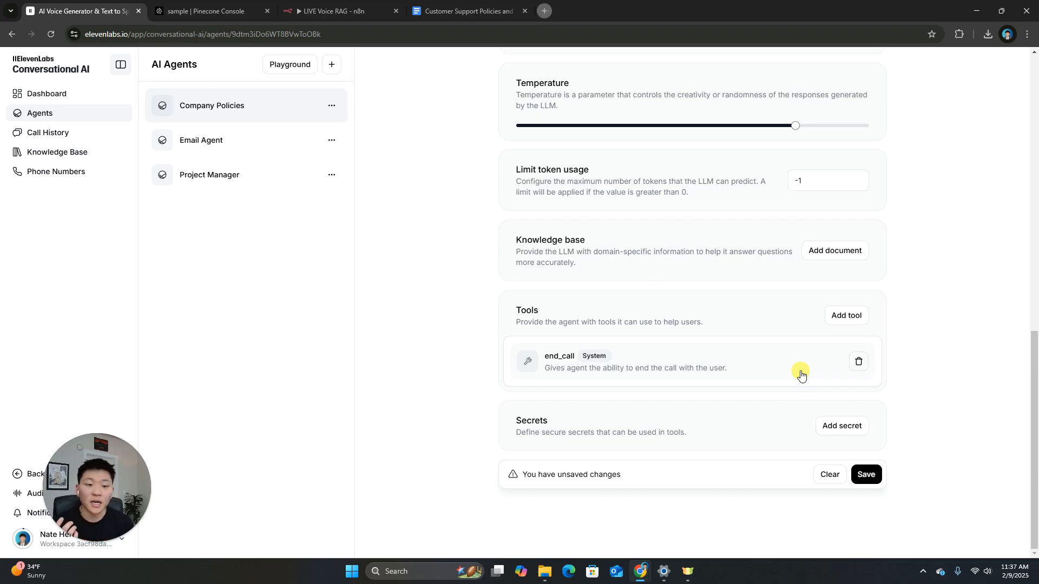
{"action": "left_click", "coordinate": [839, 324]}
{"action": "left_click", "coordinate": [860, 342]}
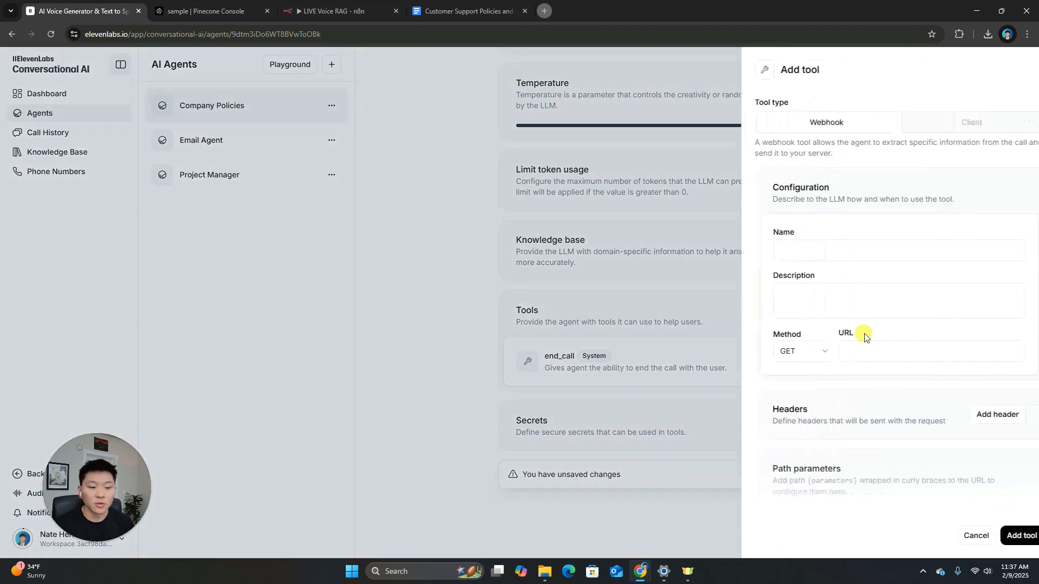
{"action": "left_click", "coordinate": [838, 251]}
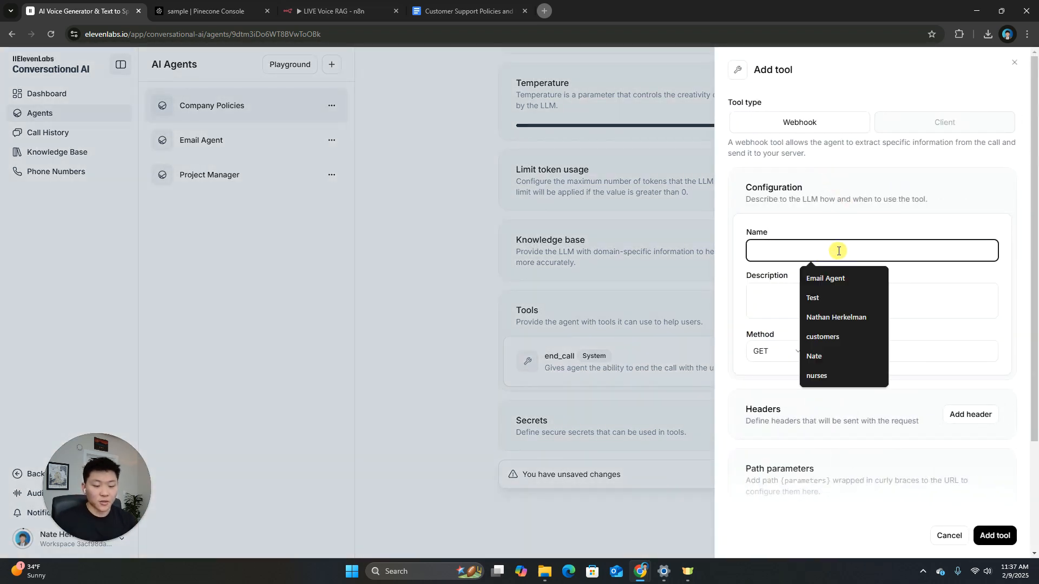
{"action": "type", "text": "n8n"}
{"action": "left_click", "coordinate": [830, 298]}
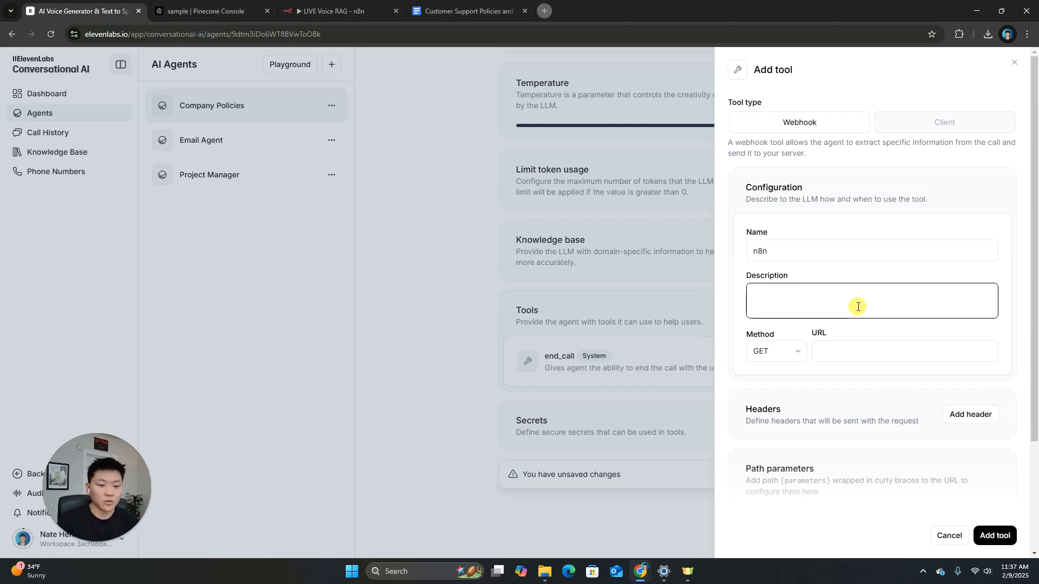
- Describe the tool as 'Call this tool to send the user's question over to n8n in order to get an answer' and set its method to POST
{"action": "type", "text": "Call this tool "}
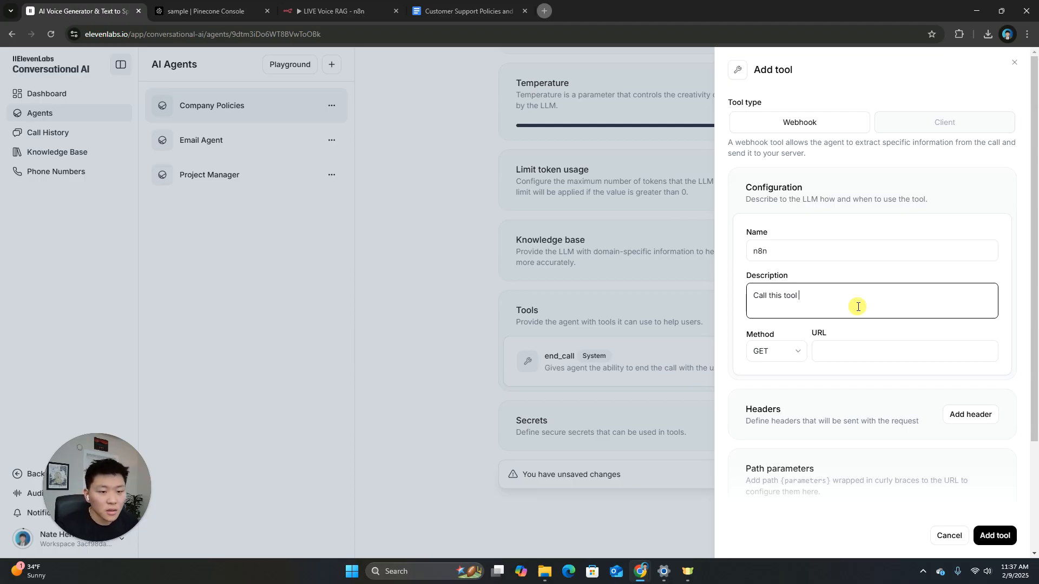
{"action": "type", "text": "tool"}
{"action": "key", "text": "BackSpace"}
{"action": "key", "text": "BackSpace"}
{"action": "key", "text": "BackSpace"}
{"action": "key", "text": "BackSpace"}
{"action": "key", "text": "BackSpace"}
{"action": "type", "text": "to send"}
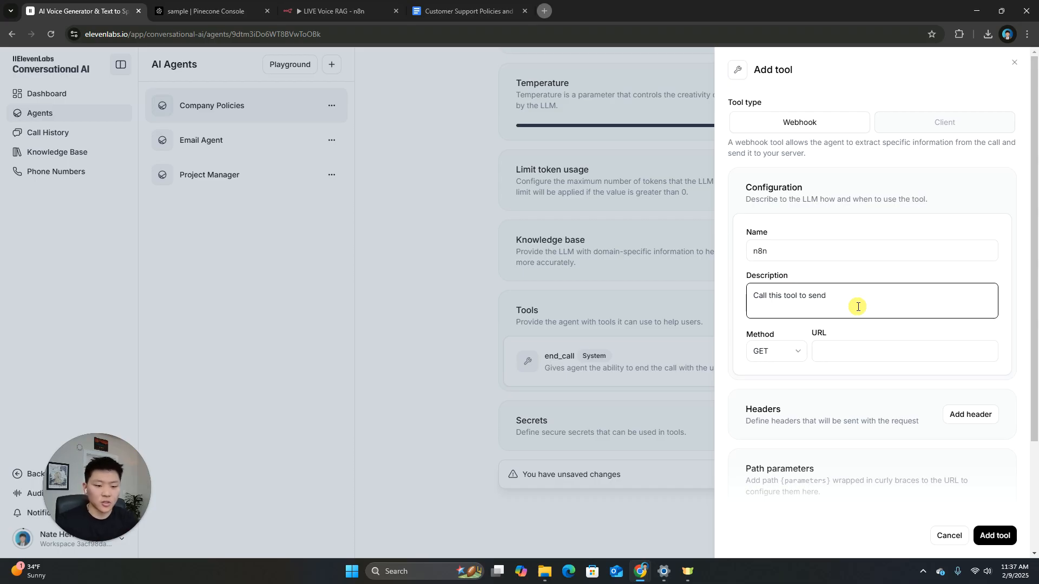
{"action": "type", "text": "the user's question"}
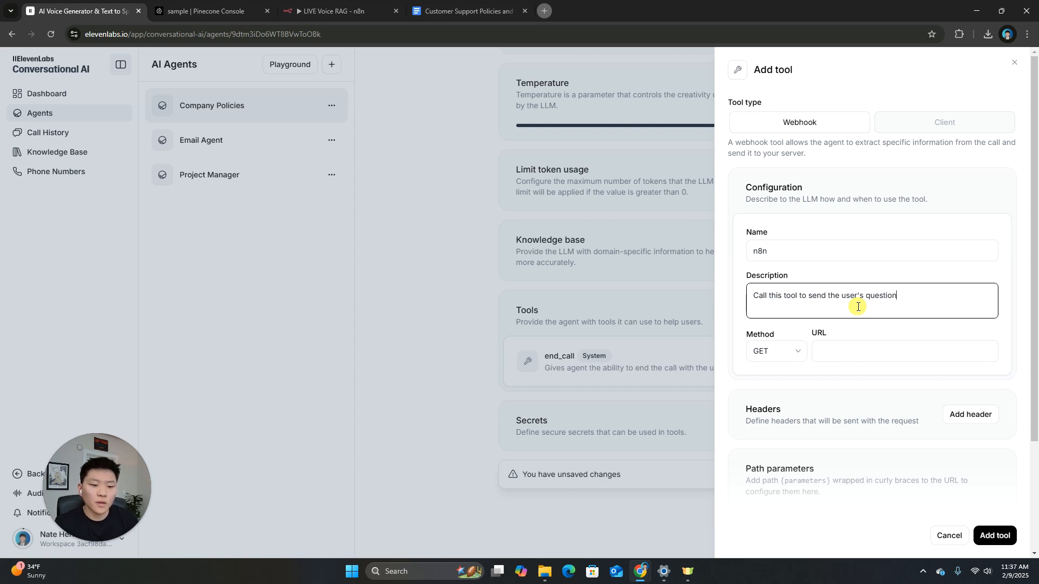
{"action": "type", "text": "ov"}
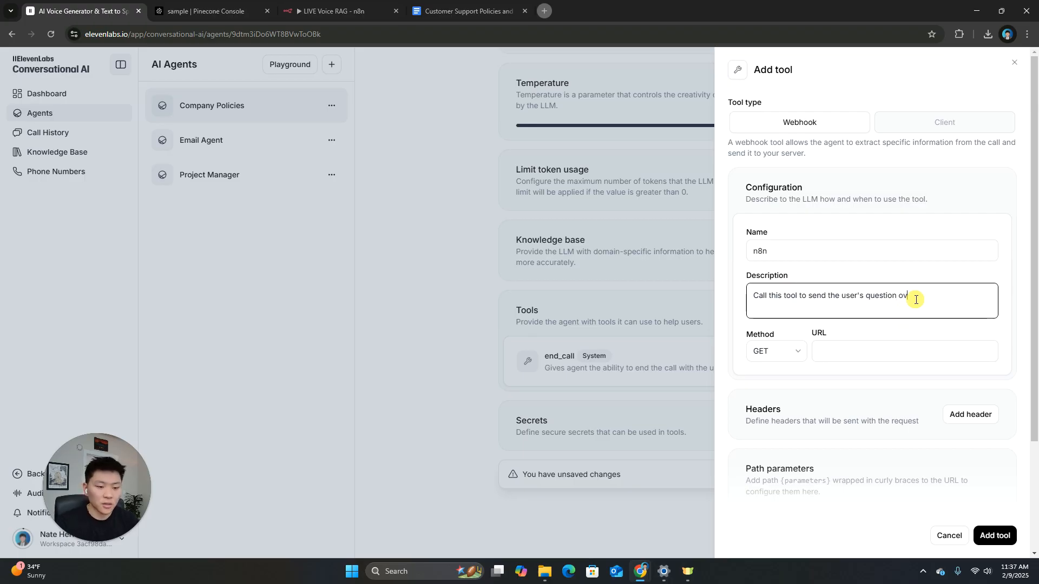
{"action": "type", "text": "er to n8n in order to get an as"}
{"action": "type", "text": "swer"}
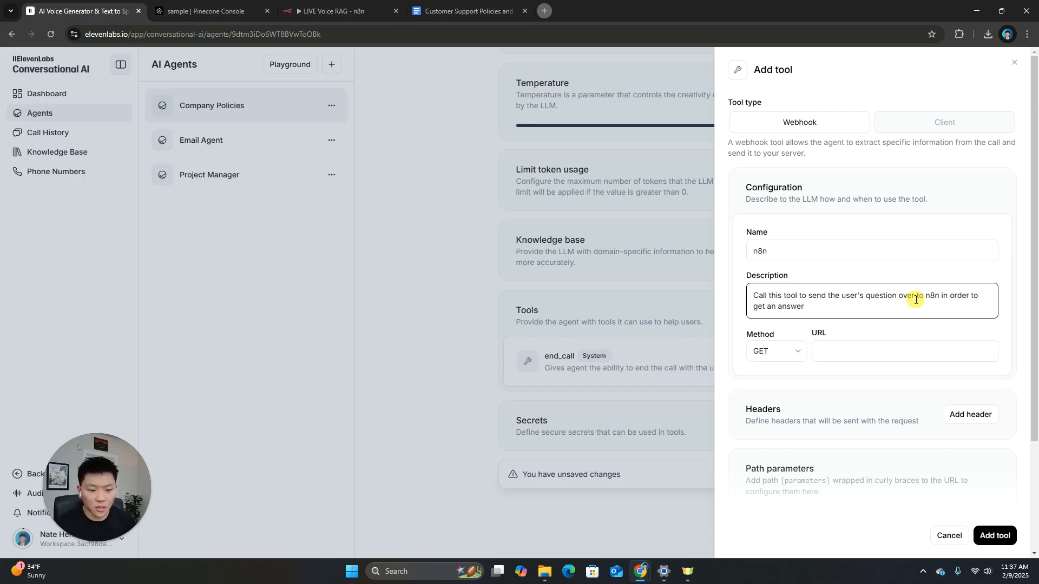
{"action": "left_click", "coordinate": [847, 355]}
{"action": "left_click", "coordinate": [797, 355]}
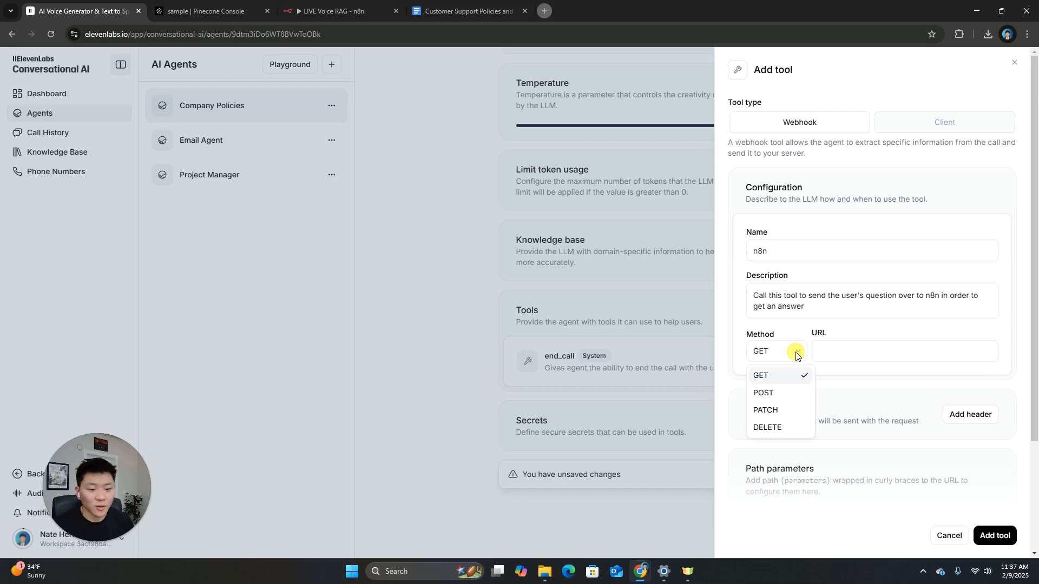
{"action": "left_click", "coordinate": [787, 393]}
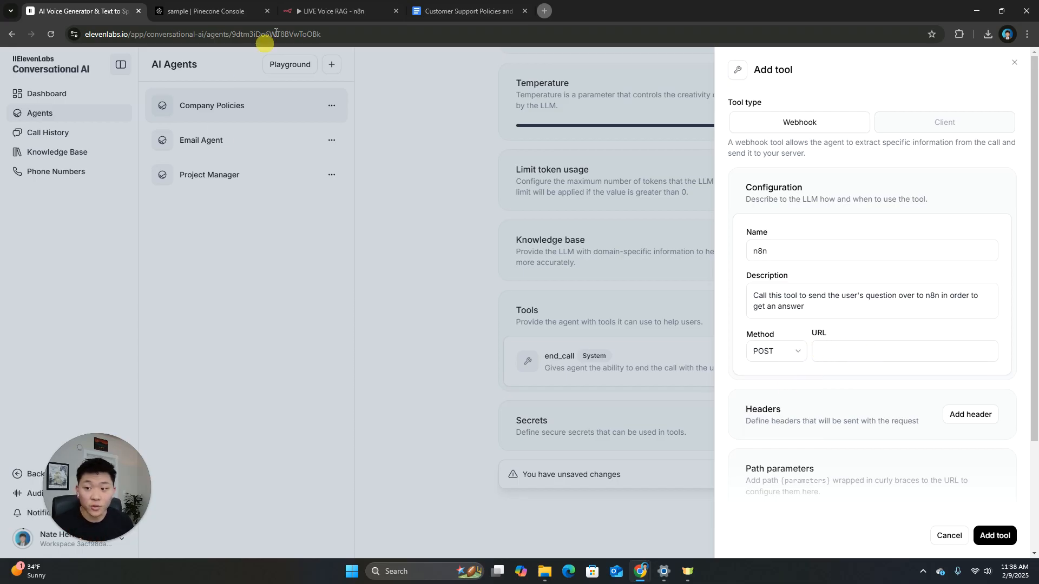
- Switch to the LIVE Voice RAG n8n workflow and add a Webhook trigger node
{"action": "left_click_drag", "start_coordinate": [88, 15], "coordinate": [230, 16]}
{"action": "left_click", "coordinate": [331, 18]}
{"action": "left_click", "coordinate": [443, 173]}
{"action": "left_click_drag", "start_coordinate": [680, 202], "coordinate": [732, 271]}
{"action": "left_click", "coordinate": [1020, 106]}
{"action": "type", "text": "web"}
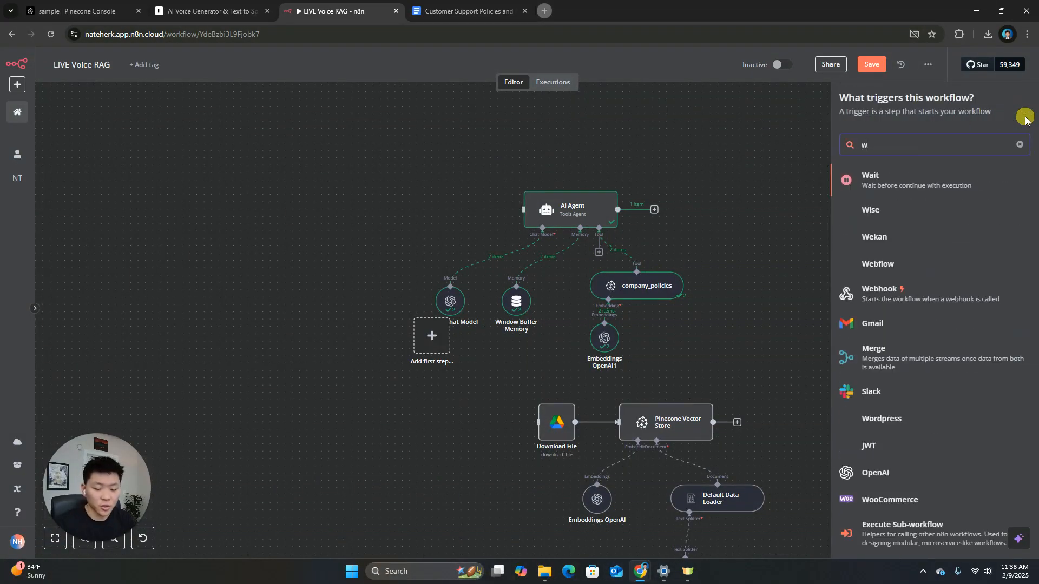
{"action": "key", "text": "Down"}
{"action": "key", "text": "Return"}
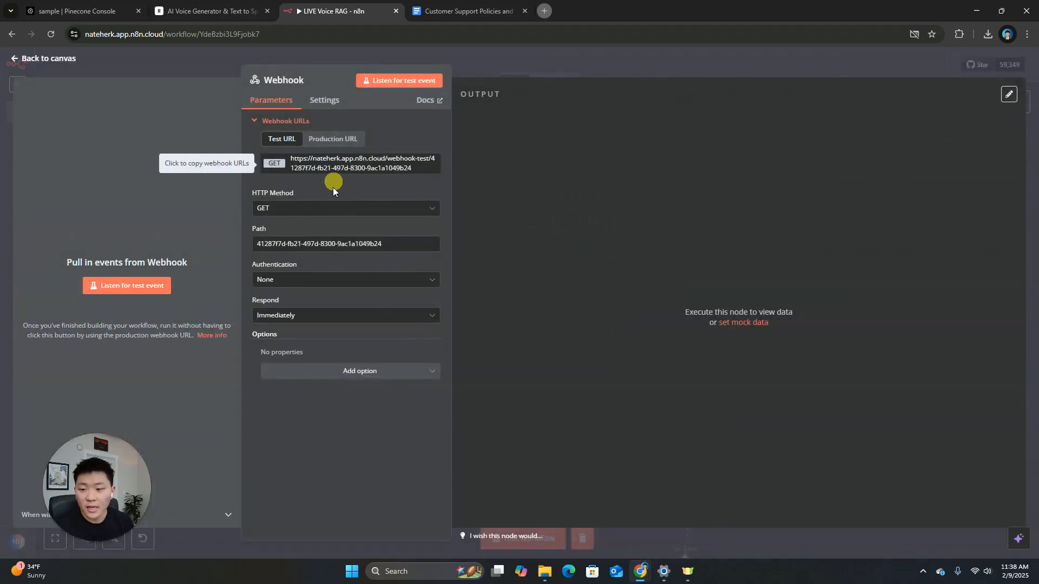
- Configure the Webhook with POST method, path n8n, and respond using the 'Respond to Webhook' node
{"action": "left_click", "coordinate": [352, 210]}
{"action": "left_click", "coordinate": [322, 312]}
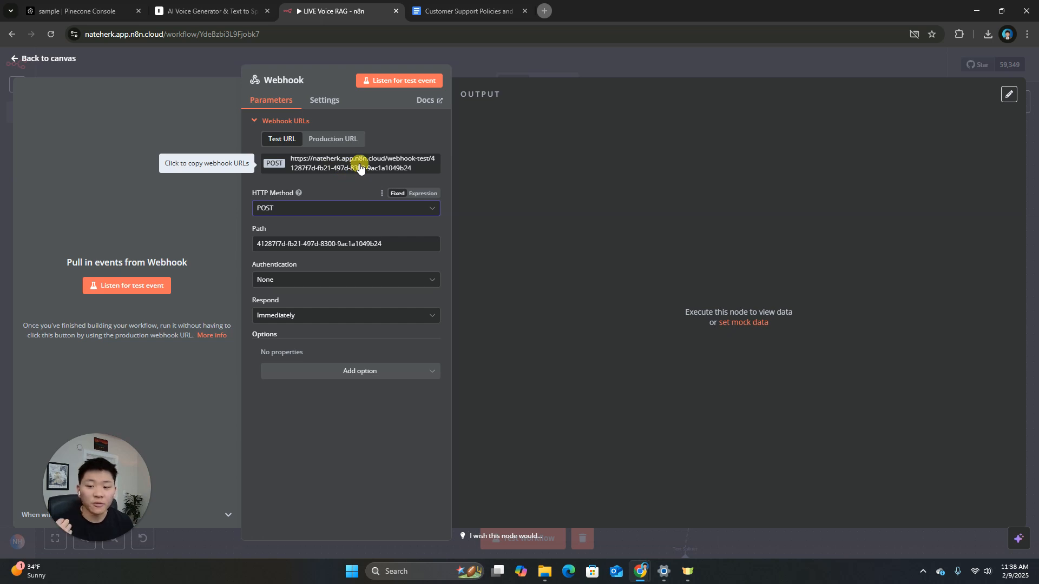
{"action": "triple_click", "coordinate": [378, 244]}
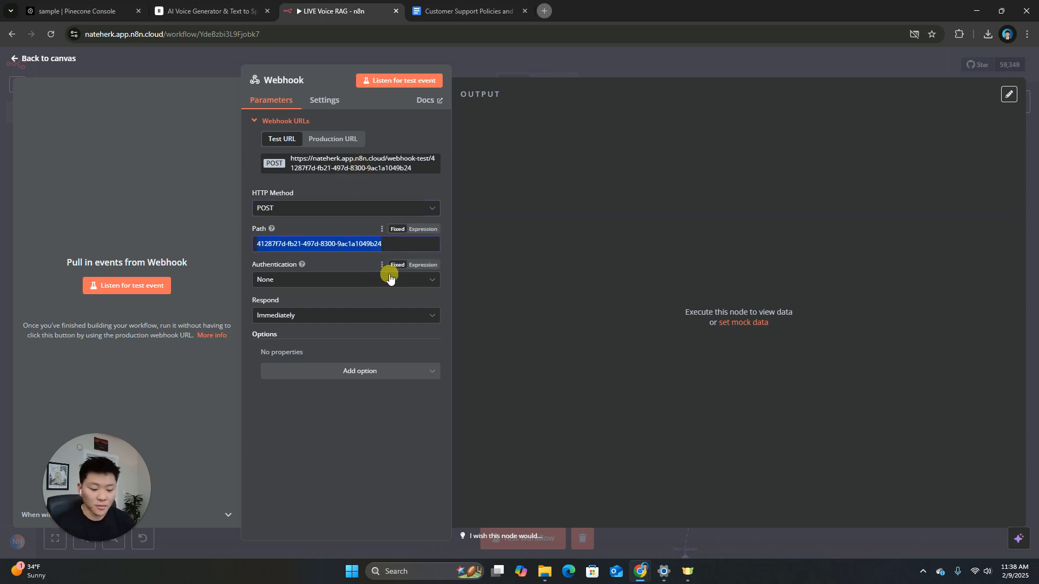
{"action": "type", "text": "n8n"}
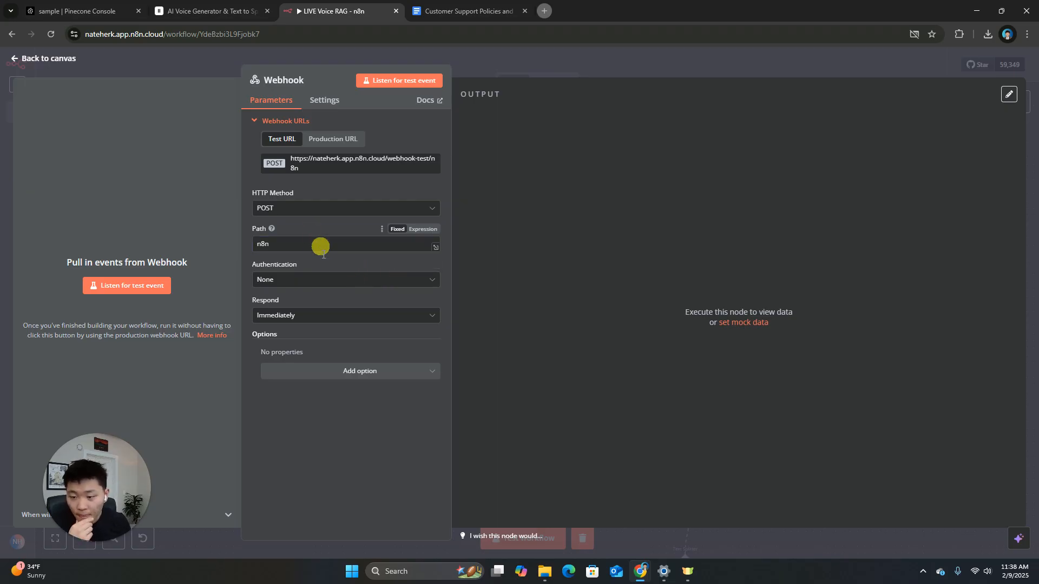
{"action": "left_click", "coordinate": [321, 316]}
{"action": "left_click", "coordinate": [376, 399]}
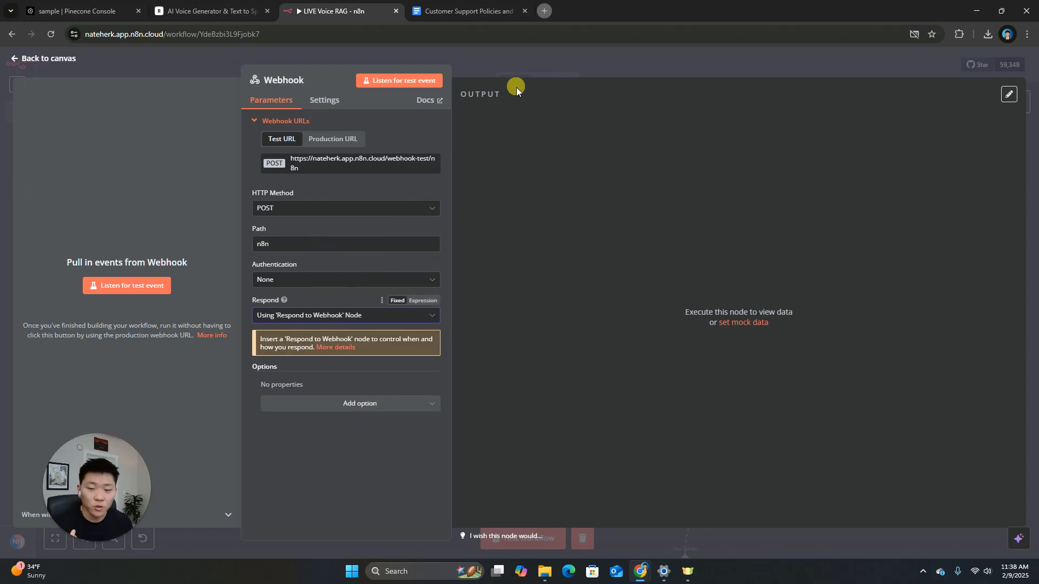
- Return to the canvas and connect the Webhook node to the AI Agent node
{"action": "left_click", "coordinate": [528, 66]}
{"action": "left_click_drag", "start_coordinate": [429, 337], "coordinate": [541, 210]}
{"action": "left_click", "coordinate": [467, 202]}
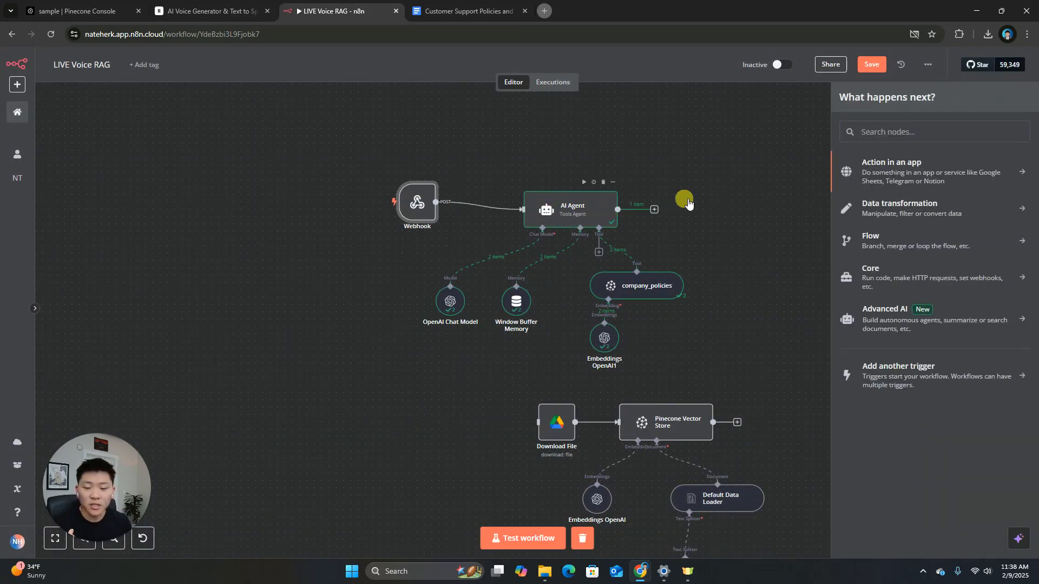
- Add a 'Respond to Webhook' node after the AI Agent node
{"action": "left_click", "coordinate": [683, 203]}
{"action": "left_click", "coordinate": [654, 209]}
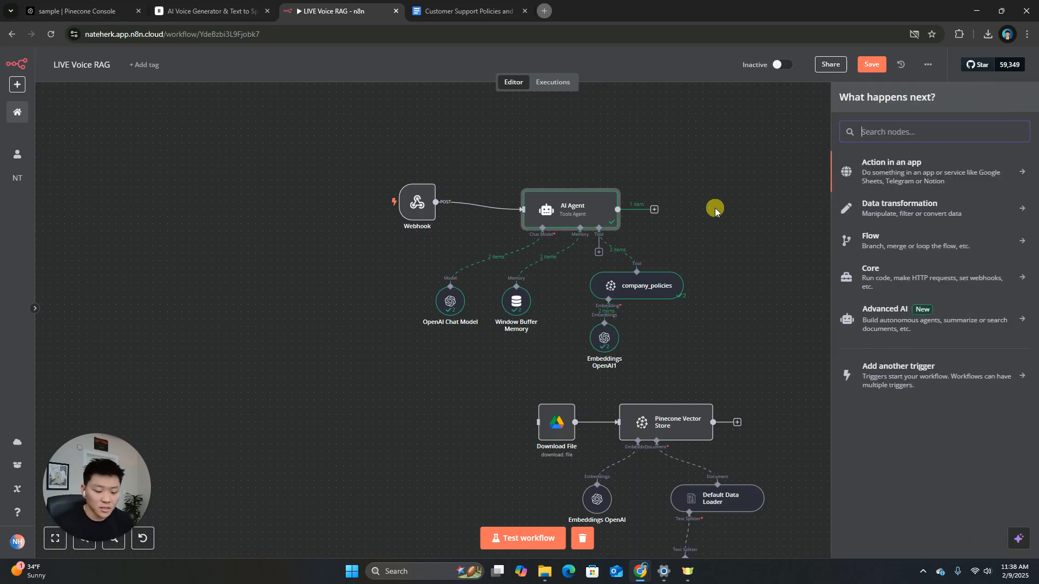
{"action": "type", "text": "repon"}
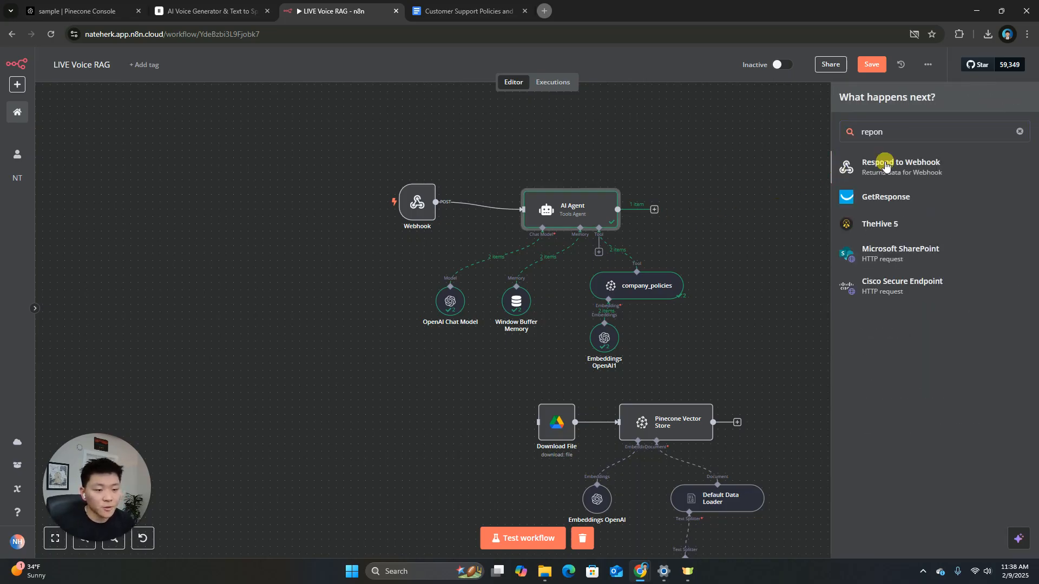
{"action": "key", "text": "Return"}
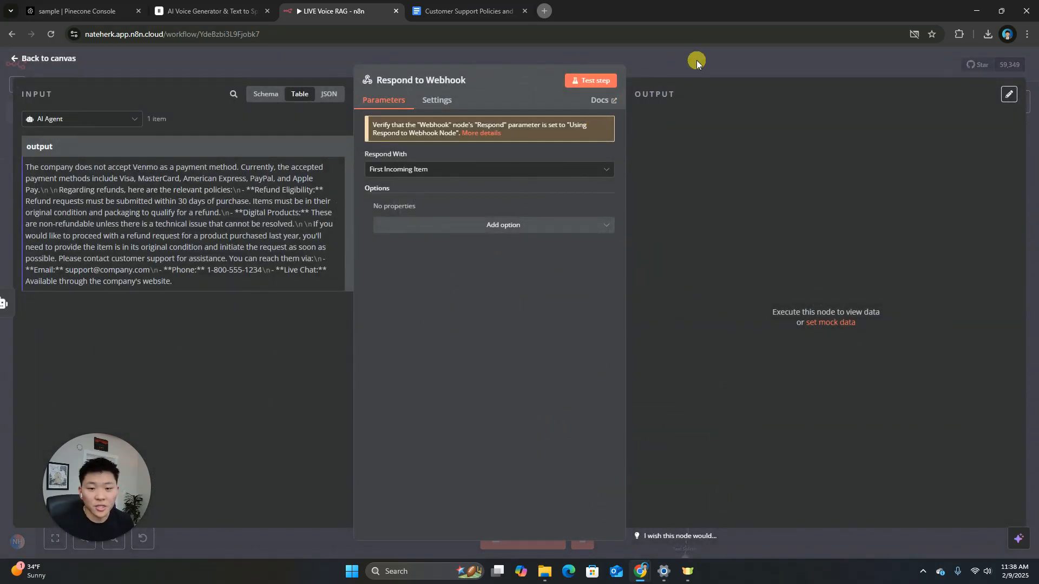
{"action": "key", "text": "Escape"}
- Check the AI Agent's output, then copy the Webhook node's test URL
{"action": "double_click", "coordinate": [580, 208]}
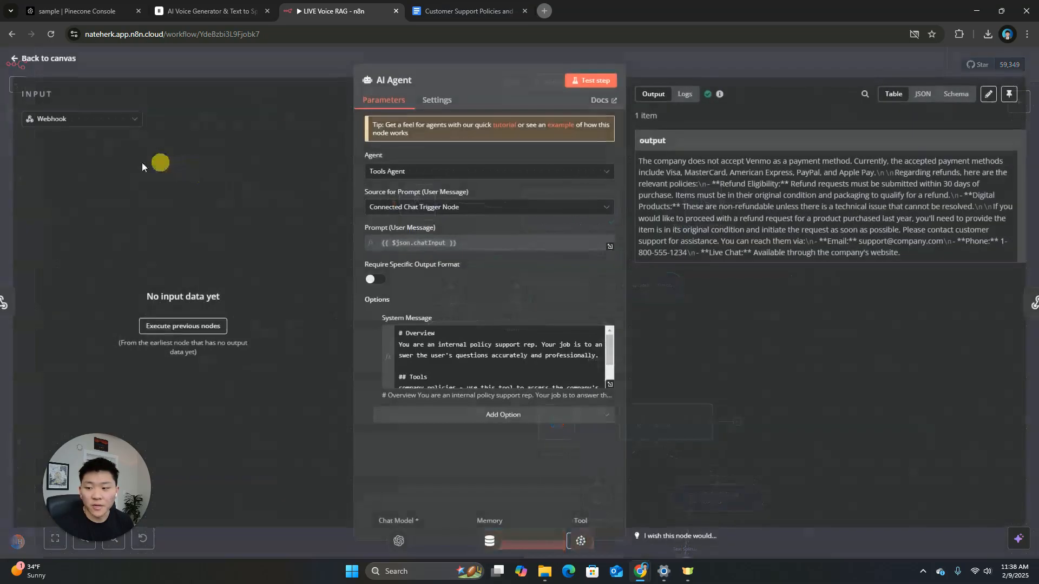
{"action": "left_click_drag", "start_coordinate": [640, 160], "coordinate": [914, 253]}
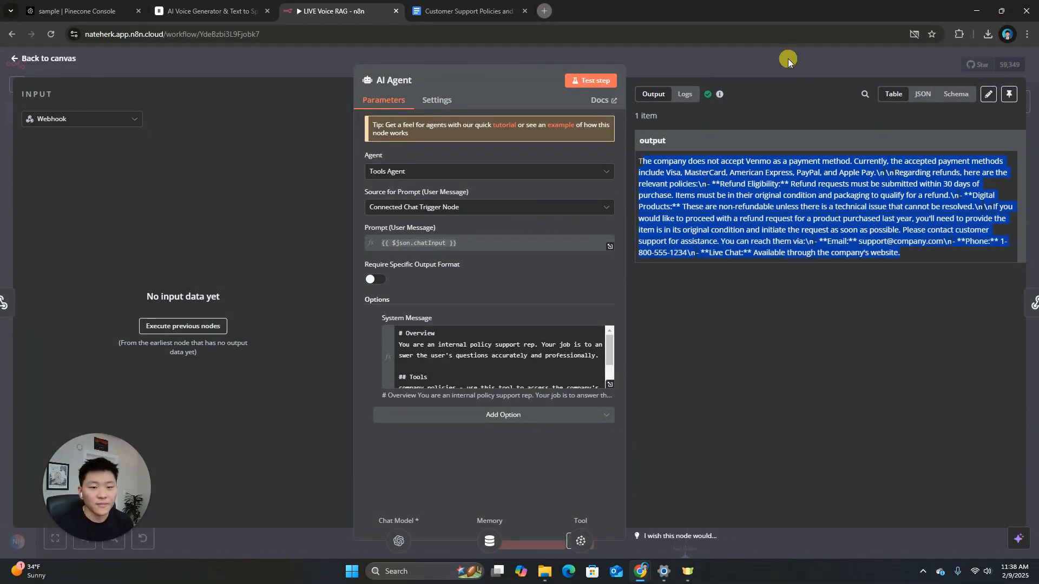
{"action": "left_click", "coordinate": [791, 60]}
{"action": "left_click", "coordinate": [826, 213]}
{"action": "left_click_drag", "start_coordinate": [418, 203], "coordinate": [430, 204]}
{"action": "double_click", "coordinate": [431, 204]}
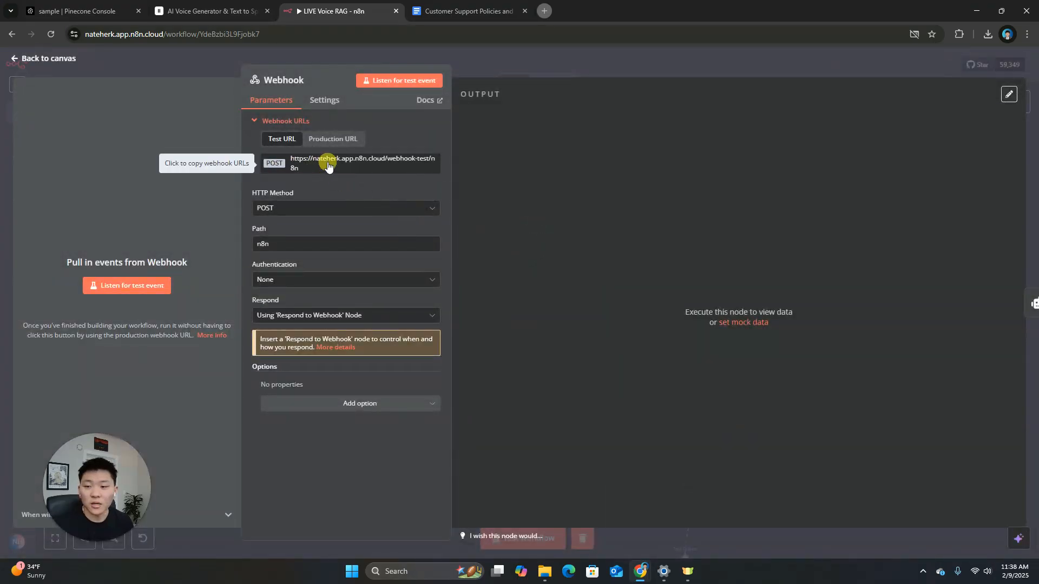
{"action": "left_click", "coordinate": [324, 164]}
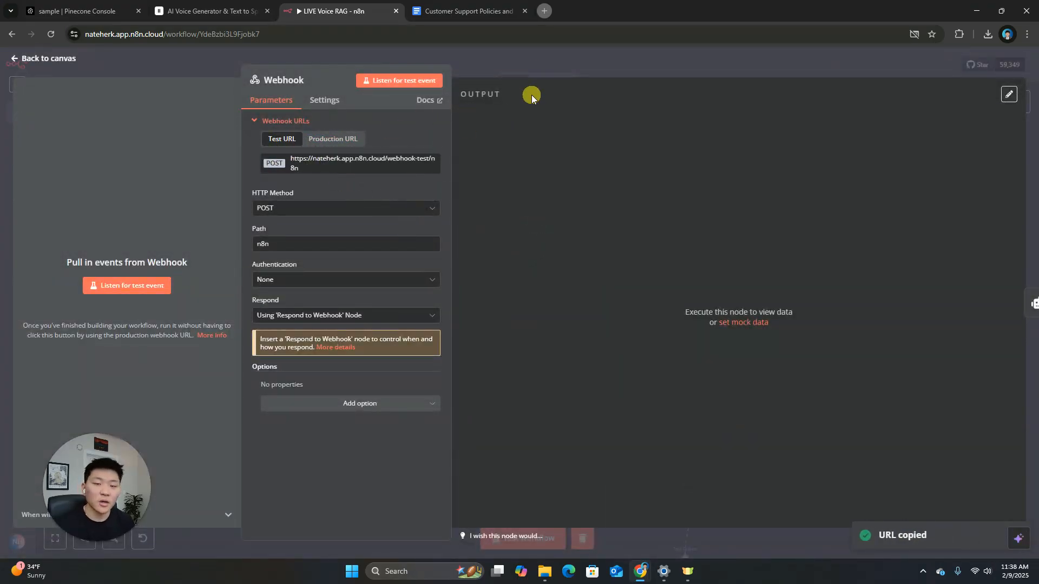
{"action": "left_click", "coordinate": [504, 62]}
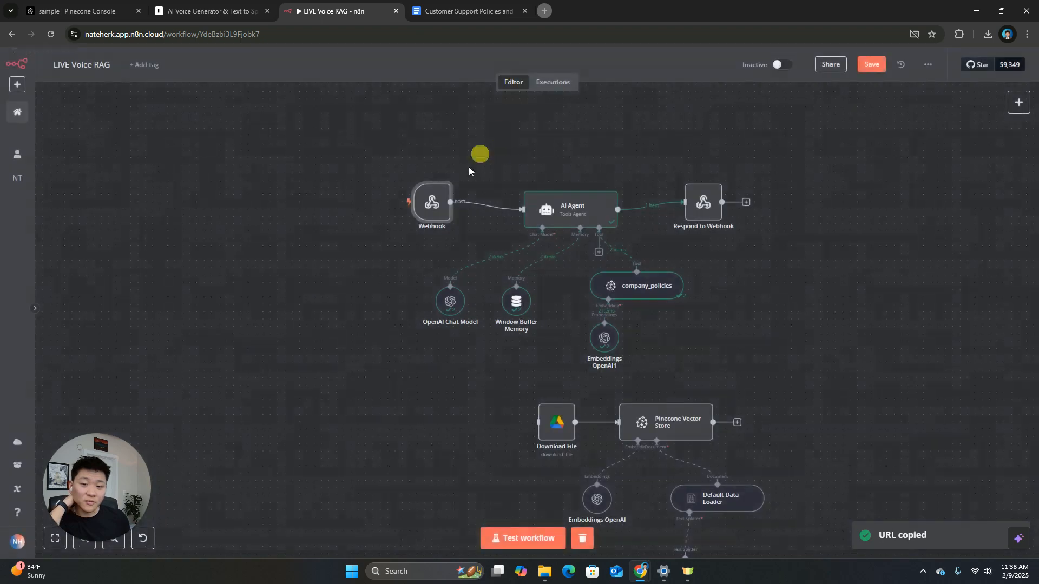
- Switch to ElevenLabs and paste the n8n webhook test URL into the tool's URL field
{"action": "left_click", "coordinate": [215, 11]}
{"action": "left_click", "coordinate": [853, 349]}
{"action": "key", "text": "ctrl+v"}
{"action": "left_click_drag", "start_coordinate": [909, 353], "coordinate": [961, 354]}
{"action": "left_click", "coordinate": [961, 355]}
{"action": "left_click", "coordinate": [860, 326]}
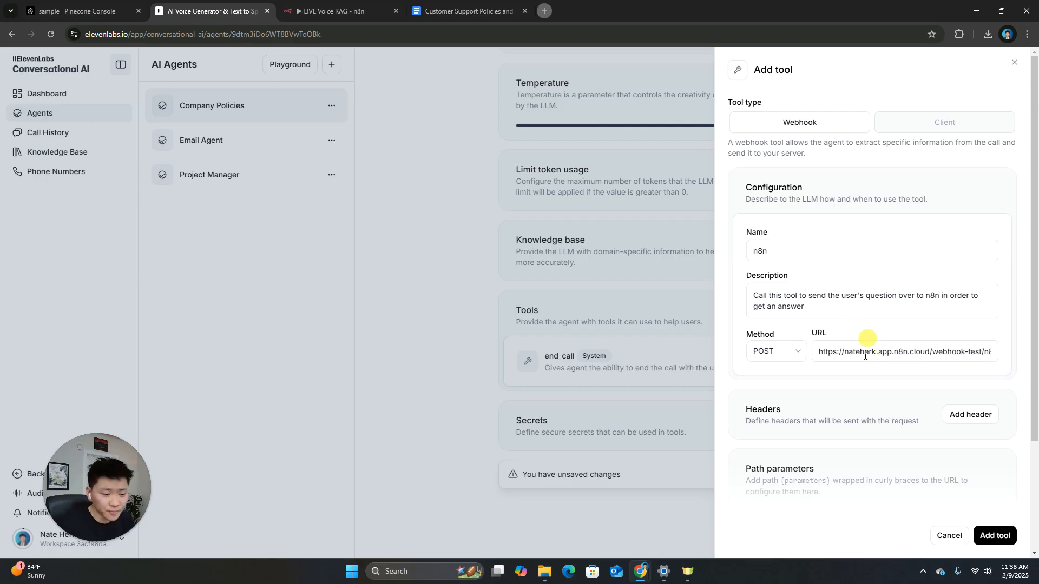
- Enable body parameters for the tool and add a property
{"action": "scroll", "coordinate": [865, 374], "scroll_direction": "down", "scroll_amount": 3}
{"action": "scroll", "coordinate": [860, 394], "scroll_direction": "up", "scroll_amount": 3}
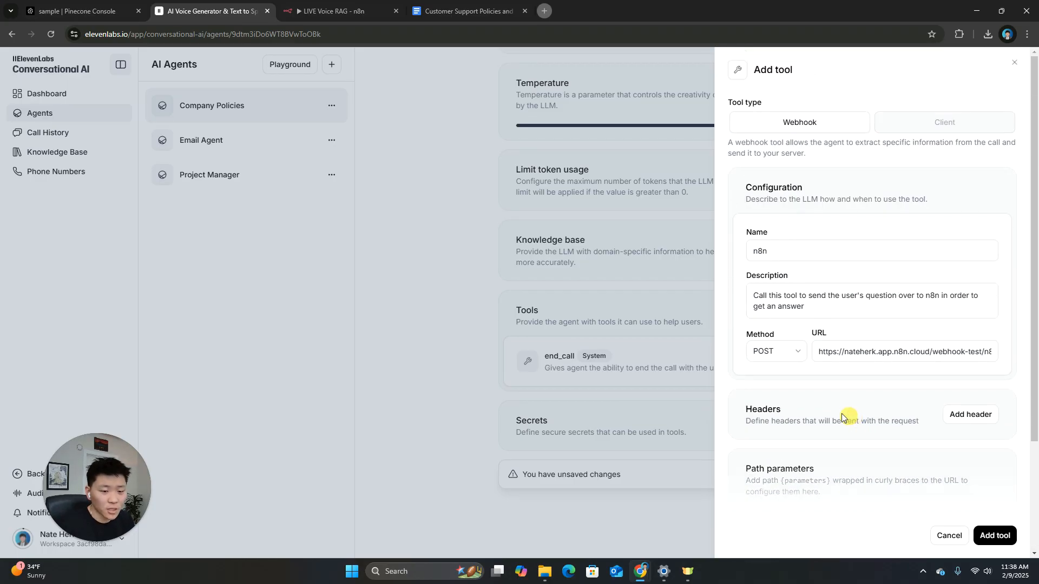
{"action": "scroll", "coordinate": [845, 303], "scroll_direction": "down", "scroll_amount": 3}
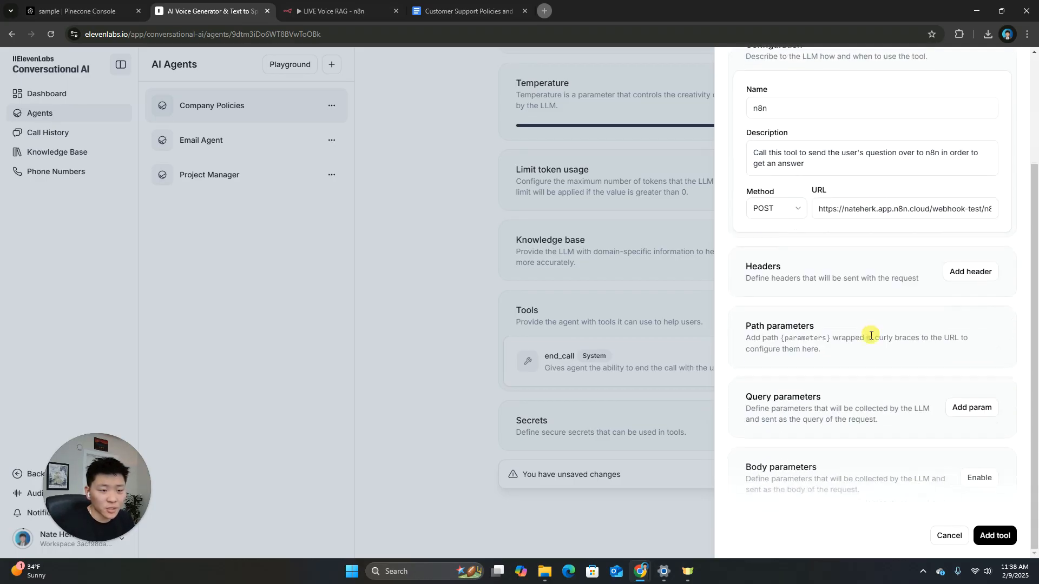
{"action": "left_click", "coordinate": [979, 479]}
{"action": "scroll", "coordinate": [833, 371], "scroll_direction": "down", "scroll_amount": 3}
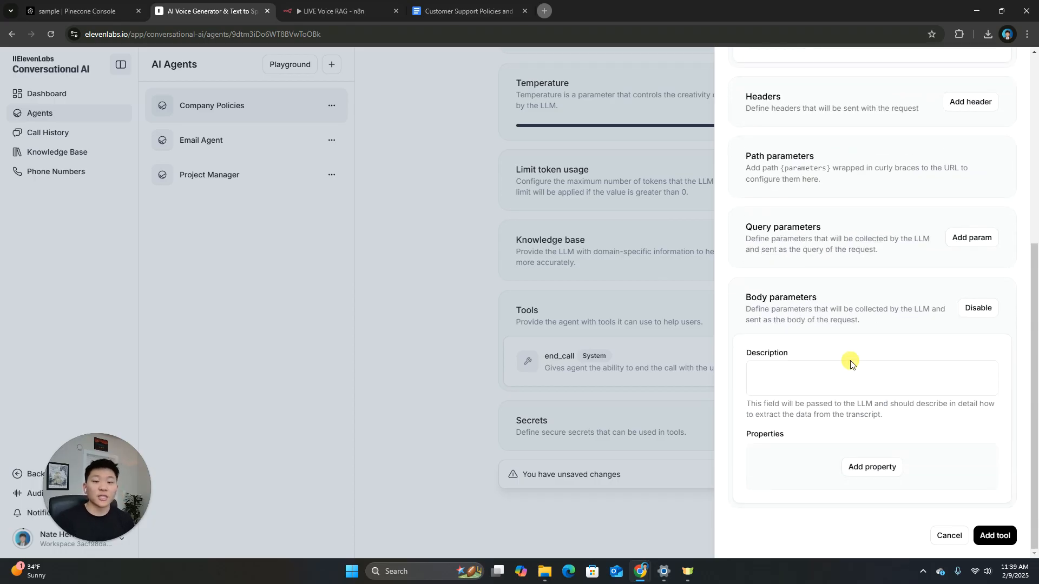
{"action": "left_click", "coordinate": [851, 386]}
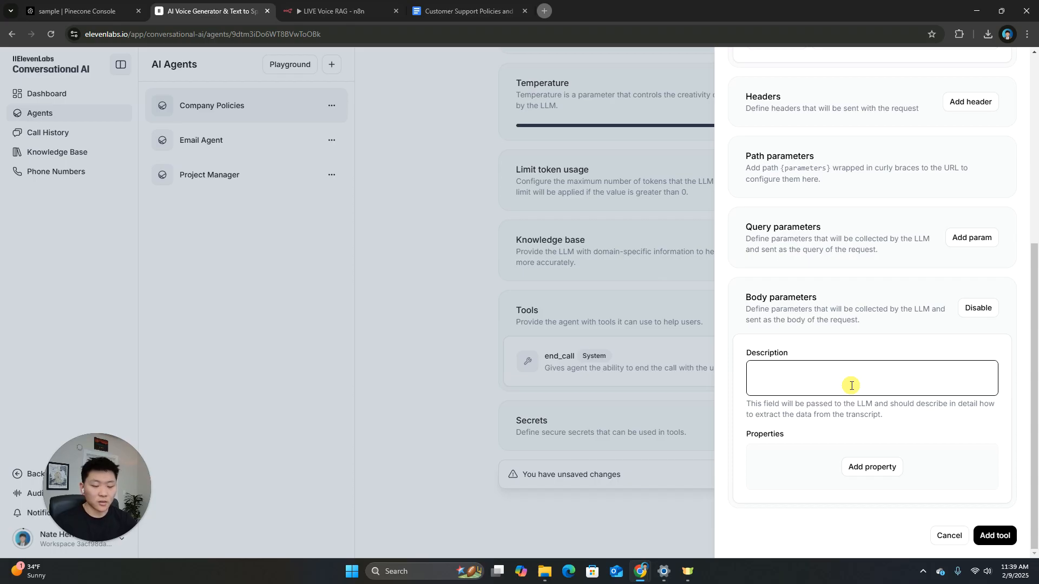
{"action": "left_click", "coordinate": [852, 467]}
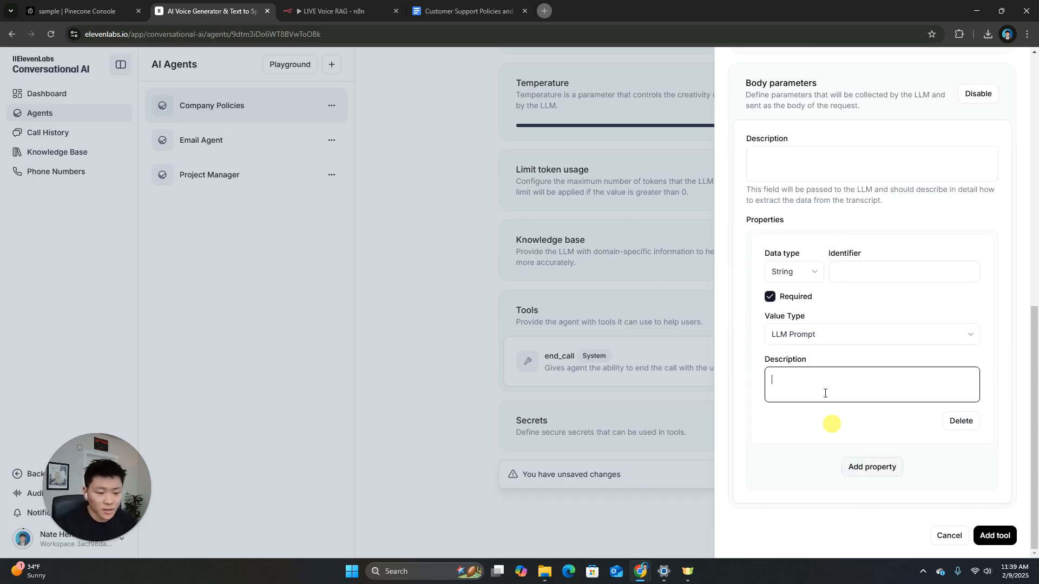
- Set the property identifier to 'question' and describe it as 'the question the user needs an answer to'
{"action": "left_click", "coordinate": [863, 271]}
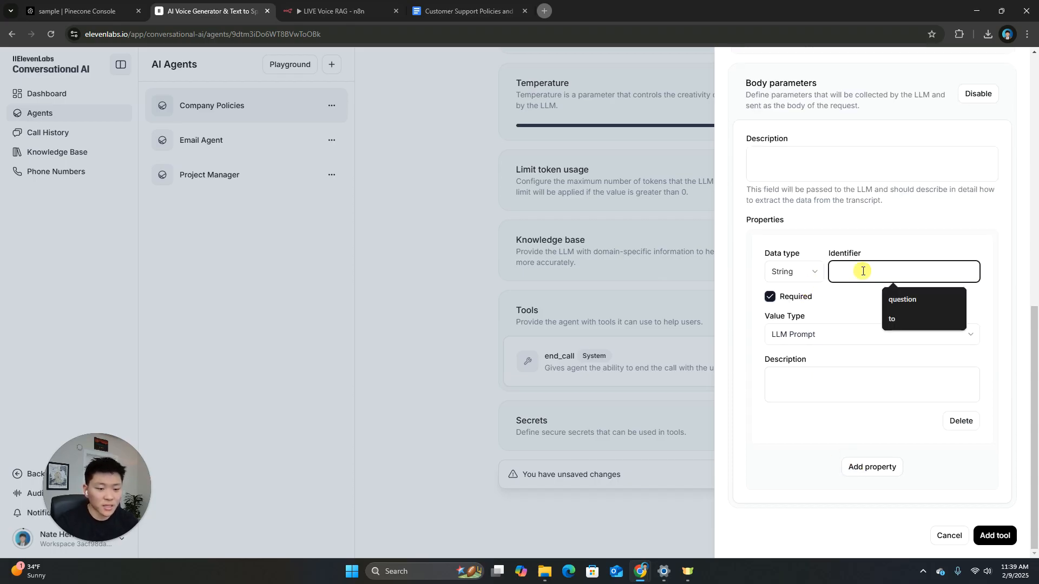
{"action": "left_click", "coordinate": [899, 299]}
{"action": "left_click", "coordinate": [799, 372]}
{"action": "type", "text": "the question the user need"}
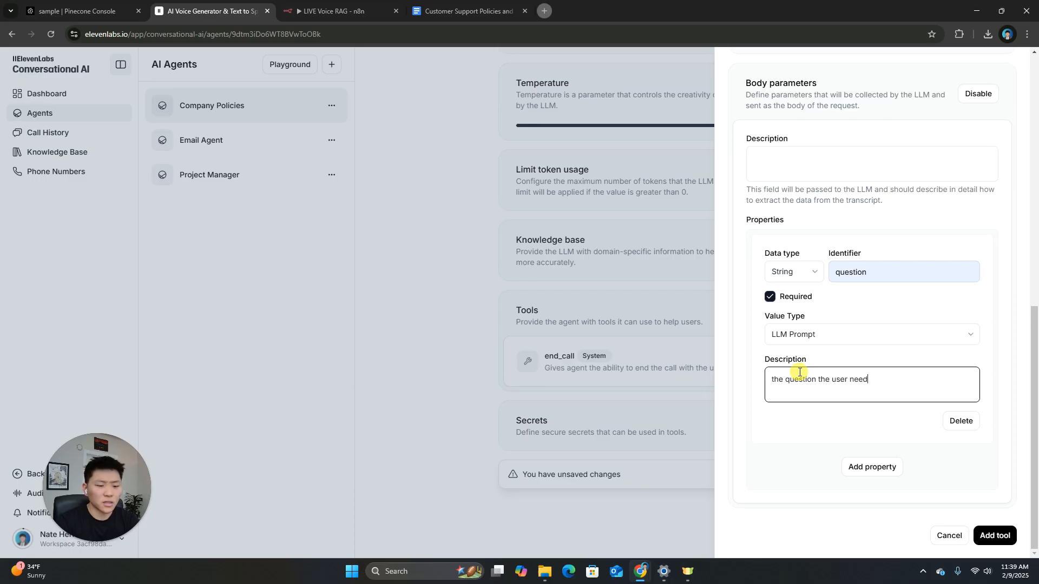
{"action": "type", "text": "s an answer to"}
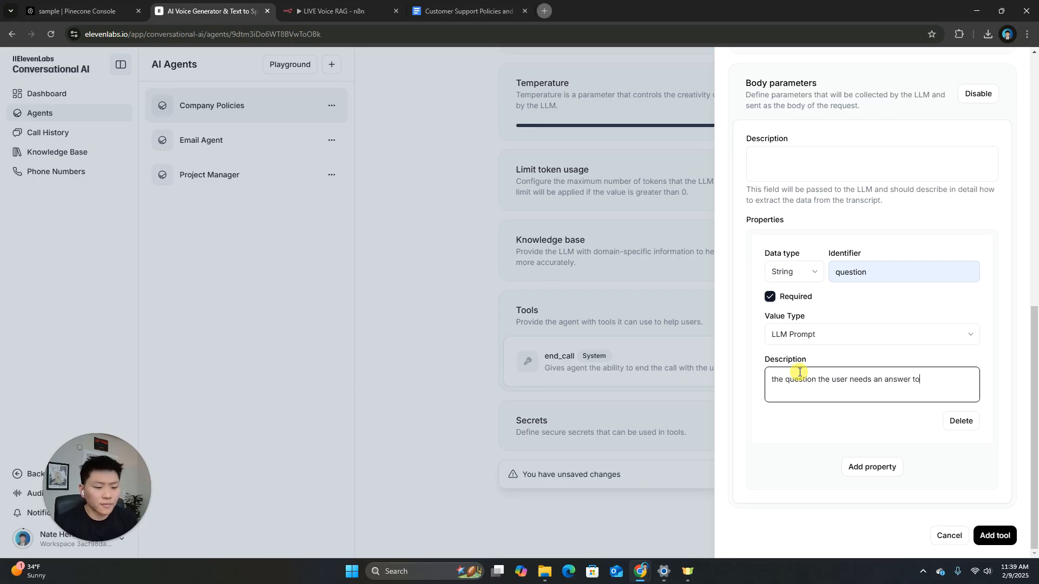
- Describe the body as 'Extract the question the user is asking about company policies' and add the tool
{"action": "scroll", "coordinate": [878, 419], "scroll_direction": "up", "scroll_amount": 2}
{"action": "left_click", "coordinate": [793, 269]}
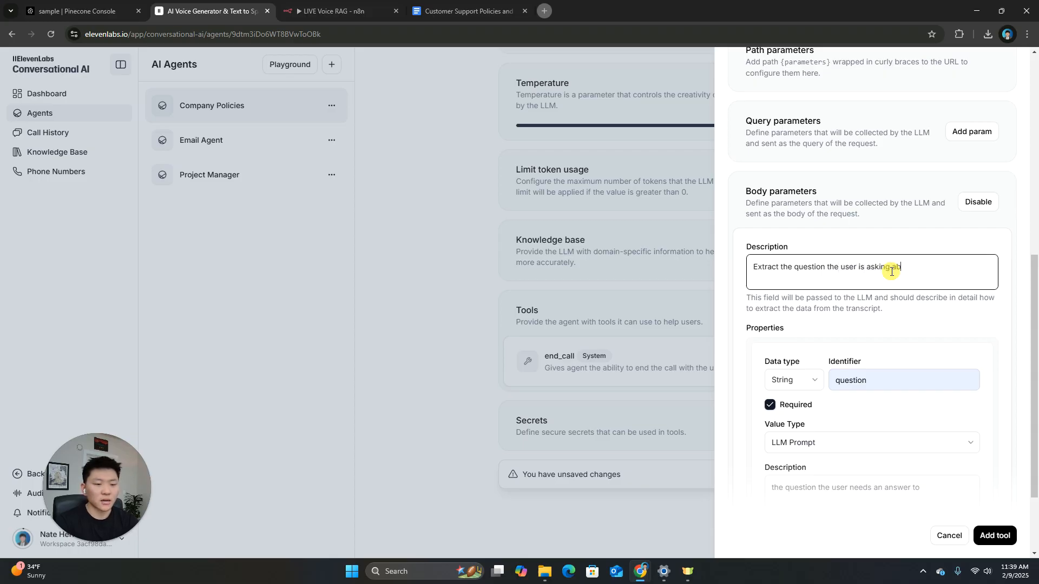
{"action": "type", "text": "company policies"}
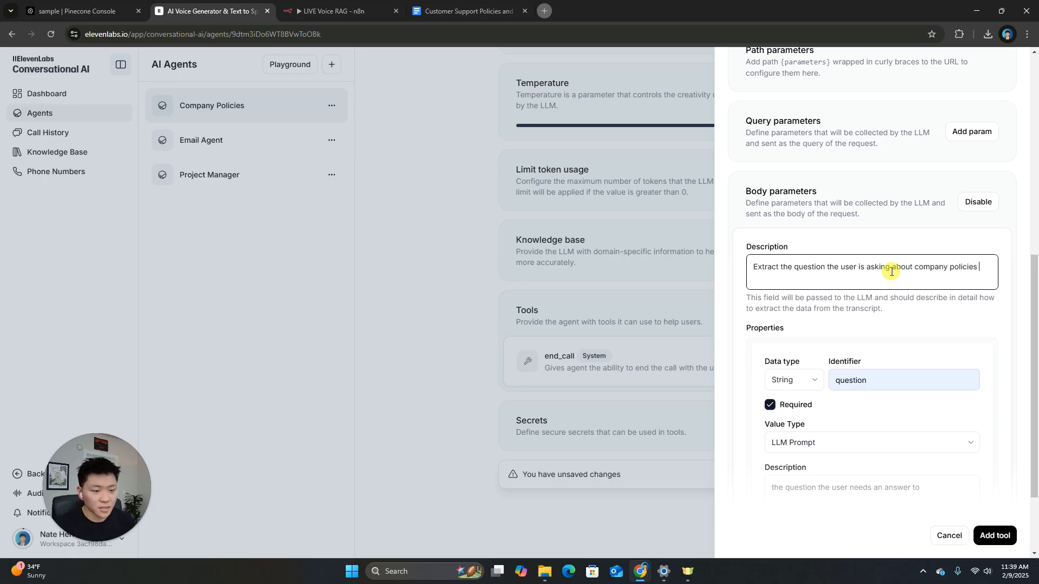
{"action": "scroll", "coordinate": [928, 428], "scroll_direction": "up", "scroll_amount": 8}
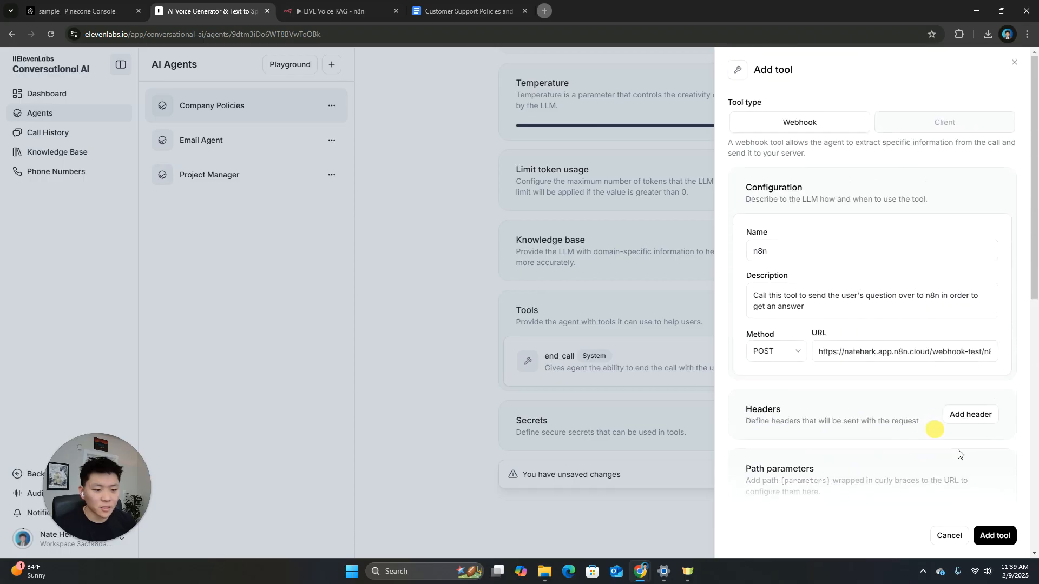
{"action": "left_click", "coordinate": [994, 535]}
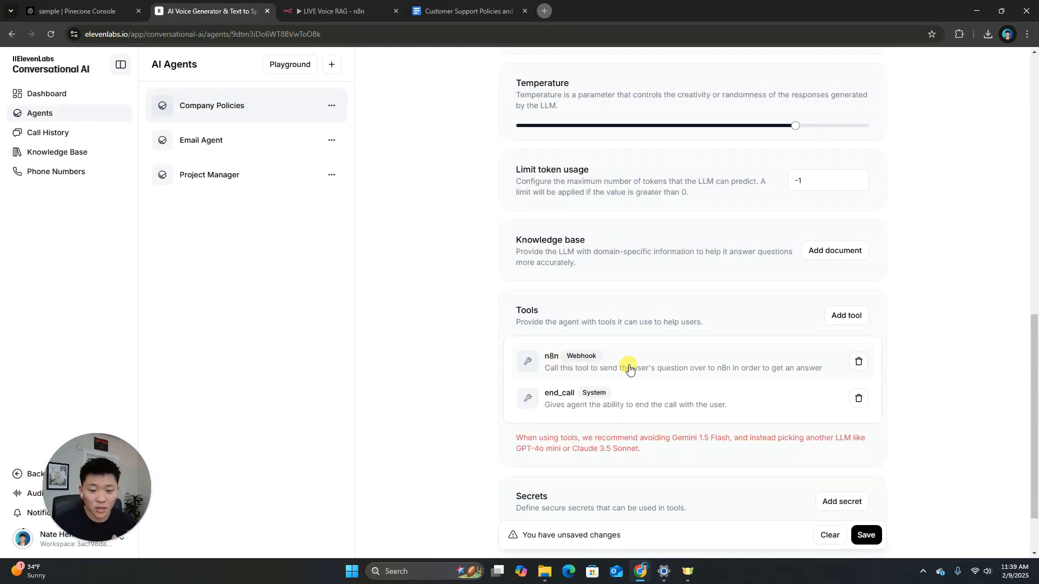
- Append to the system prompt: 'Use the 'n8n' tool to send over the user's question to n8n, then wait for the response from 'n8n'.' and save
{"action": "scroll", "coordinate": [630, 374], "scroll_direction": "up", "scroll_amount": 10}
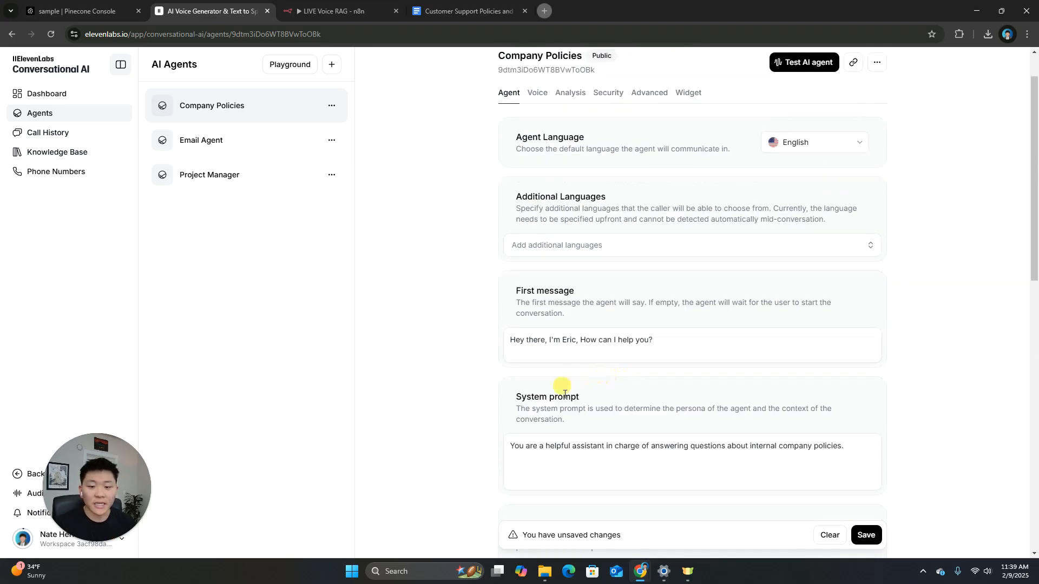
{"action": "scroll", "coordinate": [564, 394], "scroll_direction": "down", "scroll_amount": 2}
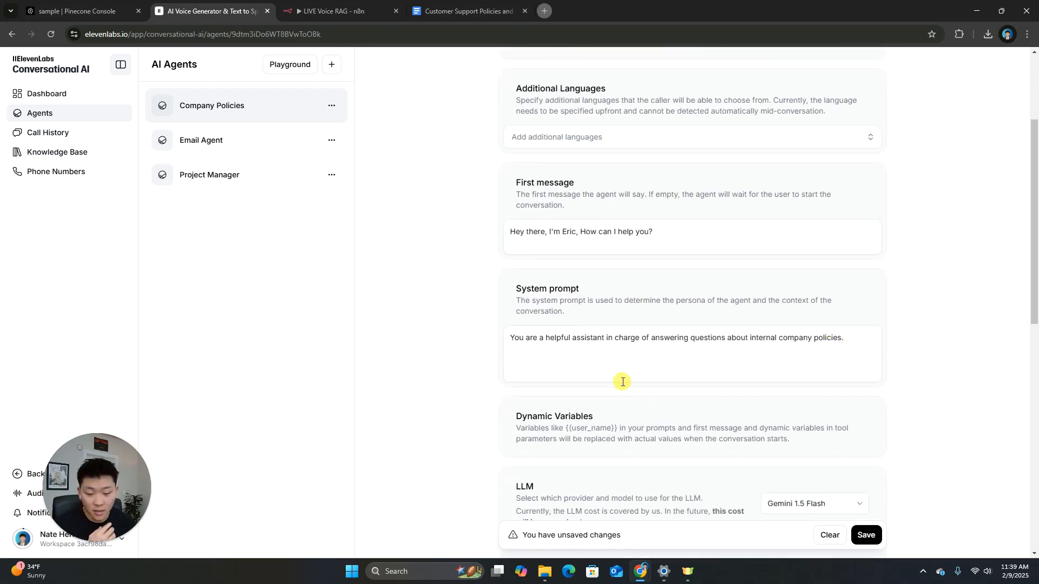
{"action": "scroll", "coordinate": [619, 387], "scroll_direction": "down", "scroll_amount": 9}
{"action": "scroll", "coordinate": [717, 378], "scroll_direction": "up", "scroll_amount": 7}
{"action": "left_click", "coordinate": [862, 245]}
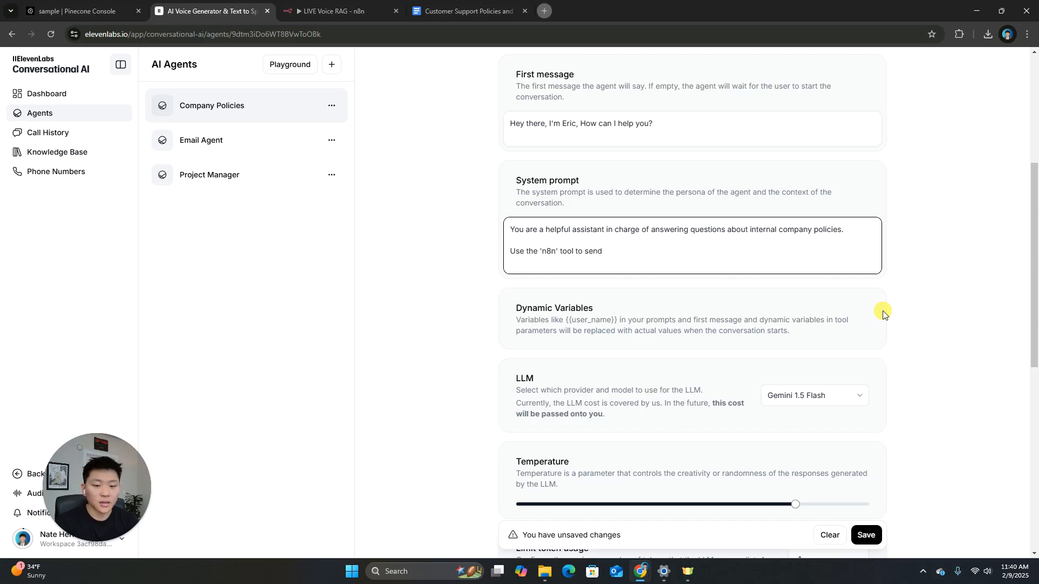
{"action": "type", "text": "question to n8n"}
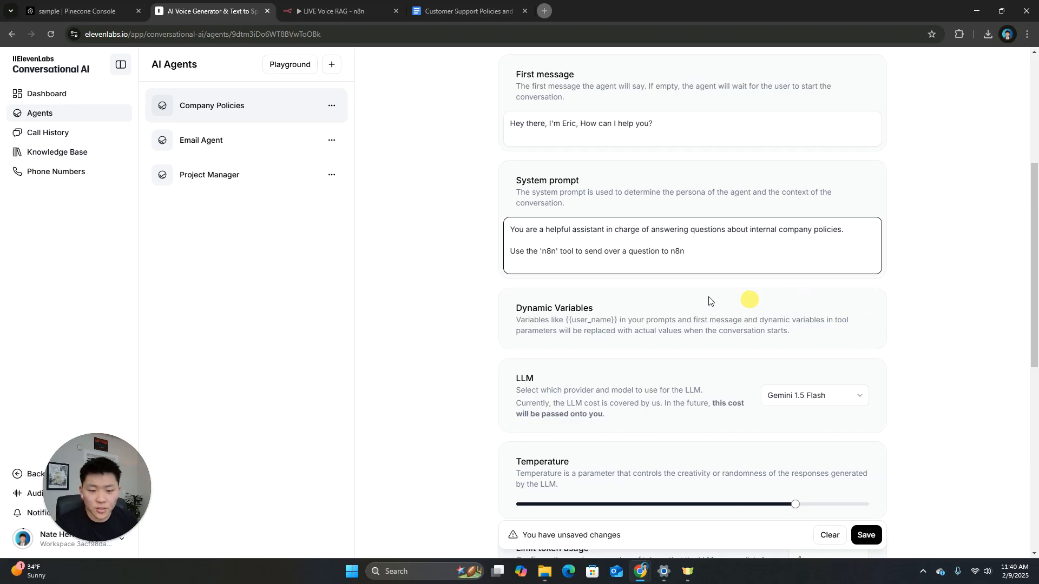
{"action": "left_click", "coordinate": [627, 252]}
{"action": "key", "text": "BackSpace"}
{"action": "key", "text": "BackSpace"}
{"action": "type", "text": "the user's"}
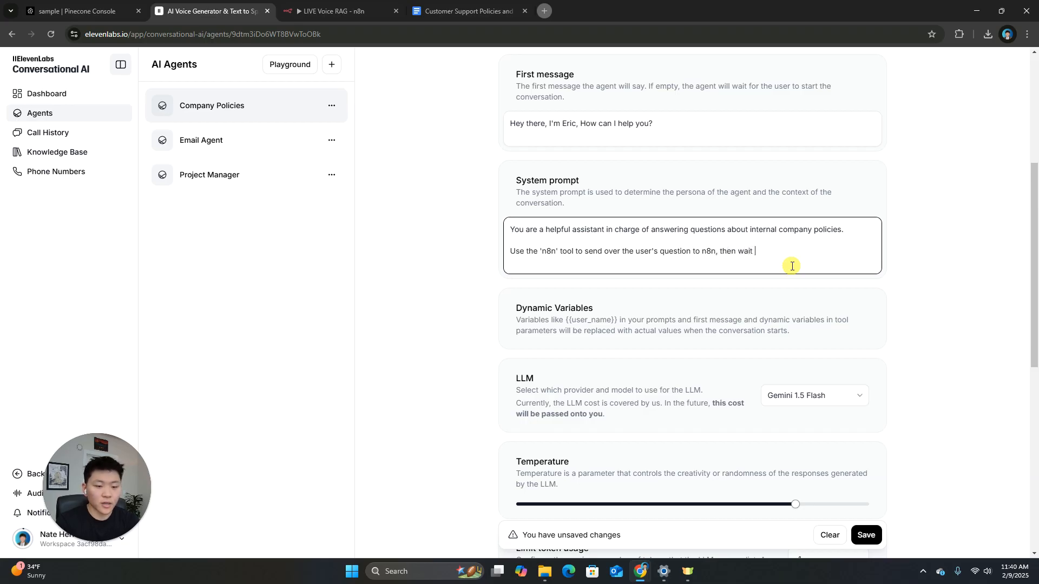
{"action": "type", "text": "sponse from 'n8n'."}
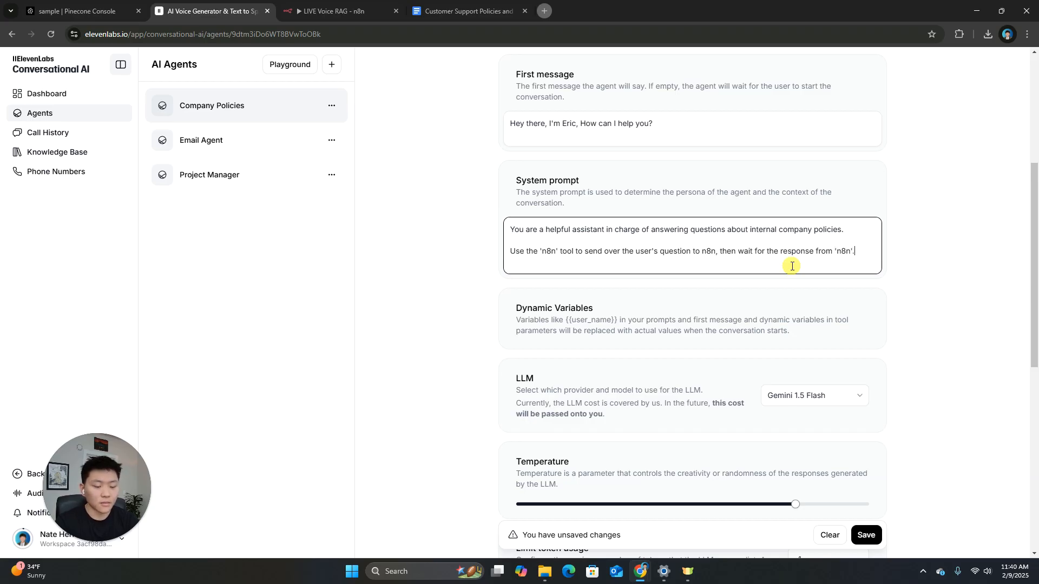
{"action": "left_click", "coordinate": [868, 536]}
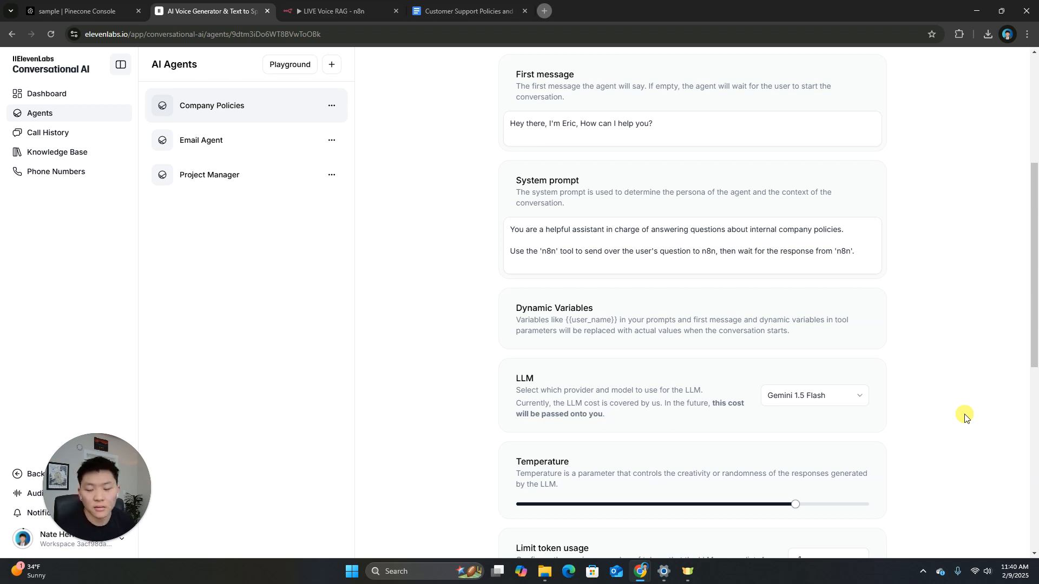
- Detach the ElevenLabs agent into its own window beside the n8n canvas and open the agent test screen
{"action": "scroll", "coordinate": [931, 387], "scroll_direction": "up", "scroll_amount": 5}
{"action": "scroll", "coordinate": [931, 388], "scroll_direction": "down", "scroll_amount": 13}
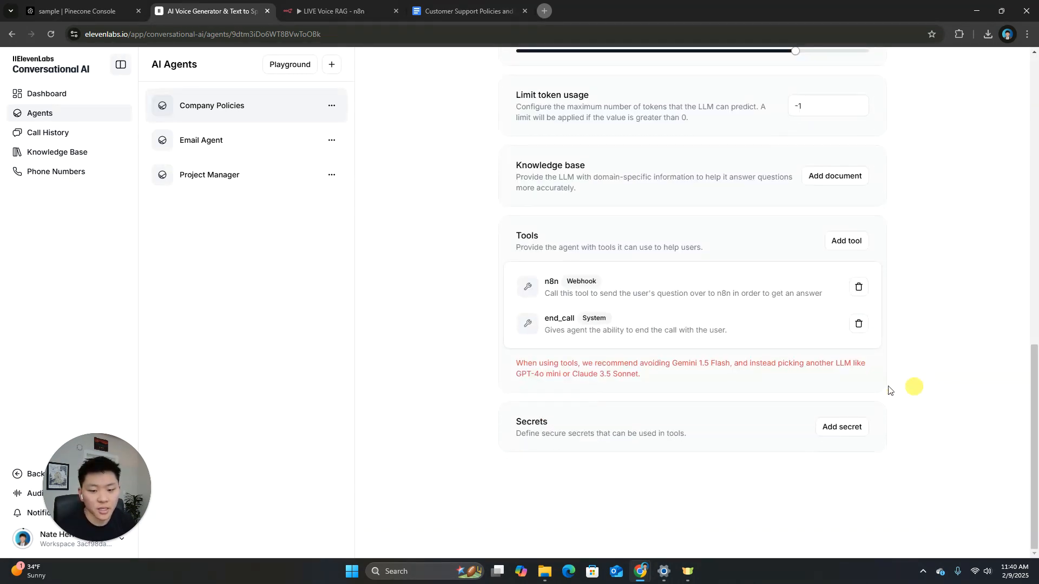
{"action": "scroll", "coordinate": [807, 332], "scroll_direction": "up", "scroll_amount": 12}
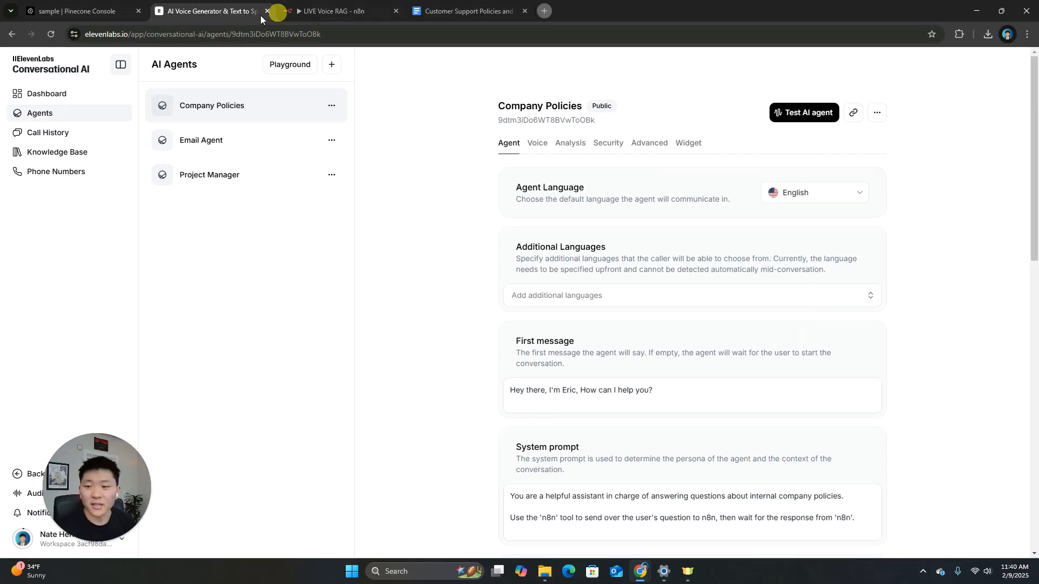
{"action": "left_click_drag", "start_coordinate": [209, 12], "coordinate": [263, 70]}
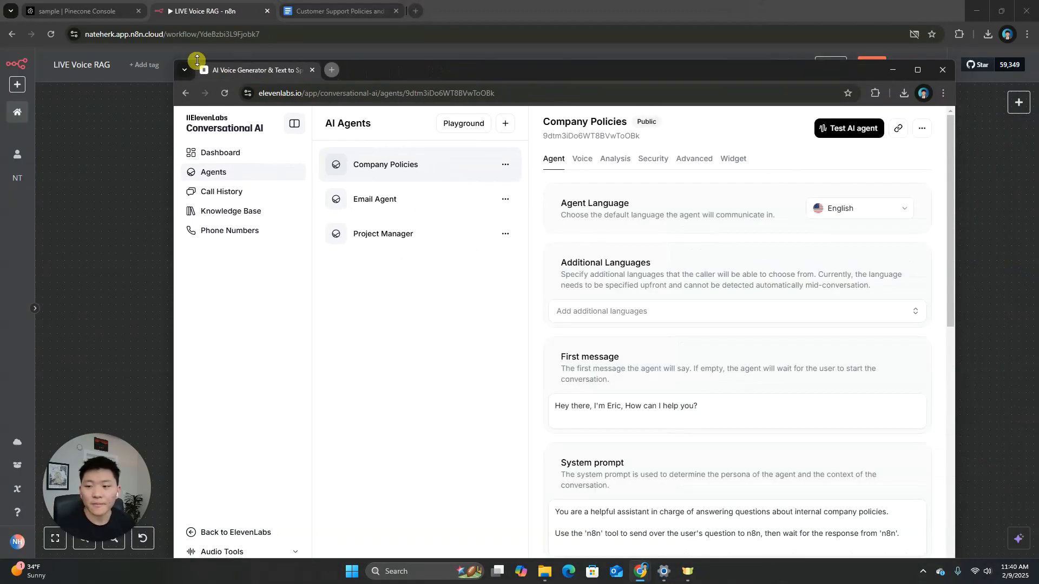
{"action": "left_click_drag", "start_coordinate": [173, 63], "coordinate": [577, 201]}
{"action": "left_click_drag", "start_coordinate": [778, 210], "coordinate": [359, 110]}
{"action": "left_click", "coordinate": [832, 217]}
{"action": "left_click_drag", "start_coordinate": [789, 278], "coordinate": [902, 273]}
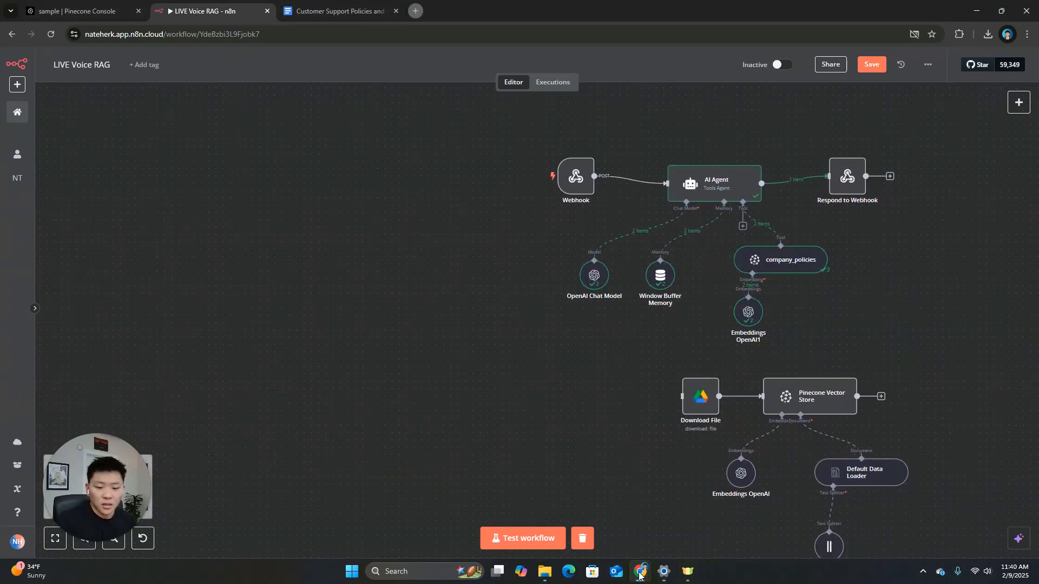
{"action": "mouse_move", "coordinate": [639, 576]}
{"action": "left_click", "coordinate": [696, 503]}
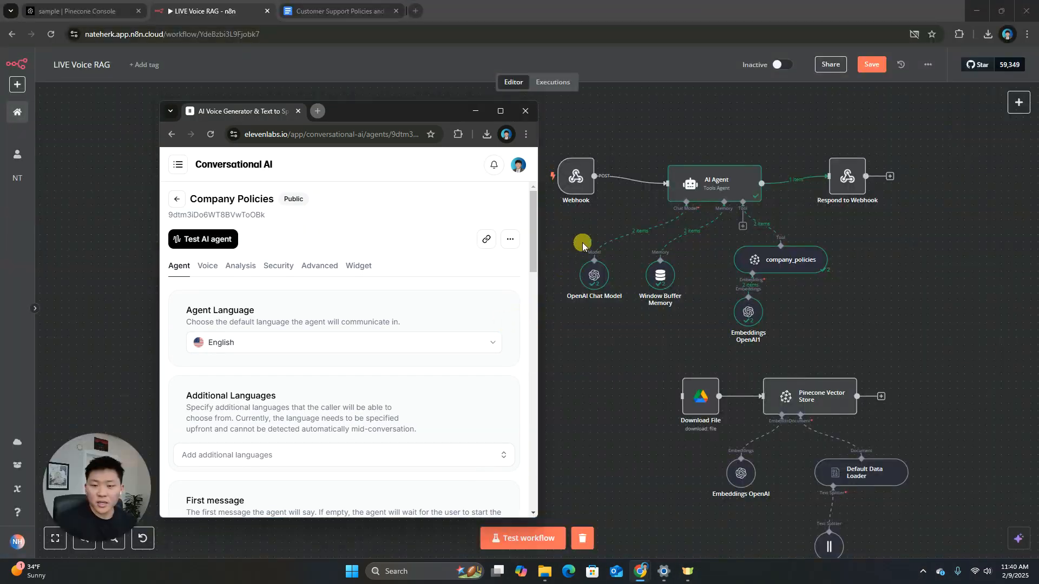
{"action": "left_click_drag", "start_coordinate": [372, 108], "coordinate": [343, 83]}
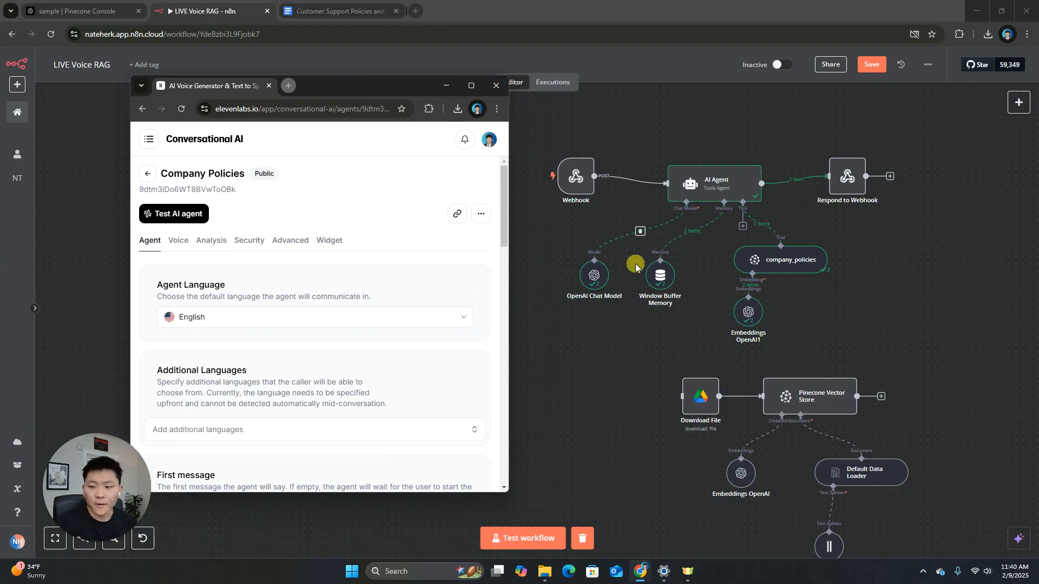
{"action": "left_click", "coordinate": [201, 216]}
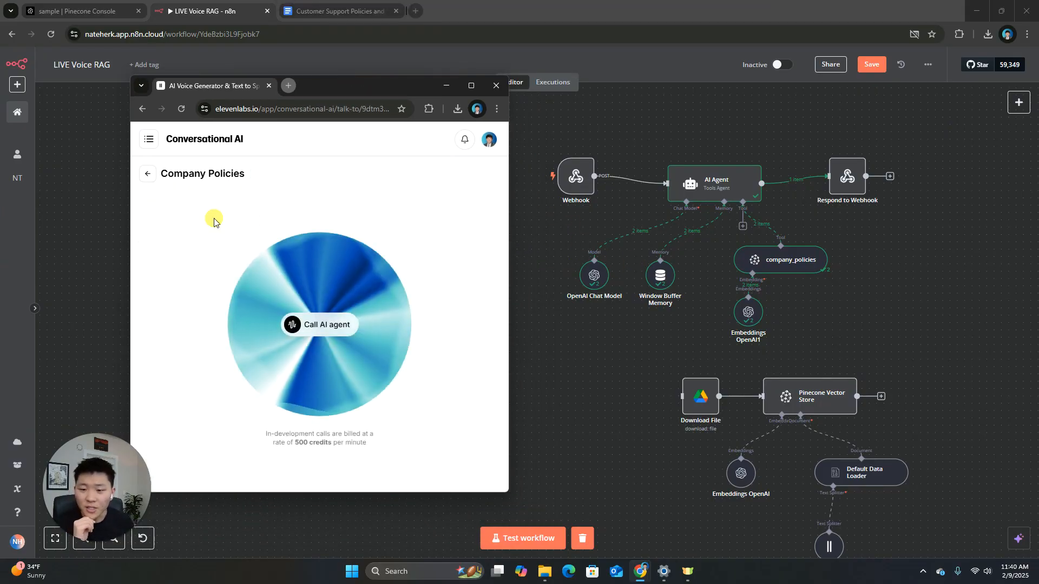
- Save the workflow and start a test run that waits for the webhook call
{"action": "left_click", "coordinate": [872, 64]}
{"action": "left_click", "coordinate": [540, 538]}
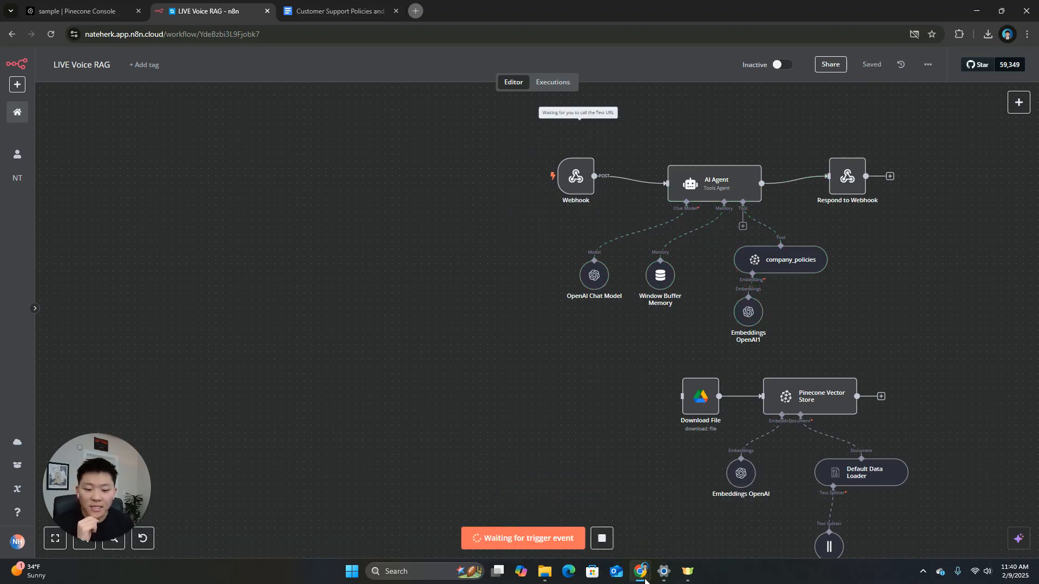
- Bring up the Company Policies agent window, place a test call to the voice agent, and end it
{"action": "left_click", "coordinate": [755, 514]}
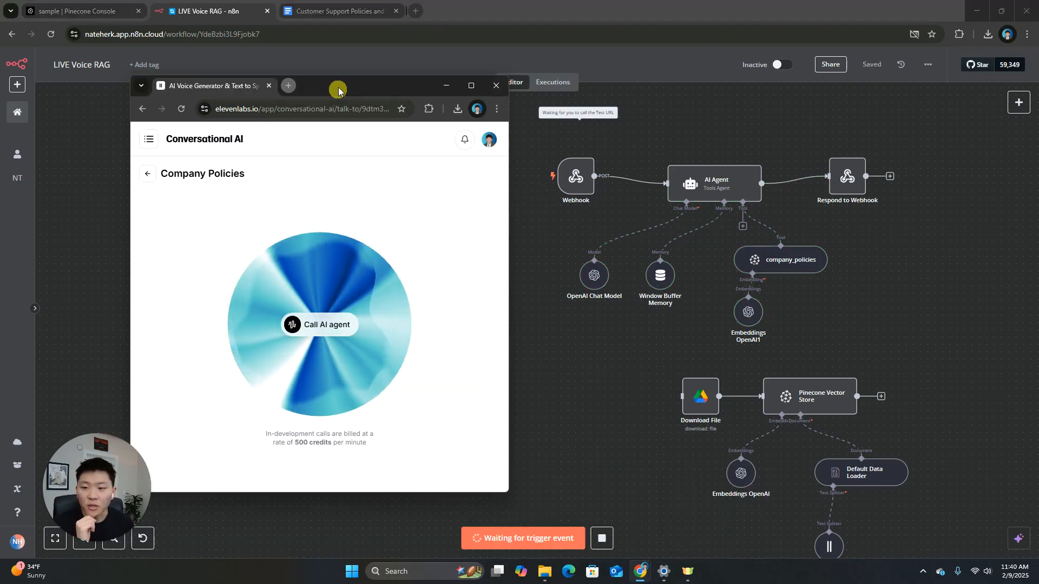
{"action": "left_click_drag", "start_coordinate": [337, 96], "coordinate": [325, 71]}
{"action": "left_click", "coordinate": [303, 299]}
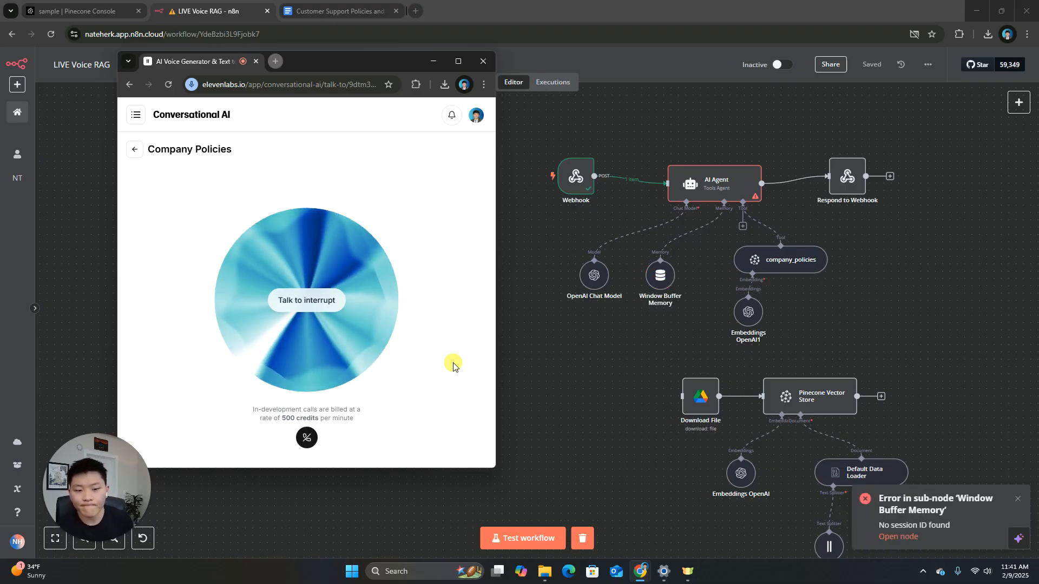
{"action": "left_click", "coordinate": [307, 436]}
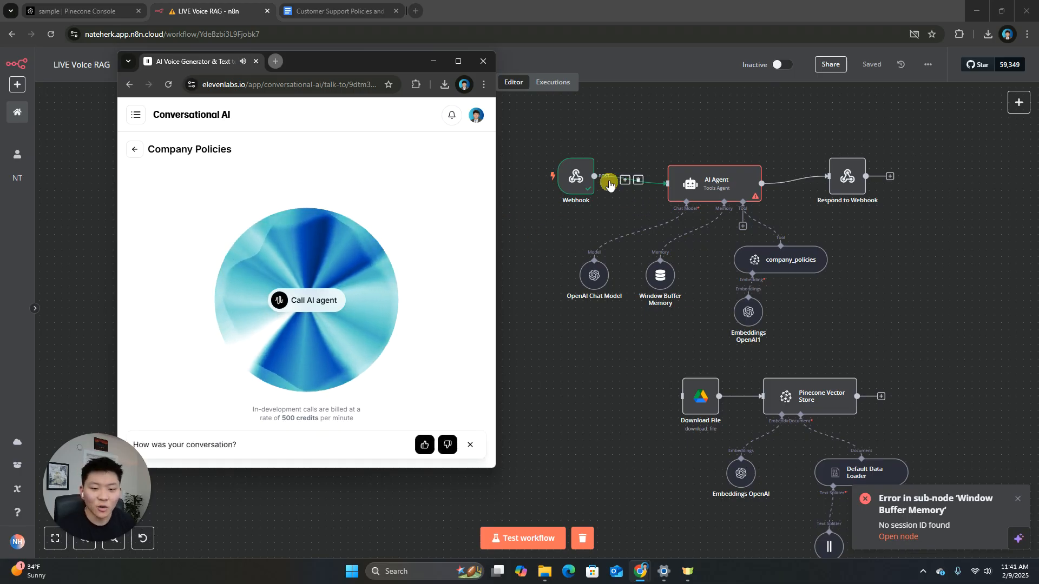
- Inspect the Webhook node's received body question and compare it with the agent's n8n tool body parameters
{"action": "left_click", "coordinate": [621, 125]}
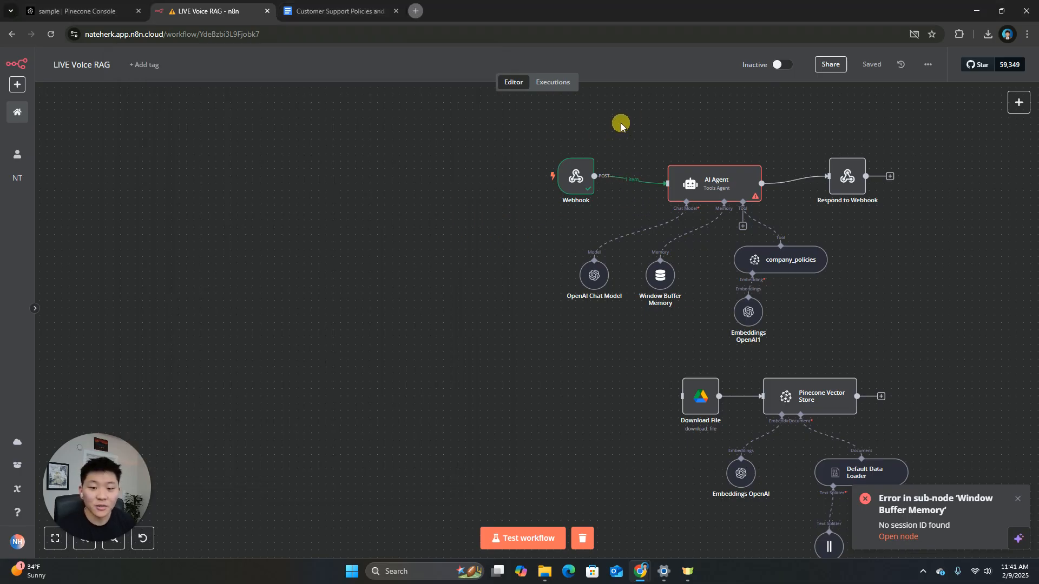
{"action": "double_click", "coordinate": [576, 177]}
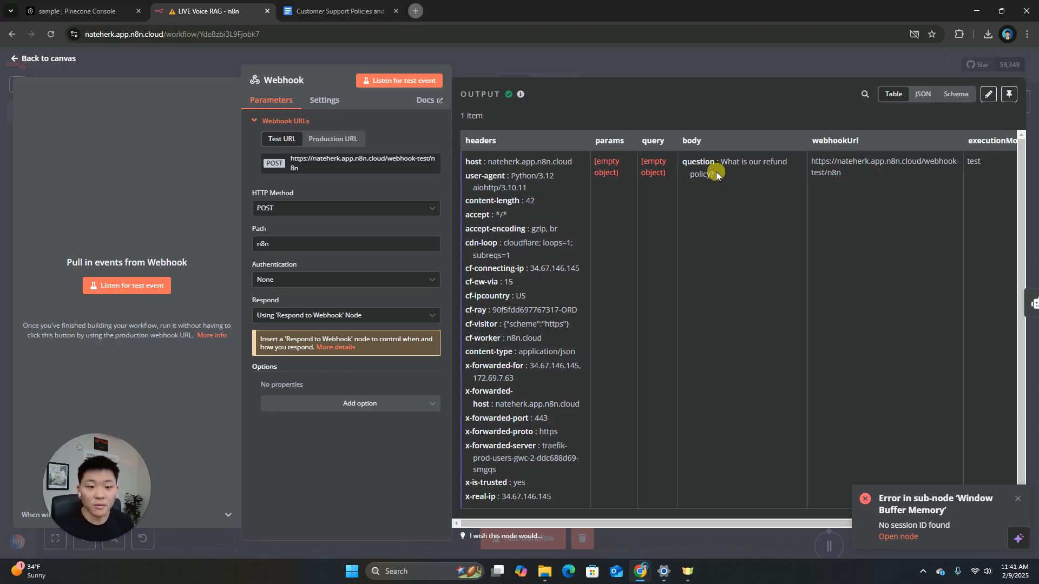
{"action": "left_click", "coordinate": [94, 11]}
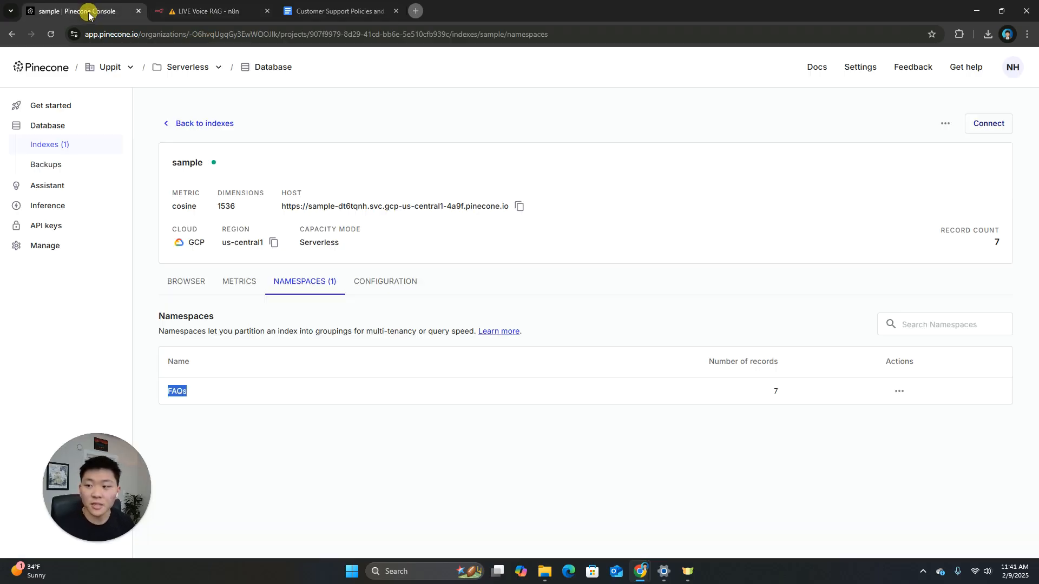
{"action": "left_click", "coordinate": [174, 11]}
{"action": "mouse_move", "coordinate": [643, 568]}
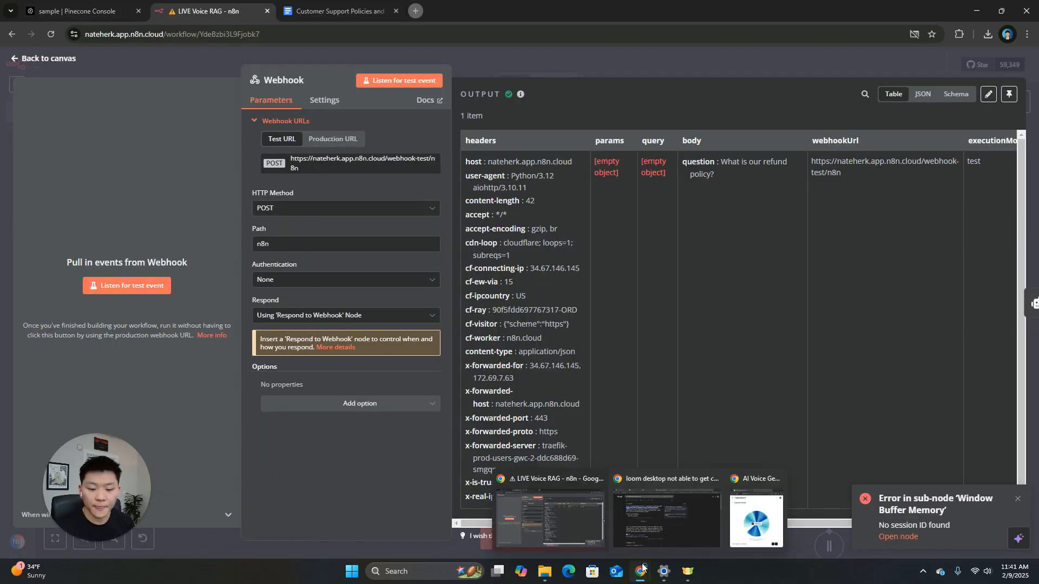
{"action": "left_click", "coordinate": [756, 517]}
{"action": "left_click", "coordinate": [423, 306]}
{"action": "scroll", "coordinate": [379, 325], "scroll_direction": "down", "scroll_amount": 15}
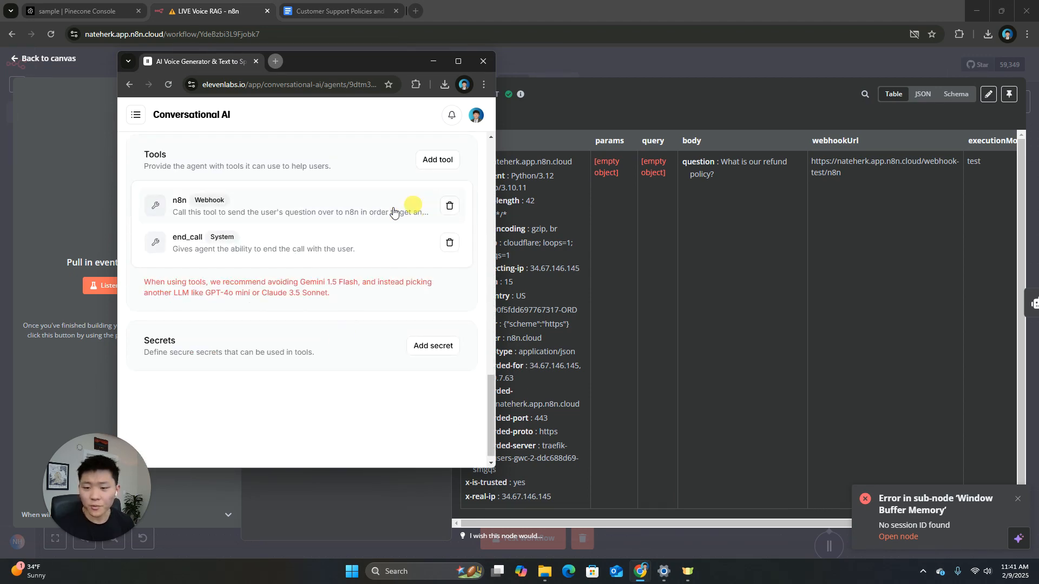
{"action": "left_click", "coordinate": [332, 211]}
{"action": "scroll", "coordinate": [369, 276], "scroll_direction": "down", "scroll_amount": 10}
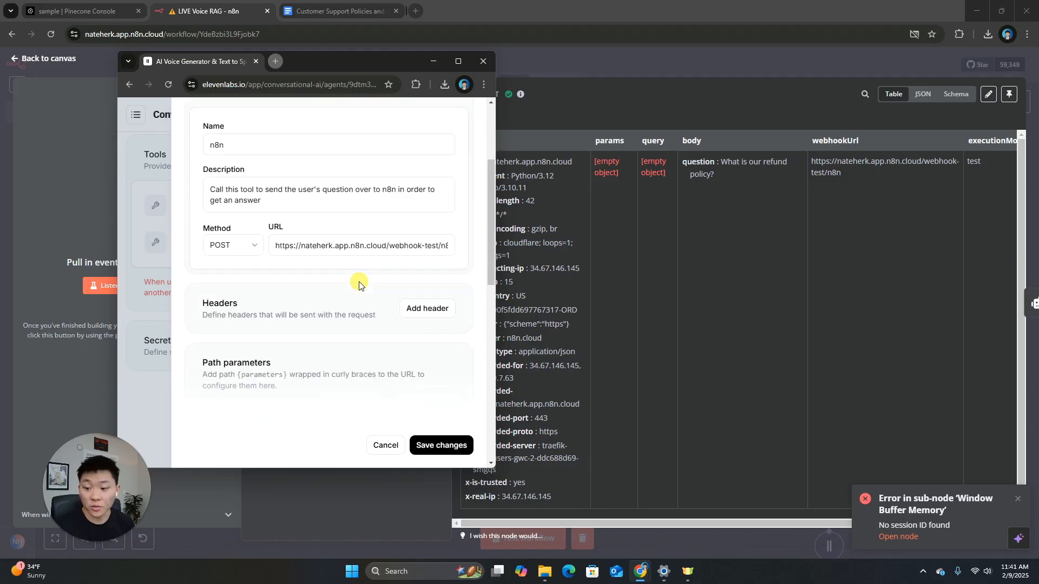
{"action": "scroll", "coordinate": [328, 249], "scroll_direction": "up", "scroll_amount": 2}
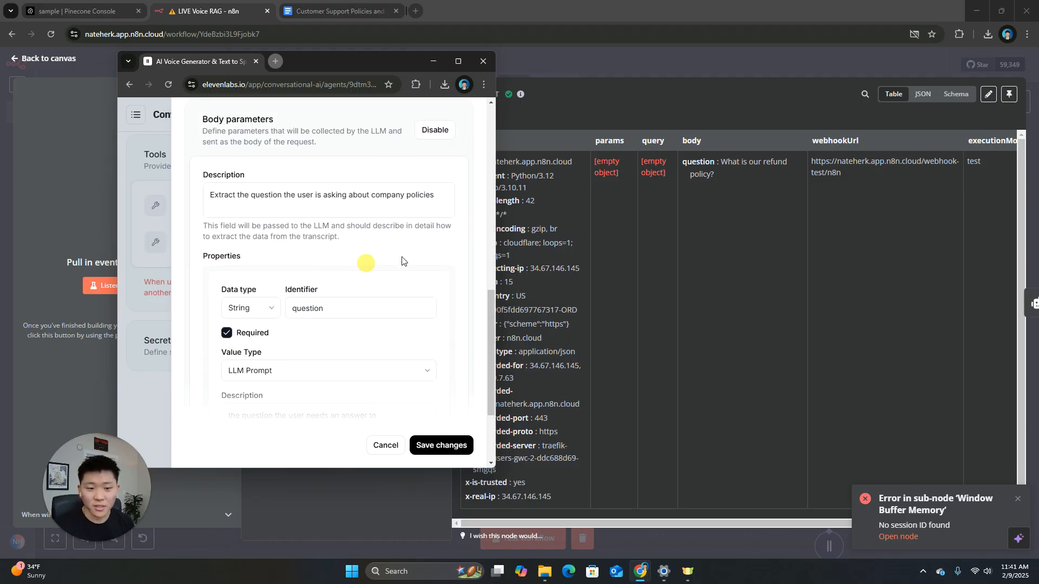
{"action": "double_click", "coordinate": [698, 162]}
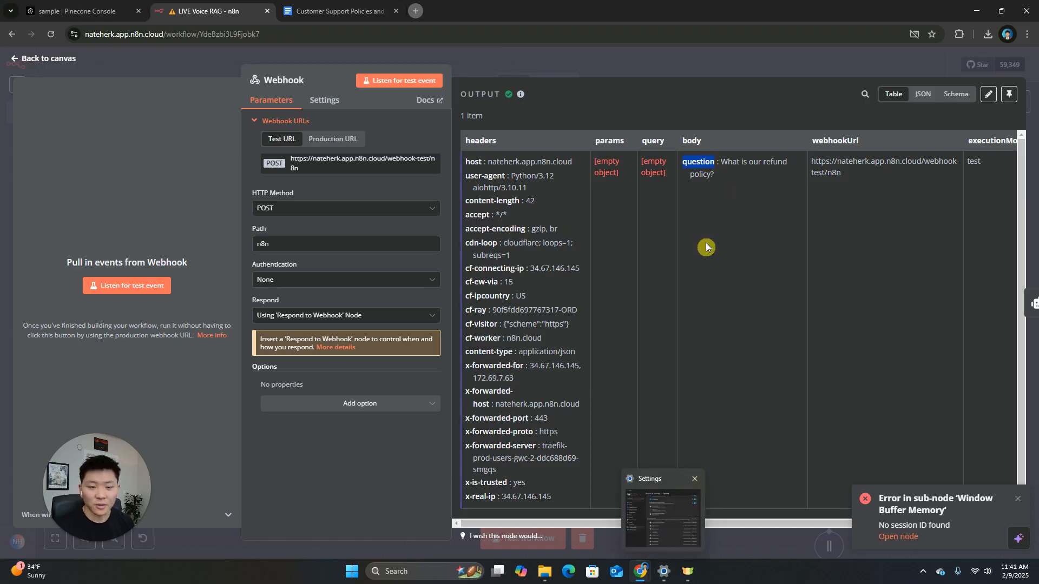
{"action": "left_click_drag", "start_coordinate": [722, 162], "coordinate": [731, 192]}
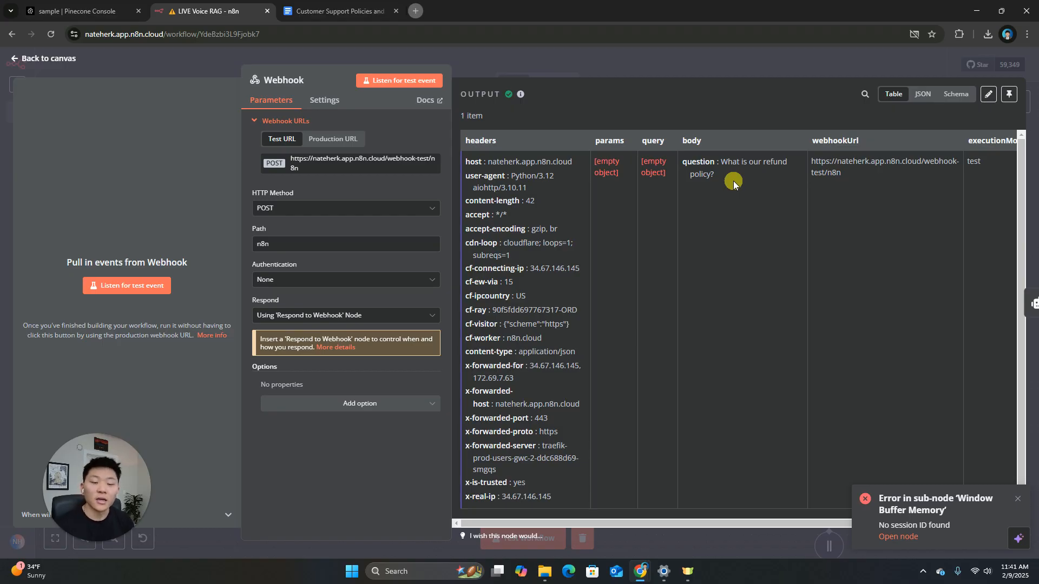
{"action": "left_click", "coordinate": [728, 75]}
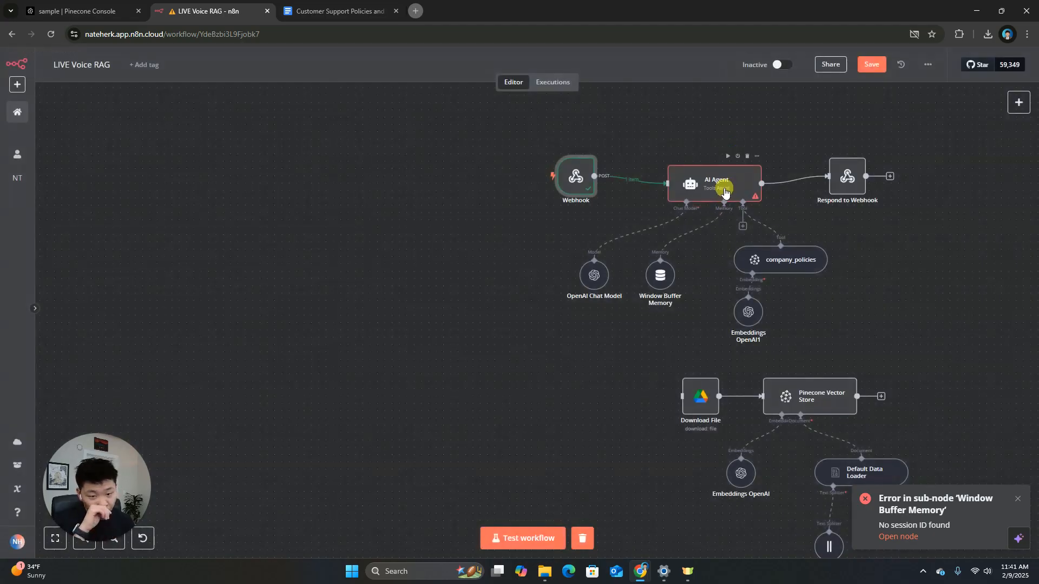
- In the AI Agent node, set the prompt source to Define below and map the webhook's body question as the text
{"action": "double_click", "coordinate": [709, 185]}
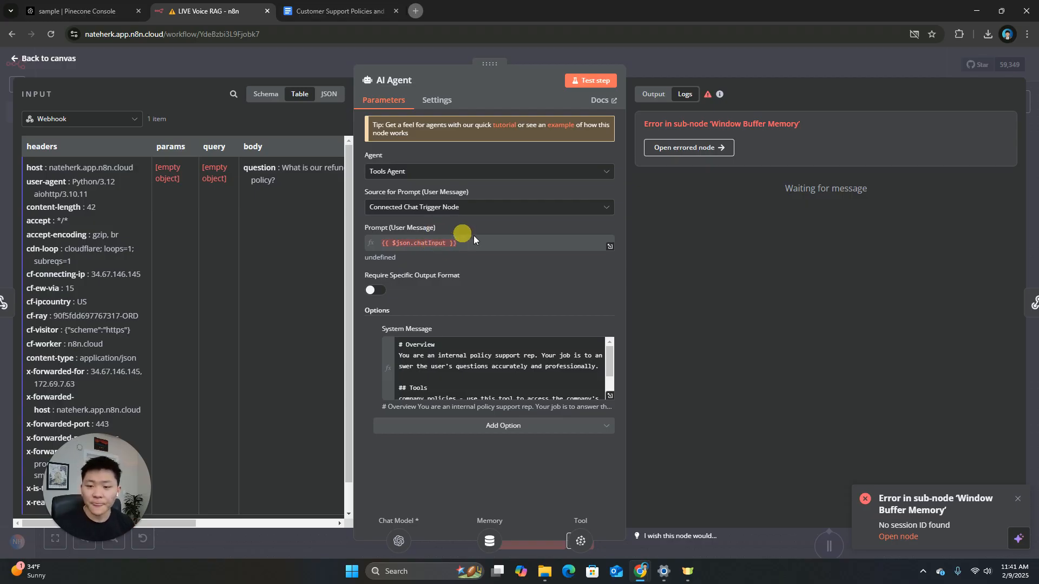
{"action": "scroll", "coordinate": [239, 249], "scroll_direction": "right", "scroll_amount": 5}
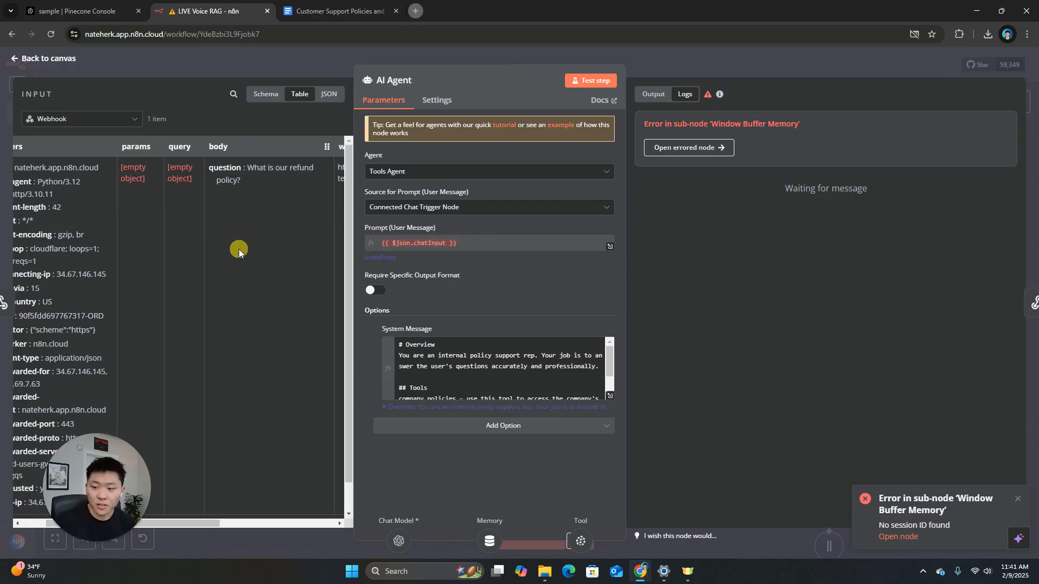
{"action": "scroll", "coordinate": [239, 249], "scroll_direction": "left", "scroll_amount": 5}
{"action": "left_click", "coordinate": [463, 208]}
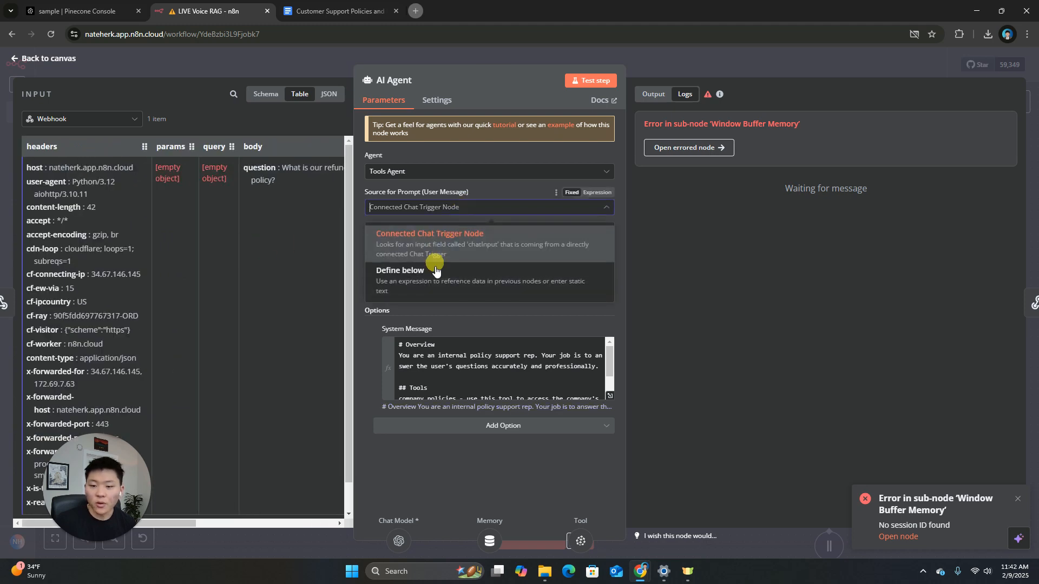
{"action": "left_click", "coordinate": [436, 266]}
{"action": "left_click", "coordinate": [597, 229]}
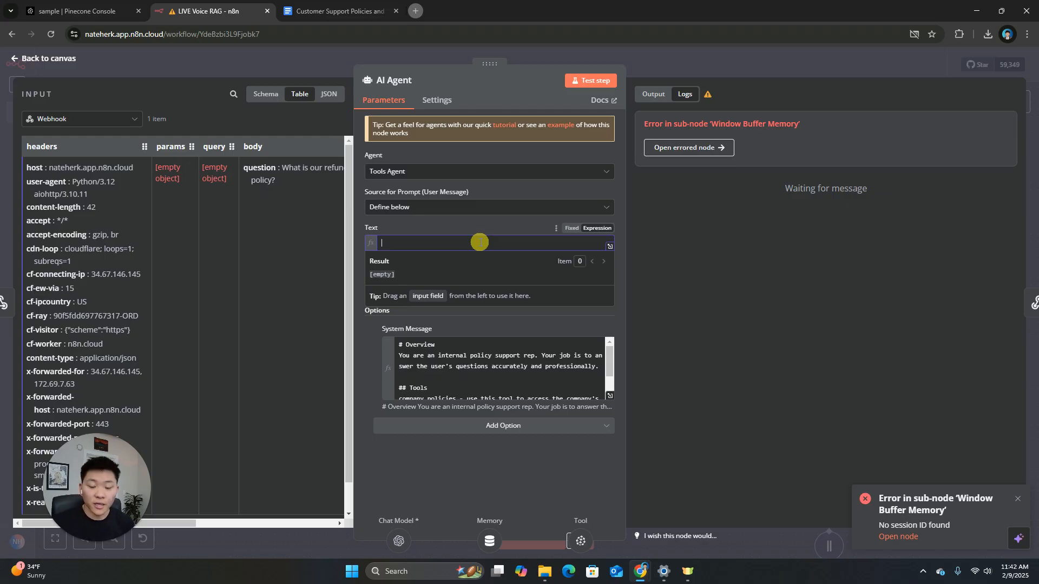
{"action": "left_click_drag", "start_coordinate": [260, 165], "coordinate": [473, 251]}
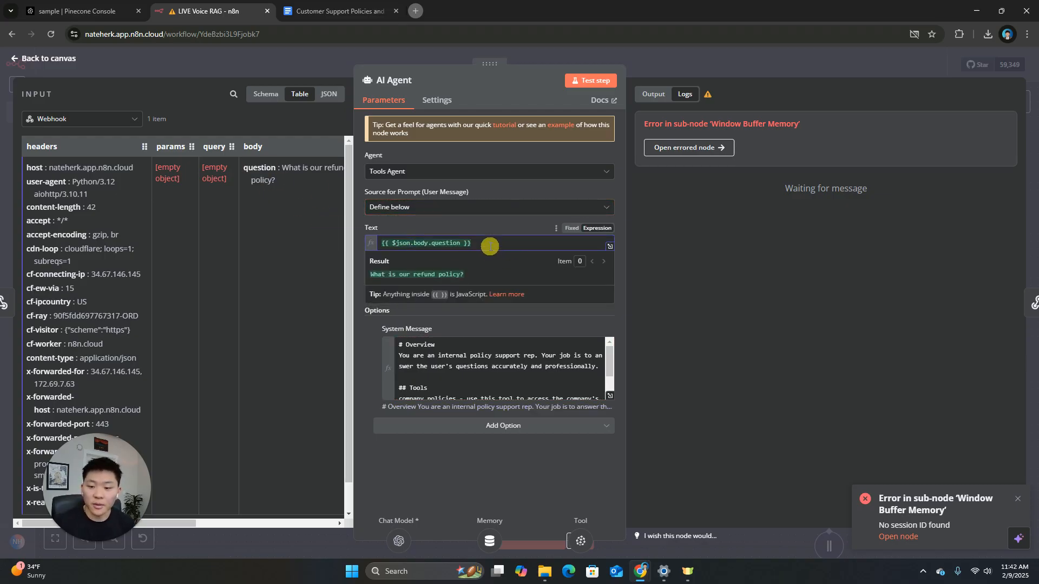
{"action": "left_click", "coordinate": [436, 224]}
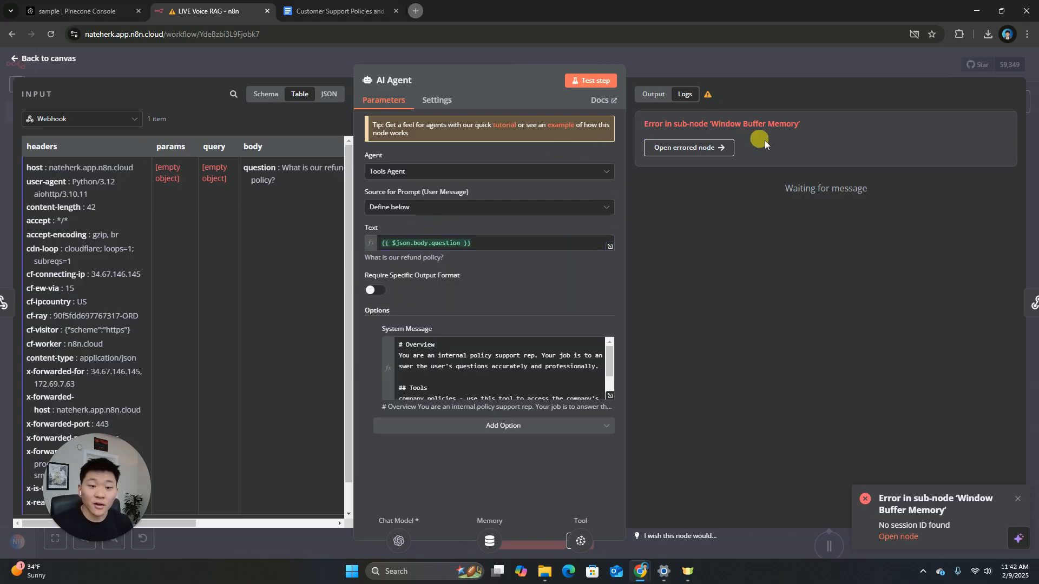
{"action": "left_click", "coordinate": [766, 74]}
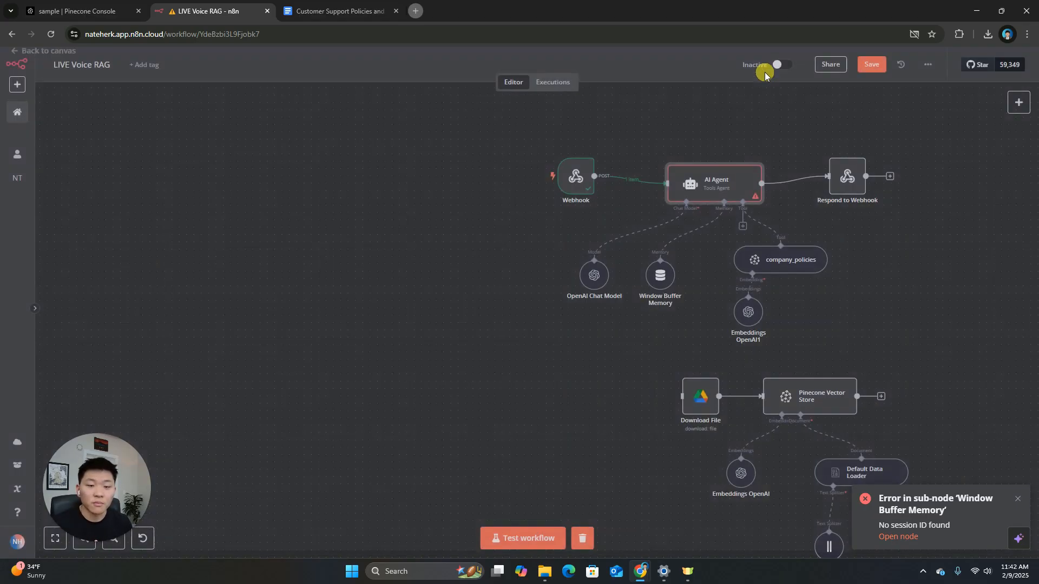
- Open the Window Buffer Memory node, show the Webhook's input data, and set Session ID to Define below
{"action": "double_click", "coordinate": [658, 281]}
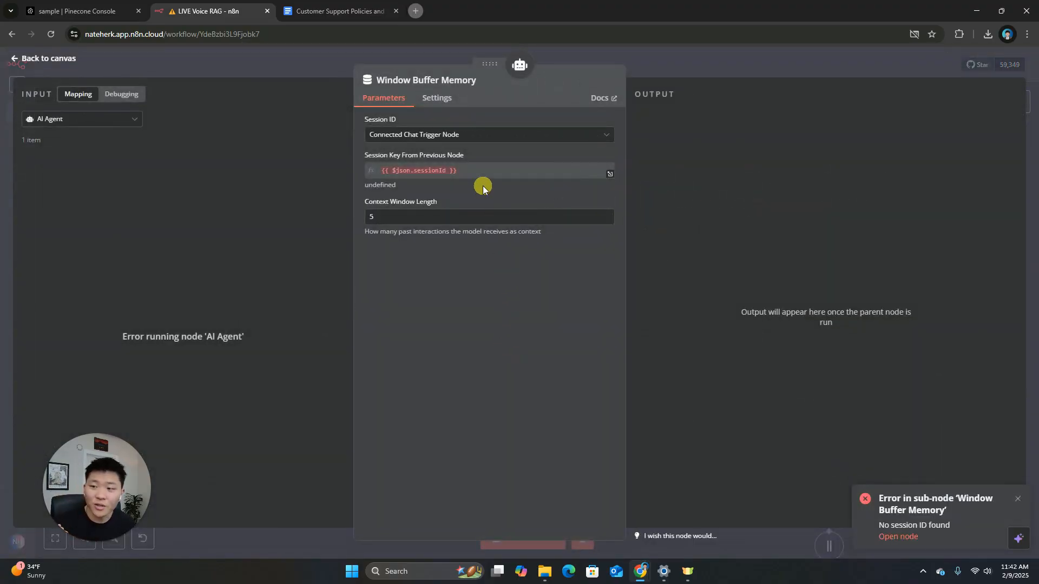
{"action": "left_click", "coordinate": [142, 120]}
{"action": "left_click", "coordinate": [136, 165]}
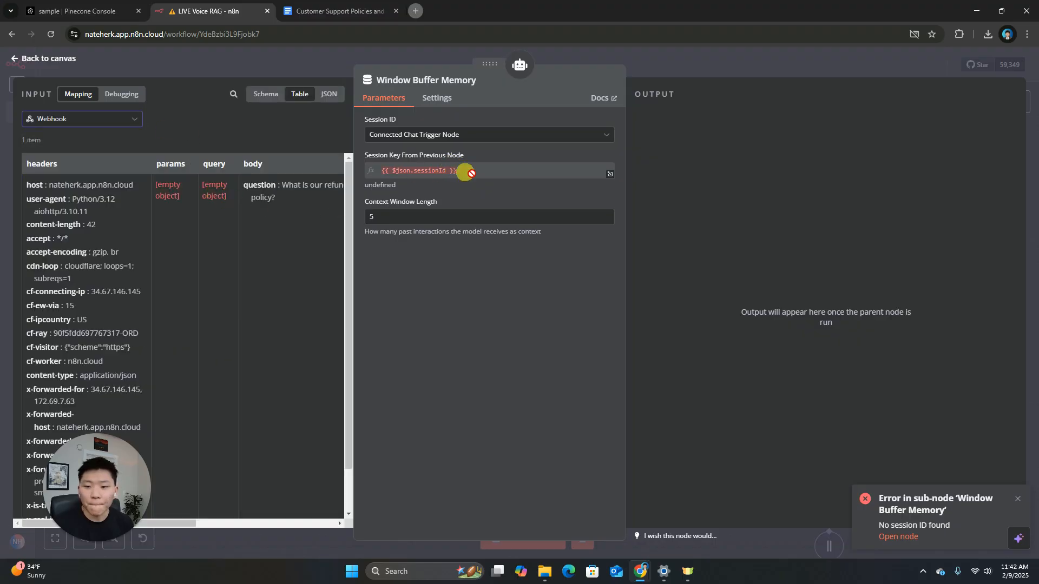
{"action": "left_click", "coordinate": [473, 135]}
{"action": "left_click", "coordinate": [454, 205]}
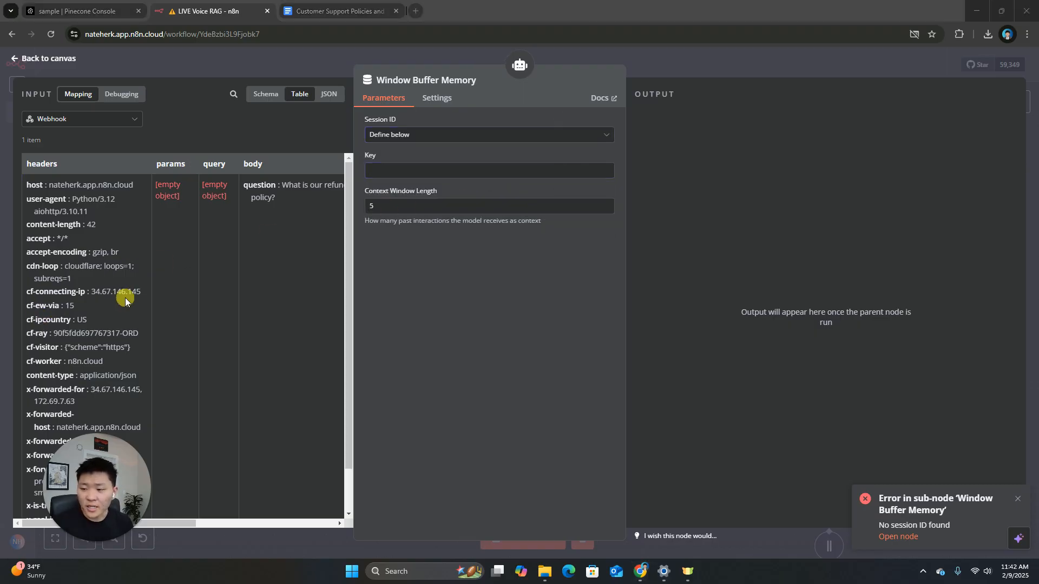
- Map the Webhook's headers host field into the memory Key and save the workflow
{"action": "left_click", "coordinate": [405, 172]}
{"action": "scroll", "coordinate": [265, 358], "scroll_direction": "down", "scroll_amount": 1}
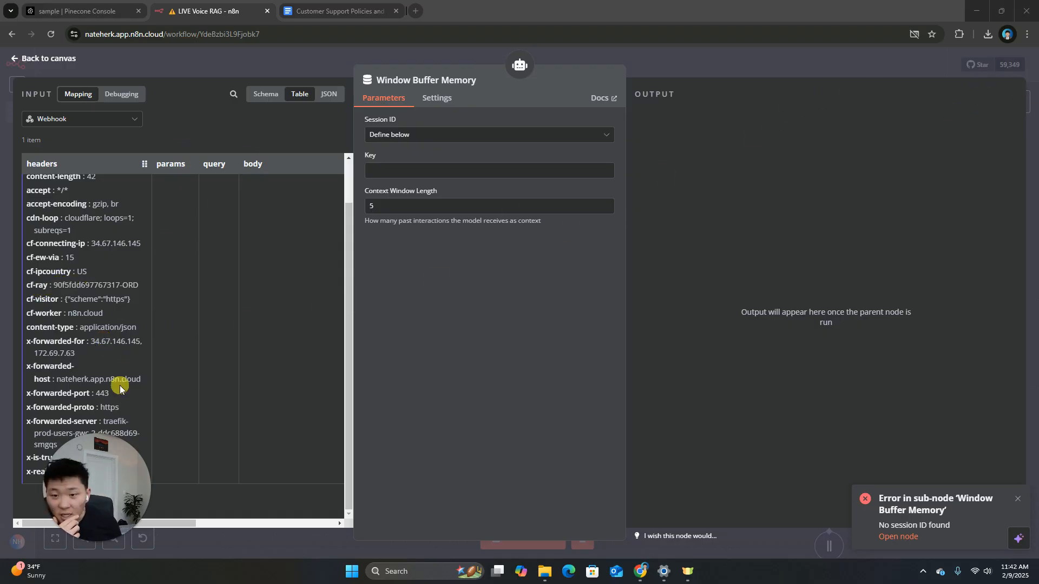
{"action": "scroll", "coordinate": [119, 385], "scroll_direction": "up", "scroll_amount": 2}
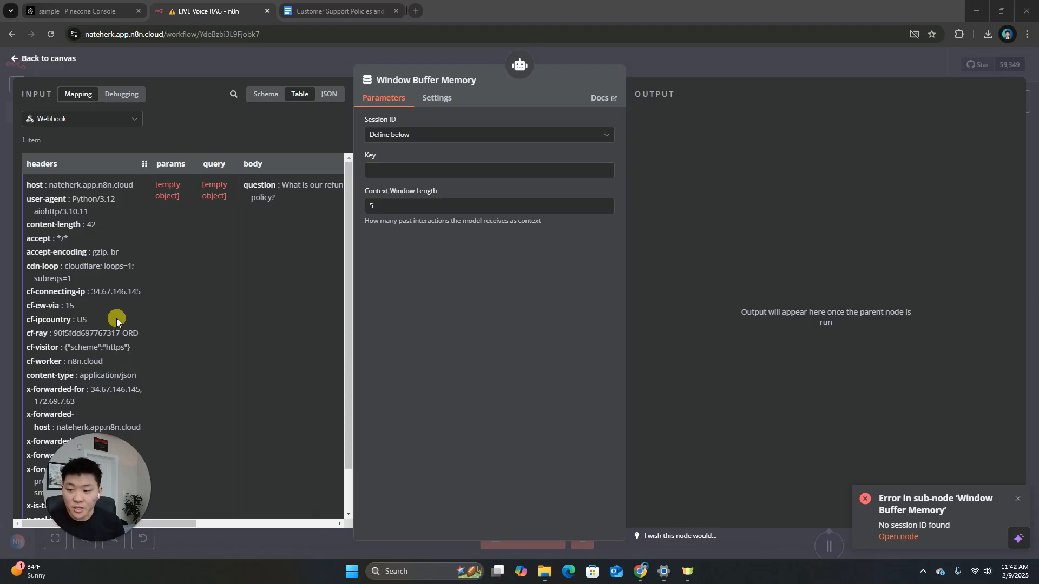
{"action": "scroll", "coordinate": [116, 319], "scroll_direction": "right", "scroll_amount": 5}
{"action": "scroll", "coordinate": [116, 319], "scroll_direction": "left", "scroll_amount": 5}
{"action": "scroll", "coordinate": [118, 319], "scroll_direction": "down", "scroll_amount": 1}
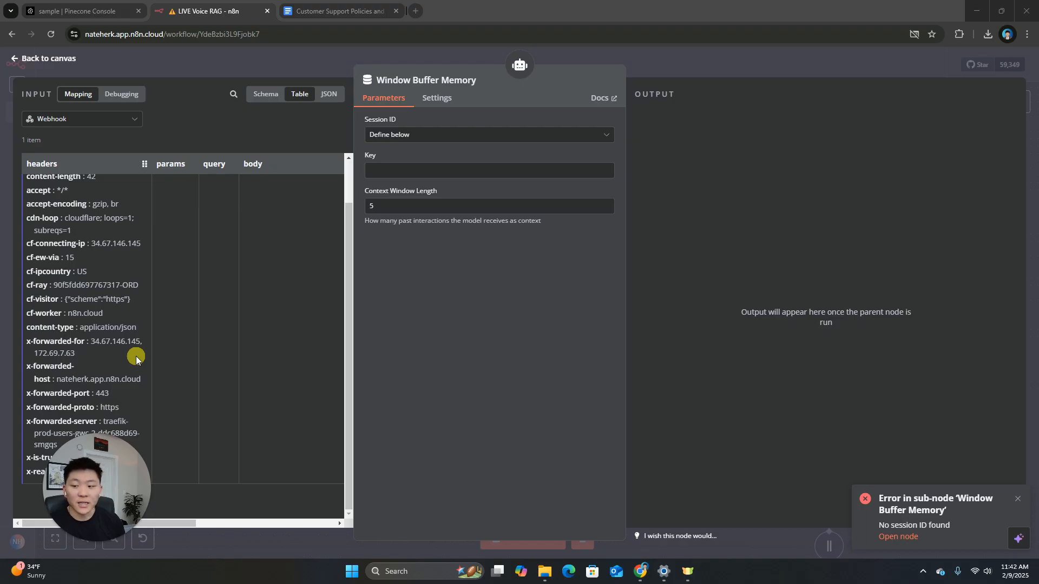
{"action": "scroll", "coordinate": [136, 360], "scroll_direction": "up", "scroll_amount": 2}
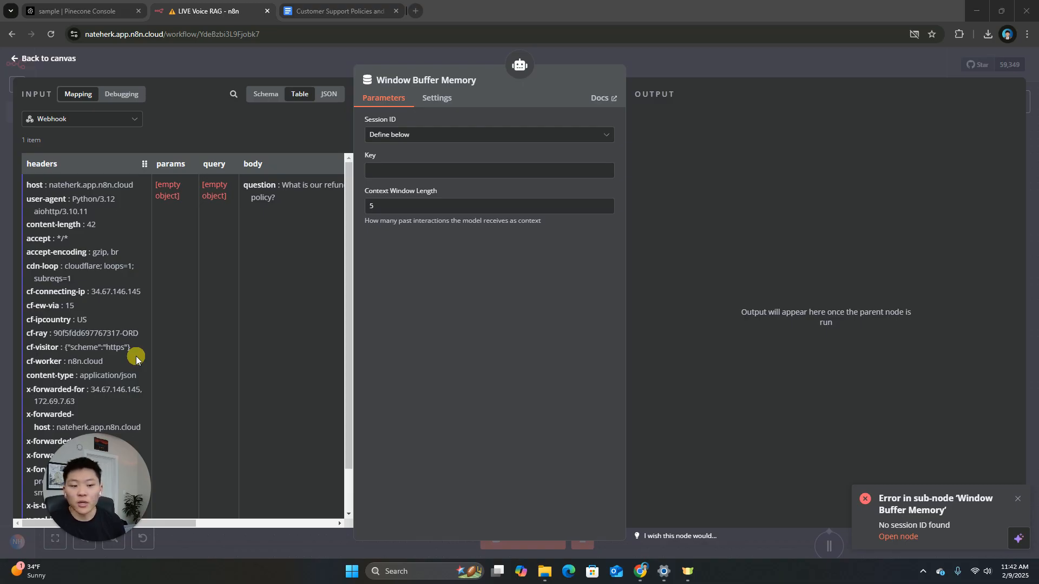
{"action": "scroll", "coordinate": [141, 356], "scroll_direction": "down", "scroll_amount": 2}
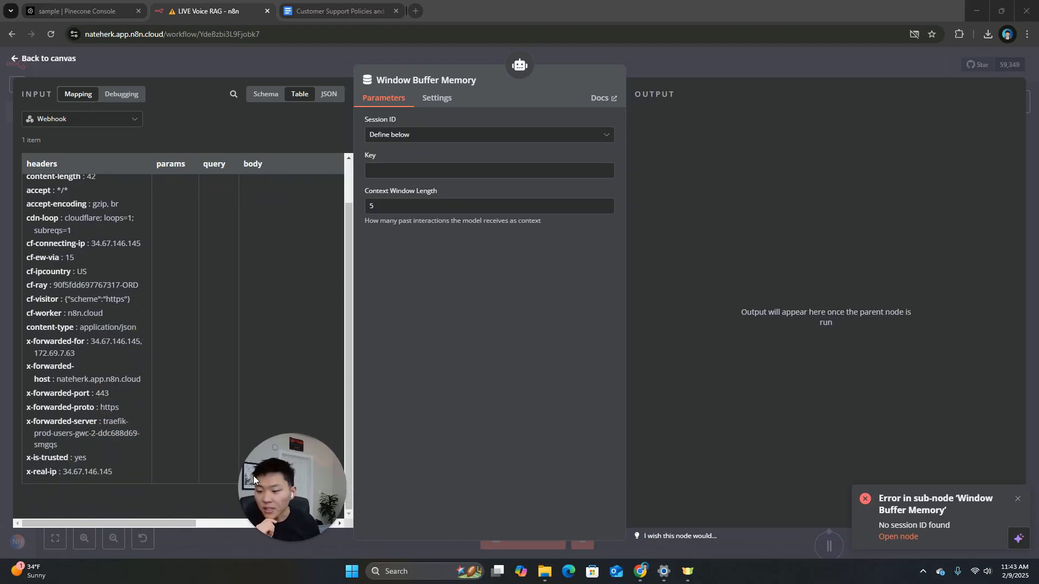
{"action": "scroll", "coordinate": [225, 376], "scroll_direction": "right", "scroll_amount": 5}
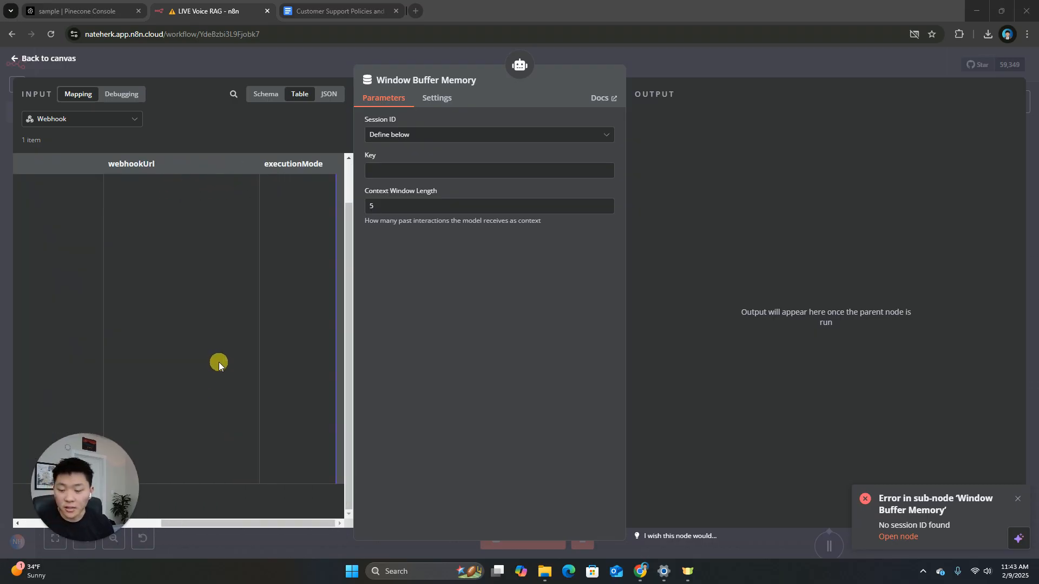
{"action": "scroll", "coordinate": [219, 362], "scroll_direction": "left", "scroll_amount": 5}
{"action": "scroll", "coordinate": [219, 359], "scroll_direction": "up", "scroll_amount": 2}
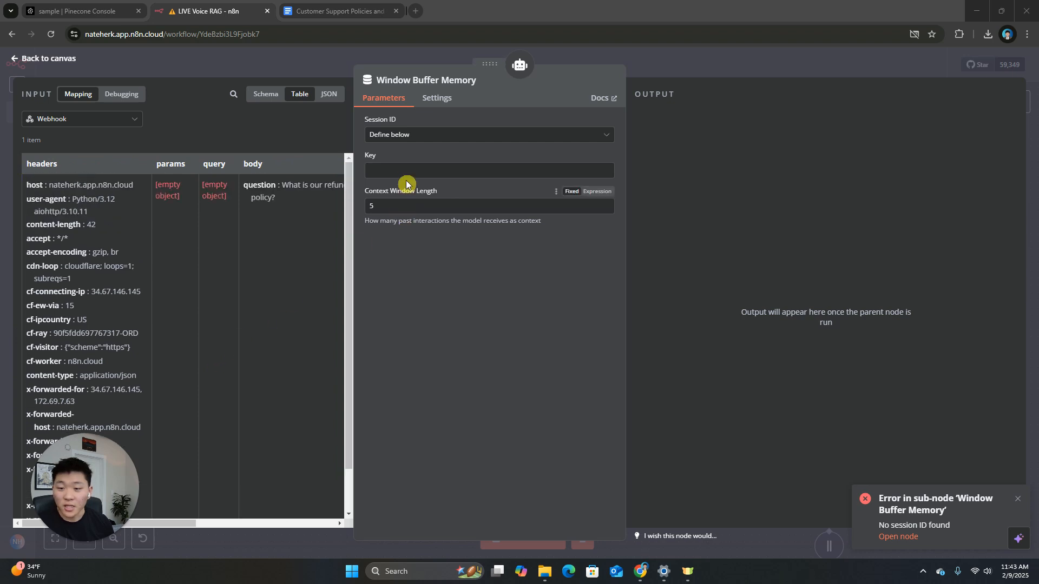
{"action": "mouse_move", "coordinate": [382, 156]}
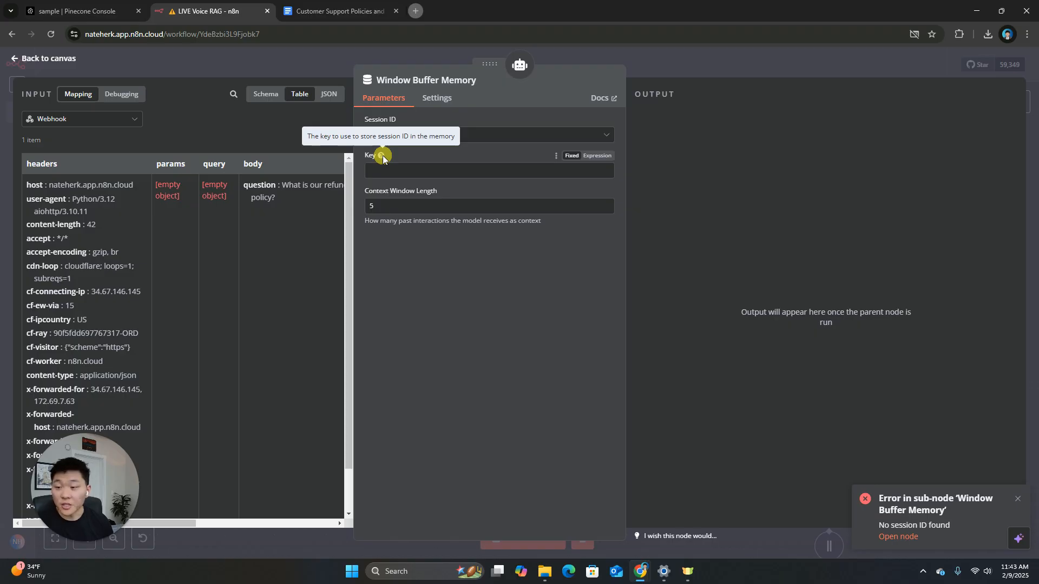
{"action": "left_click_drag", "start_coordinate": [38, 186], "coordinate": [384, 171]}
{"action": "left_click", "coordinate": [451, 157]}
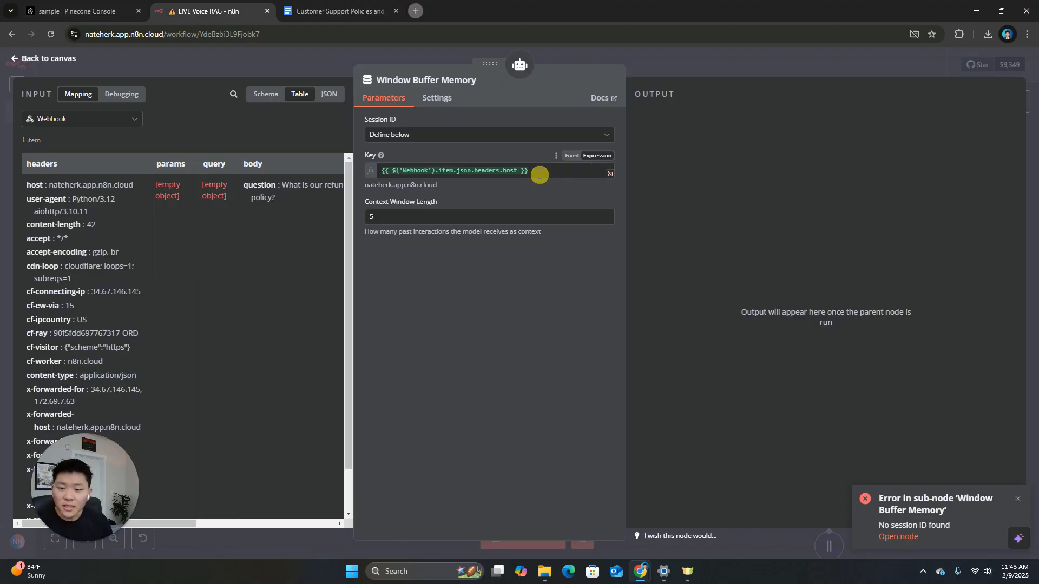
{"action": "left_click", "coordinate": [704, 65]}
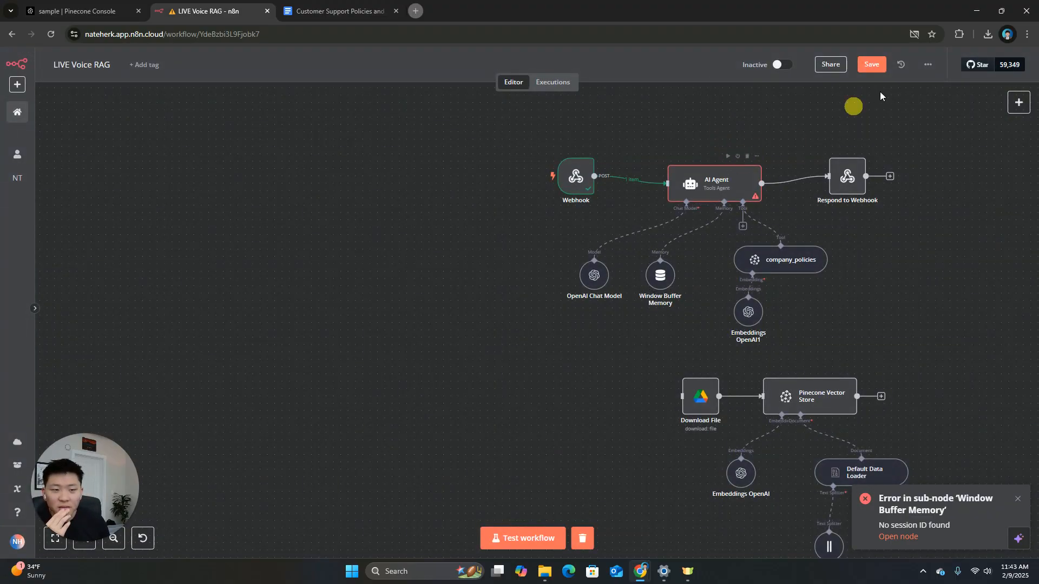
{"action": "left_click", "coordinate": [872, 65]}
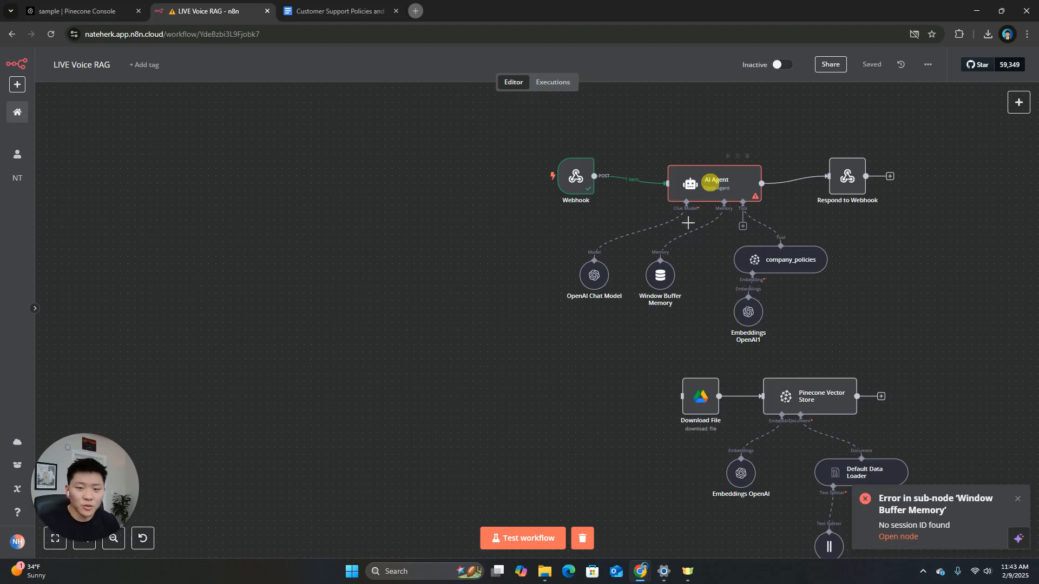
- Start a test run of the workflow and begin a test call with the Company Policies voice agent
{"action": "left_click", "coordinate": [522, 539]}
{"action": "mouse_move", "coordinate": [640, 572]}
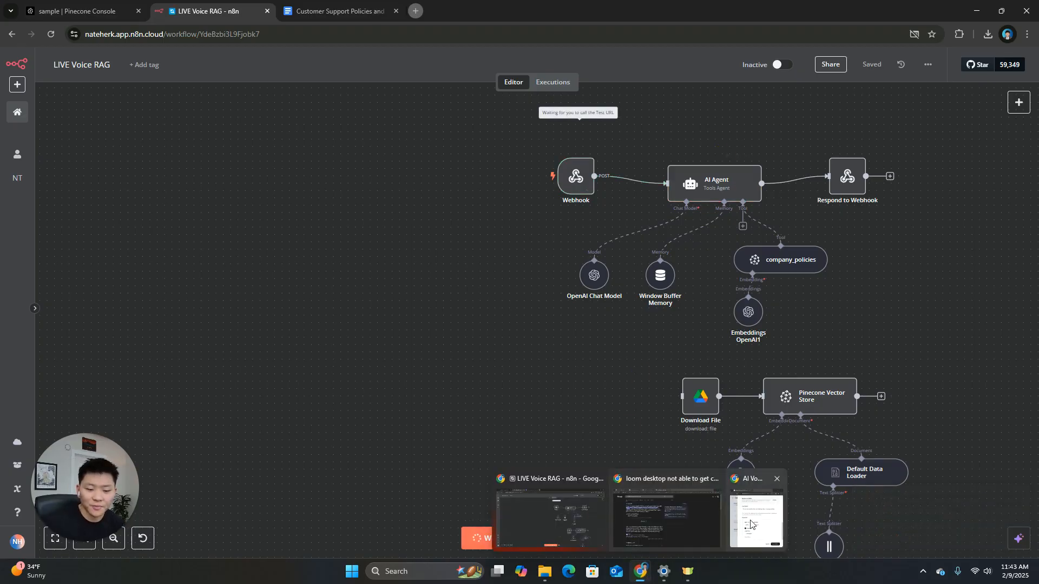
{"action": "left_click", "coordinate": [750, 524]}
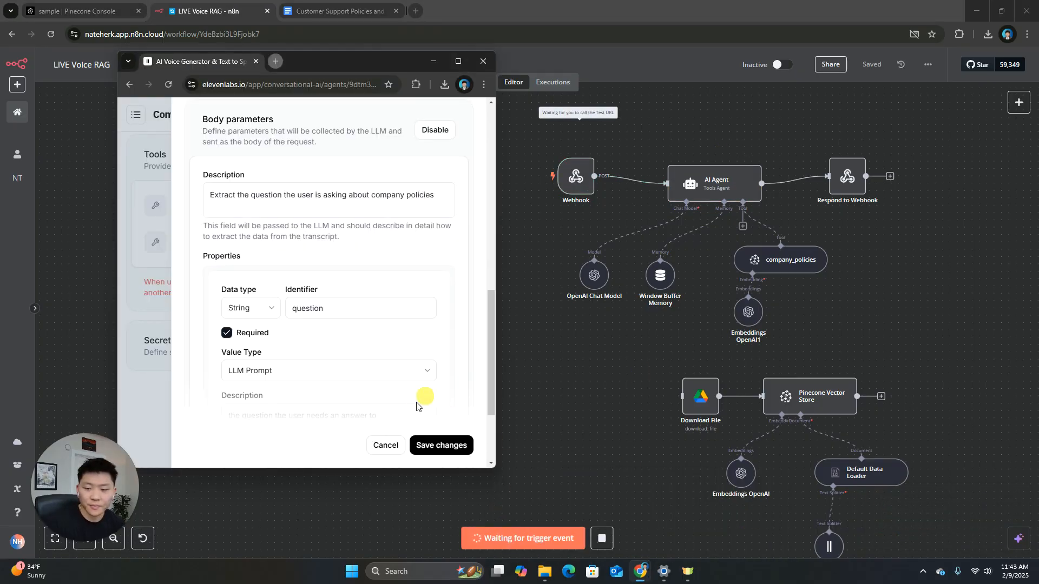
{"action": "left_click", "coordinate": [137, 332]}
{"action": "scroll", "coordinate": [314, 249], "scroll_direction": "up", "scroll_amount": 15}
{"action": "left_click", "coordinate": [168, 188]}
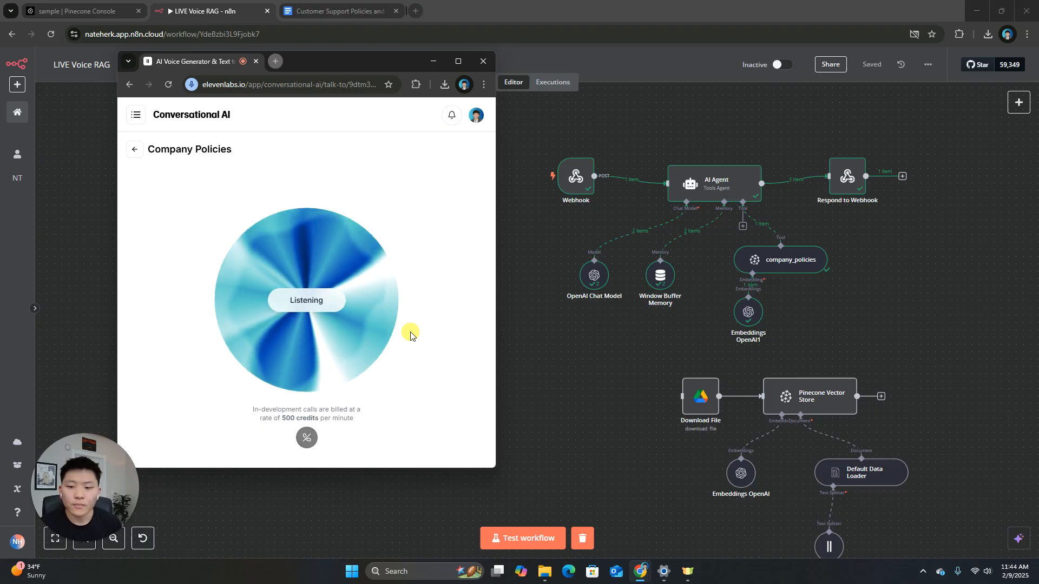
- Start another test run of the workflow, return to the voice agent call, and end the conversation
{"action": "left_click", "coordinate": [522, 537]}
{"action": "mouse_move", "coordinate": [640, 571]}
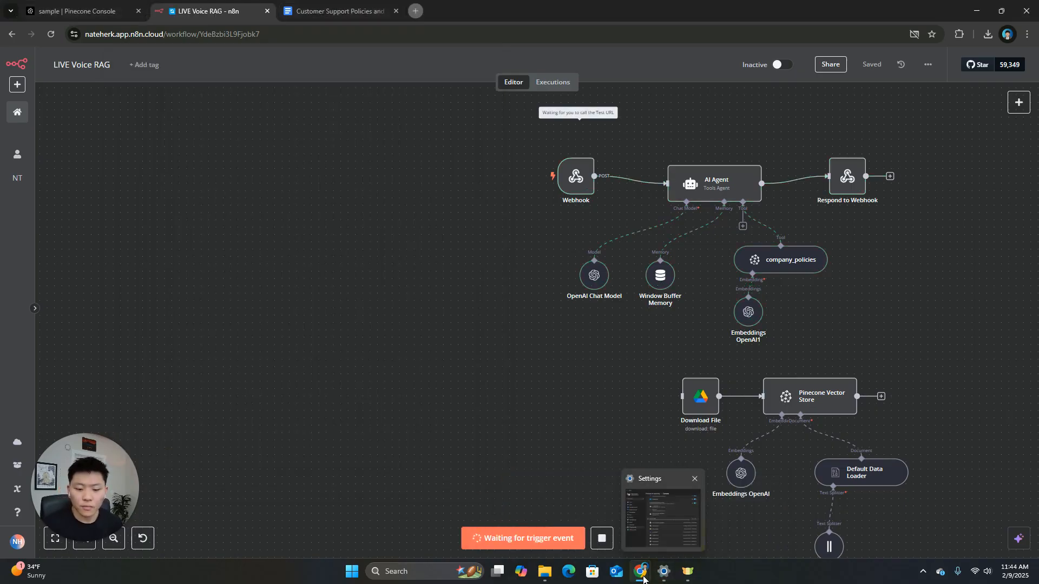
{"action": "left_click", "coordinate": [752, 533]}
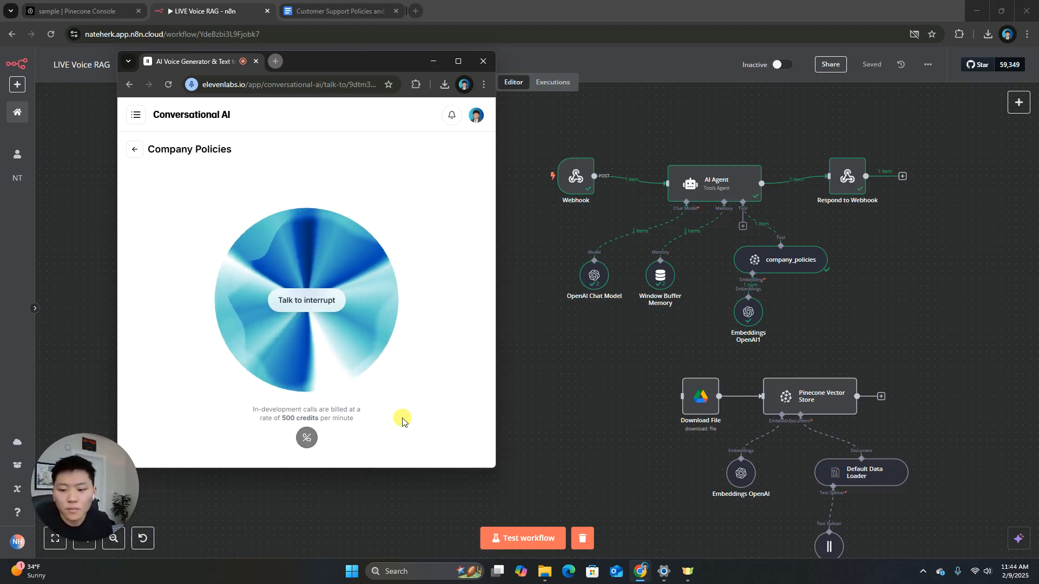
{"action": "left_click", "coordinate": [306, 437]}
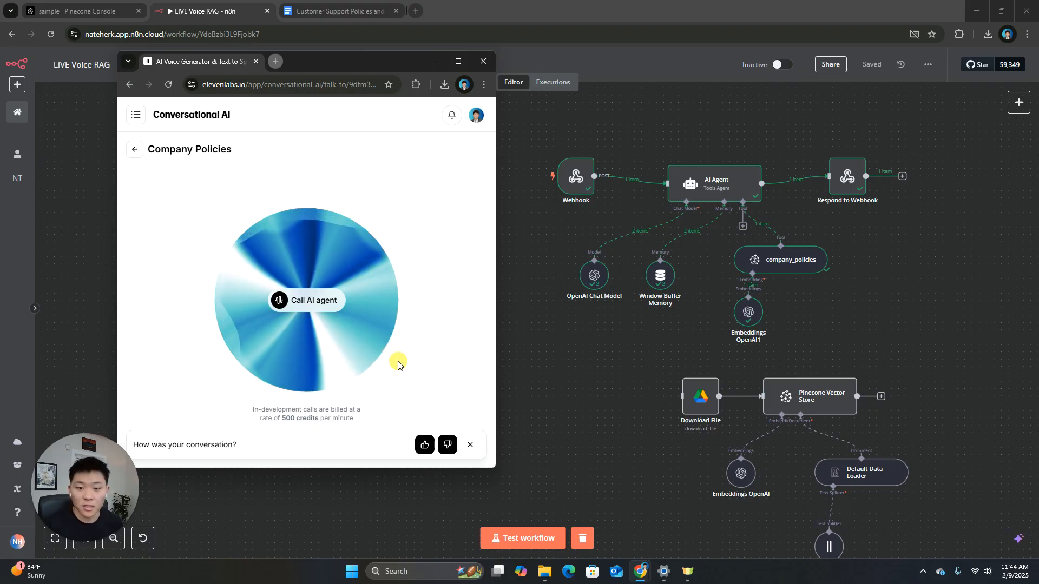
- Open the Window Buffer Memory node to review its session key and stored chat history
{"action": "left_click", "coordinate": [515, 230]}
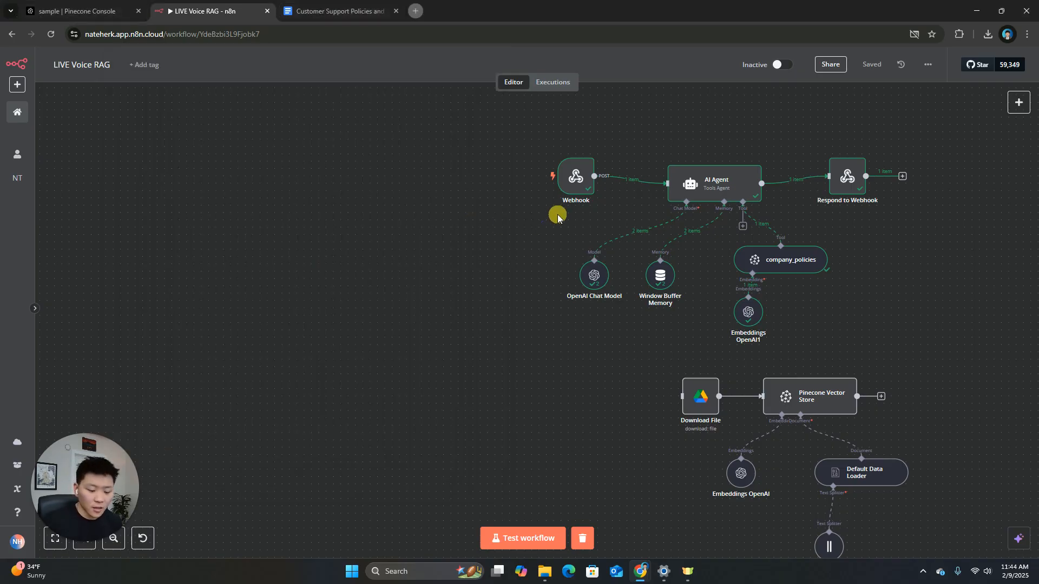
{"action": "scroll", "coordinate": [542, 227], "scroll_direction": "up", "scroll_amount": 3}
{"action": "left_click_drag", "start_coordinate": [542, 228], "coordinate": [254, 266]}
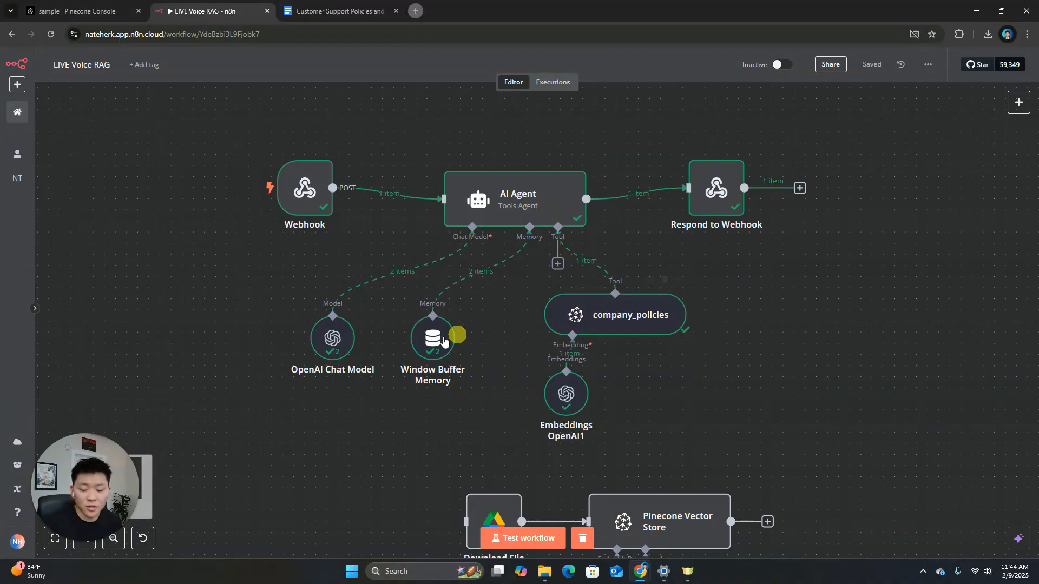
{"action": "left_click", "coordinate": [435, 340]}
{"action": "double_click", "coordinate": [435, 341]}
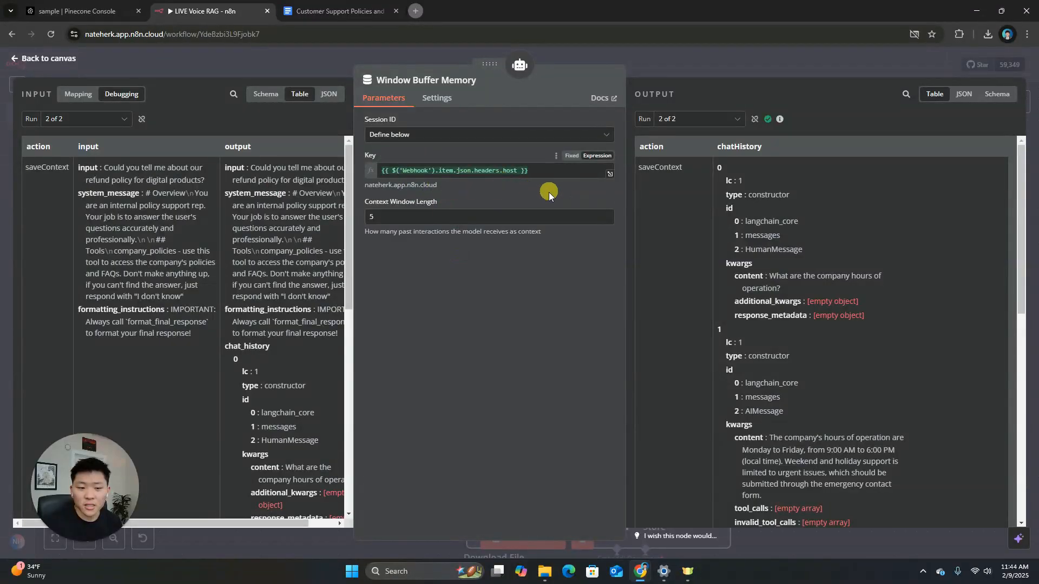
{"action": "scroll", "coordinate": [813, 370], "scroll_direction": "down", "scroll_amount": 6}
{"action": "left_click", "coordinate": [732, 57]}
- Open the AI Agent's execution logs and review the memory and chat model inputs
{"action": "double_click", "coordinate": [529, 178]}
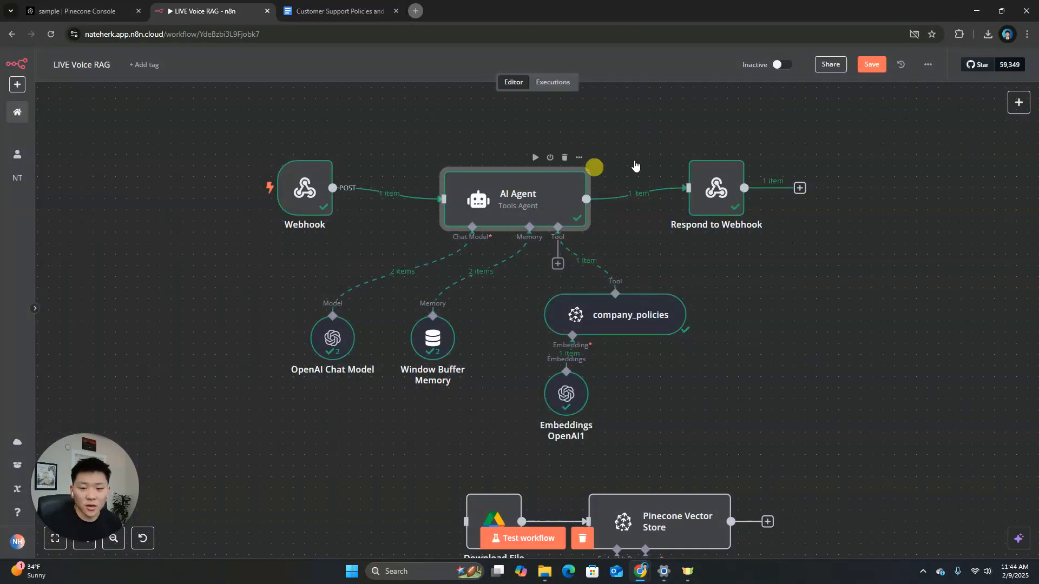
{"action": "left_click", "coordinate": [691, 97]}
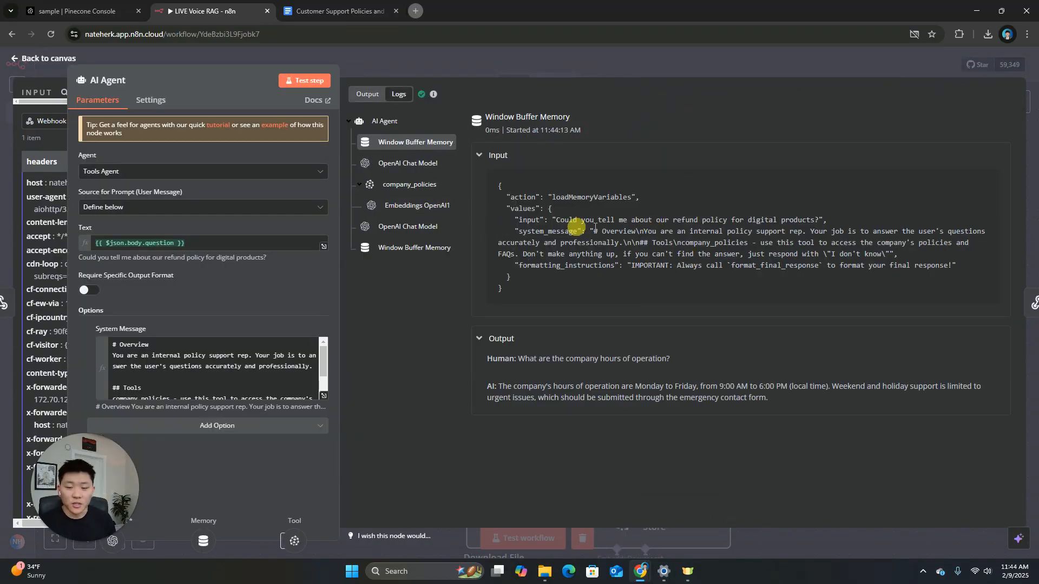
{"action": "left_click_drag", "start_coordinate": [559, 220], "coordinate": [821, 221]}
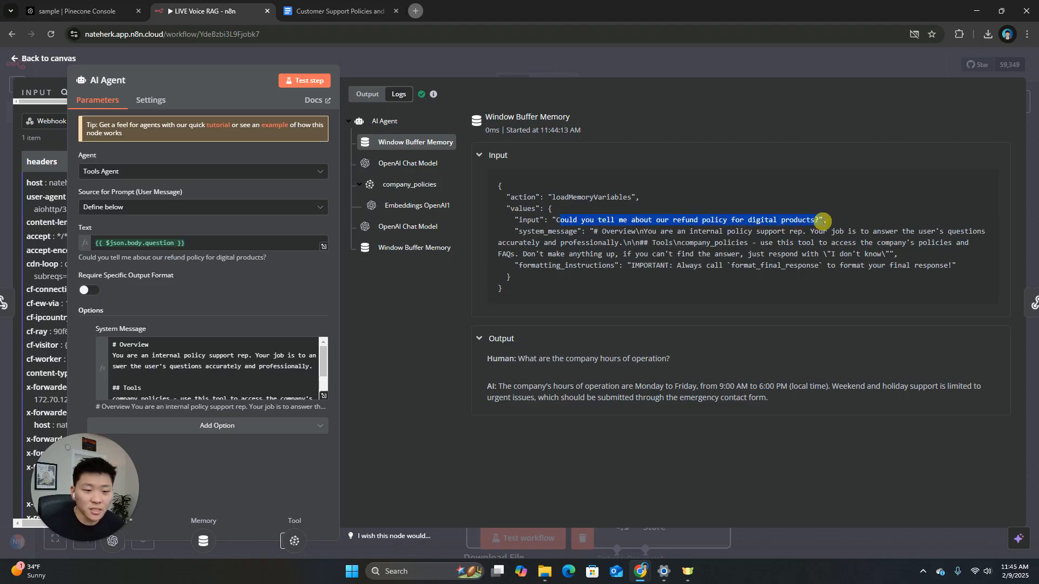
{"action": "left_click", "coordinate": [892, 224]}
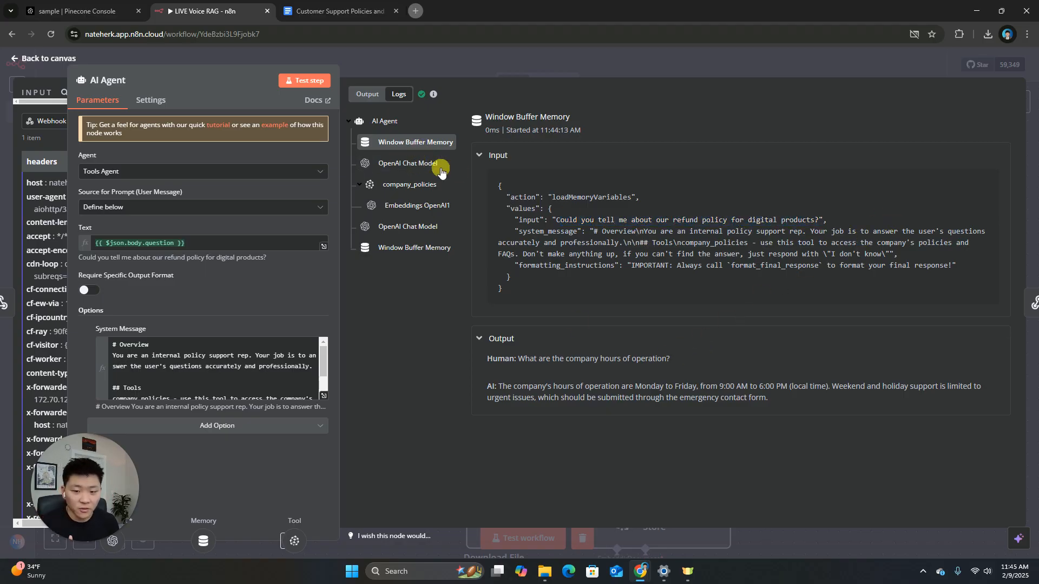
{"action": "left_click", "coordinate": [408, 163]}
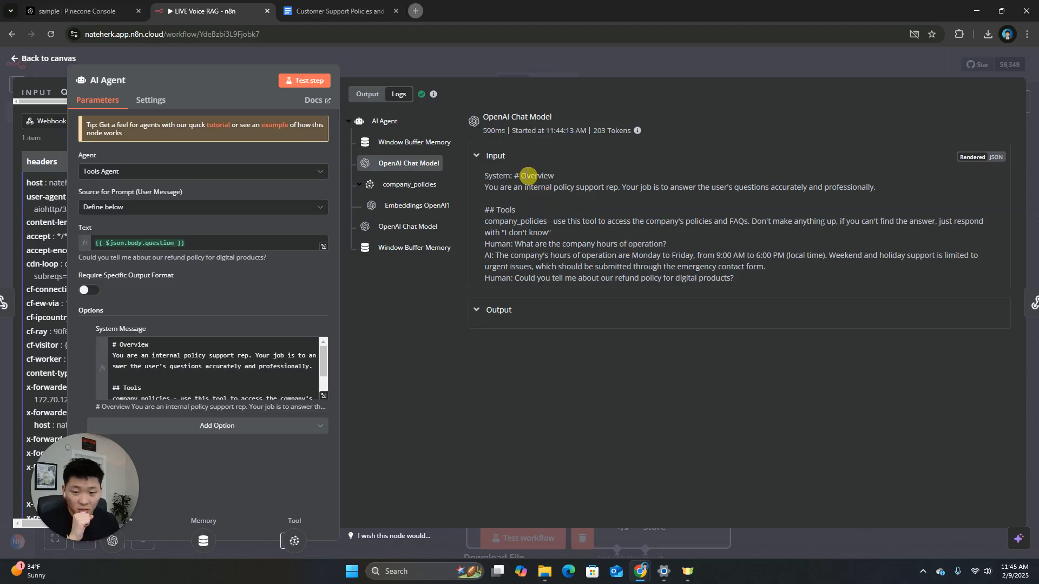
{"action": "left_click_drag", "start_coordinate": [514, 175], "coordinate": [694, 257]}
{"action": "left_click_drag", "start_coordinate": [553, 187], "coordinate": [603, 190]}
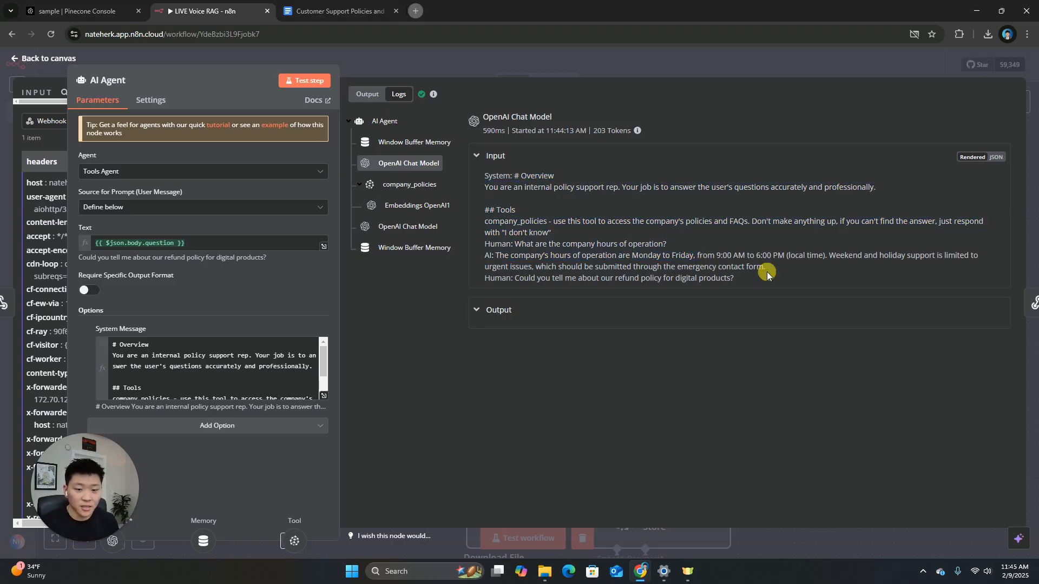
{"action": "left_click_drag", "start_coordinate": [543, 221], "coordinate": [711, 278]}
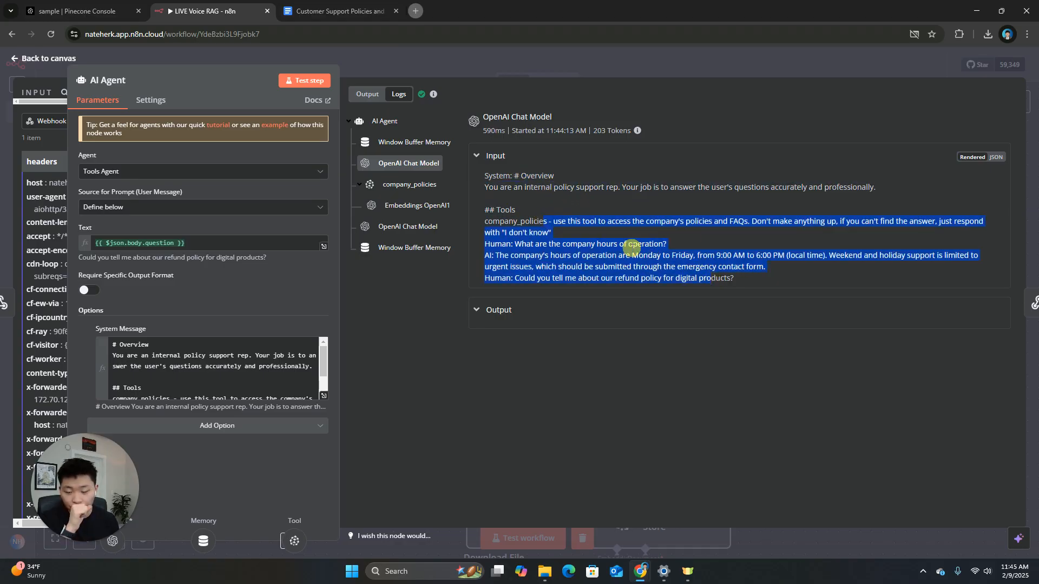
- Review the company_policies tool query and the embeddings step in the agent logs
{"action": "left_click", "coordinate": [401, 187]}
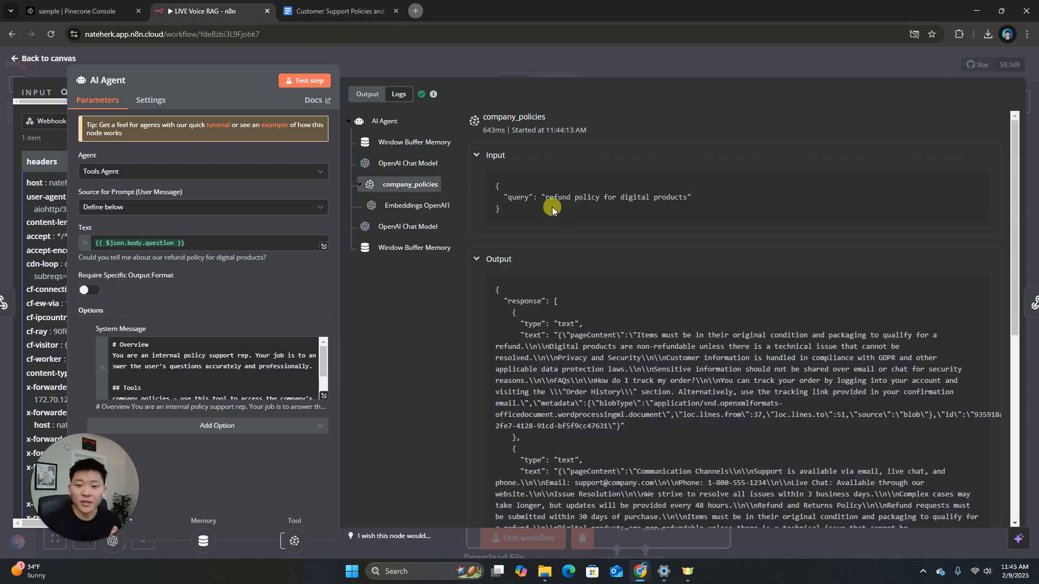
{"action": "left_click_drag", "start_coordinate": [542, 197], "coordinate": [692, 198]}
{"action": "left_click", "coordinate": [713, 201]}
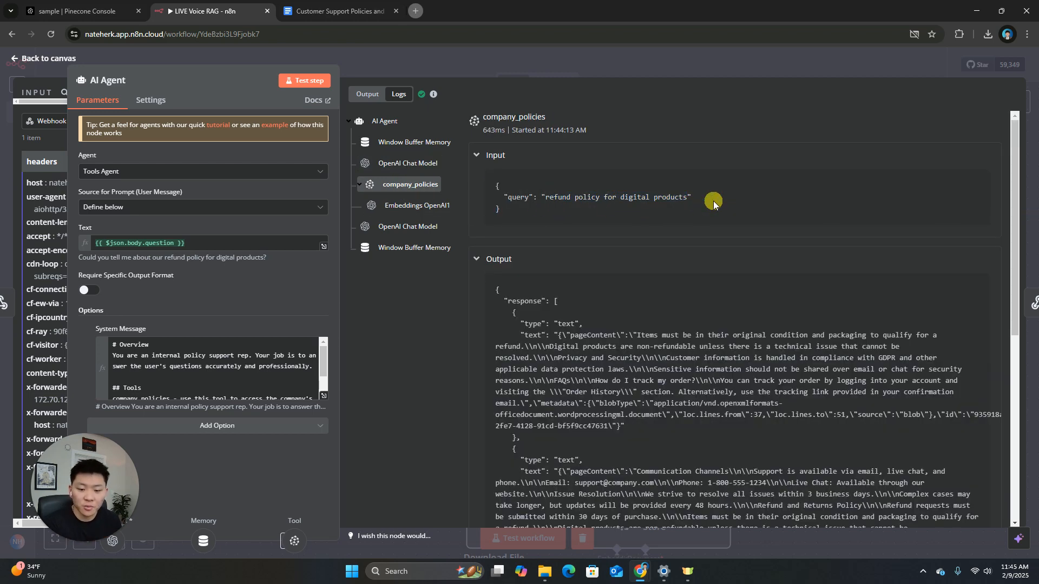
{"action": "left_click", "coordinate": [405, 207]}
{"action": "left_click", "coordinate": [547, 256]}
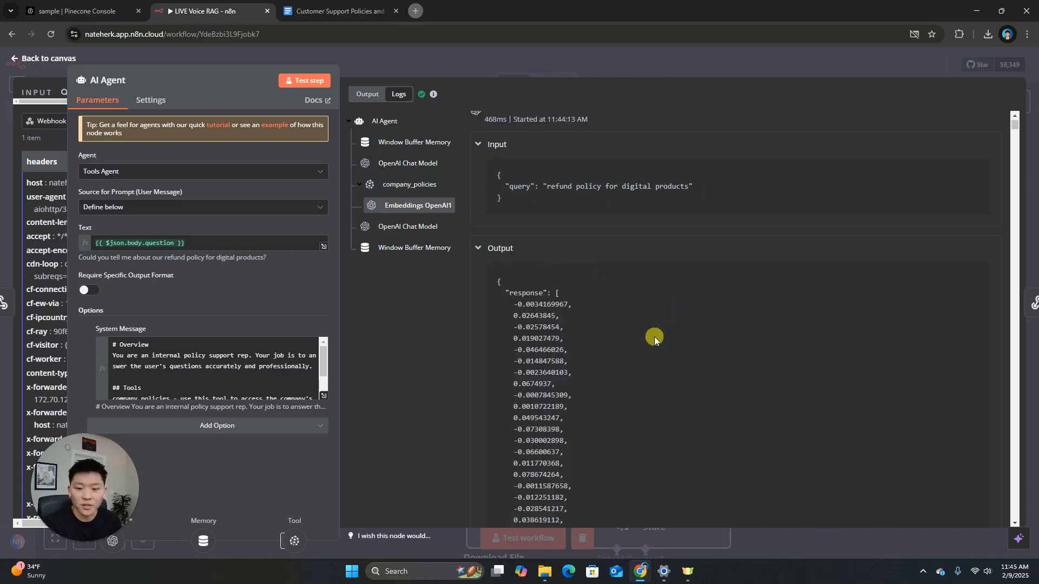
{"action": "scroll", "coordinate": [658, 331], "scroll_direction": "down", "scroll_amount": 5}
- Examine the final chat model call and the memory output in the agent logs
{"action": "left_click", "coordinate": [420, 230]}
{"action": "scroll", "coordinate": [638, 327], "scroll_direction": "up", "scroll_amount": 4}
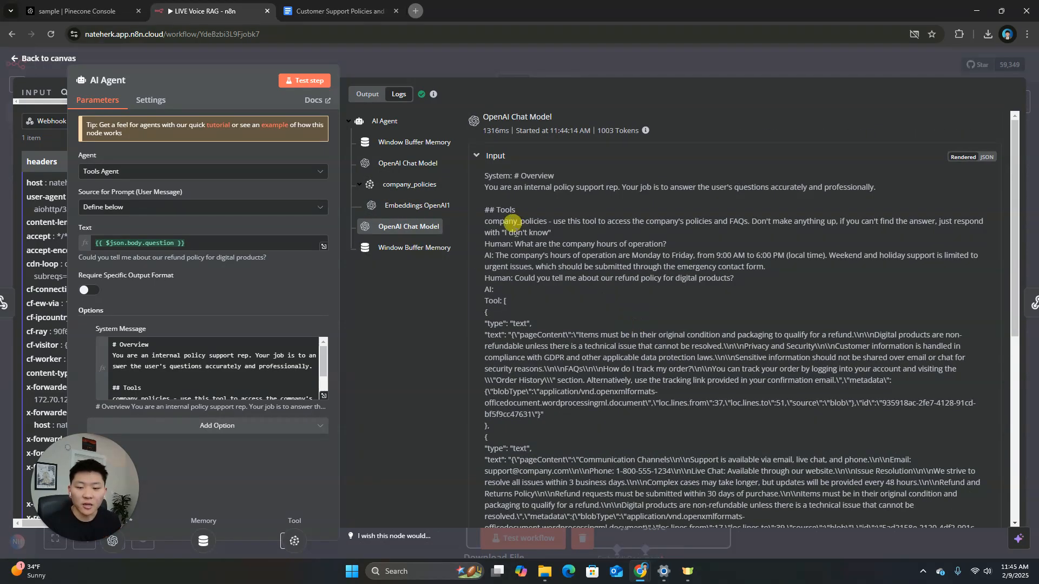
{"action": "left_click_drag", "start_coordinate": [513, 224], "coordinate": [656, 566]}
{"action": "scroll", "coordinate": [650, 335], "scroll_direction": "up", "scroll_amount": 2}
{"action": "scroll", "coordinate": [650, 334], "scroll_direction": "up", "scroll_amount": 4}
{"action": "left_click", "coordinate": [561, 220]}
{"action": "scroll", "coordinate": [640, 334], "scroll_direction": "down", "scroll_amount": 5}
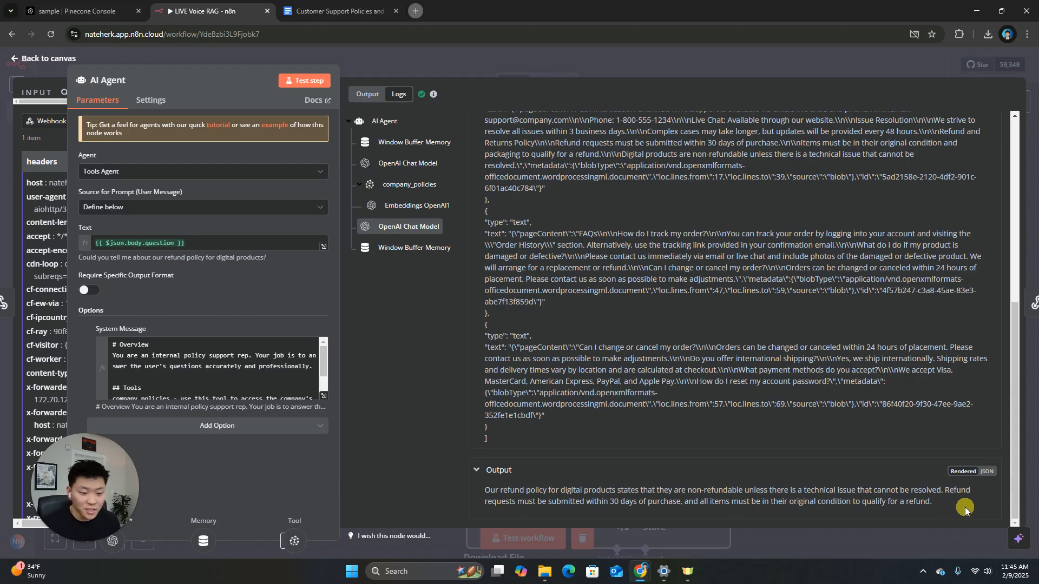
{"action": "left_click", "coordinate": [428, 249]}
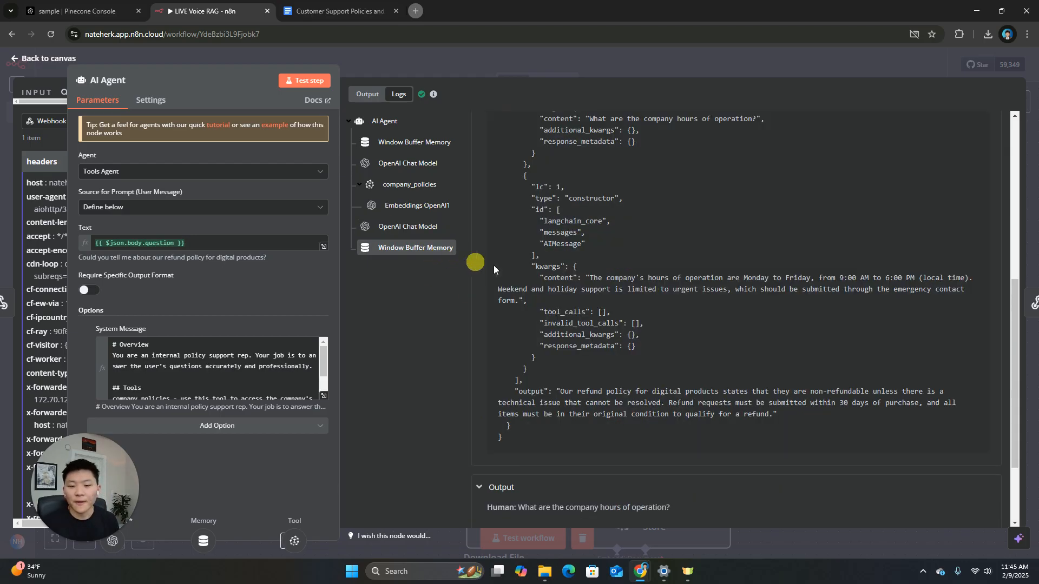
{"action": "scroll", "coordinate": [600, 444], "scroll_direction": "down", "scroll_amount": 2}
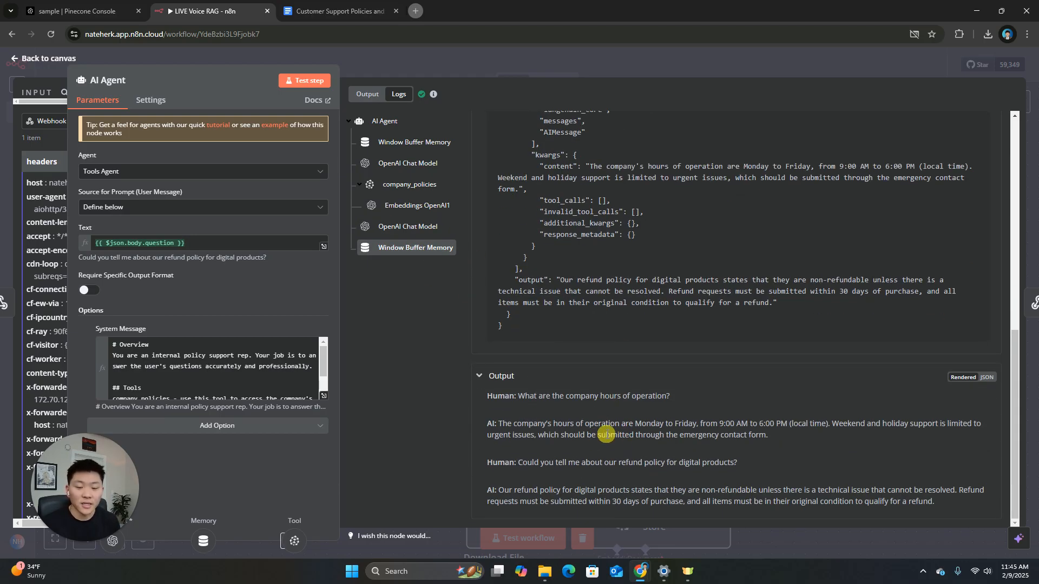
- View the AI Agent's output answer and return to the canvas
{"action": "left_click", "coordinate": [368, 95]}
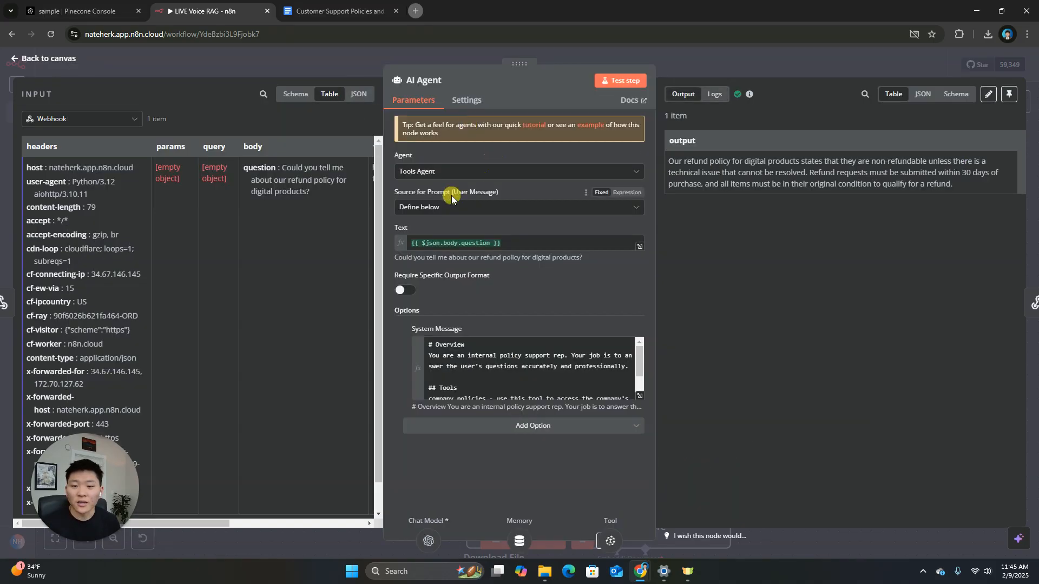
{"action": "left_click_drag", "start_coordinate": [952, 185], "coordinate": [696, 153]}
{"action": "left_click", "coordinate": [778, 80]}
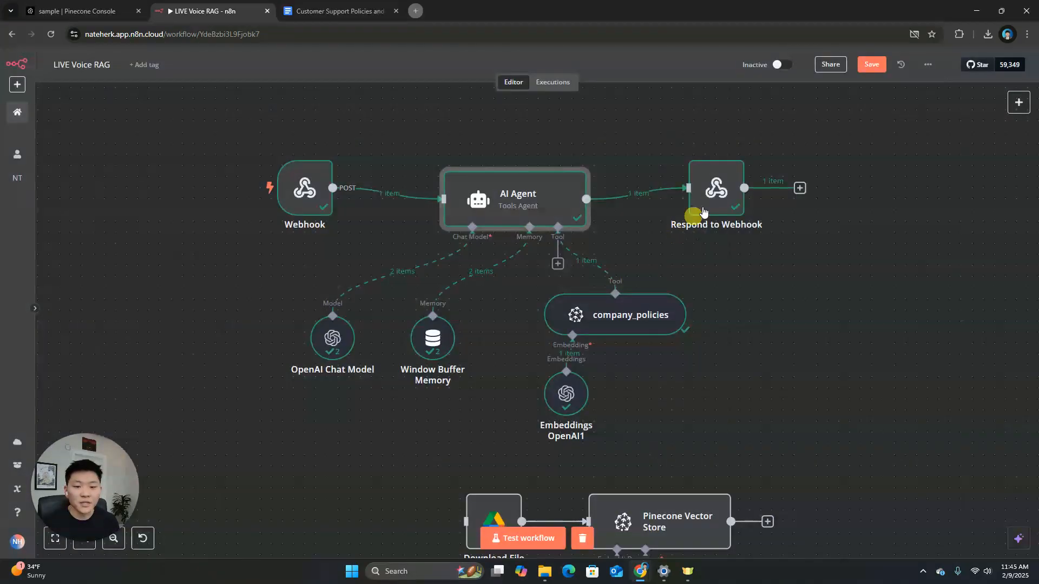
- Open the Respond to Webhook node and review the answer it returns
{"action": "double_click", "coordinate": [707, 205]}
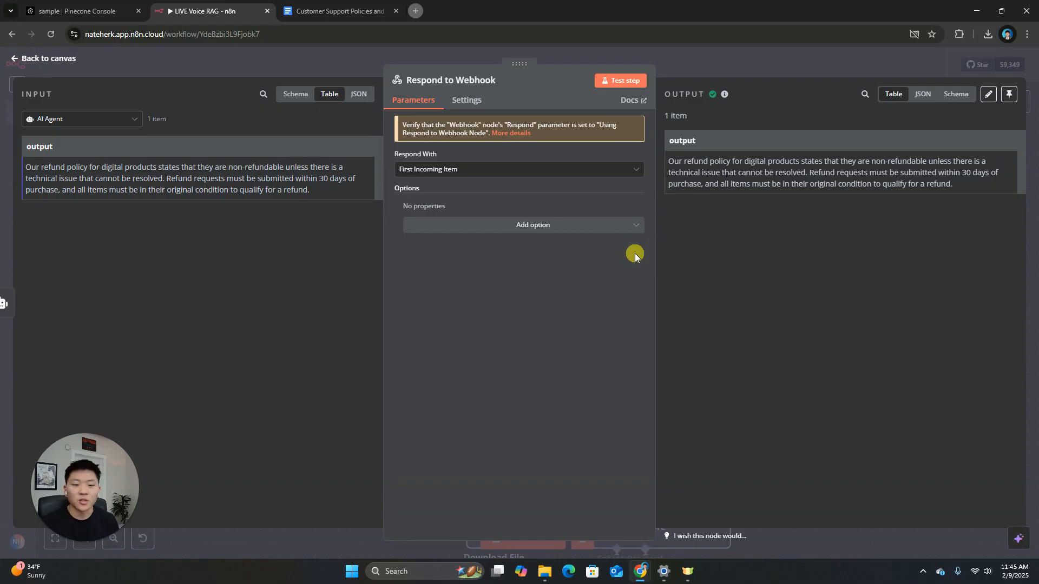
{"action": "left_click_drag", "start_coordinate": [898, 181], "coordinate": [691, 156]}
{"action": "left_click", "coordinate": [855, 171]}
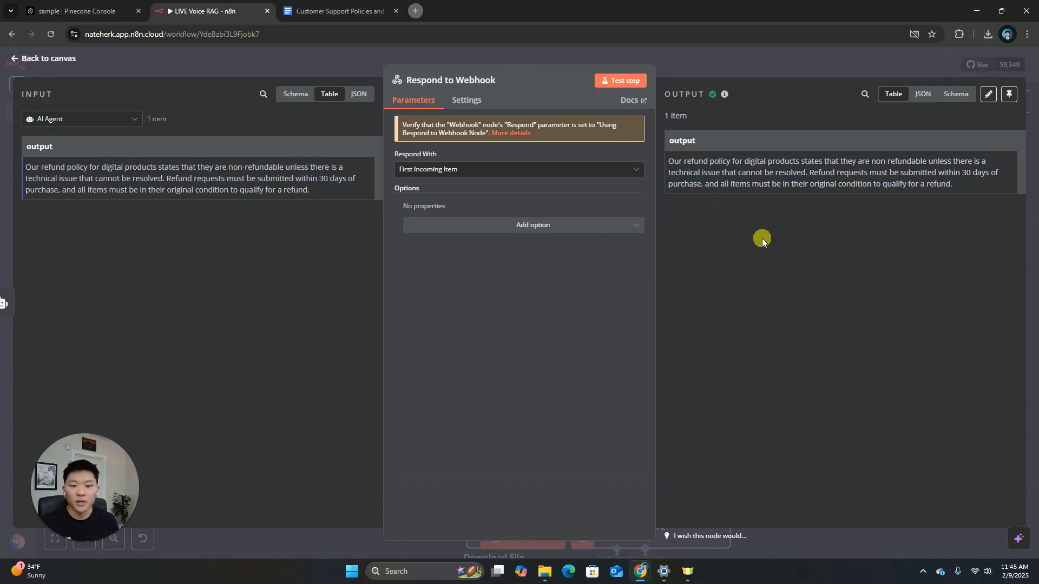
{"action": "left_click_drag", "start_coordinate": [952, 185], "coordinate": [673, 160]}
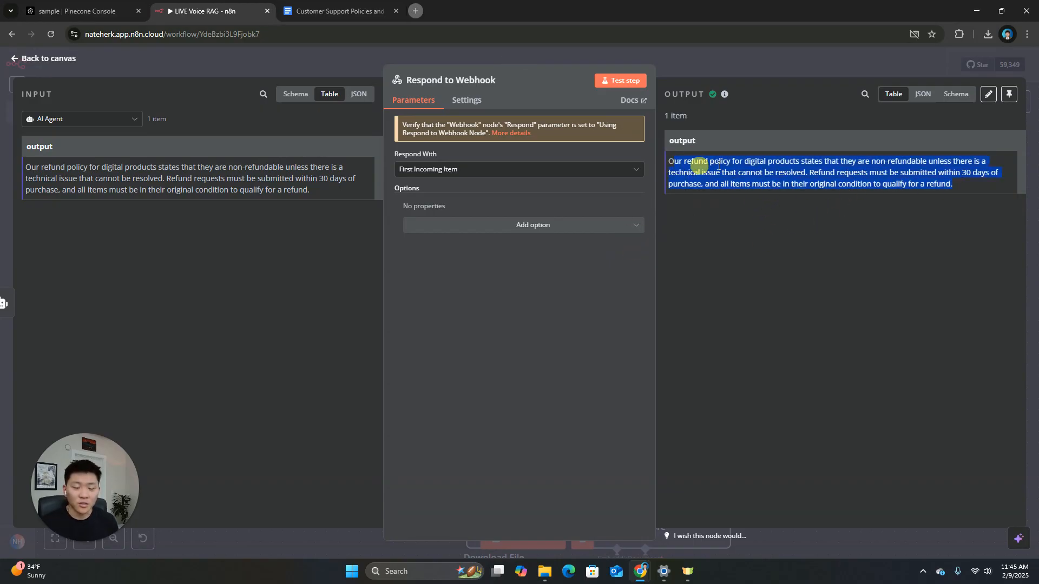
{"action": "left_click", "coordinate": [802, 188]}
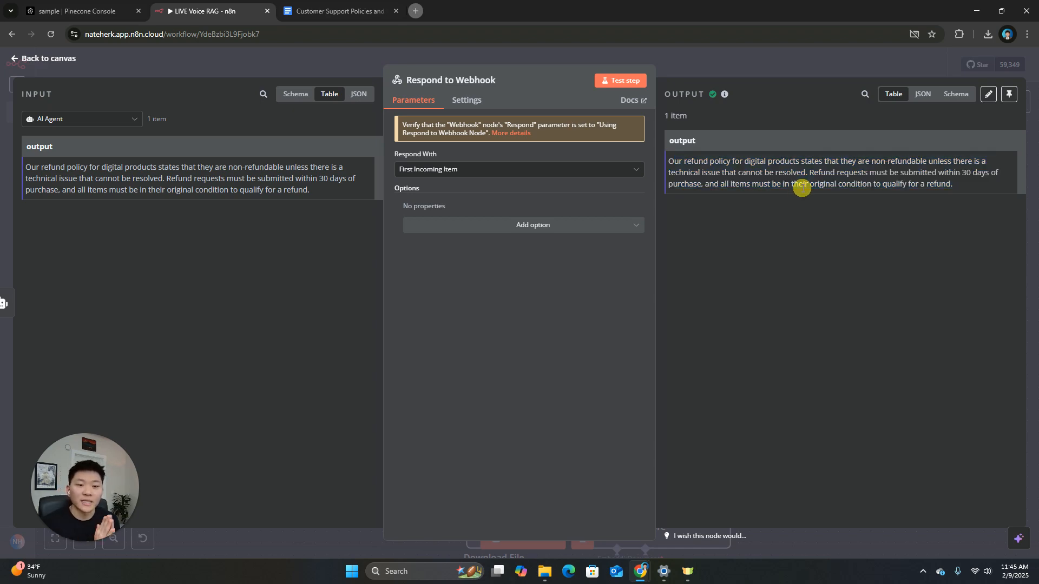
- Open the 11:43:49 execution from the executions list and inspect its Webhook node data
{"action": "left_click", "coordinate": [737, 59]}
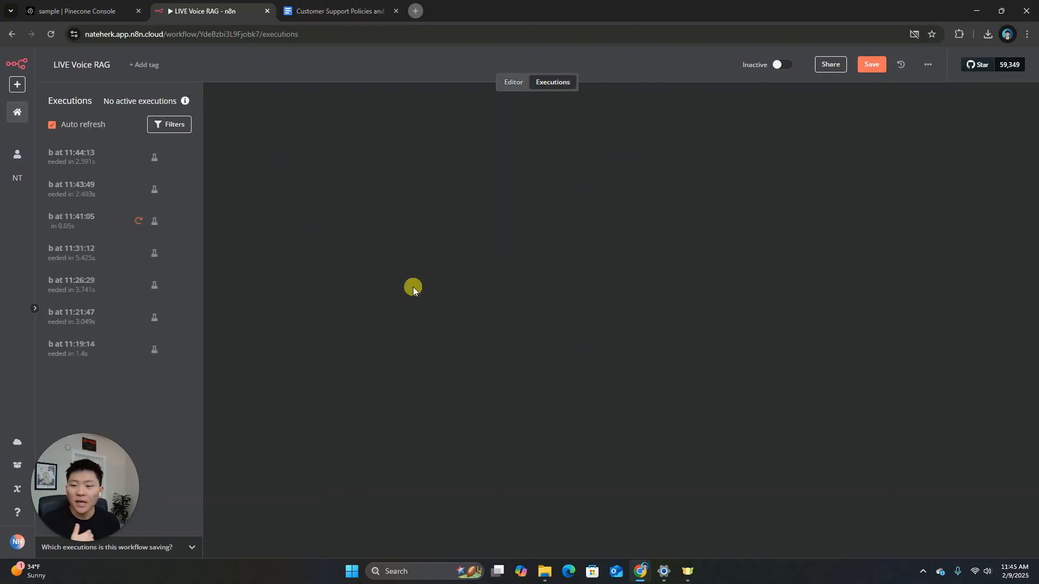
{"action": "left_click", "coordinate": [97, 192]}
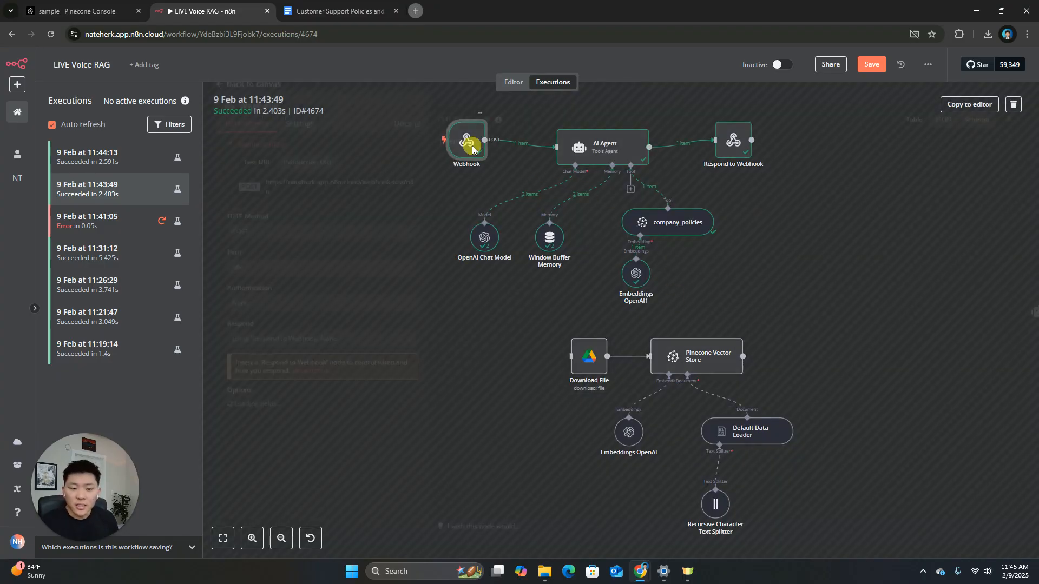
{"action": "double_click", "coordinate": [468, 142]}
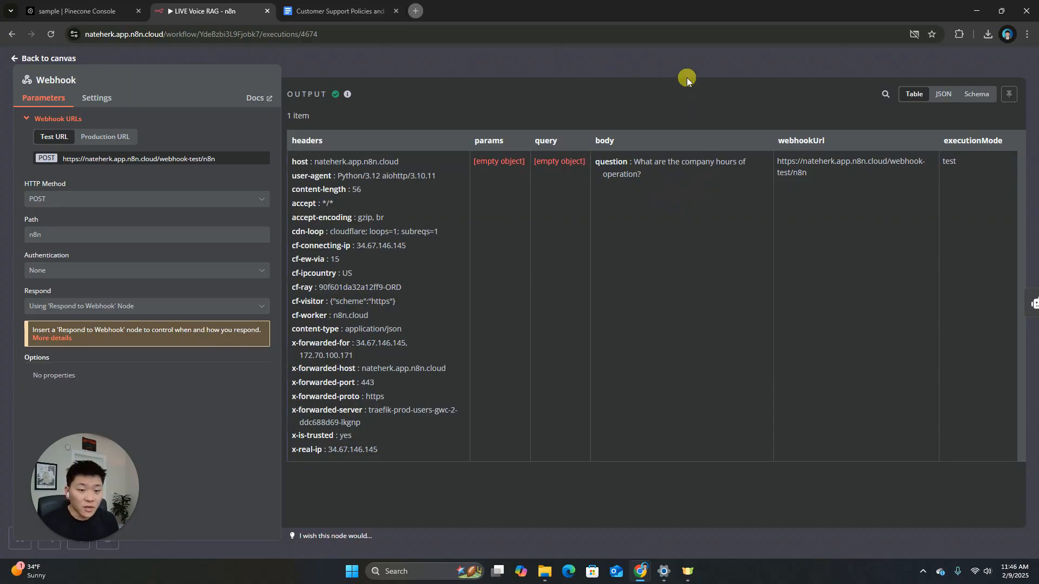
- Open that execution's AI Agent logs and review the company_policies tool query
{"action": "left_click", "coordinate": [651, 56]}
{"action": "double_click", "coordinate": [611, 153]}
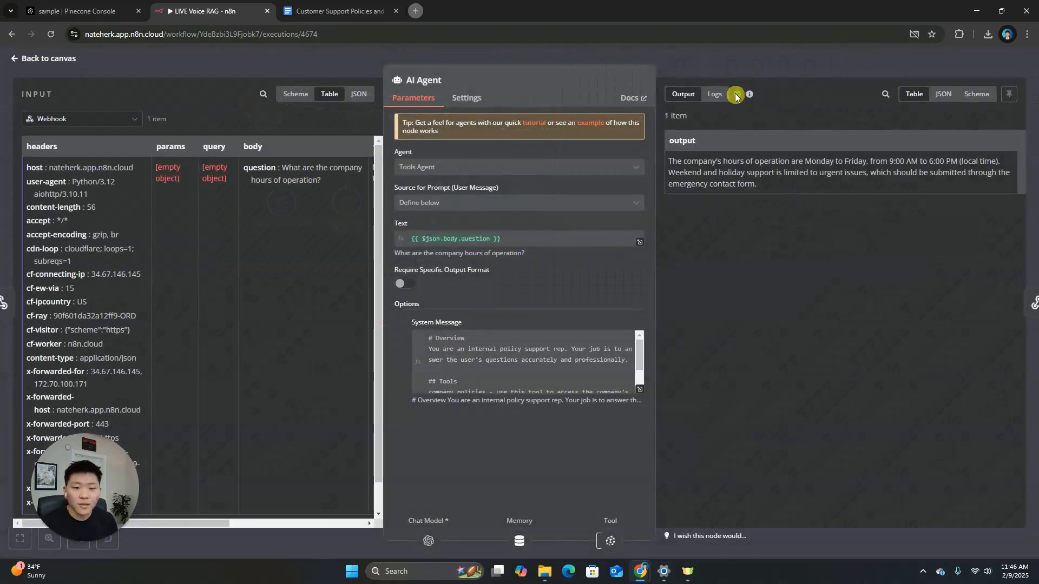
{"action": "left_click", "coordinate": [730, 94]}
{"action": "left_click", "coordinate": [410, 184]}
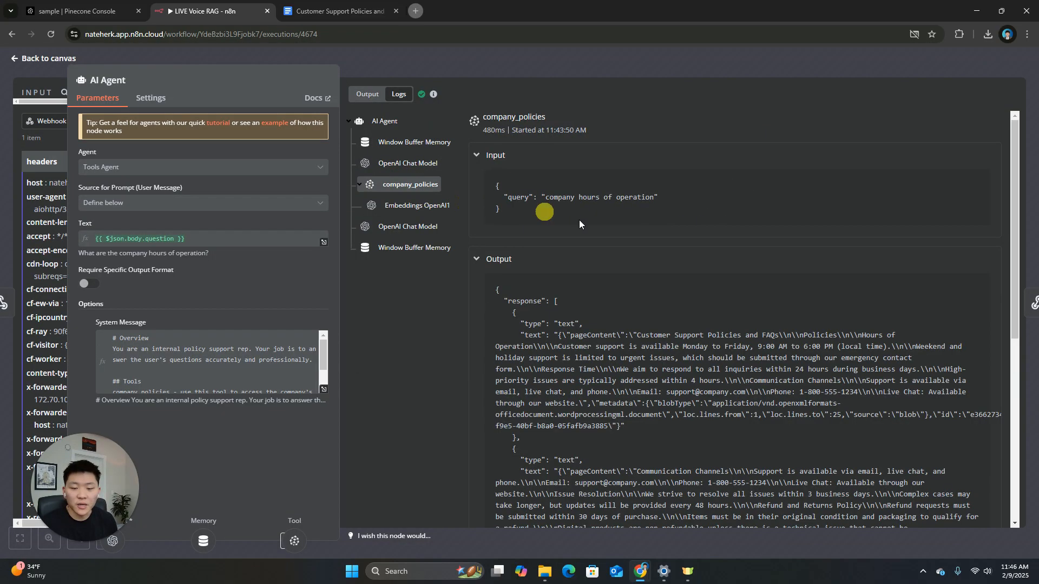
{"action": "left_click_drag", "start_coordinate": [542, 198], "coordinate": [680, 226]}
{"action": "left_click", "coordinate": [703, 184]}
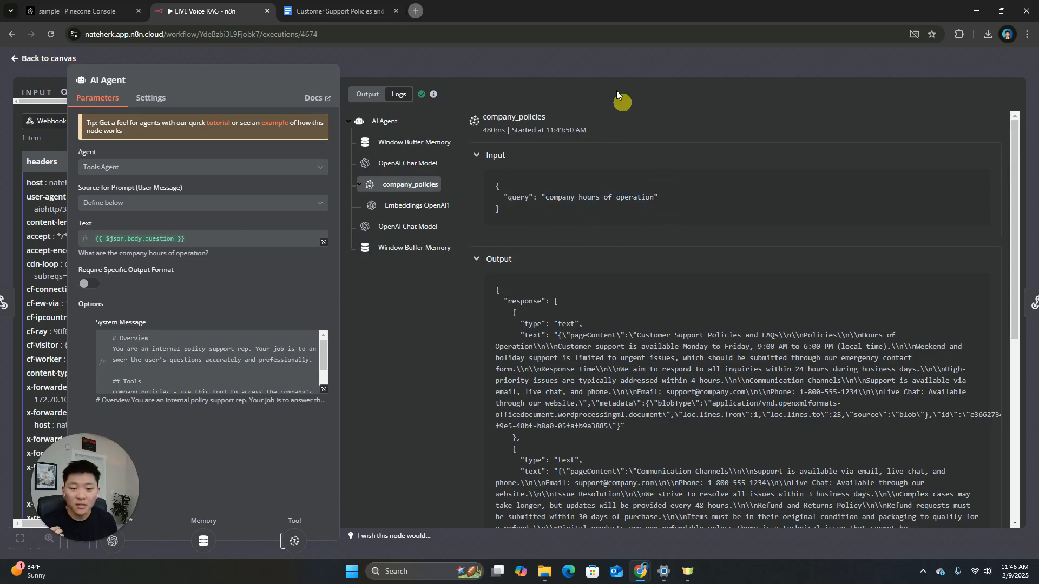
- Leave the execution's node view and return to the workflow editor canvas
{"action": "left_click", "coordinate": [592, 70]}
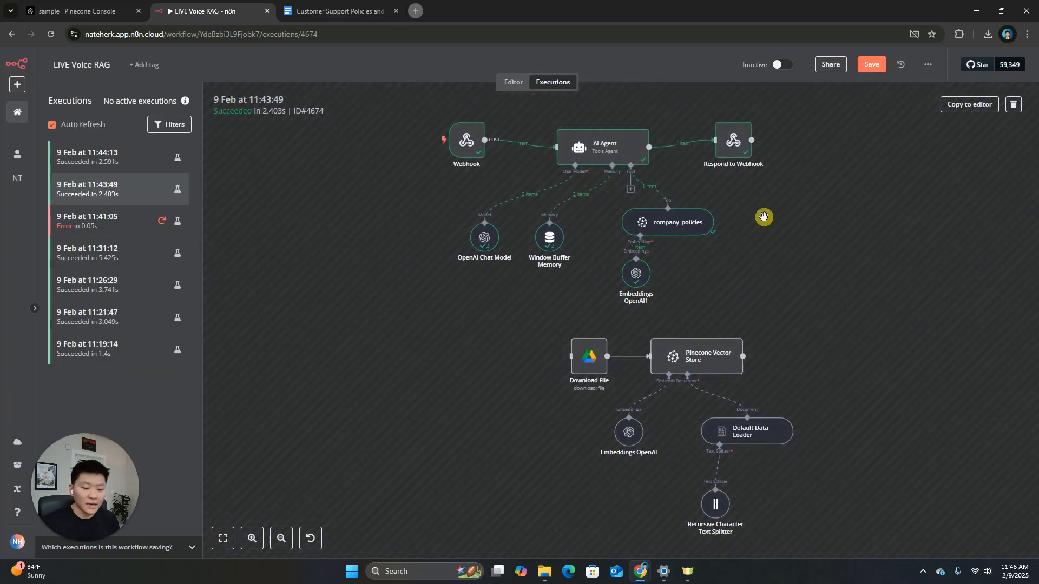
{"action": "left_click_drag", "start_coordinate": [764, 217], "coordinate": [737, 300]}
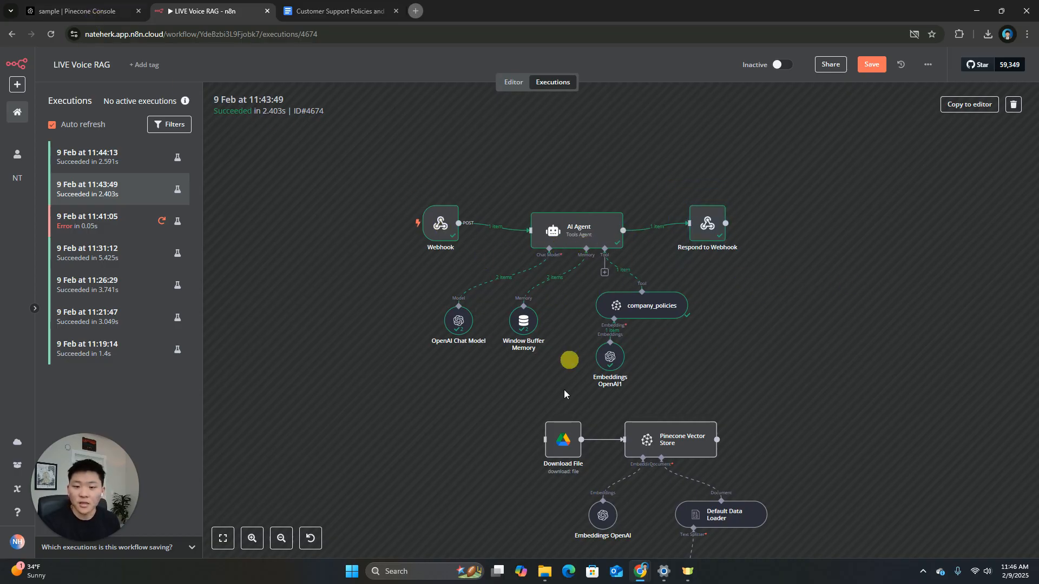
{"action": "left_click", "coordinate": [513, 82]}
{"action": "left_click", "coordinate": [834, 340]}
{"action": "scroll", "coordinate": [725, 392], "scroll_direction": "down", "scroll_amount": 2}
{"action": "left_click_drag", "start_coordinate": [783, 391], "coordinate": [795, 341]}
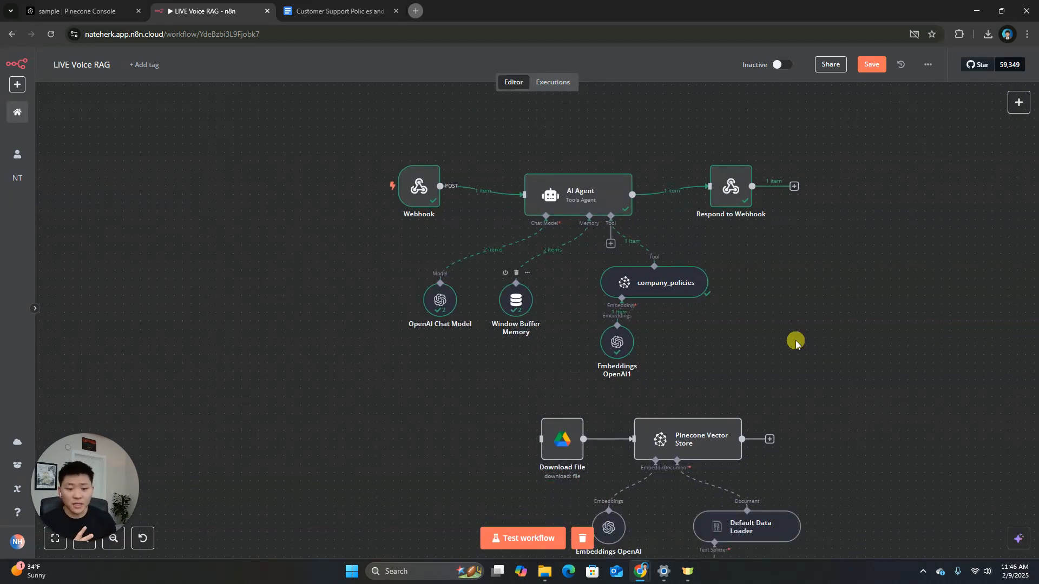
- Switch to the ElevenLabs window and open the Company Policies agent's settings page
{"action": "mouse_move", "coordinate": [640, 572]}
{"action": "left_click", "coordinate": [763, 516]}
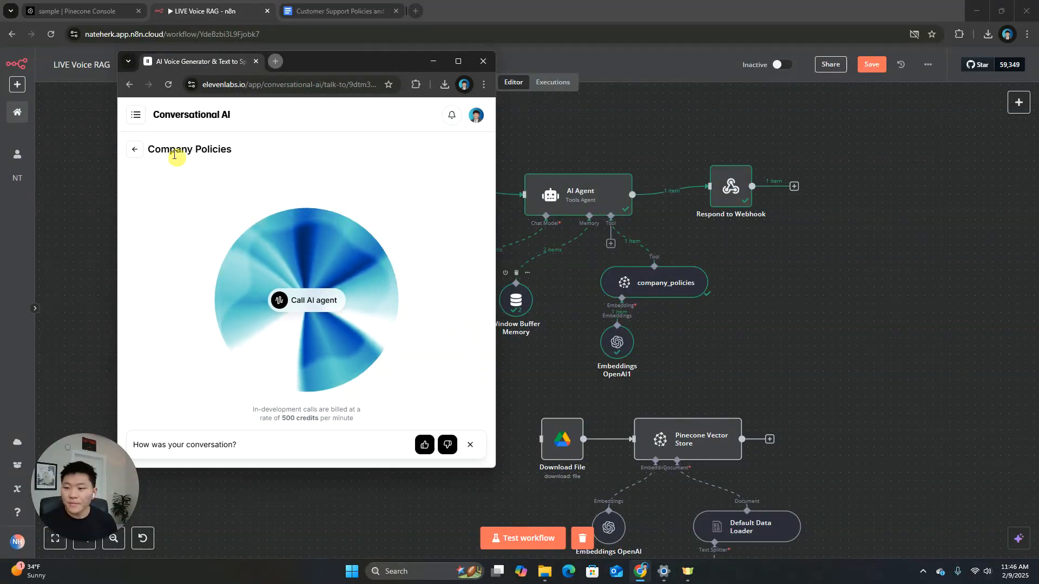
{"action": "left_click", "coordinate": [136, 151]}
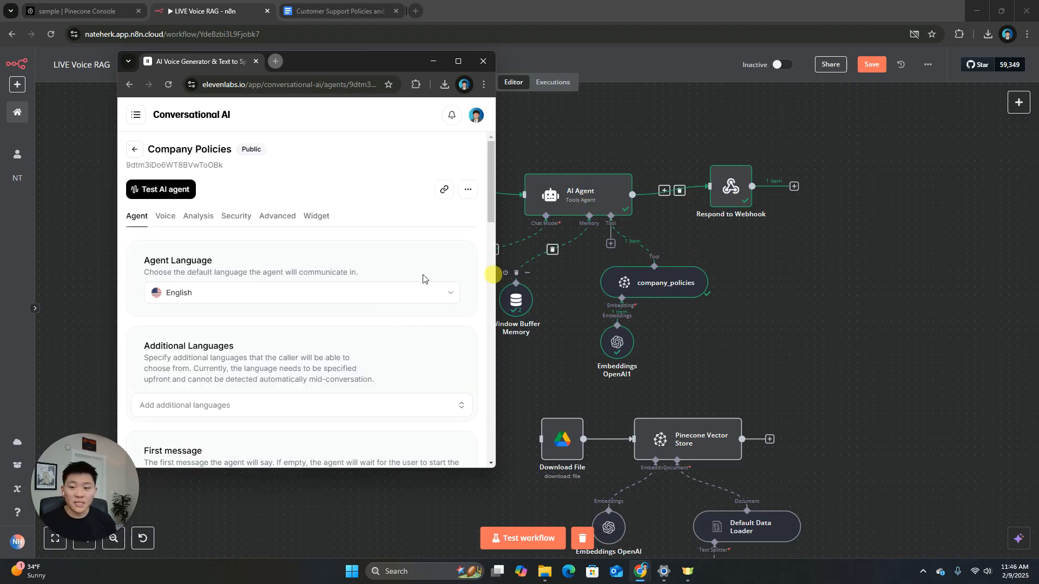
{"action": "scroll", "coordinate": [303, 271], "scroll_direction": "down", "scroll_amount": 2}
{"action": "scroll", "coordinate": [244, 243], "scroll_direction": "up", "scroll_amount": 2}
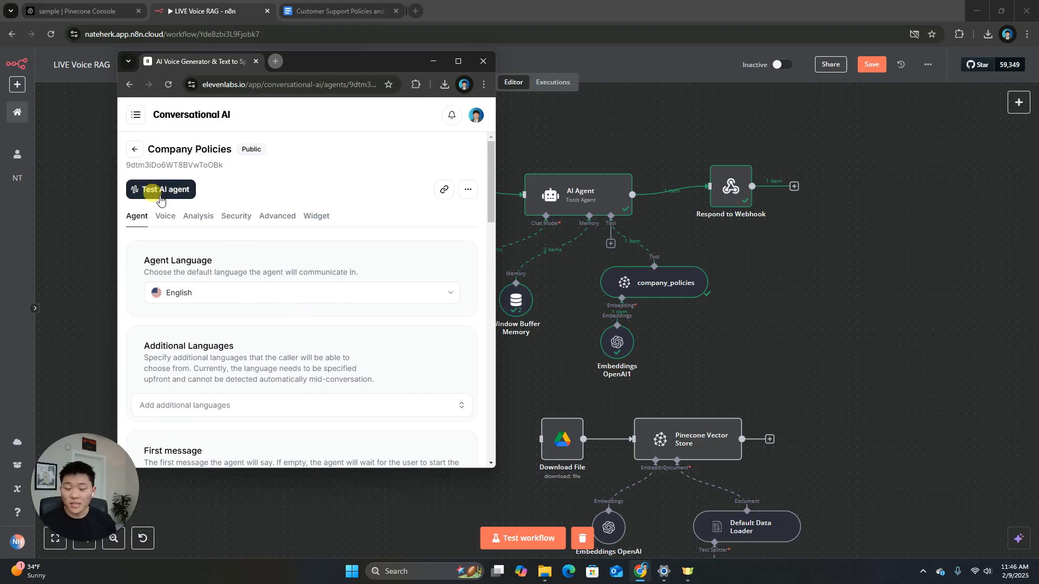
- Activate the LIVE Voice RAG workflow and dismiss the activation notice
{"action": "left_click", "coordinate": [750, 108]}
{"action": "left_click", "coordinate": [782, 65]}
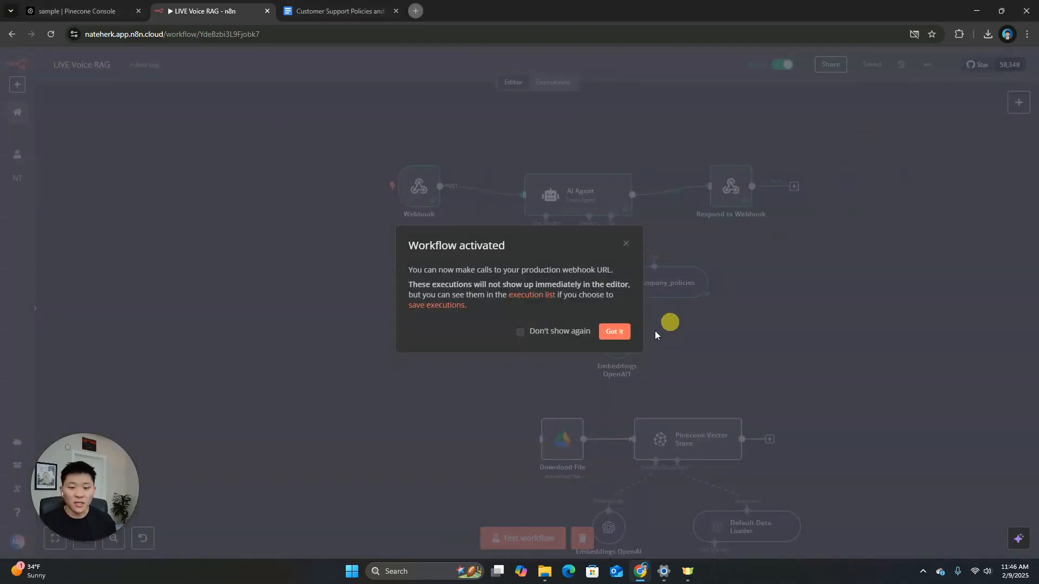
{"action": "left_click", "coordinate": [654, 330]}
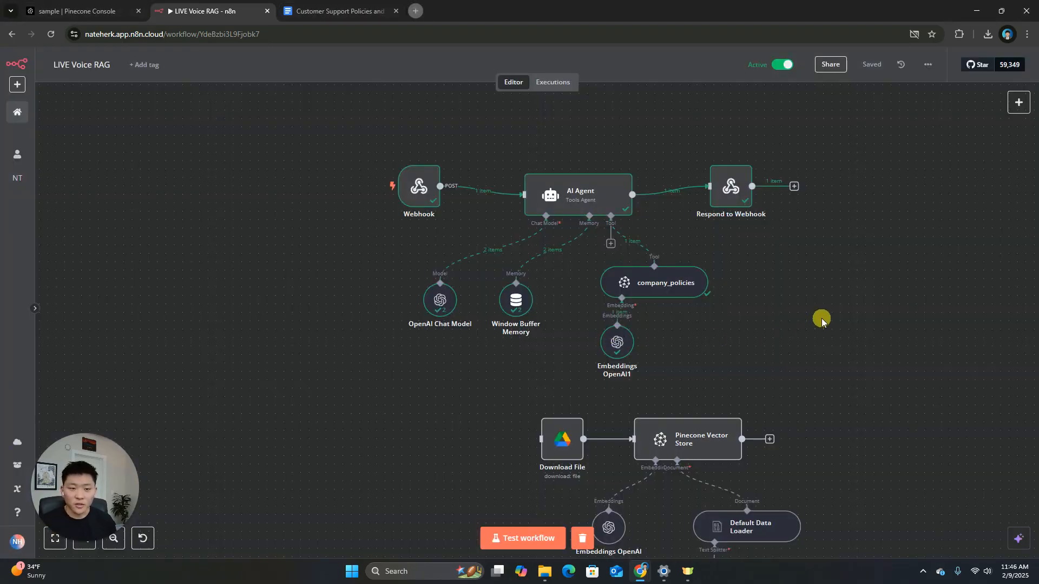
- Open the Webhook node and copy its production URL
{"action": "double_click", "coordinate": [419, 187]}
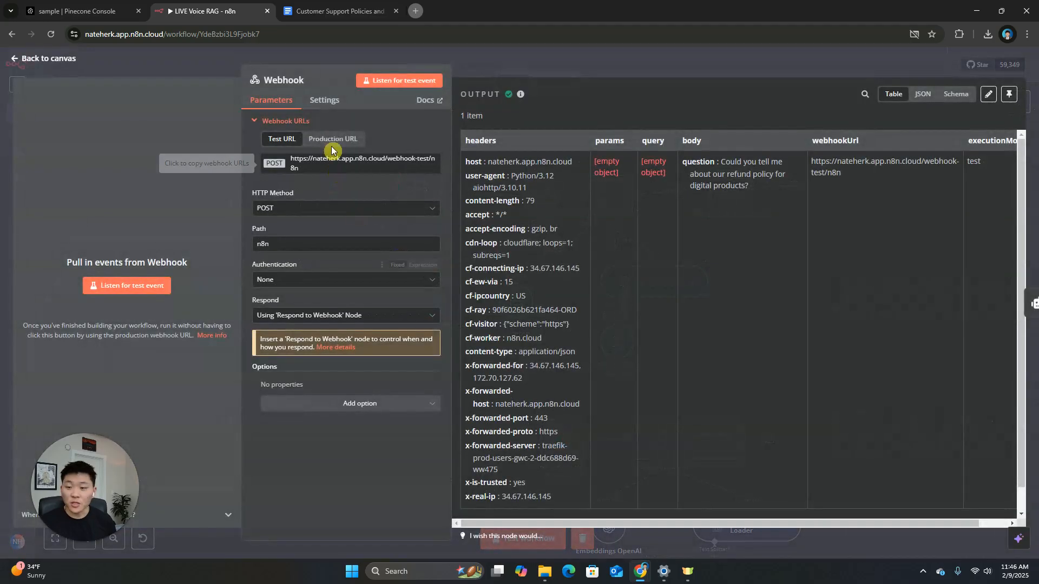
{"action": "left_click", "coordinate": [332, 144]}
{"action": "left_click", "coordinate": [341, 162]}
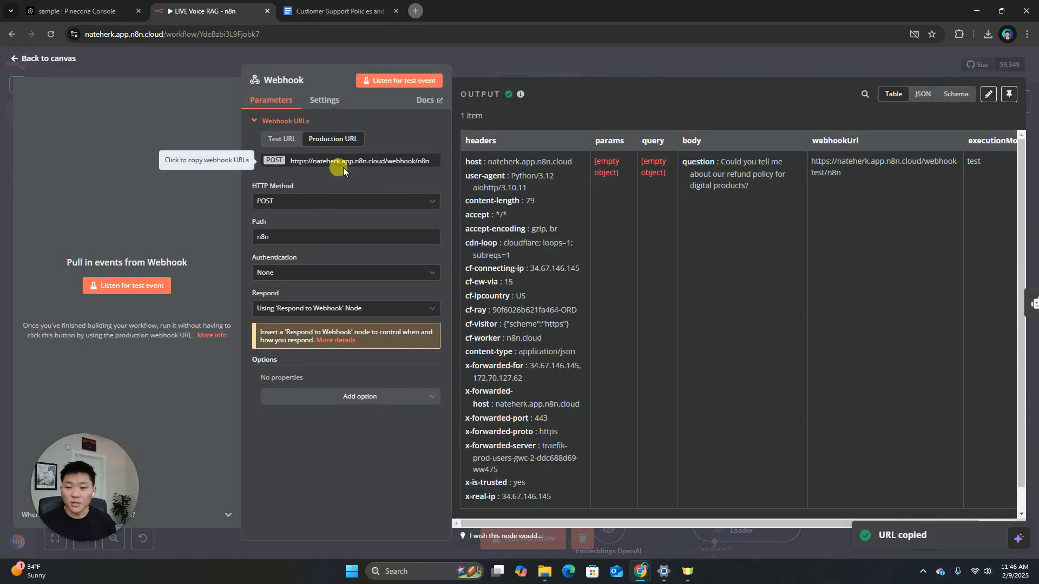
- Switch to the ElevenLabs agent and open its n8n webhook tool
{"action": "mouse_move", "coordinate": [641, 573]}
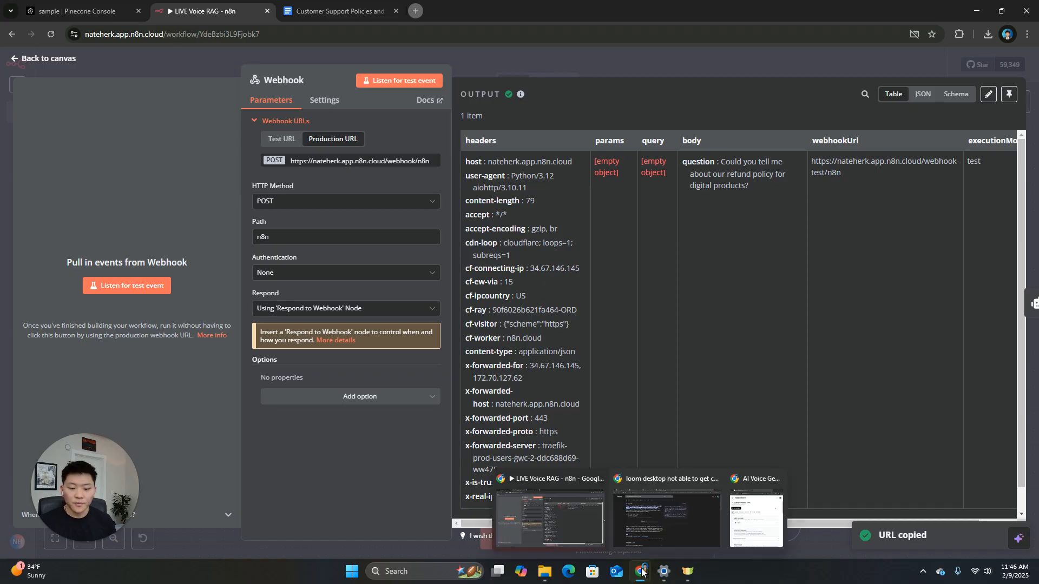
{"action": "left_click", "coordinate": [756, 516]}
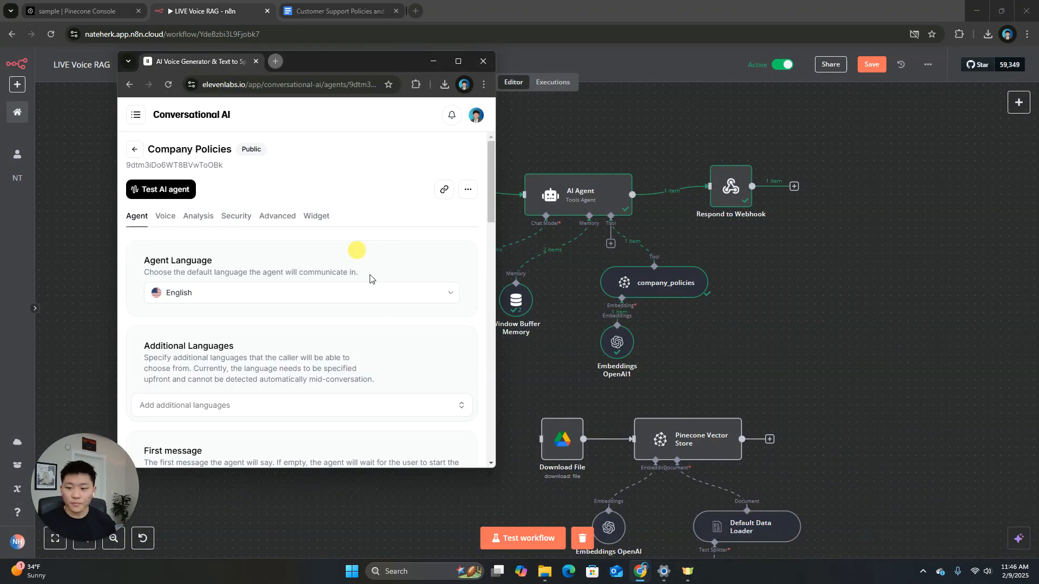
{"action": "scroll", "coordinate": [347, 335], "scroll_direction": "down", "scroll_amount": 15}
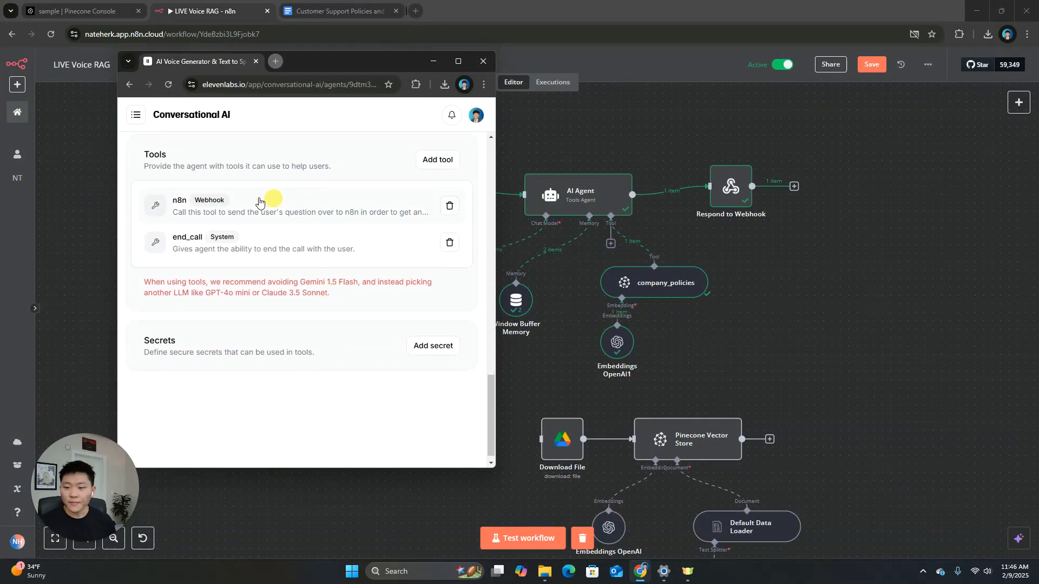
{"action": "left_click", "coordinate": [280, 202]}
- Replace the n8n tool's URL with the production webhook URL and save the changes
{"action": "scroll", "coordinate": [352, 324], "scroll_direction": "down", "scroll_amount": 1}
{"action": "double_click", "coordinate": [301, 347]}
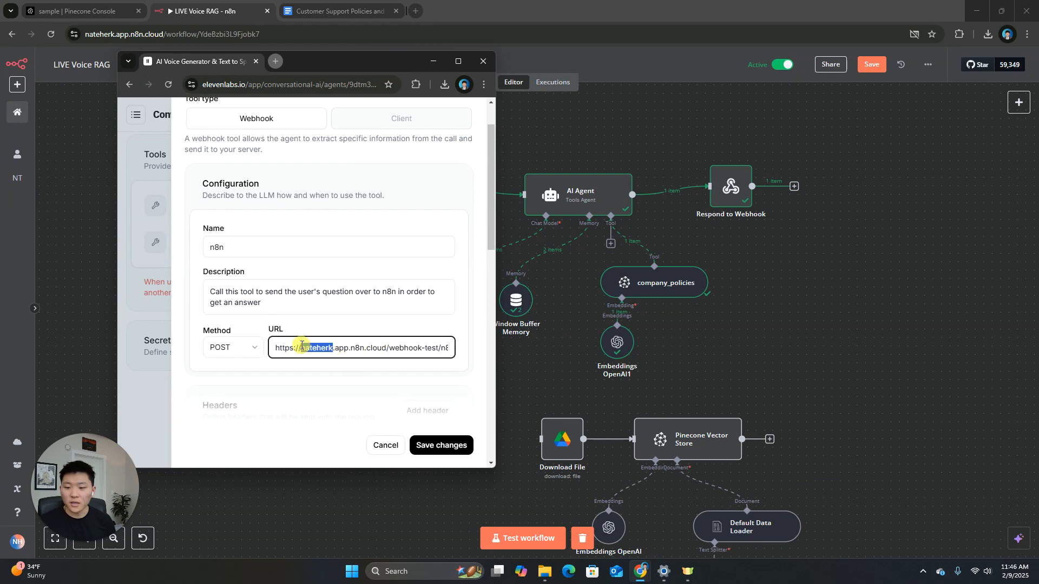
{"action": "key", "text": "ctrl+a"}
{"action": "key", "text": "ctrl+v"}
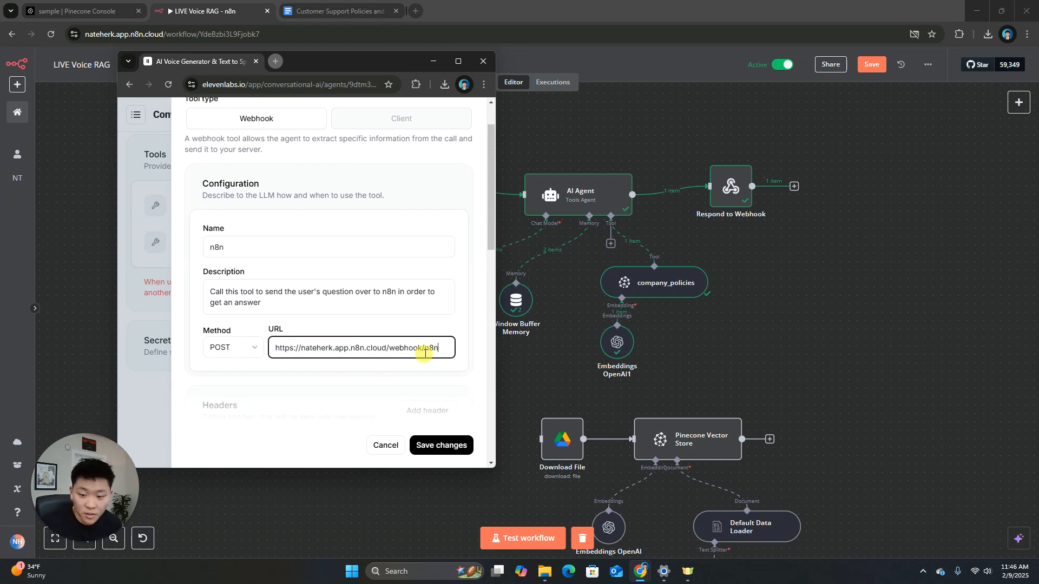
{"action": "left_click", "coordinate": [424, 348]}
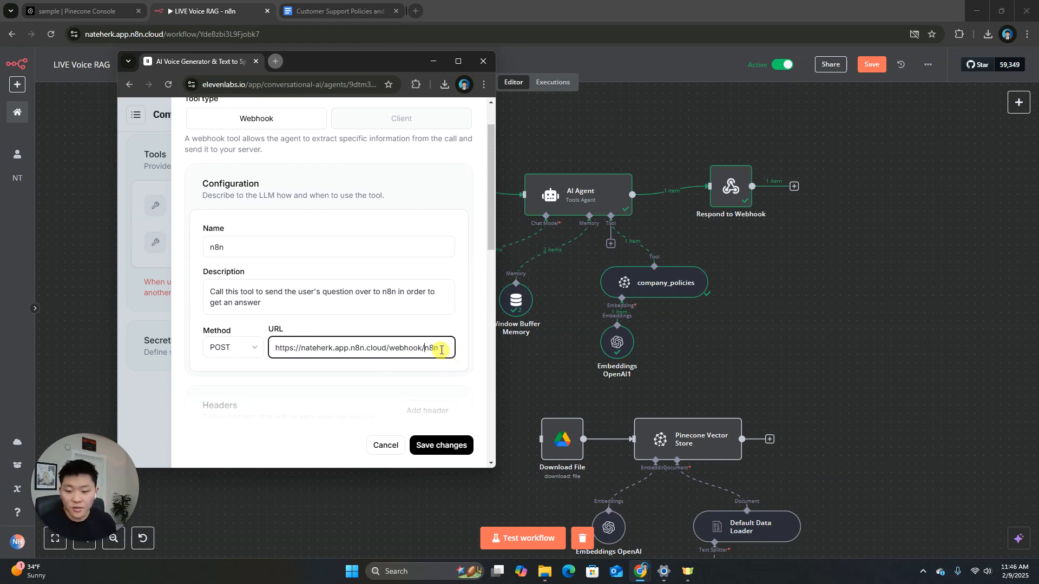
{"action": "left_click", "coordinate": [441, 445]}
{"action": "left_click", "coordinate": [467, 402]}
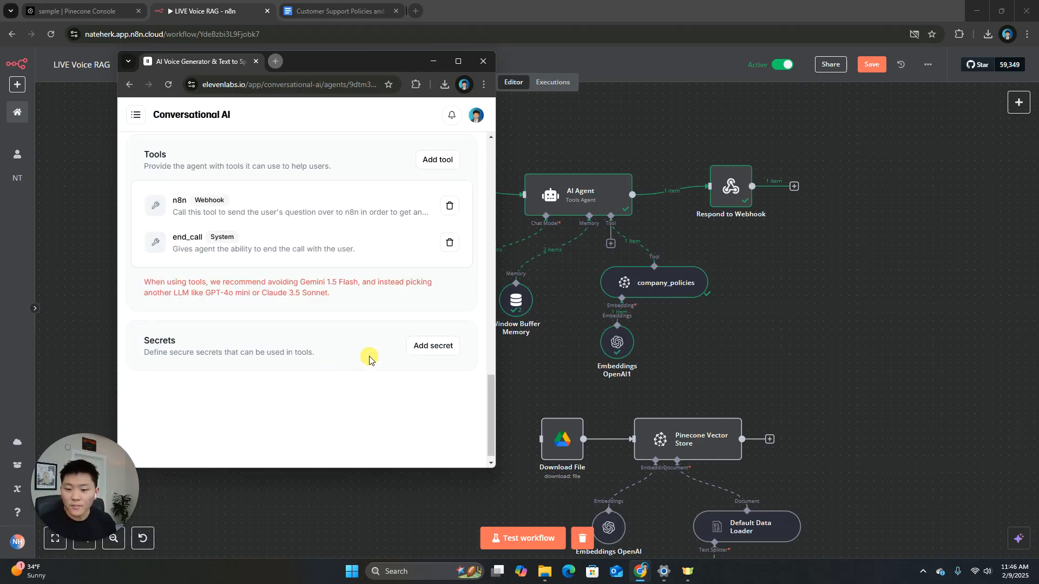
- Examine the FAQ section of the Customer Support Policies and FAQs document
{"action": "left_click", "coordinate": [331, 10]}
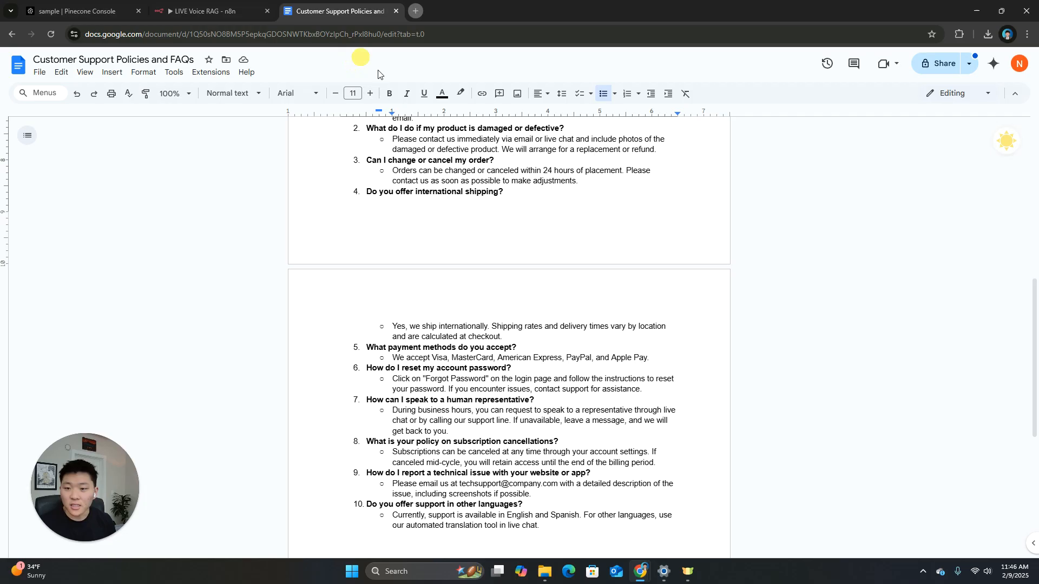
{"action": "scroll", "coordinate": [573, 347], "scroll_direction": "down", "scroll_amount": 1}
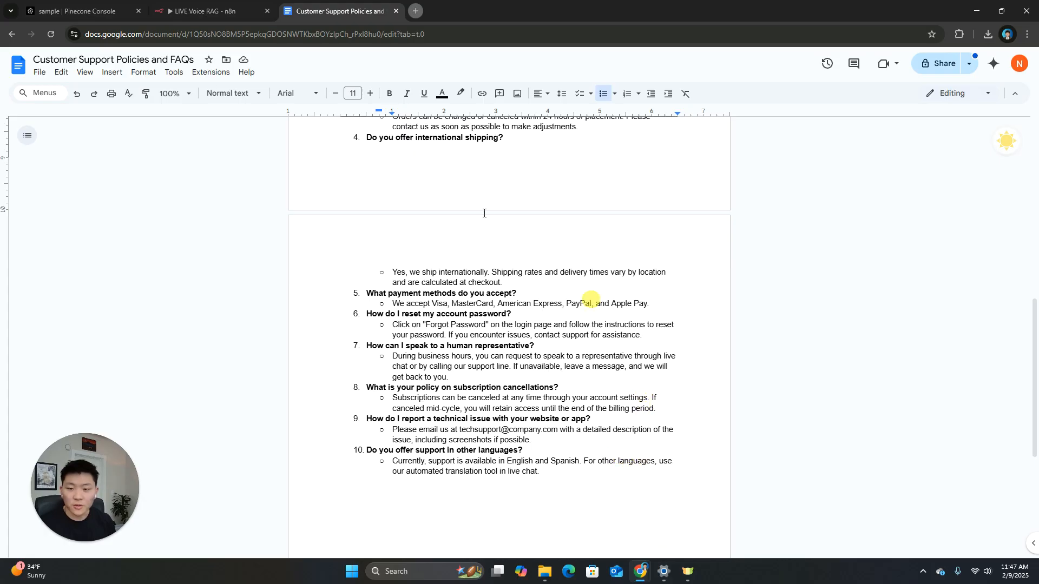
{"action": "left_click", "coordinate": [213, 15]}
- Start a test voice call with the Company Policies agent
{"action": "mouse_move", "coordinate": [640, 571]}
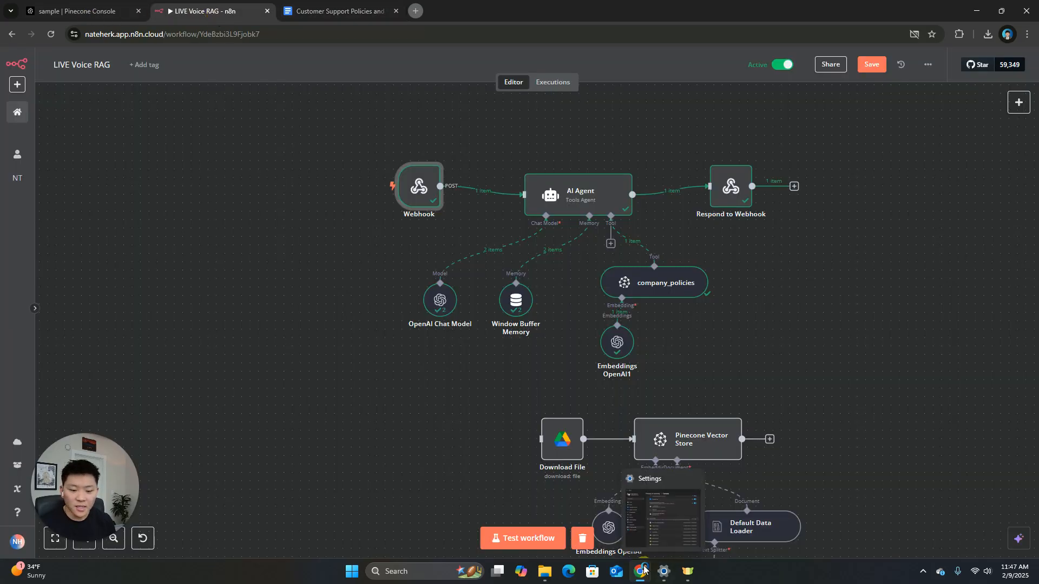
{"action": "left_click", "coordinate": [749, 523]}
{"action": "scroll", "coordinate": [334, 411], "scroll_direction": "up", "scroll_amount": 15}
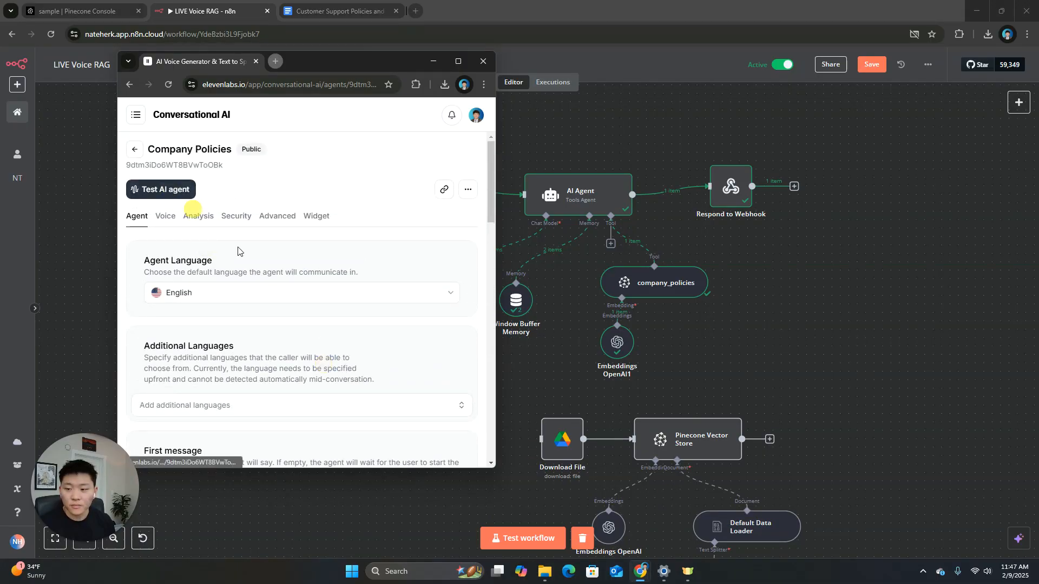
{"action": "left_click", "coordinate": [172, 191]}
{"action": "left_click", "coordinate": [336, 303]}
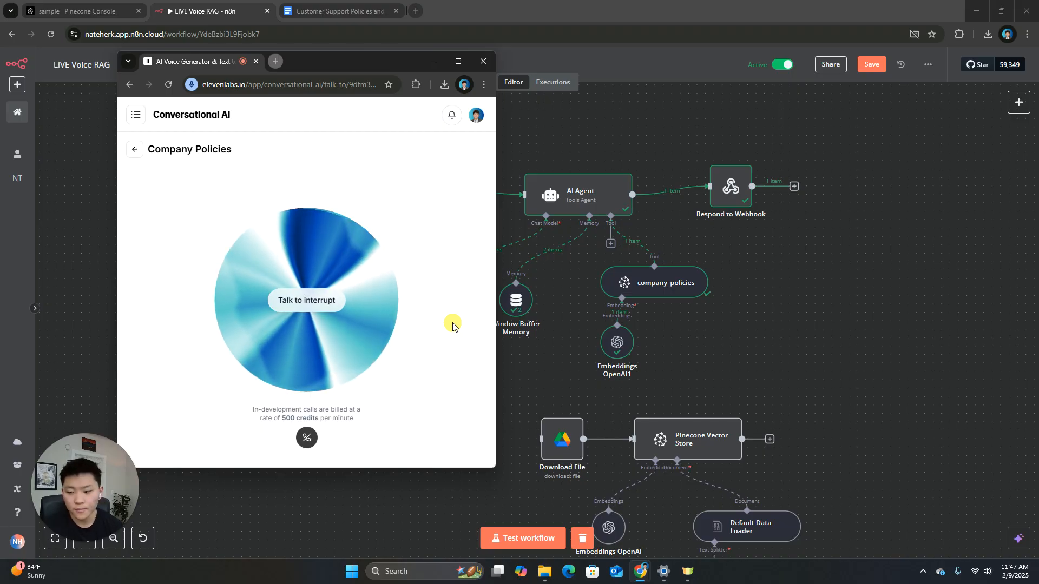
- Read the subscription cancellation and password reset answers in the policies document
{"action": "left_click", "coordinate": [336, 11]}
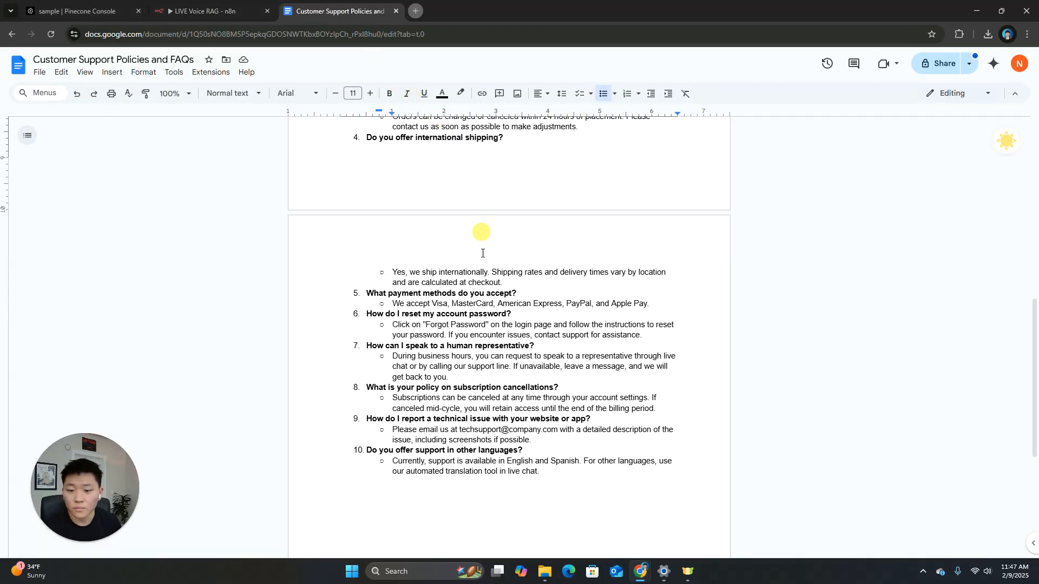
{"action": "left_click_drag", "start_coordinate": [665, 413], "coordinate": [390, 399]}
{"action": "left_click", "coordinate": [664, 409]}
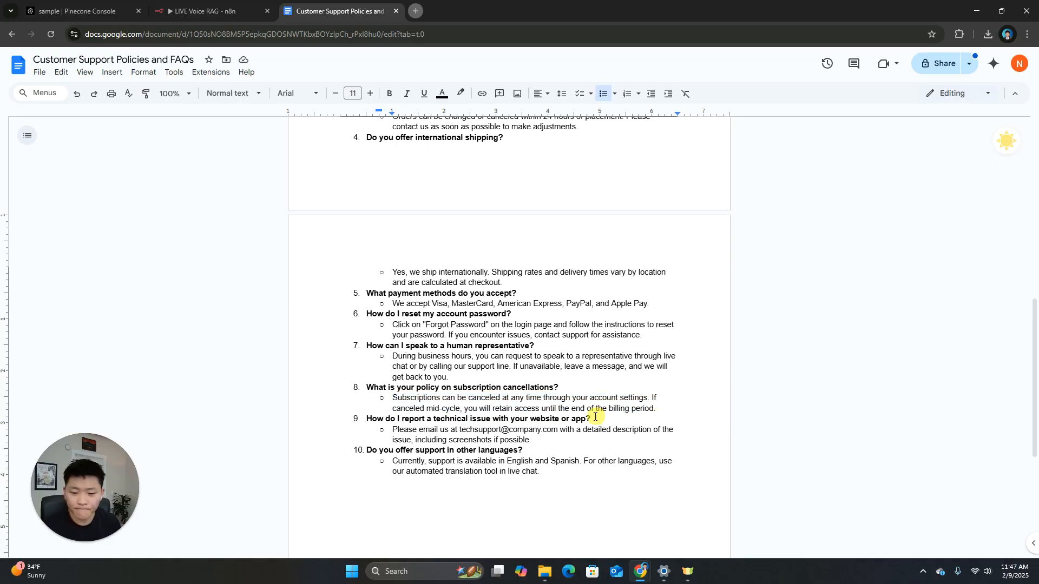
{"action": "scroll", "coordinate": [520, 395], "scroll_direction": "up", "scroll_amount": 1}
{"action": "left_click_drag", "start_coordinate": [643, 389], "coordinate": [394, 380]}
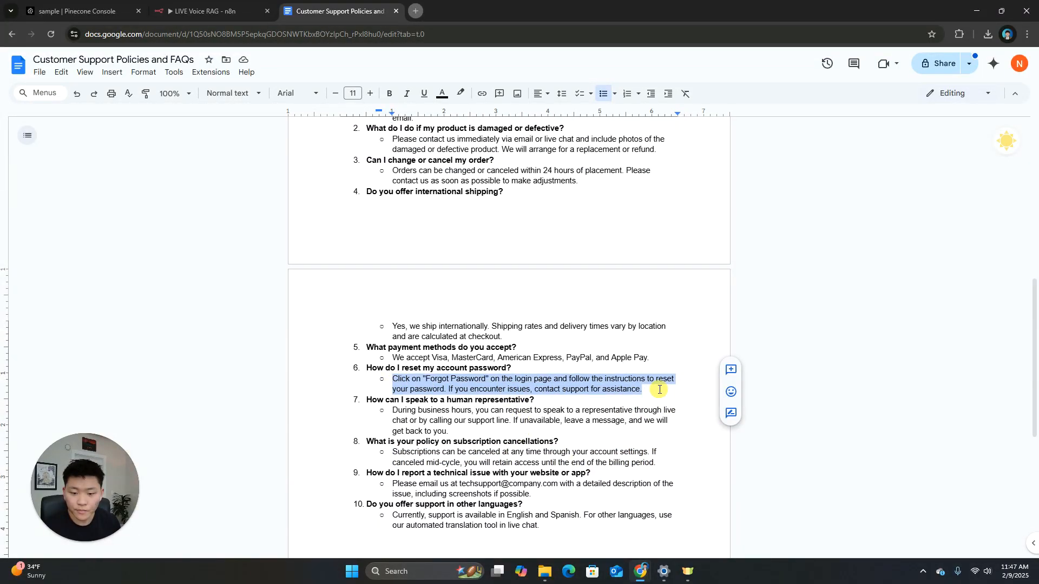
{"action": "scroll", "coordinate": [660, 403], "scroll_direction": "down", "scroll_amount": 1}
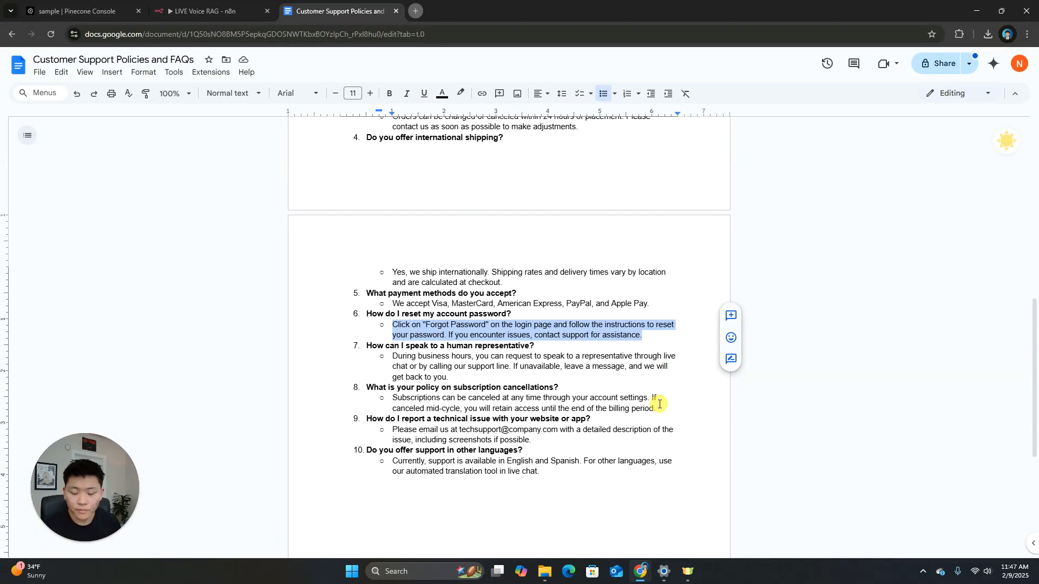
{"action": "left_click", "coordinate": [655, 339]}
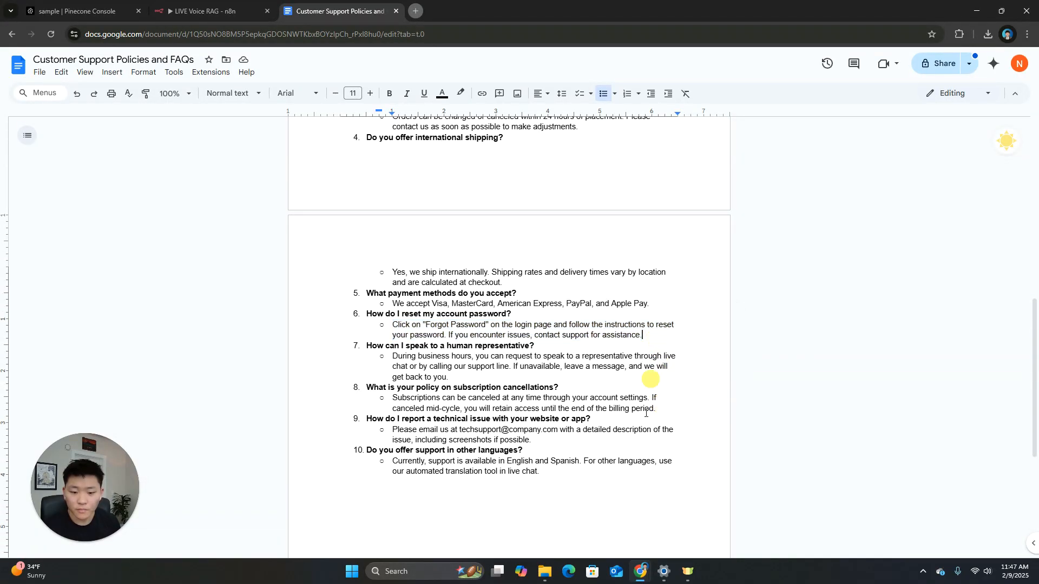
{"action": "scroll", "coordinate": [639, 410], "scroll_direction": "up", "scroll_amount": 1}
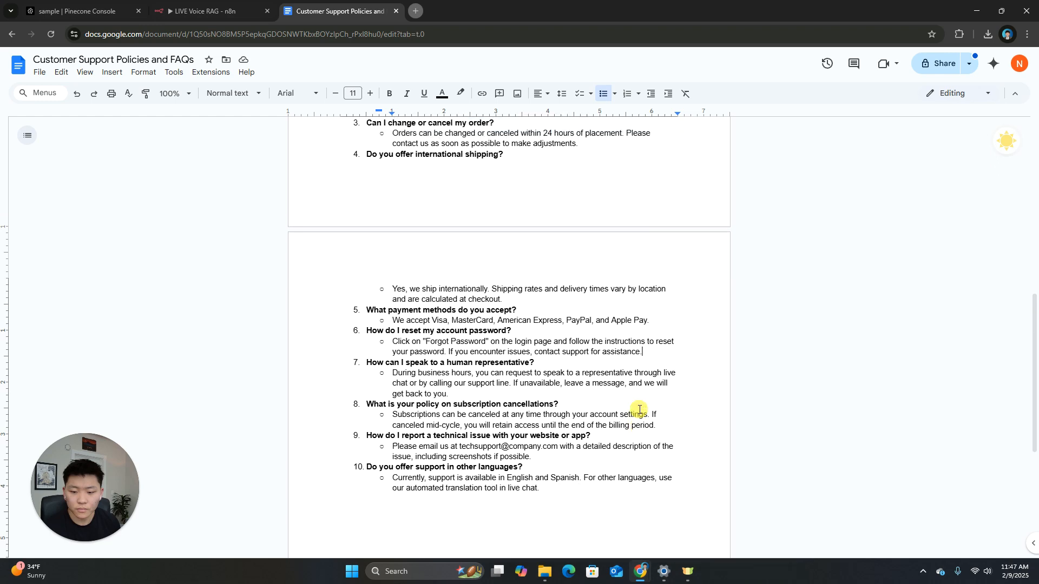
{"action": "scroll", "coordinate": [639, 410], "scroll_direction": "up", "scroll_amount": 3}
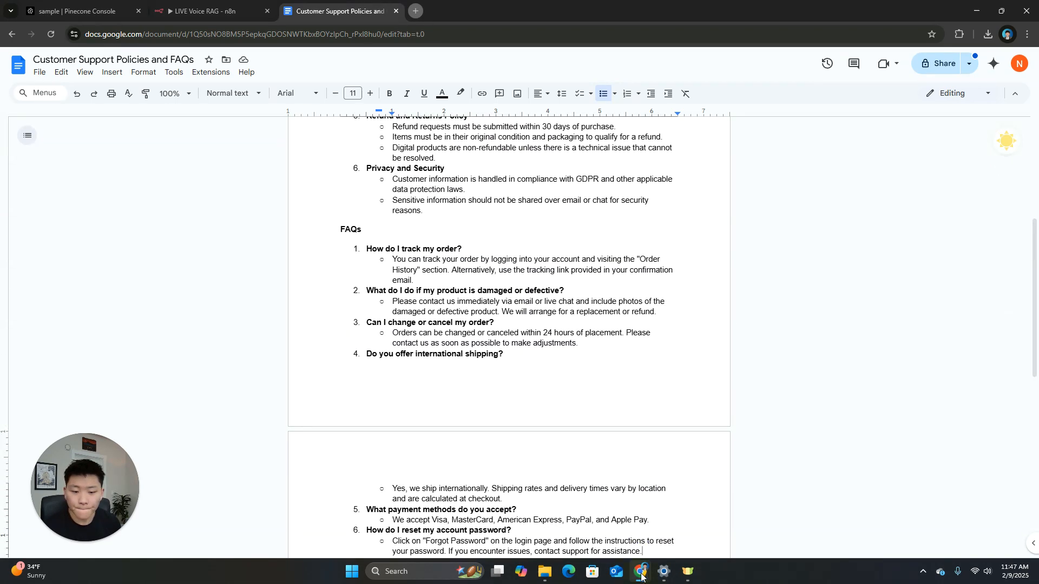
- Reposition the ElevenLabs window and return to the Company Policies agent page
{"action": "left_click", "coordinate": [757, 511]}
{"action": "left_click_drag", "start_coordinate": [331, 67], "coordinate": [276, 67]}
{"action": "left_click_drag", "start_coordinate": [441, 153], "coordinate": [335, 162]}
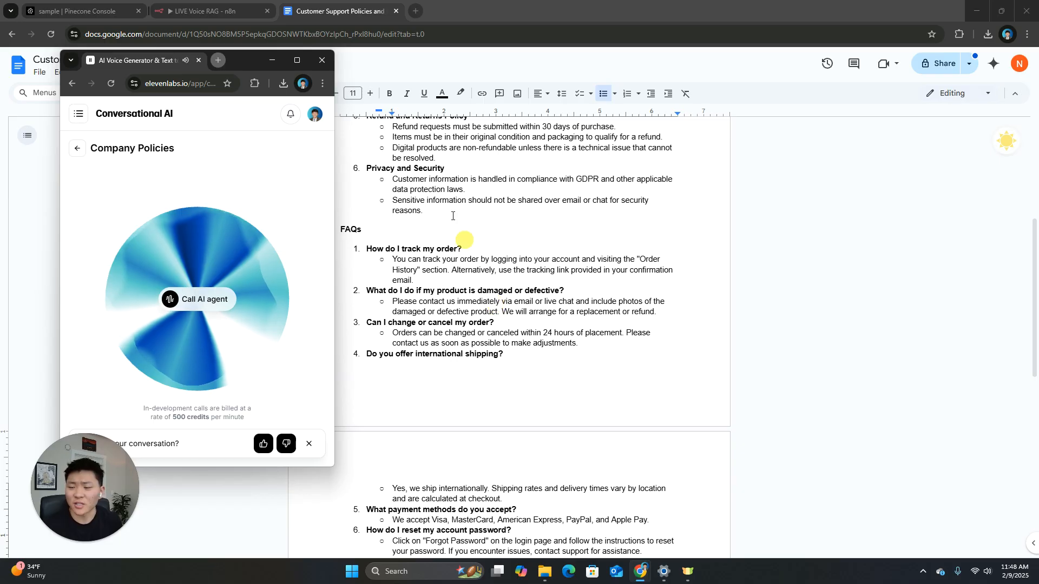
{"action": "left_click_drag", "start_coordinate": [243, 59], "coordinate": [566, 73]}
{"action": "left_click", "coordinate": [400, 163]}
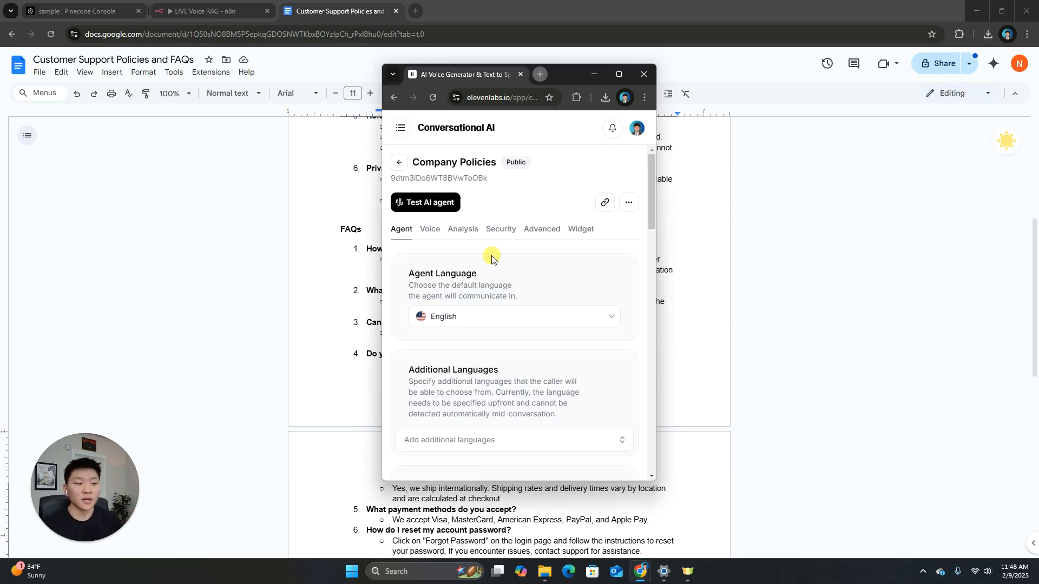
- Open the 11:47:26 execution's AI Agent logs and inspect the company_policies tool query
{"action": "left_click", "coordinate": [219, 11]}
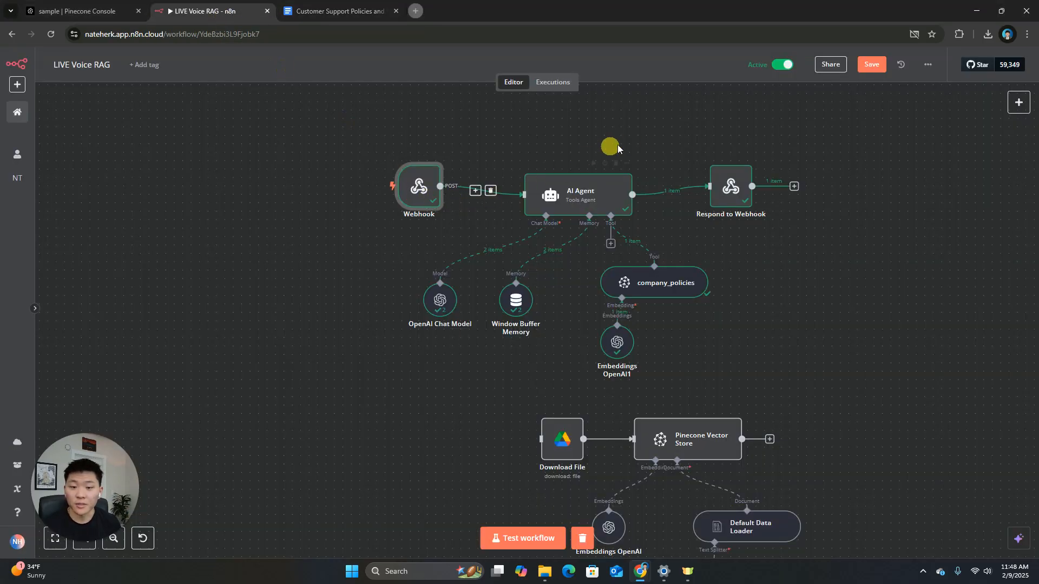
{"action": "left_click", "coordinate": [560, 82]}
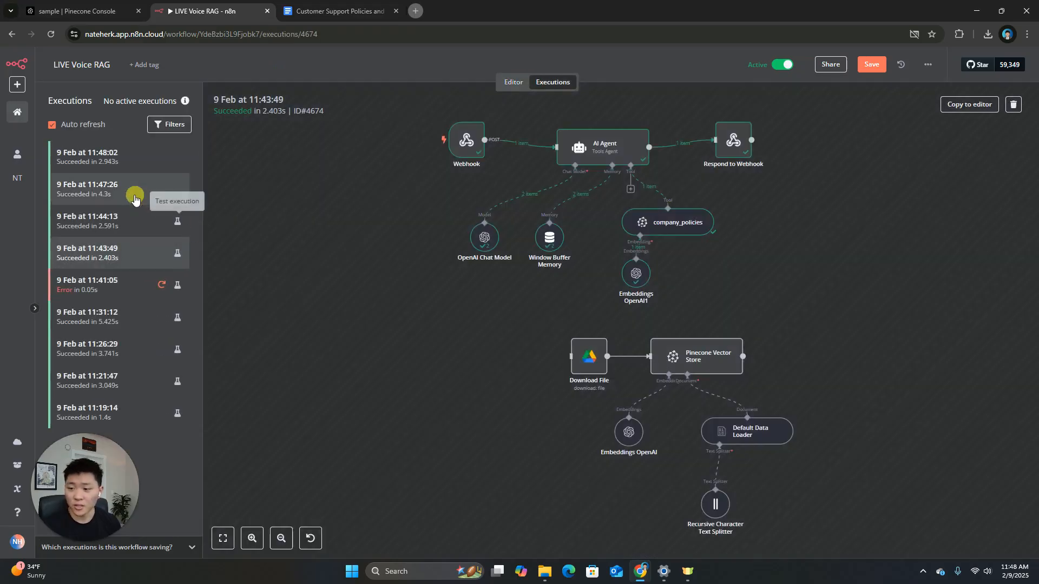
{"action": "left_click", "coordinate": [134, 196]}
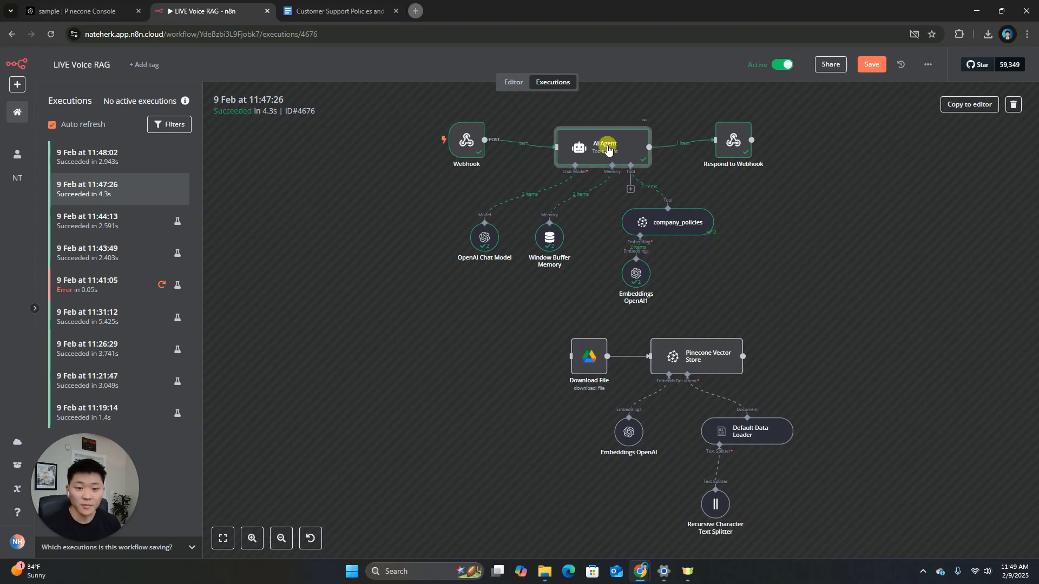
{"action": "double_click", "coordinate": [634, 154]}
{"action": "left_click", "coordinate": [714, 95]}
{"action": "left_click", "coordinate": [403, 185]}
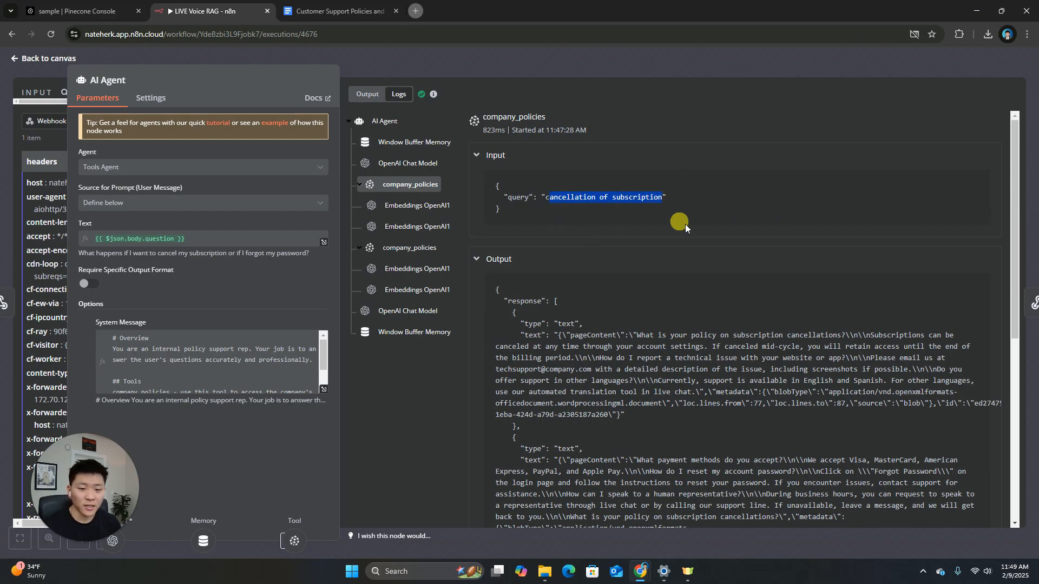
- Inspect the second company_policies tool query in the 11:47:26 execution's logs, then close the node view
{"action": "left_click", "coordinate": [413, 253]}
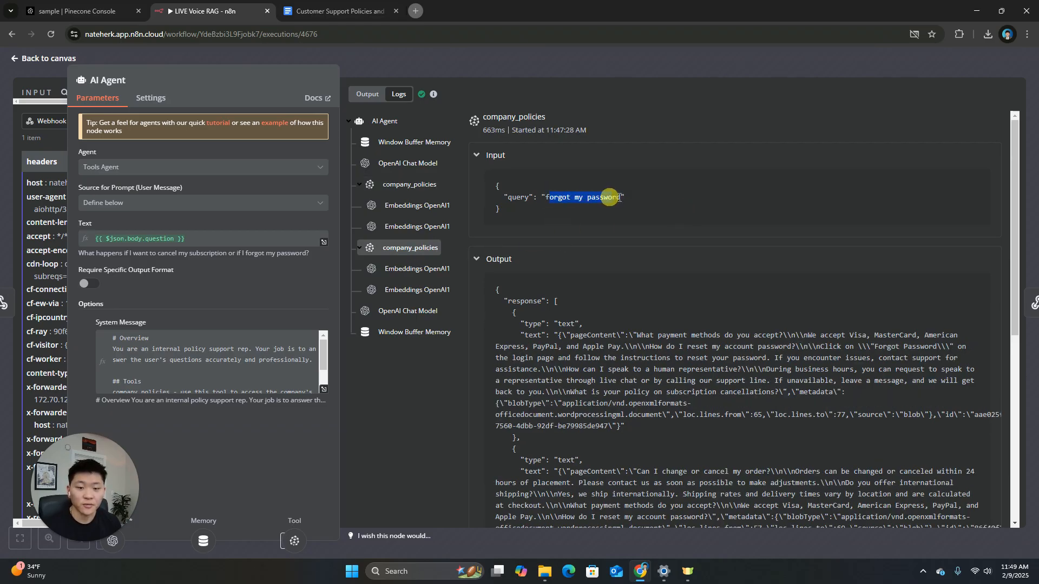
{"action": "key", "text": "Escape"}
- Open the 11:48:02 execution's AI Agent logs and examine the company_policies tool query
{"action": "left_click", "coordinate": [121, 157]}
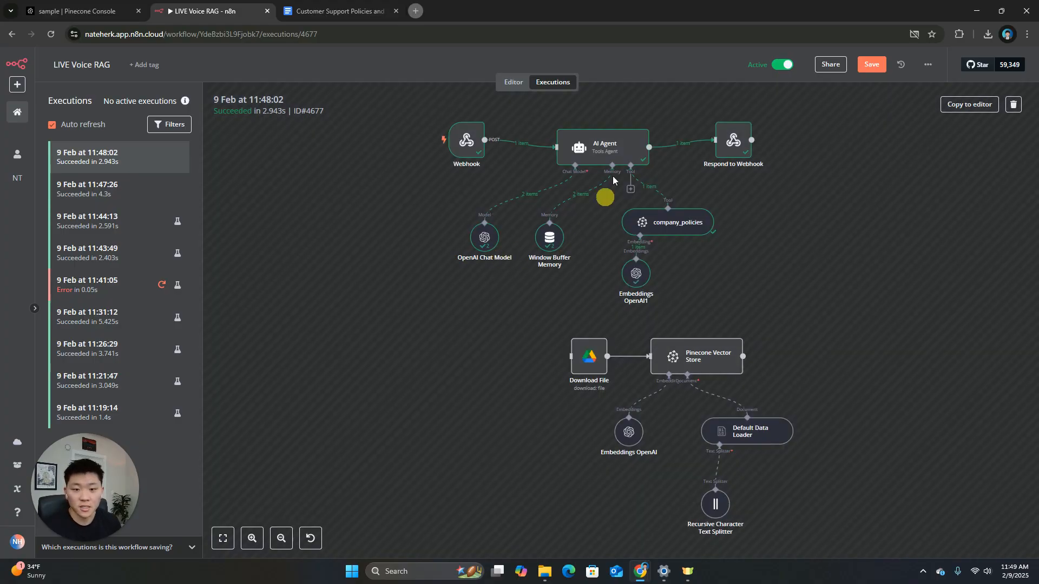
{"action": "double_click", "coordinate": [616, 151]}
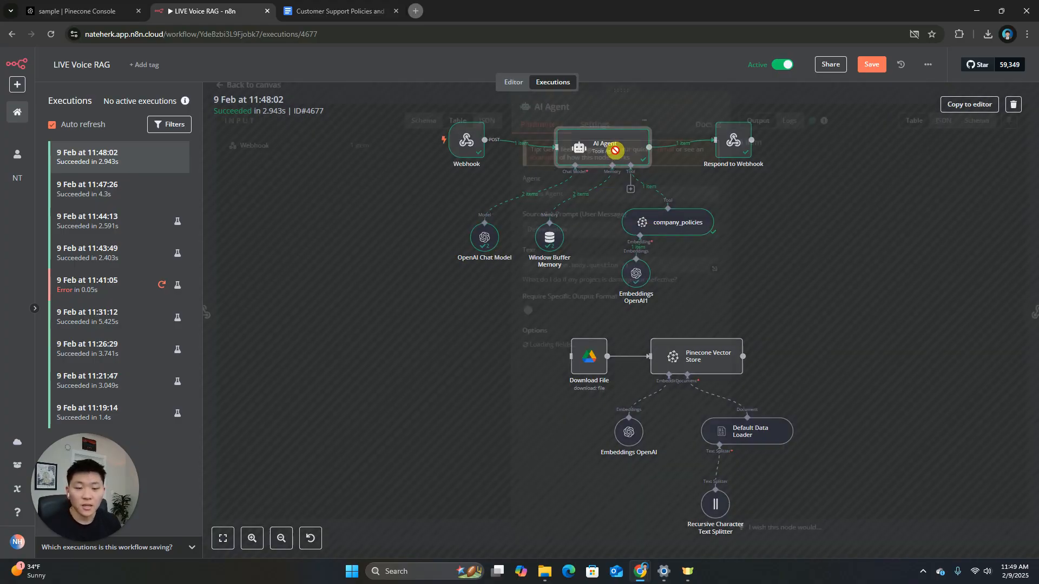
{"action": "left_click", "coordinate": [713, 94]}
{"action": "left_click", "coordinate": [410, 184]}
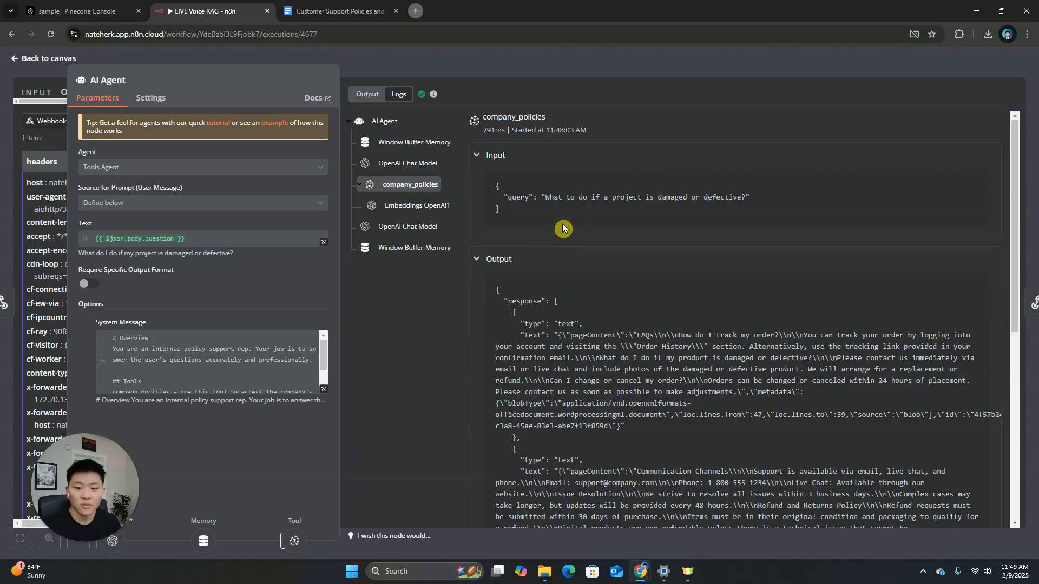
{"action": "left_click_drag", "start_coordinate": [545, 197], "coordinate": [690, 207]}
{"action": "left_click", "coordinate": [781, 200]}
{"action": "left_click_drag", "start_coordinate": [622, 198], "coordinate": [640, 199]}
{"action": "left_click", "coordinate": [752, 209]}
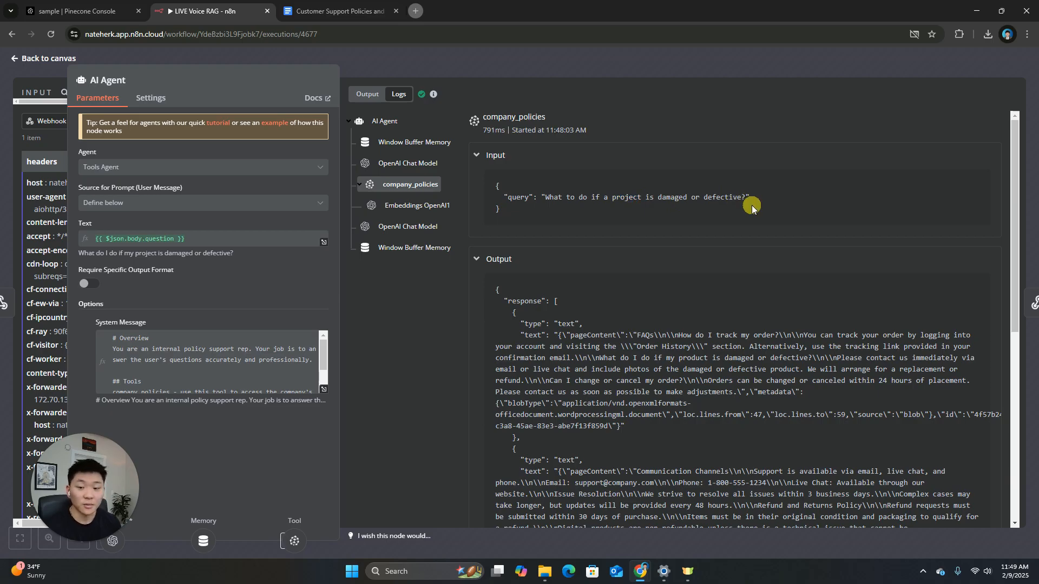
{"action": "left_click", "coordinate": [601, 73]}
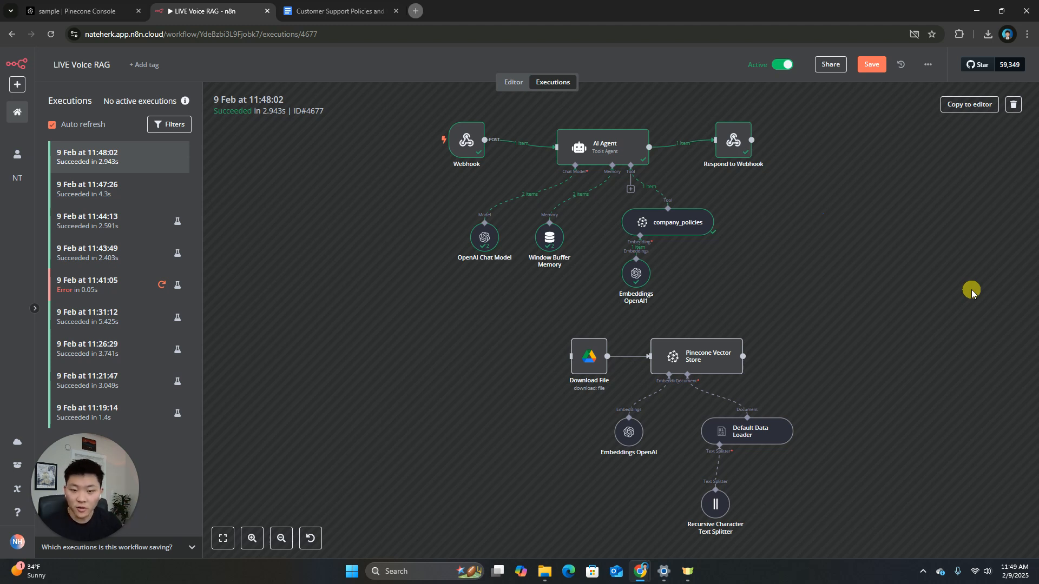
- Return from the executions list to the workflow editor canvas
{"action": "left_click_drag", "start_coordinate": [846, 248], "coordinate": [818, 319]}
{"action": "scroll", "coordinate": [818, 317], "scroll_direction": "up", "scroll_amount": 1}
{"action": "left_click", "coordinate": [512, 82]}
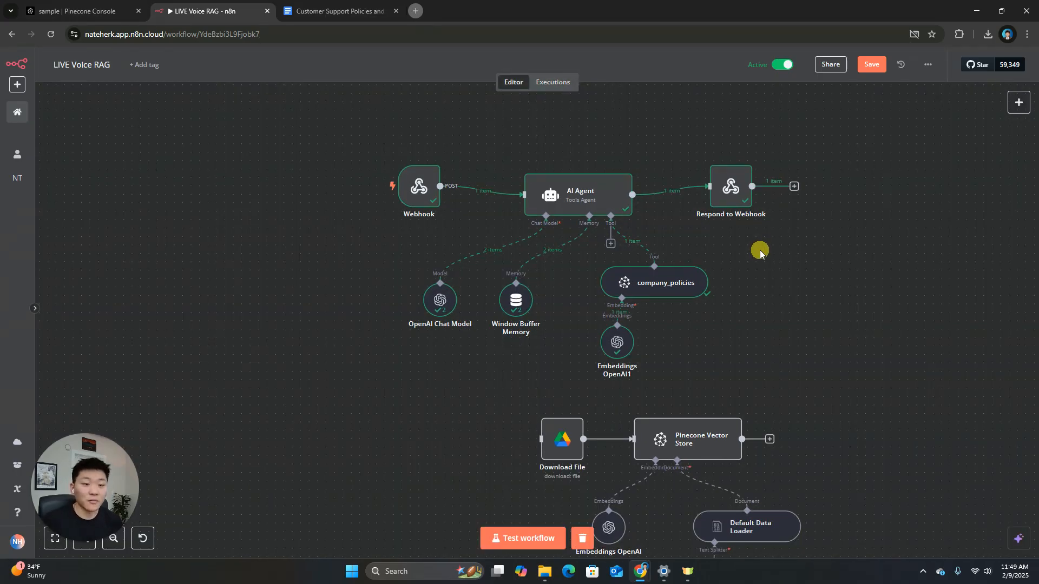